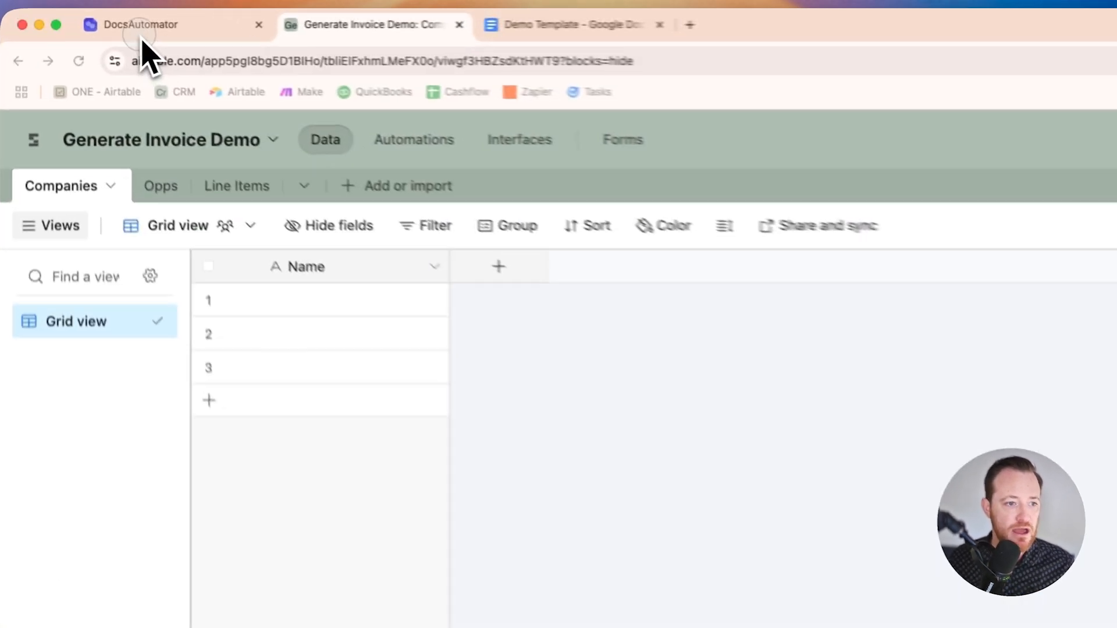
Step: View the DocsAutomator workspace, then switch to the Demo Template in Google Docs and skim the whole statement of work
click(83, 21)
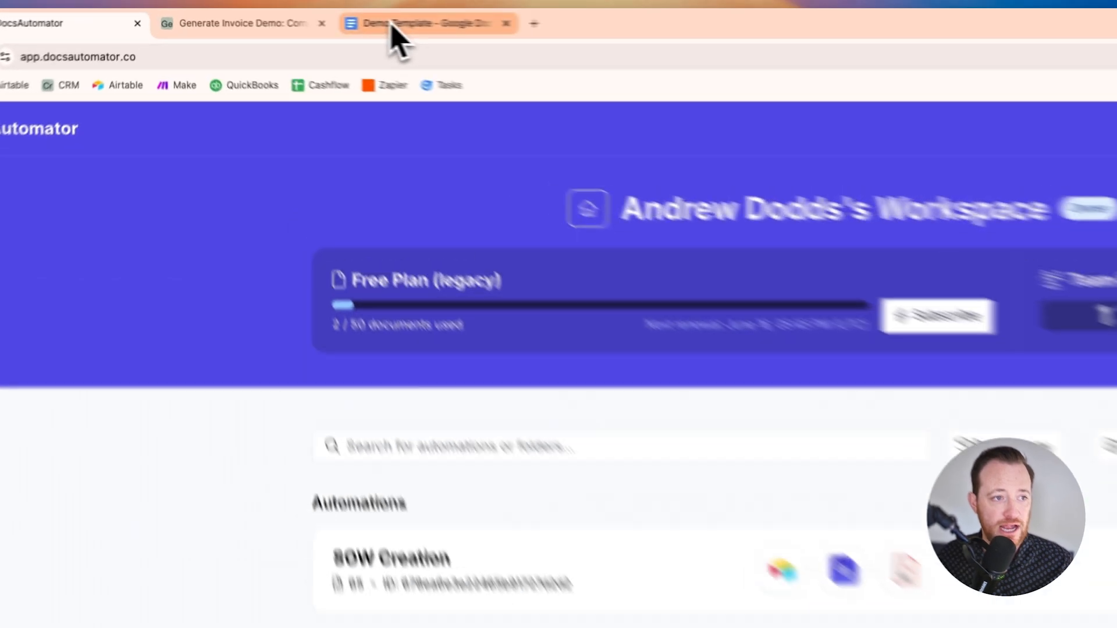
click(286, 17)
scroll(574, 313, up, 10)
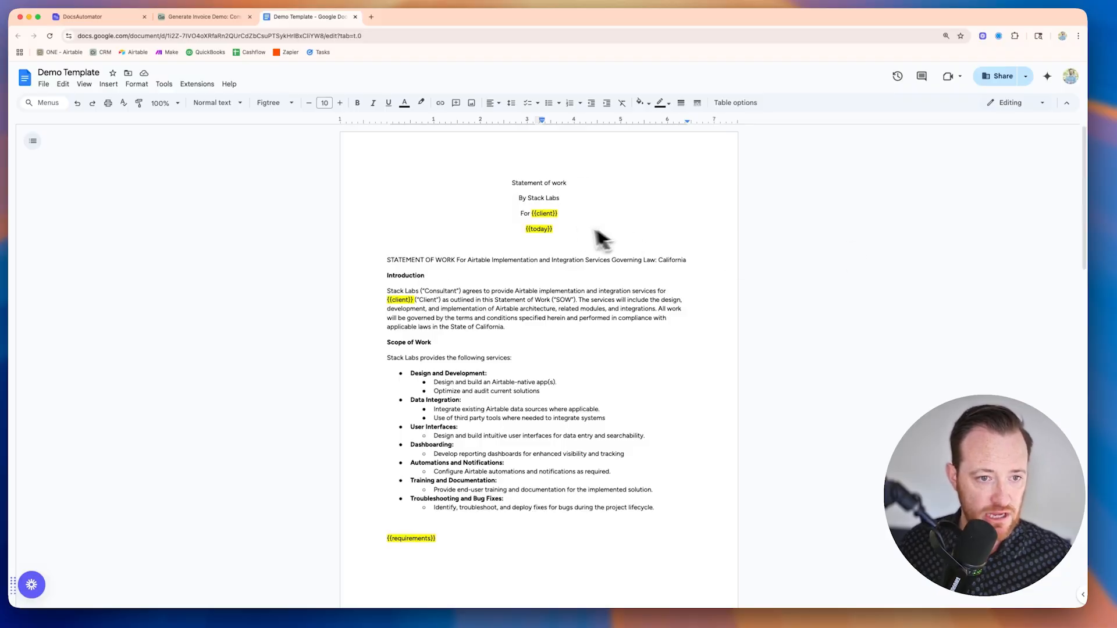
scroll(568, 248, down, 3)
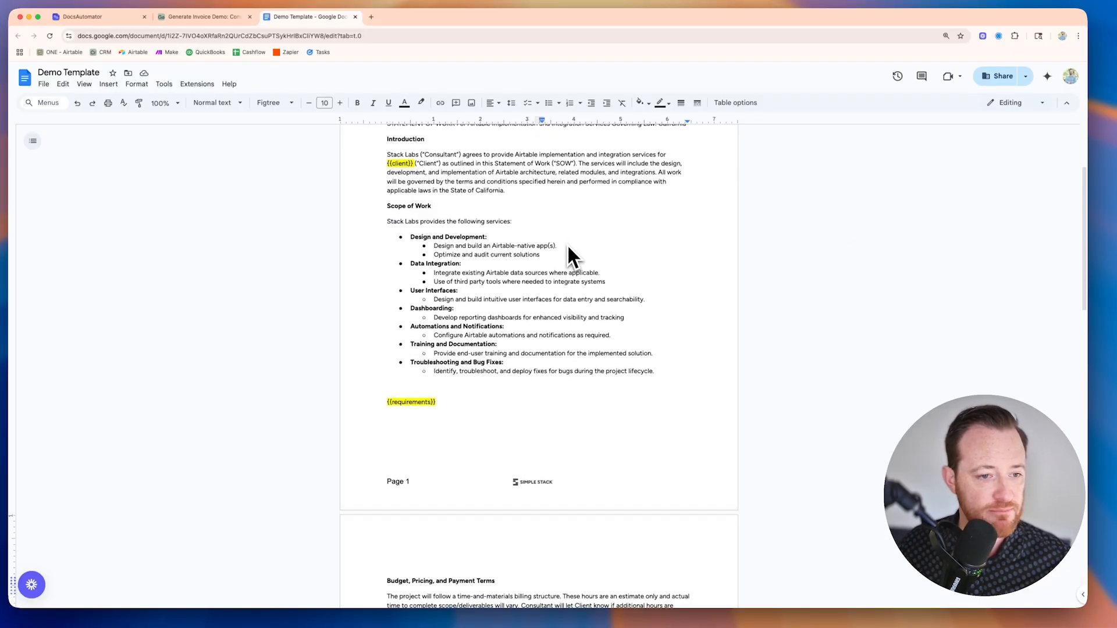
scroll(569, 250, down, 10)
scroll(568, 251, up, 12)
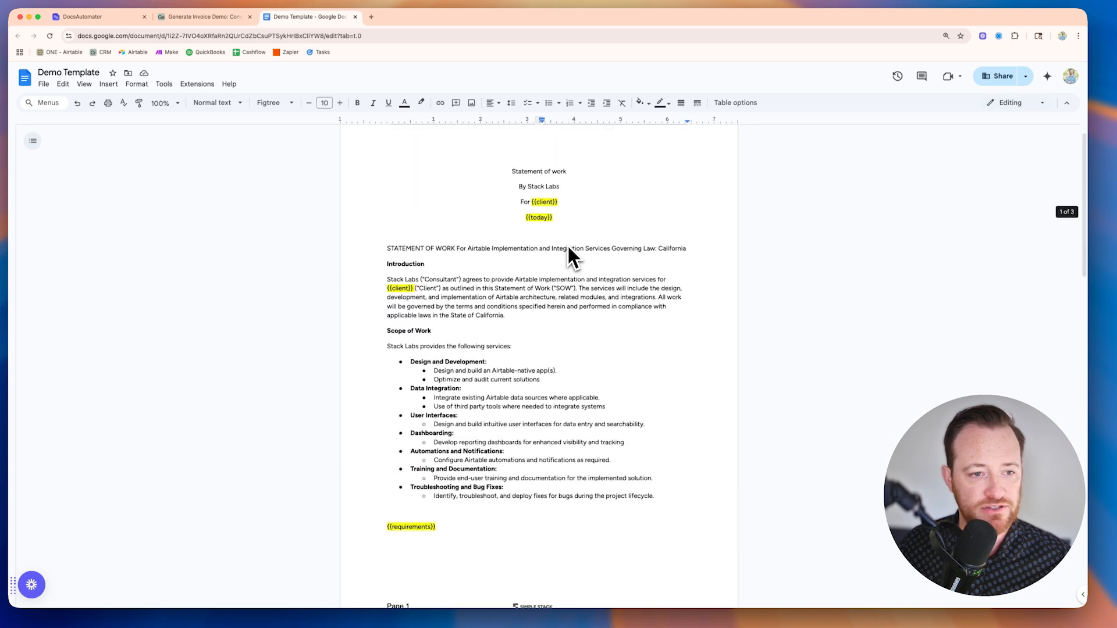
scroll(570, 250, down, 15)
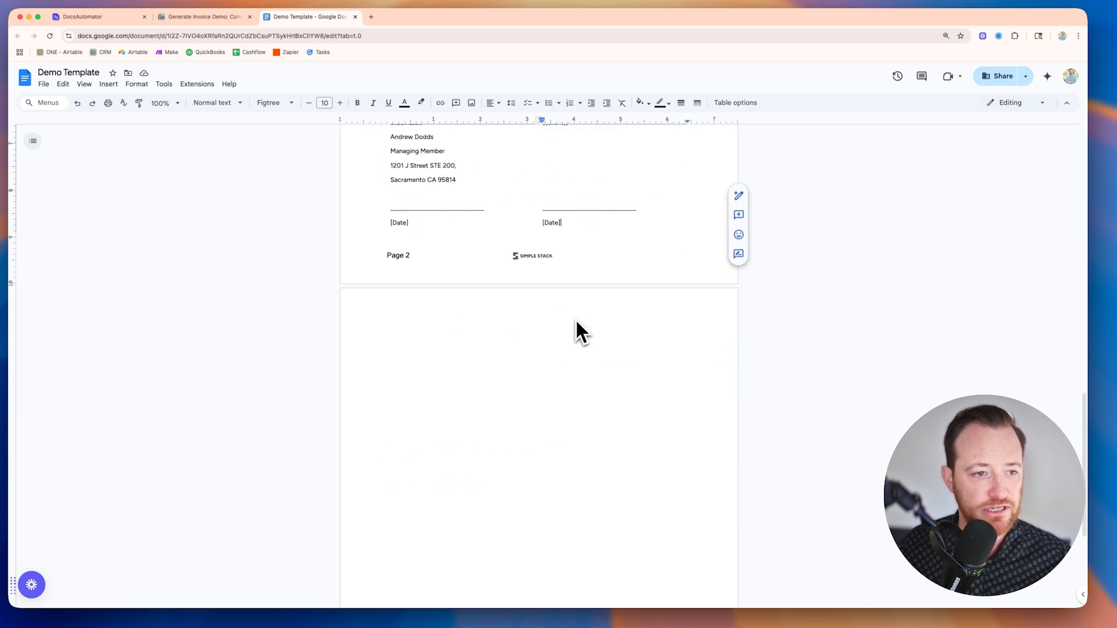
scroll(576, 321, up, 15)
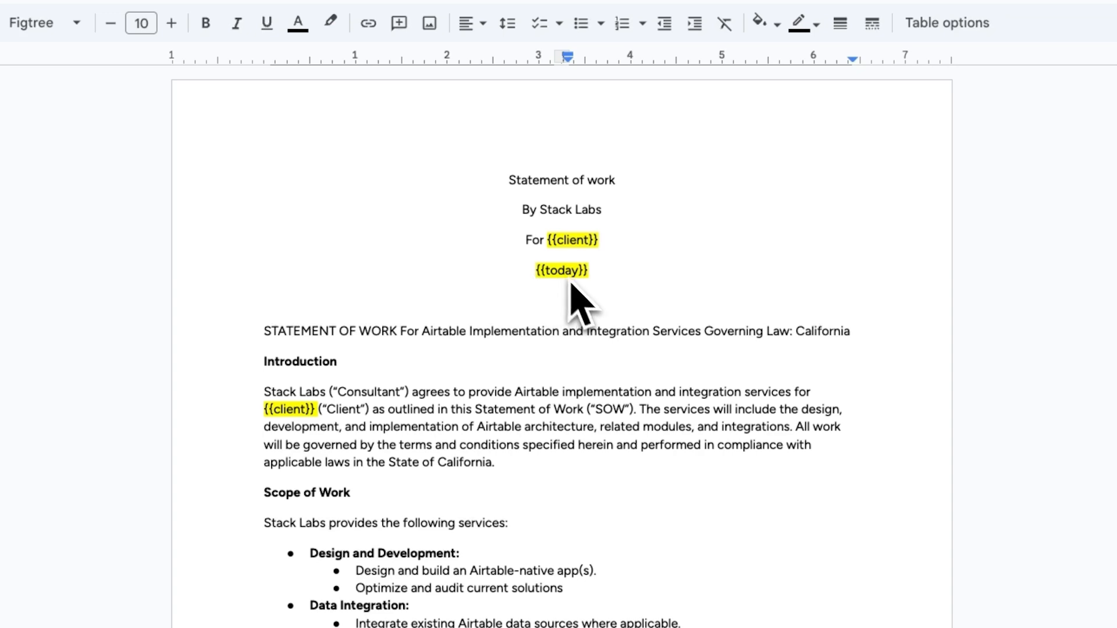
Step: Examine the highlighted {{client}}, {{today}} and {{requirements}} placeholders and the surrounding sections of the statement-of-work template
scroll(567, 279, down, 1)
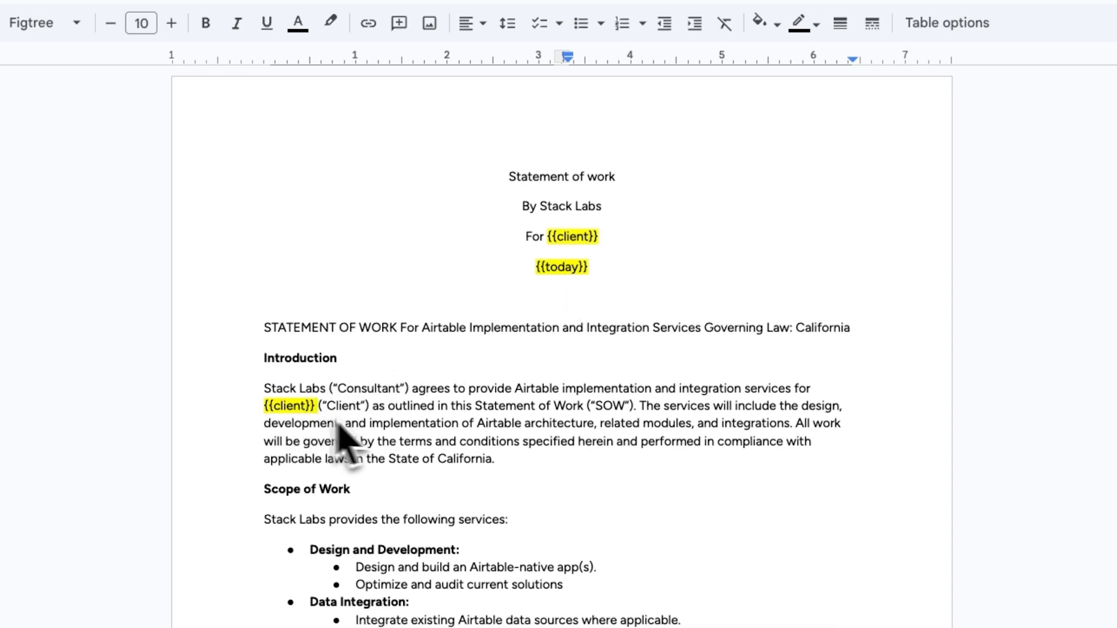
scroll(473, 442, down, 5)
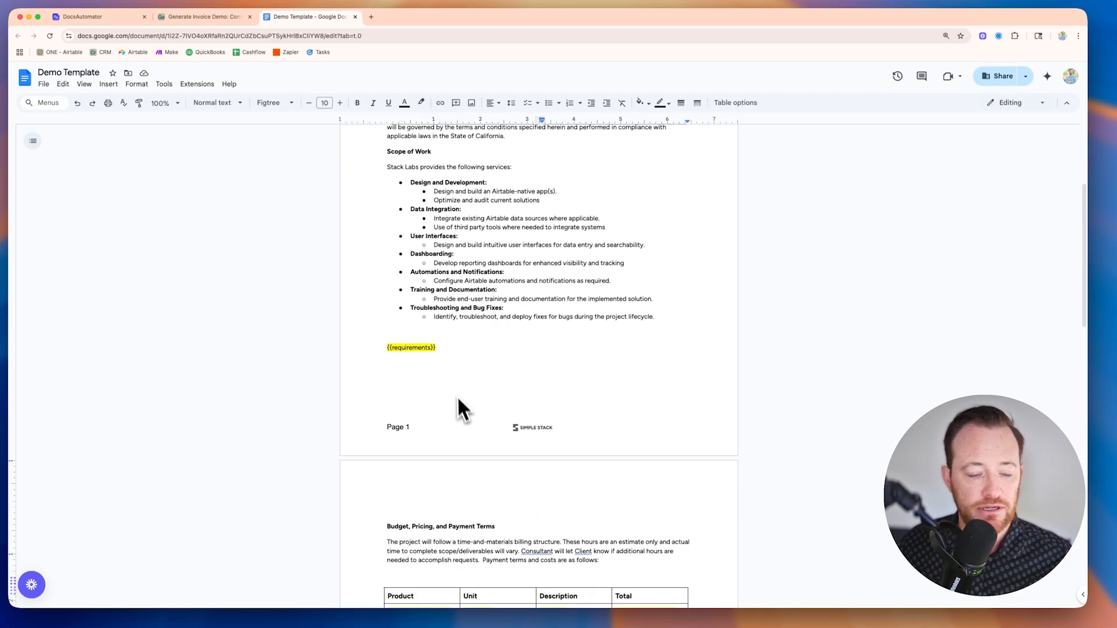
scroll(452, 369, down, 5)
scroll(452, 368, up, 5)
scroll(452, 356, up, 5)
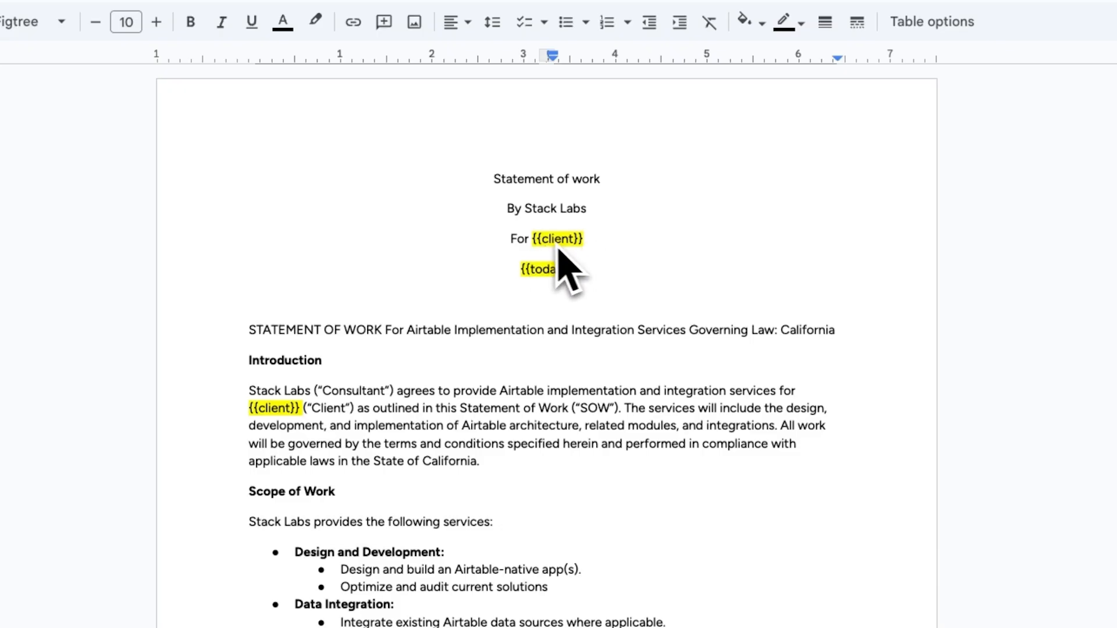
scroll(723, 563, down, 1)
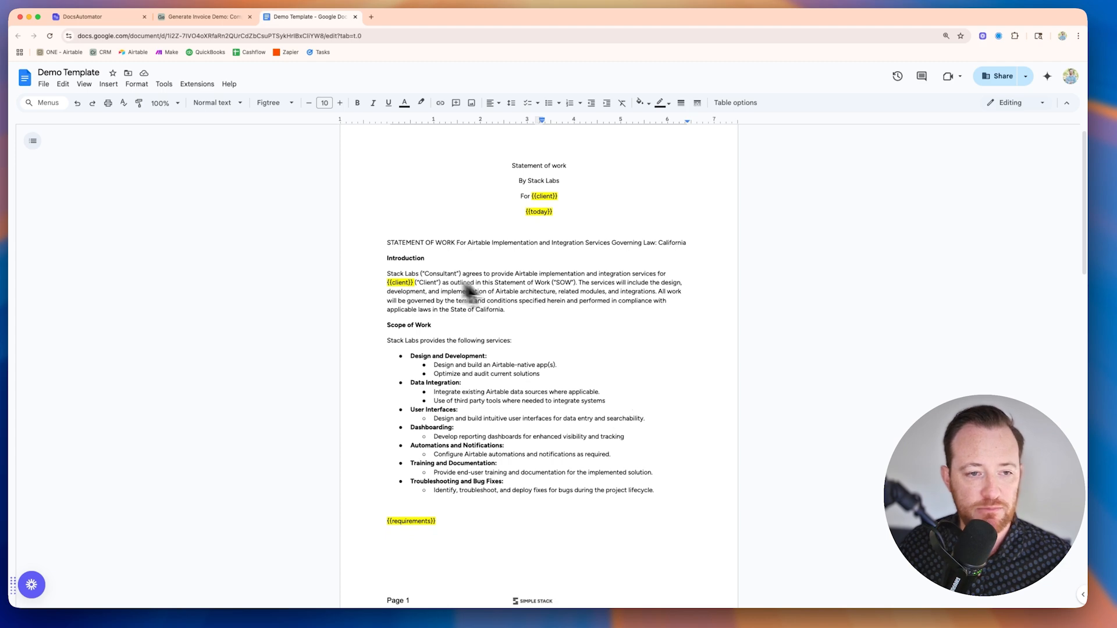
scroll(579, 416, down, 10)
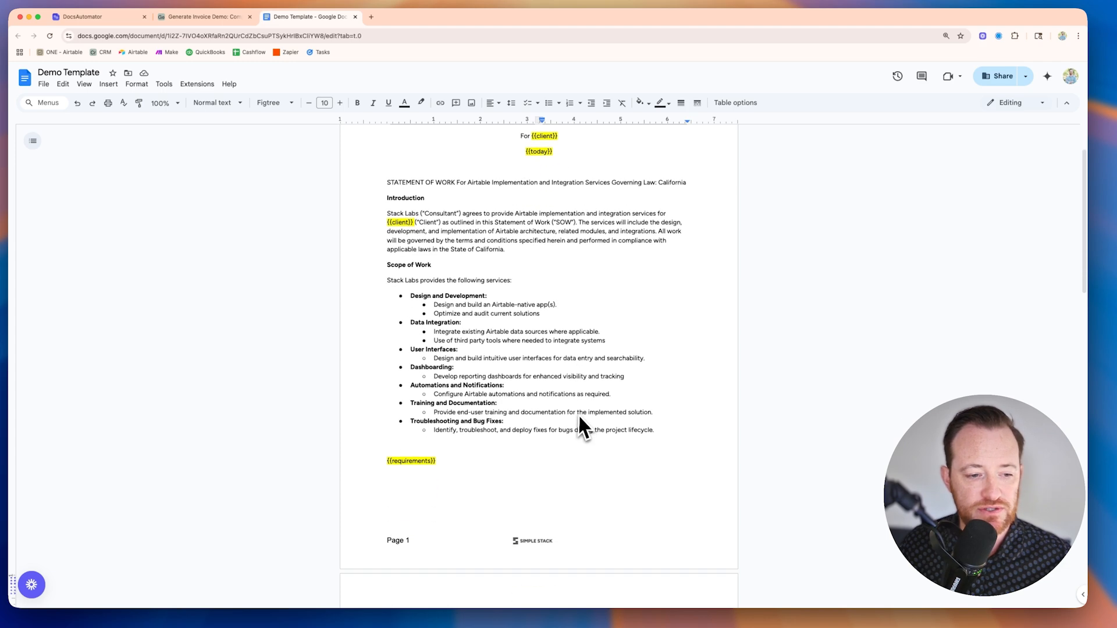
scroll(578, 417, up, 10)
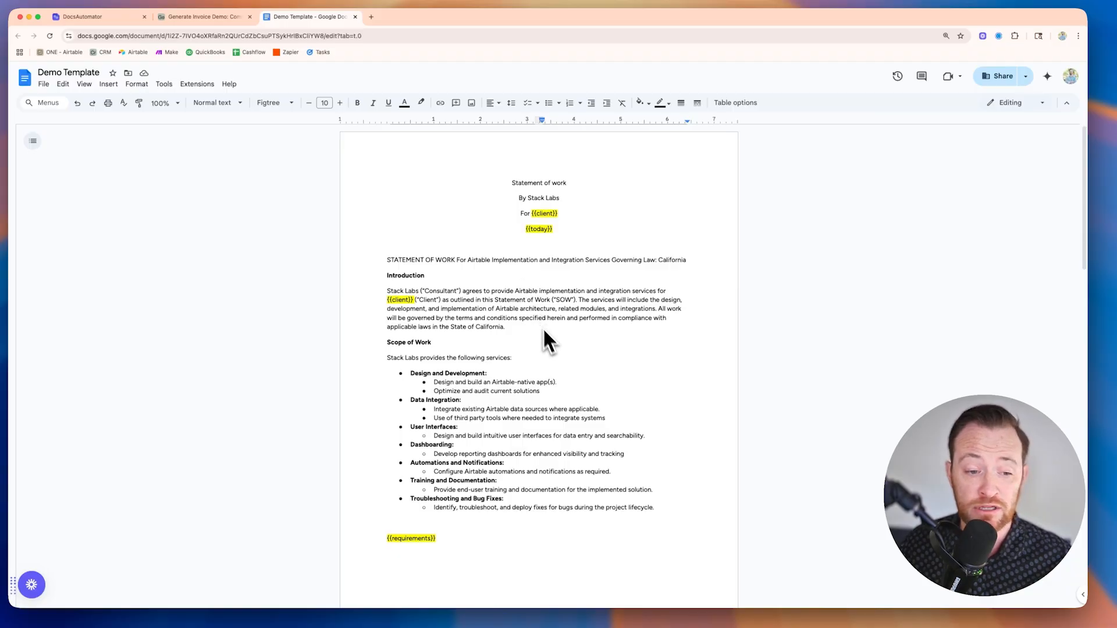
scroll(544, 330, down, 10)
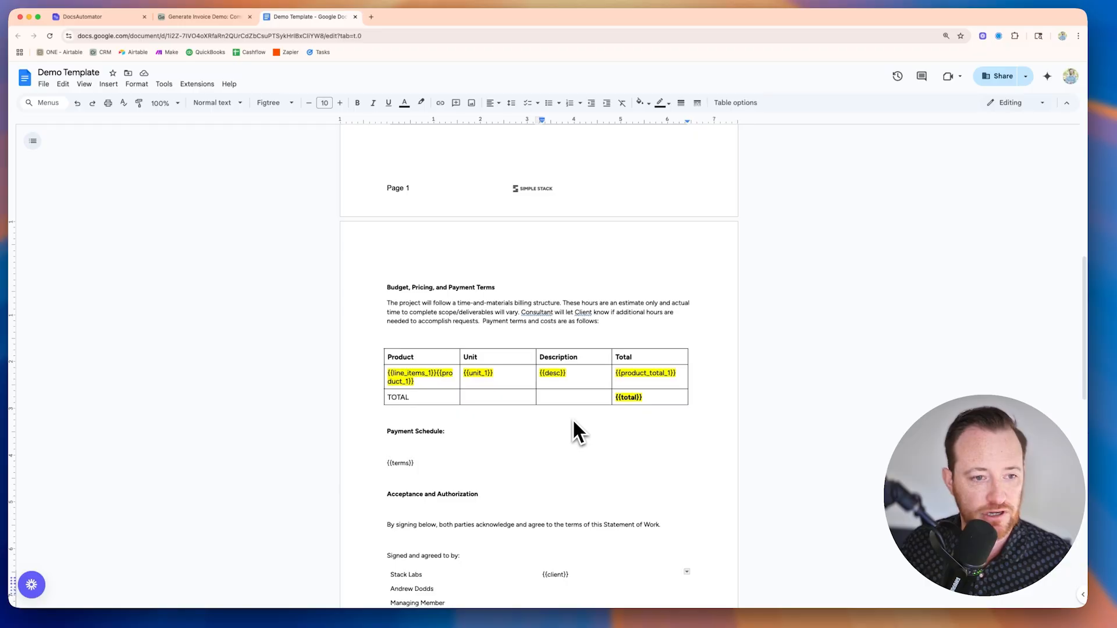
scroll(575, 431, down, 3)
scroll(576, 430, up, 15)
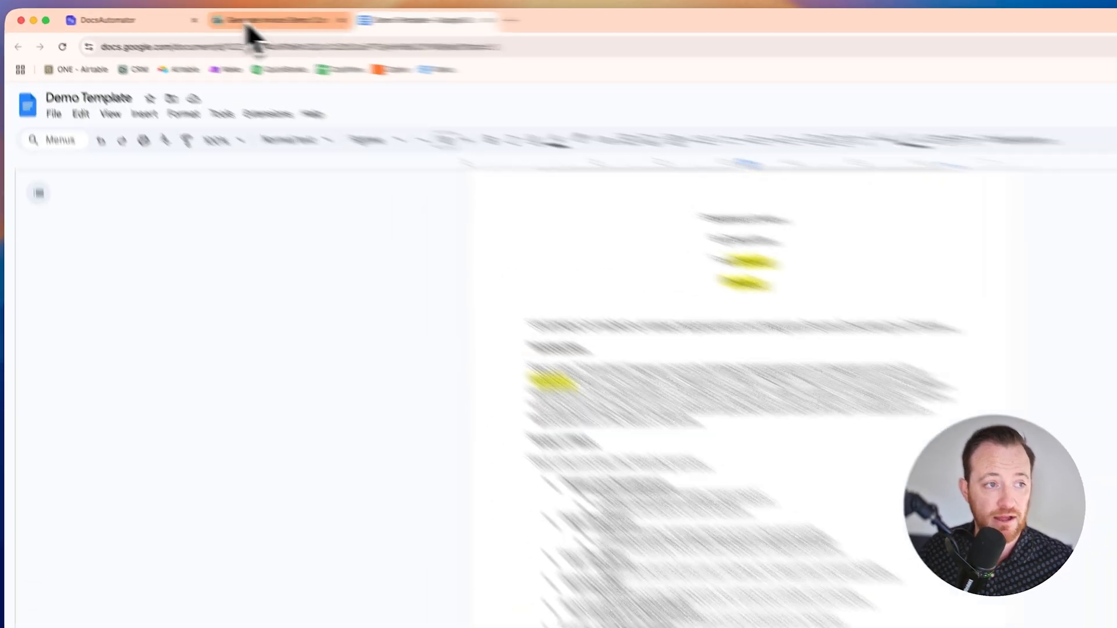
Step: Switch to the Generate Invoice Demo base in Airtable and look through the Companies, Opps and Line Items tables
click(198, 18)
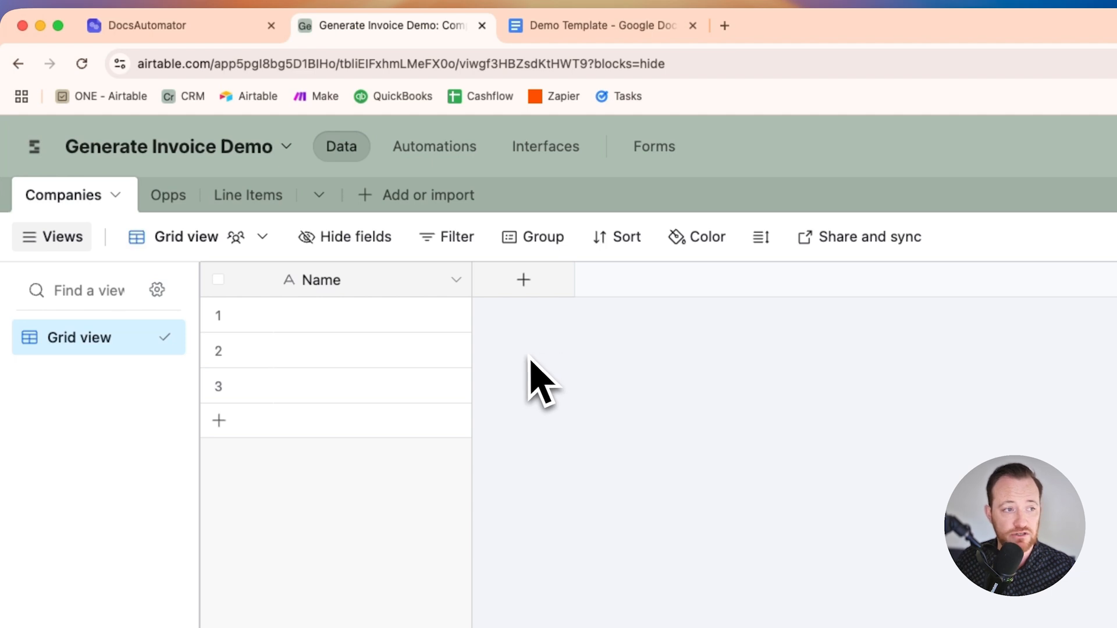
click(169, 198)
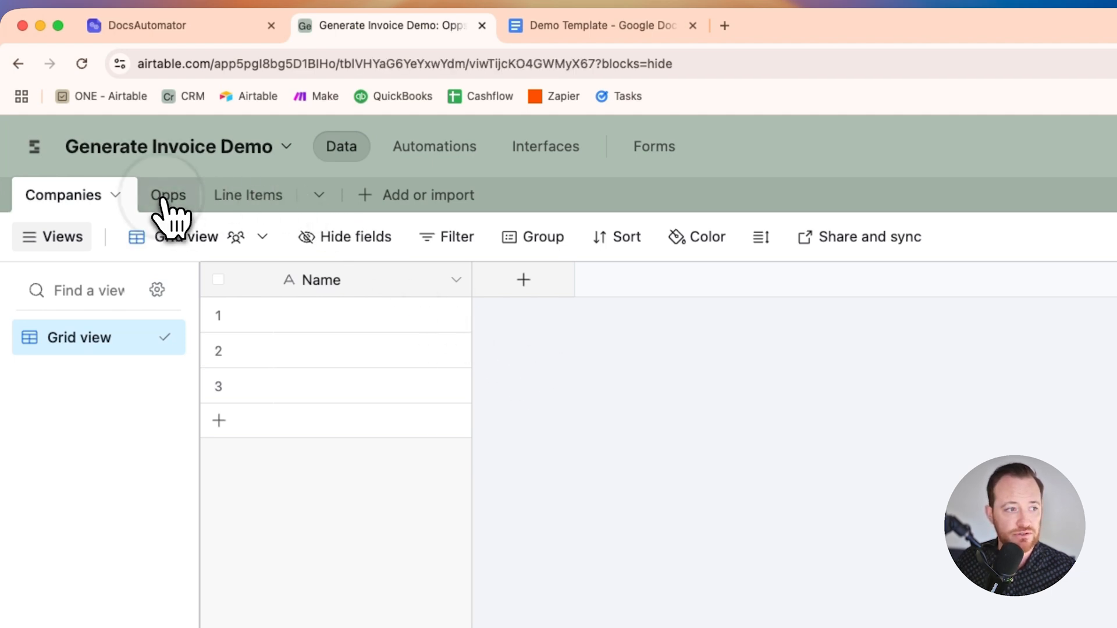
click(218, 198)
click(88, 197)
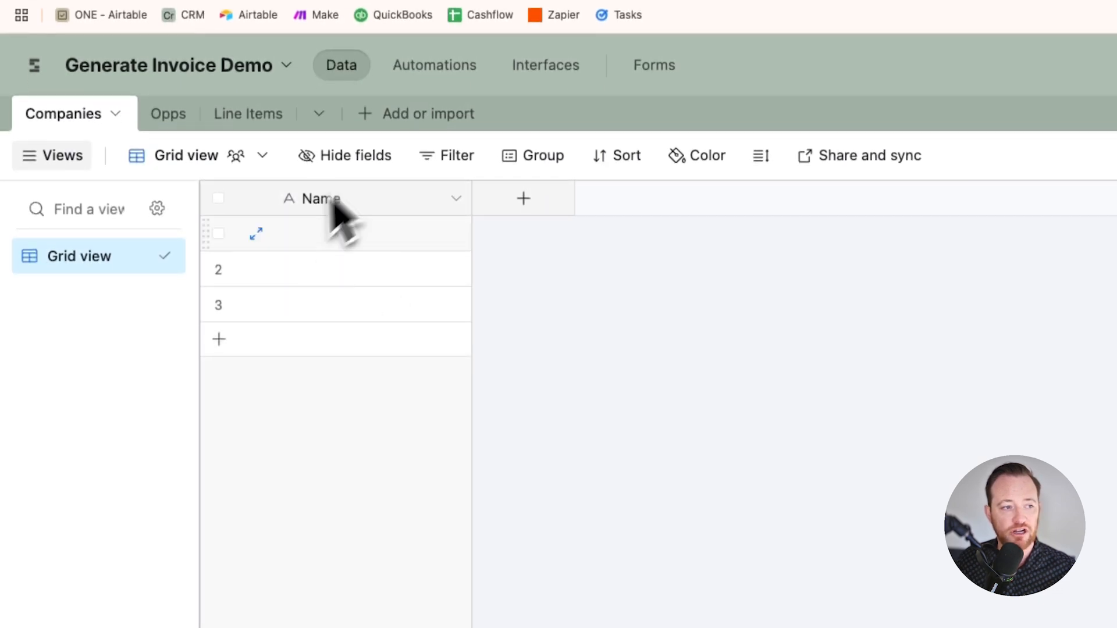
click(168, 115)
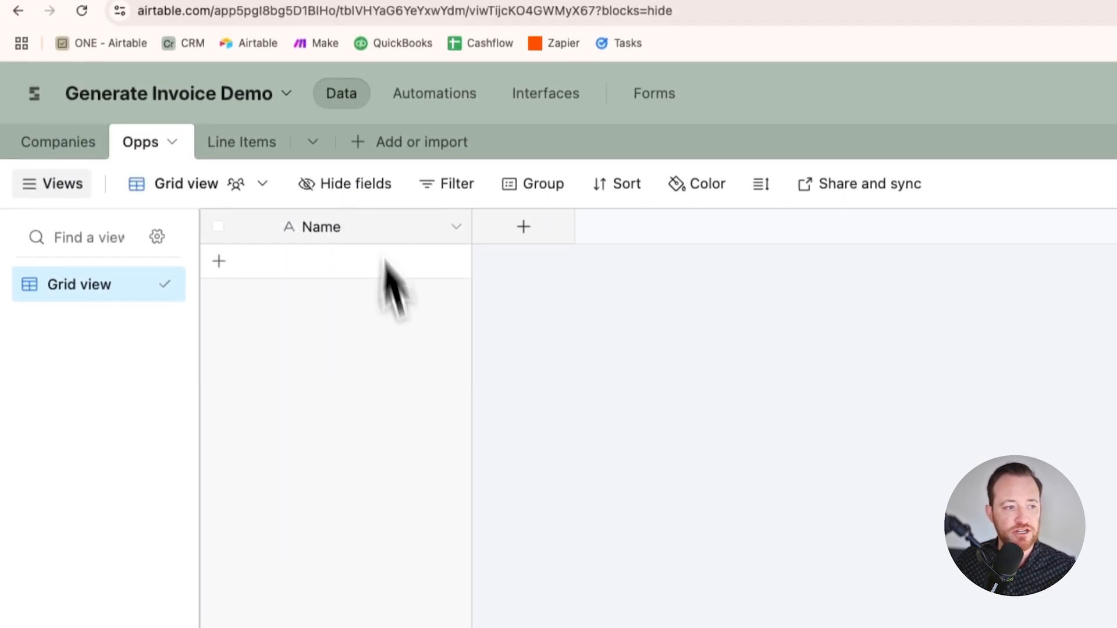
click(238, 150)
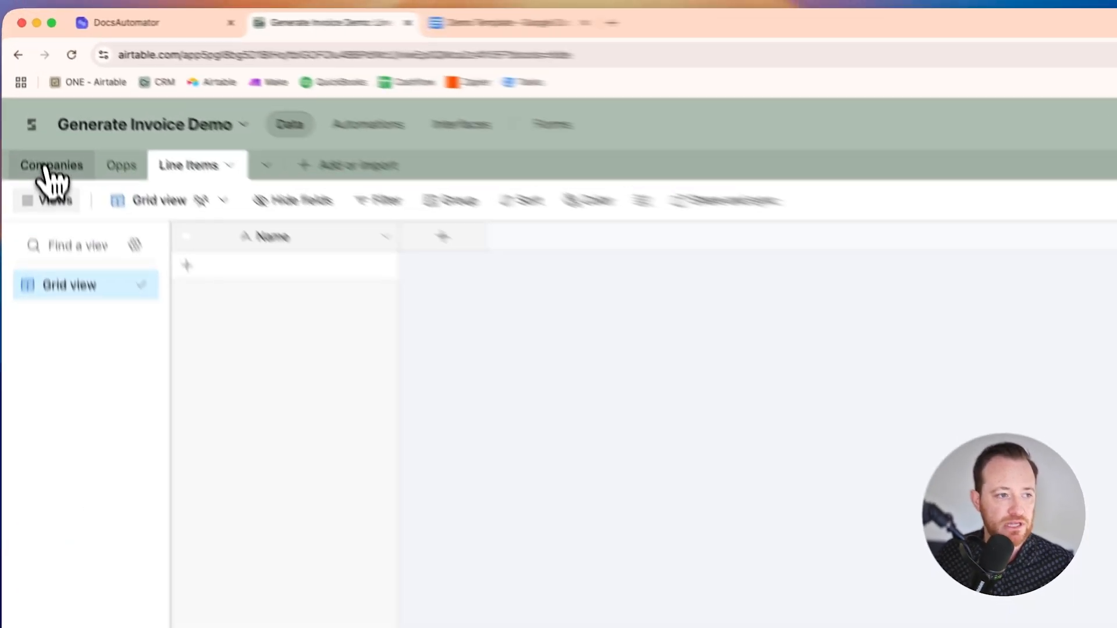
Step: In the Companies table, fill the first three records' names with Amazon, Figma and Adobe
click(38, 102)
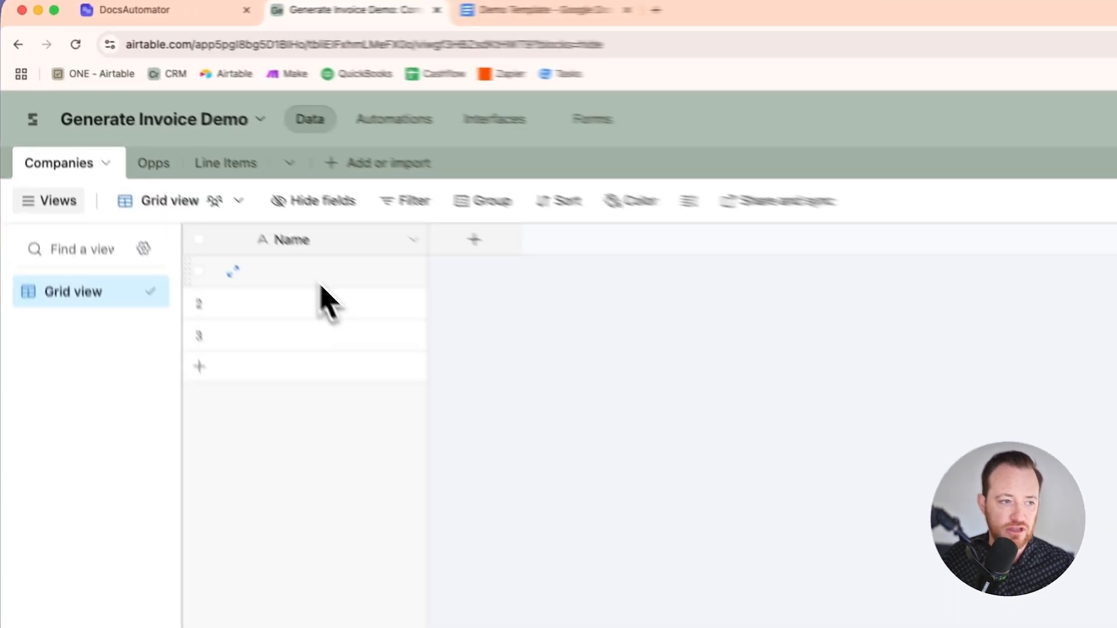
double_click(185, 168)
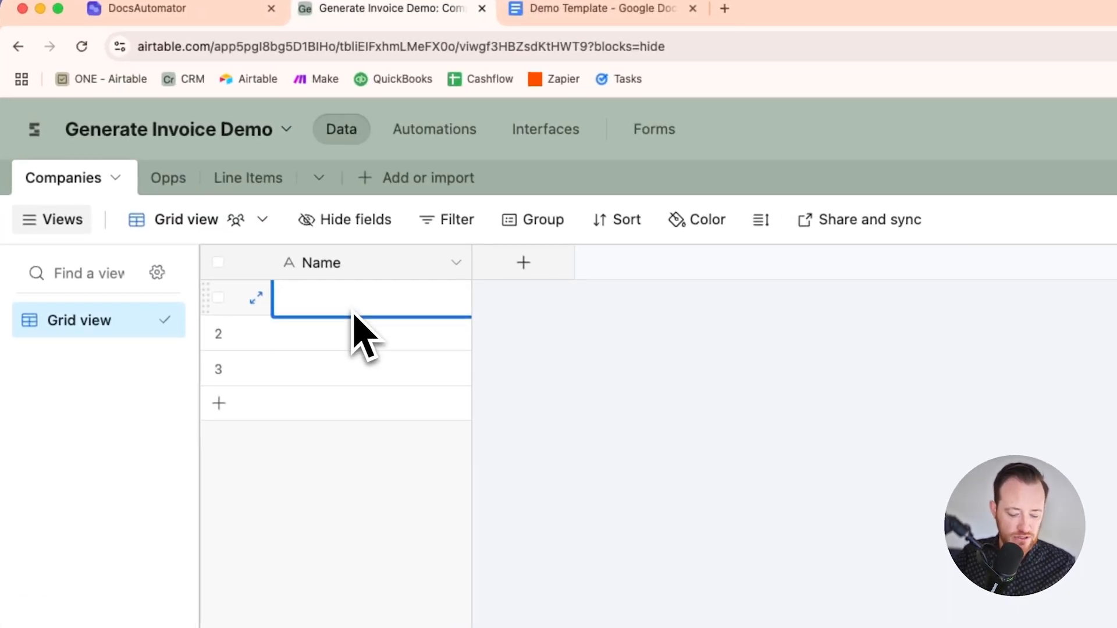
text(Amazon)
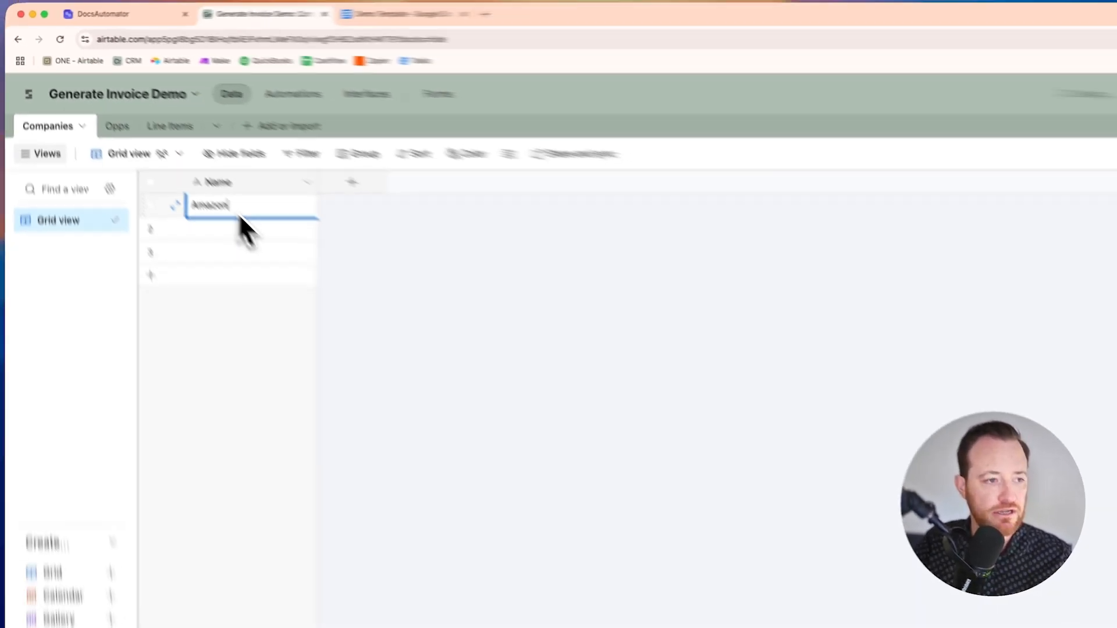
key(shift+Return)
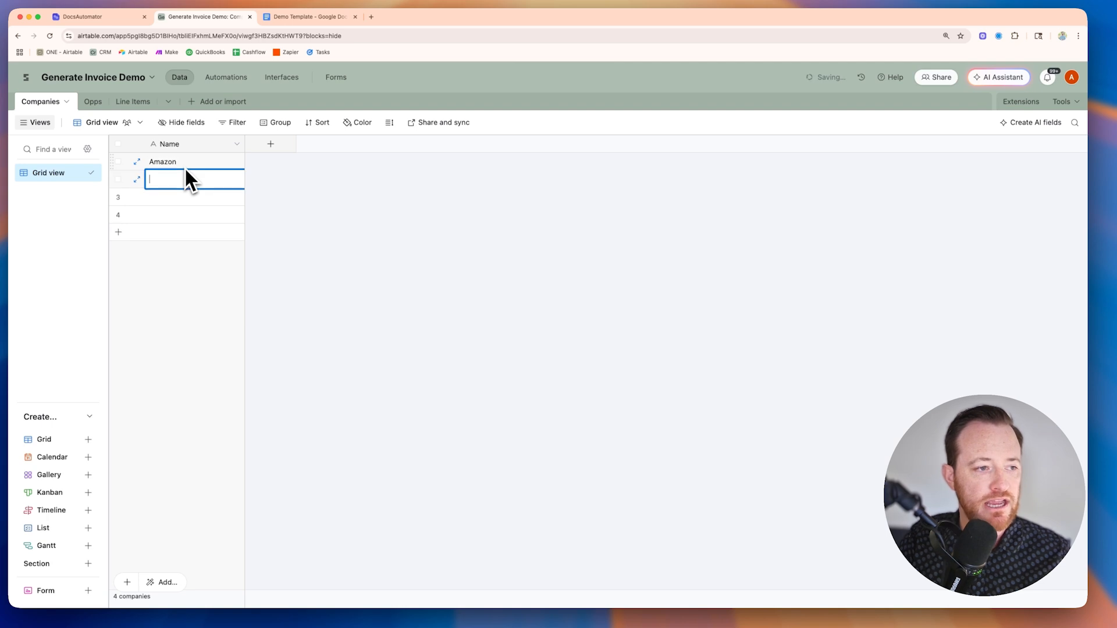
key(shift+Return)
text(Adobe)
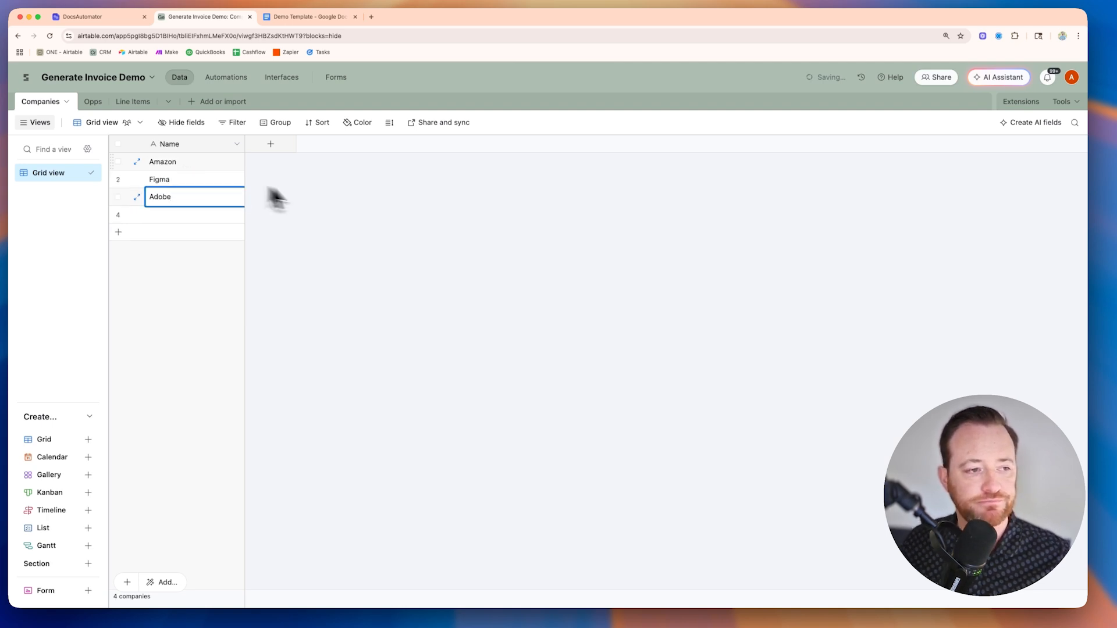
Step: Delete the empty fourth company record and collapse the list of views
click(336, 201)
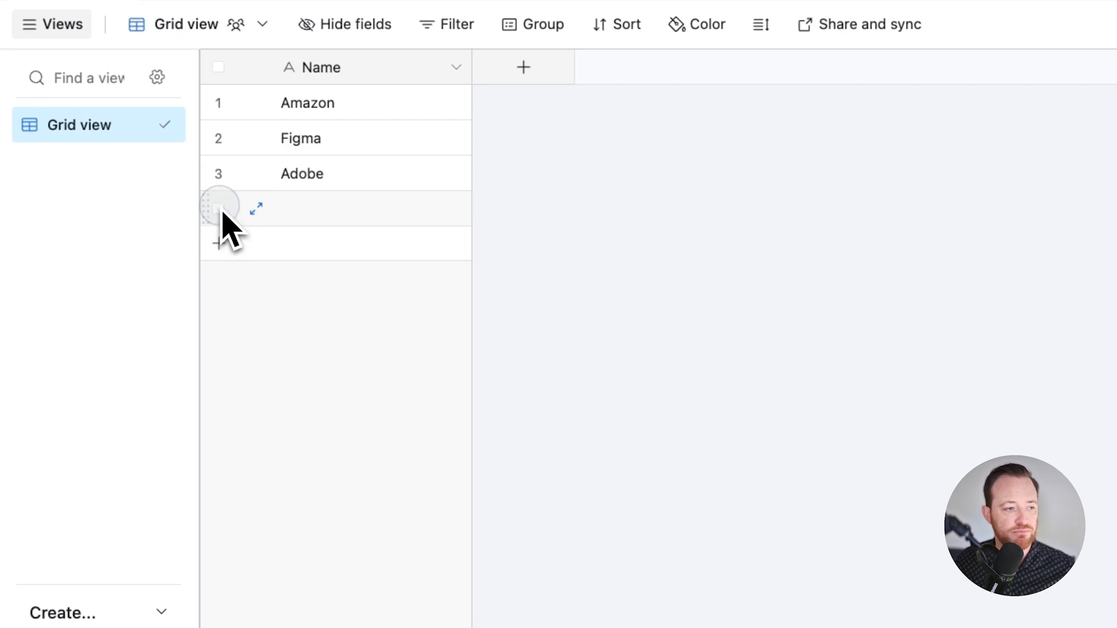
right_click(223, 213)
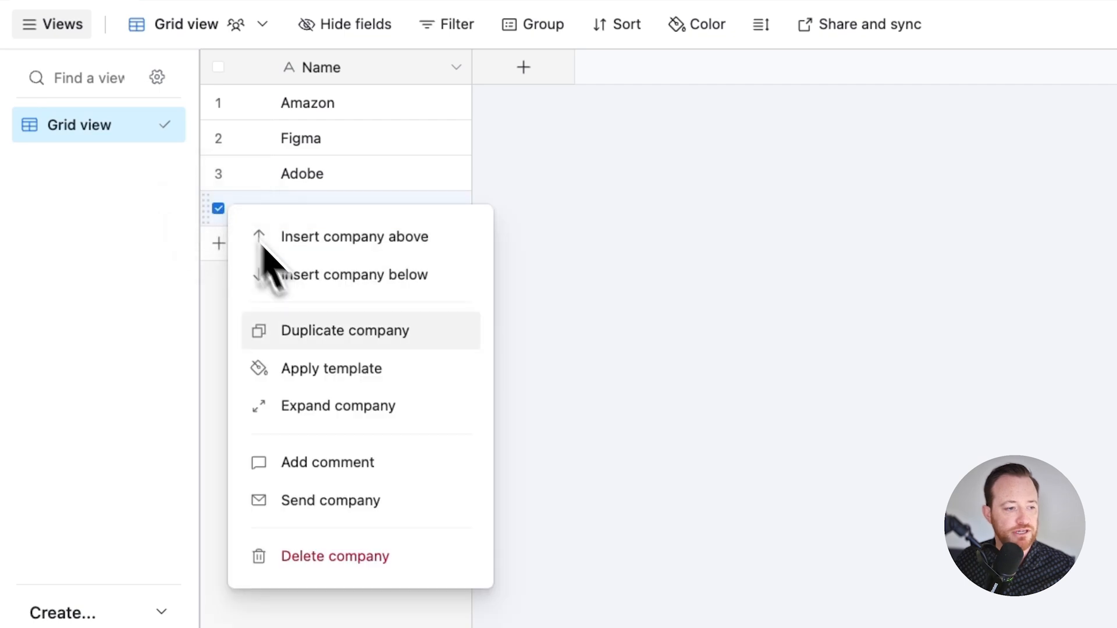
click(361, 556)
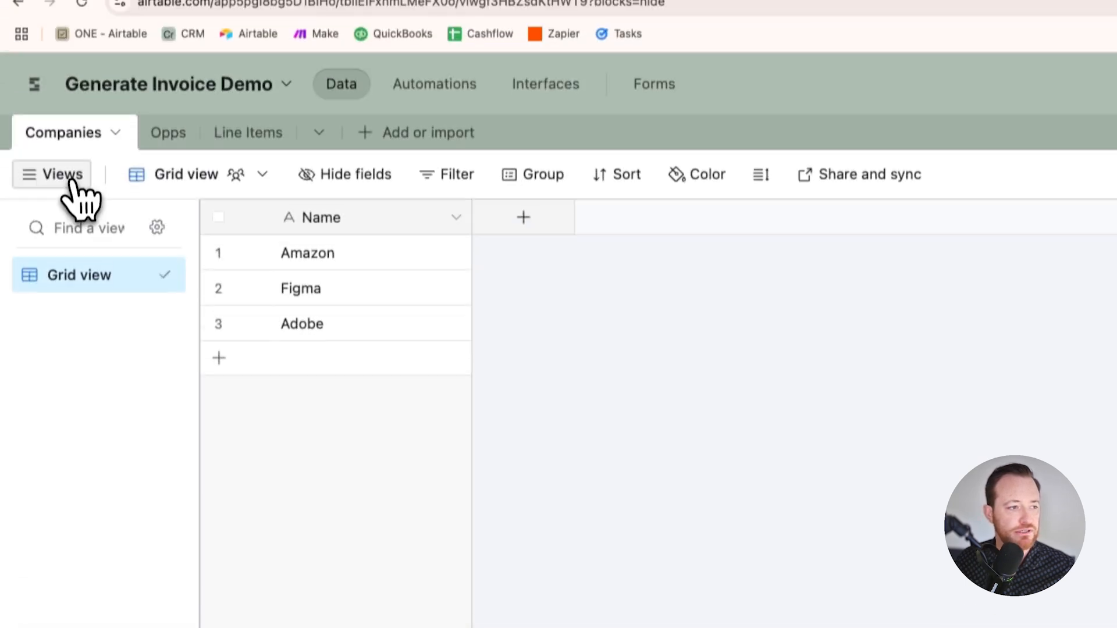
click(72, 180)
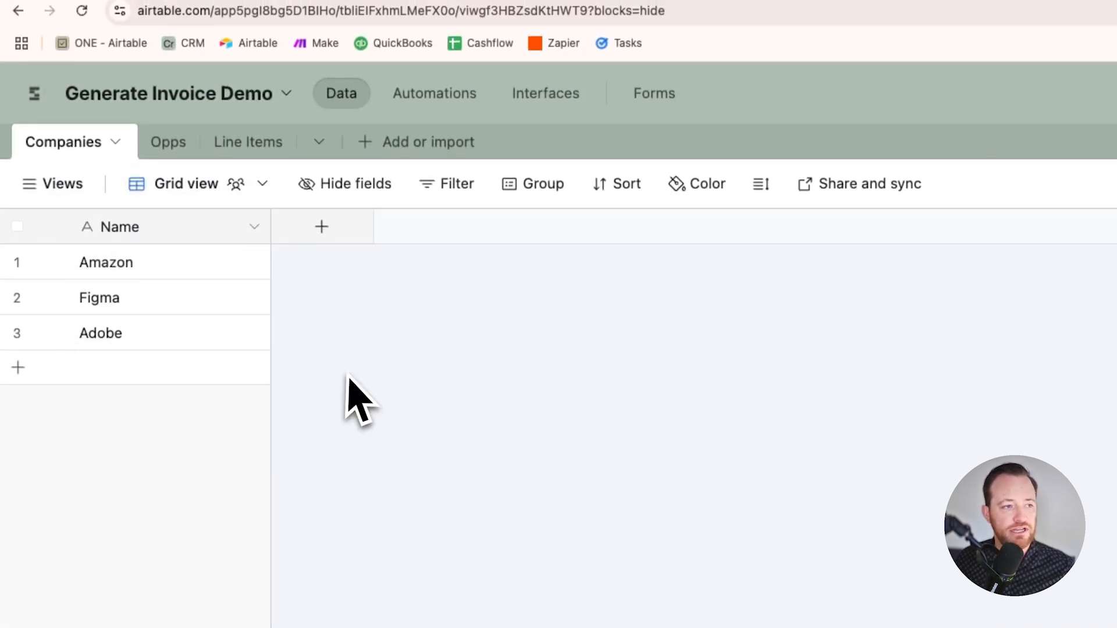
Step: Add a linked-record field named Opportunities to Companies, linked to the Opps table without lookup fields, and widen its column slightly
click(321, 228)
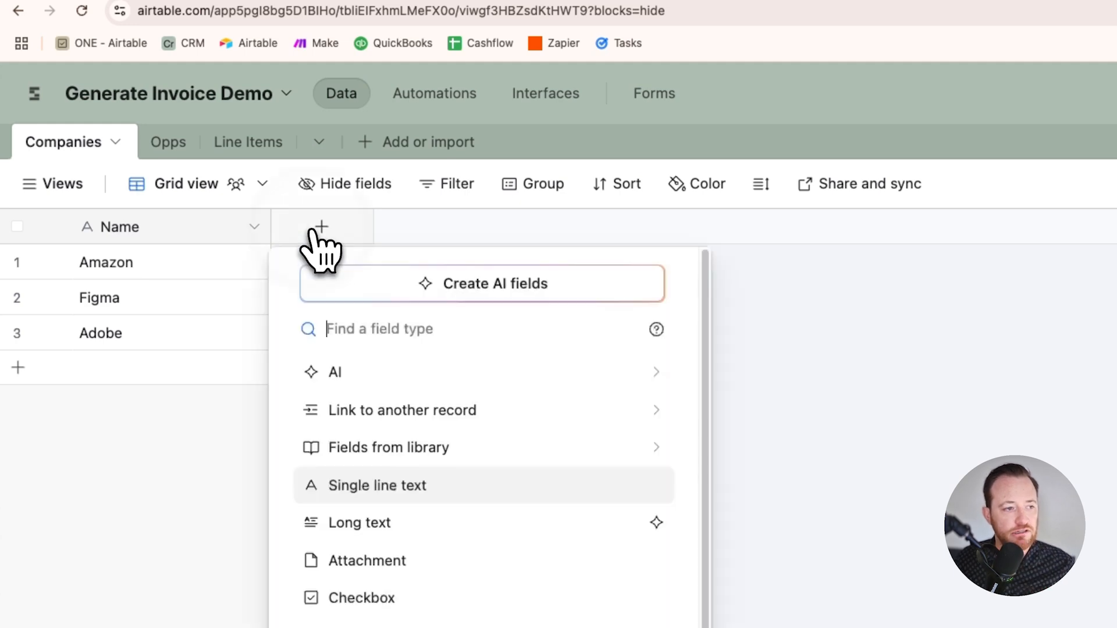
click(456, 408)
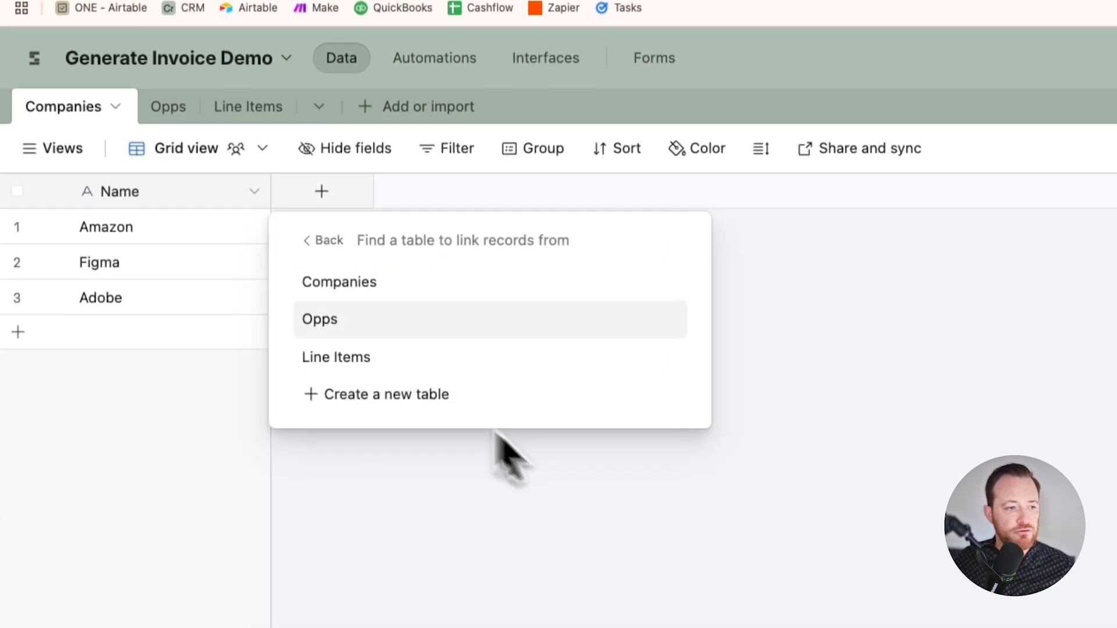
click(372, 318)
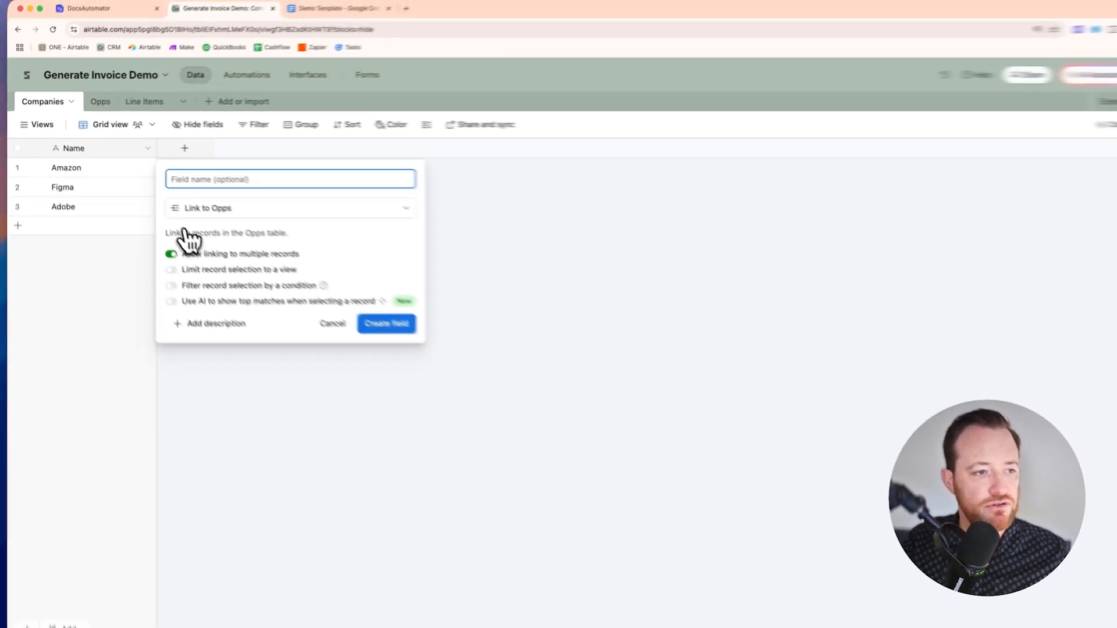
text(Opportunities)
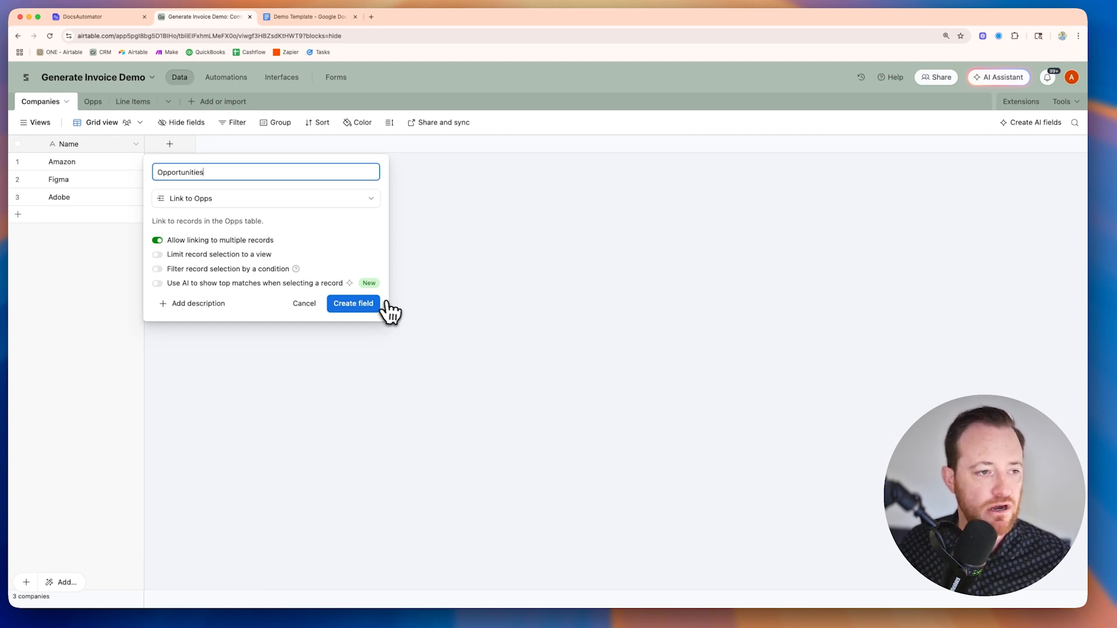
click(349, 305)
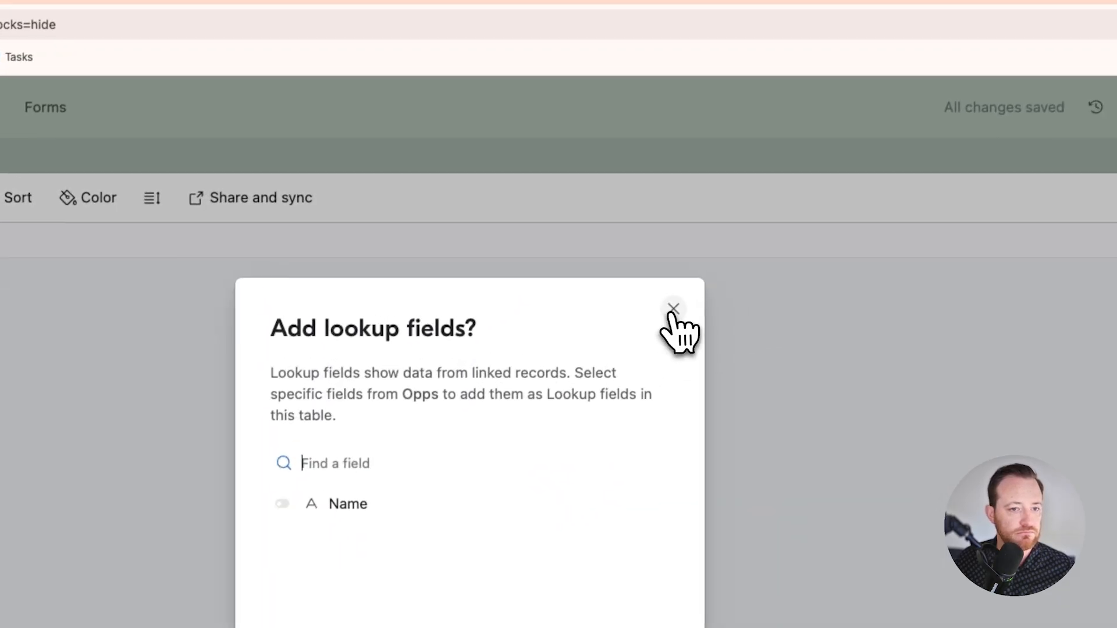
click(673, 309)
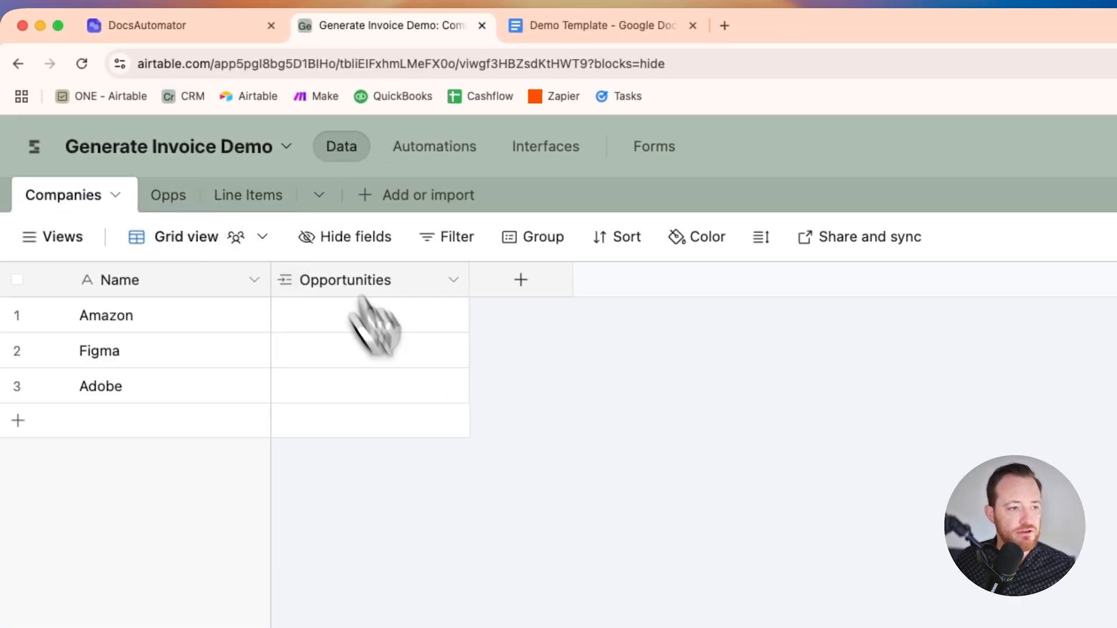
drag(470, 284, 502, 286)
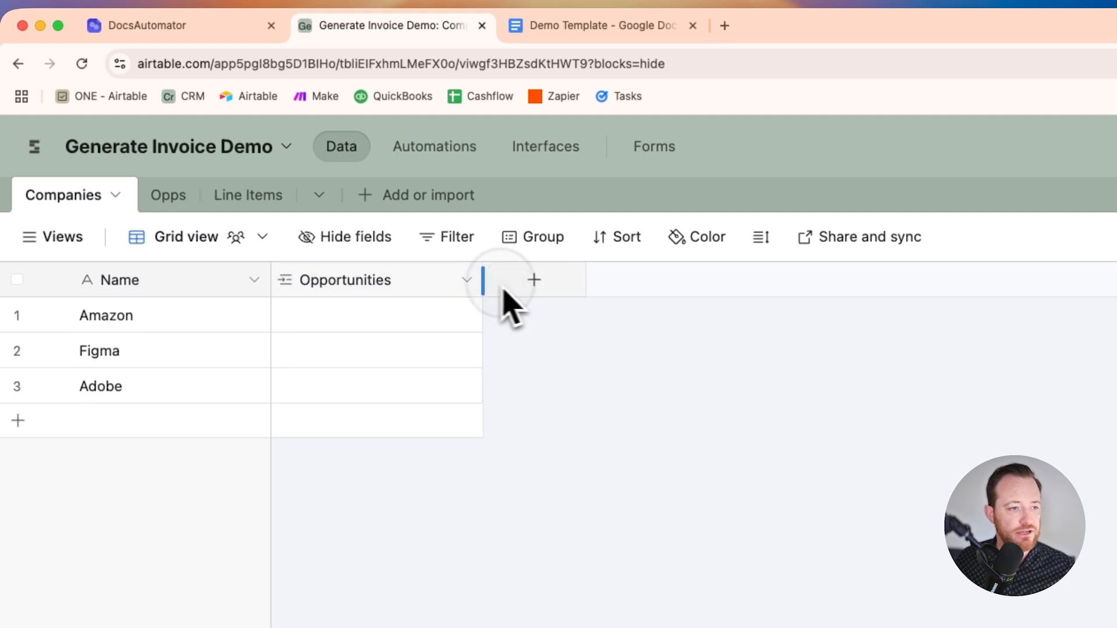
Step: In the Opps table, widen the Companies and Name columns
click(168, 196)
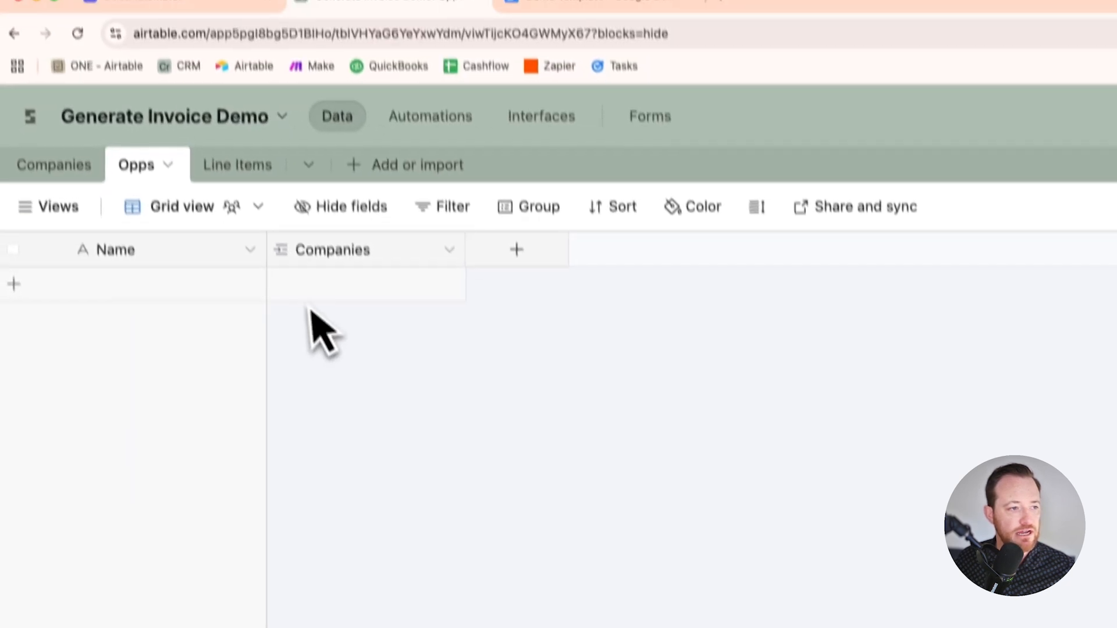
drag(470, 259, 541, 267)
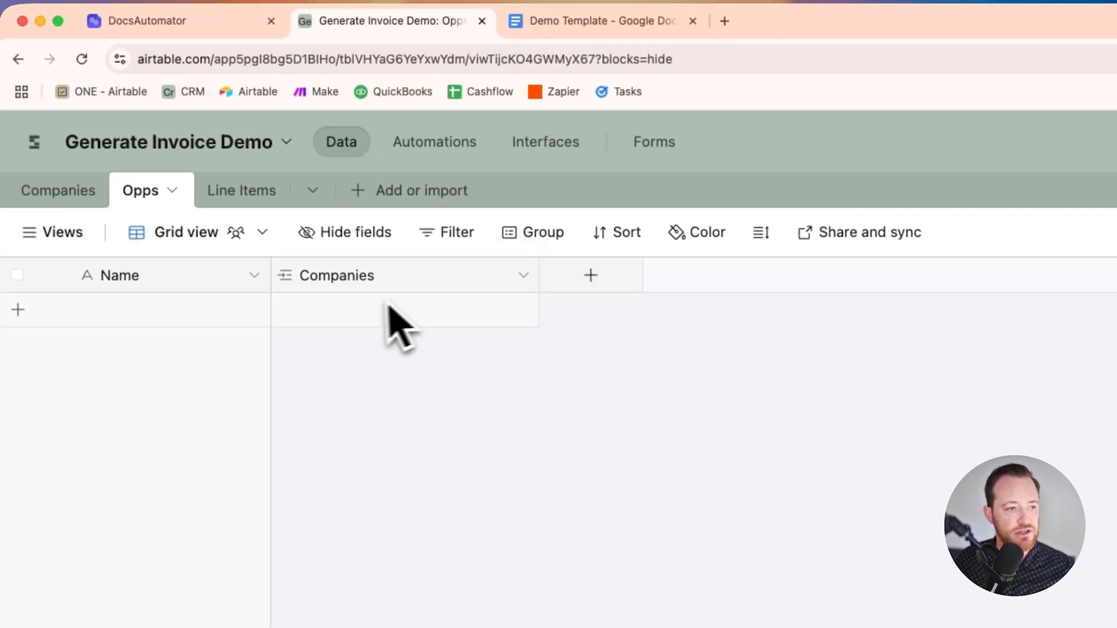
drag(276, 280, 321, 285)
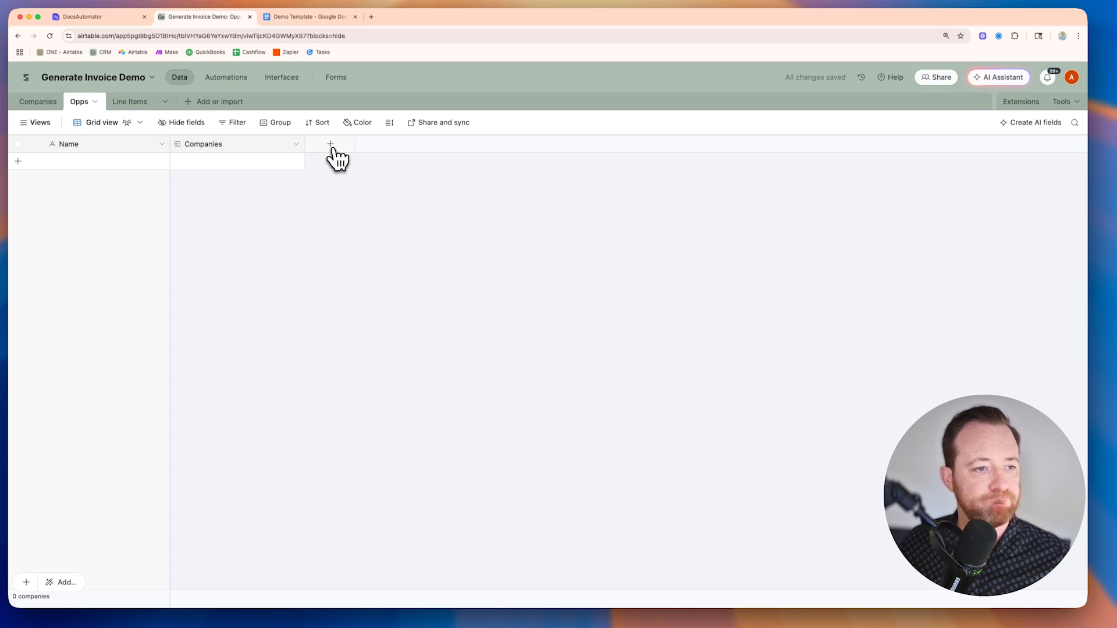
Step: Add a formula field named Total to the Opps table, using the text 'placeholder' as its formula
click(332, 147)
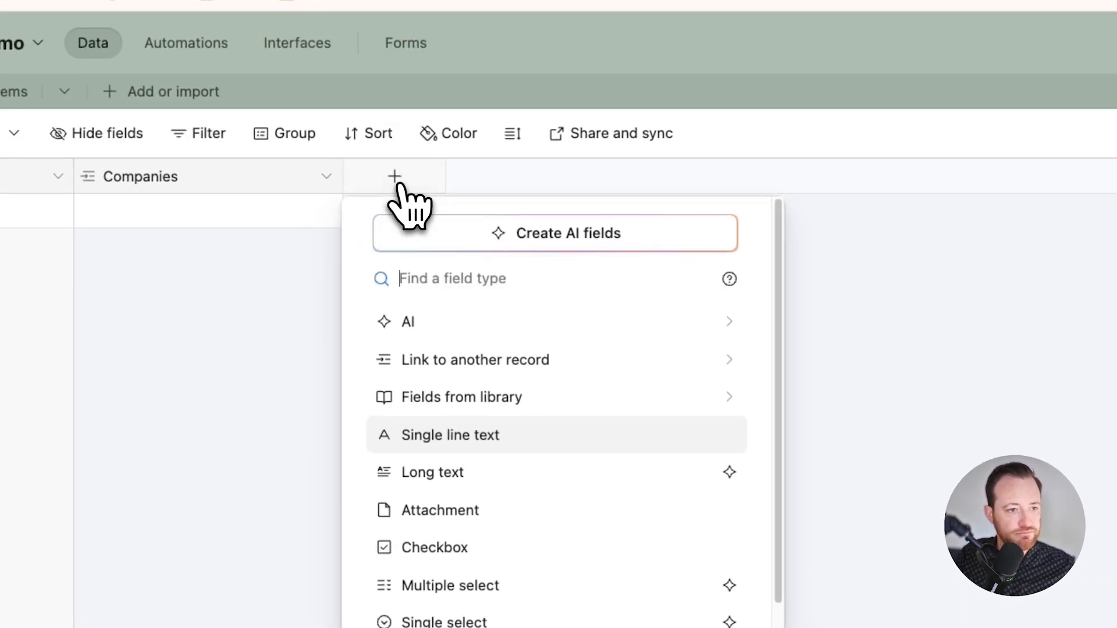
text(for)
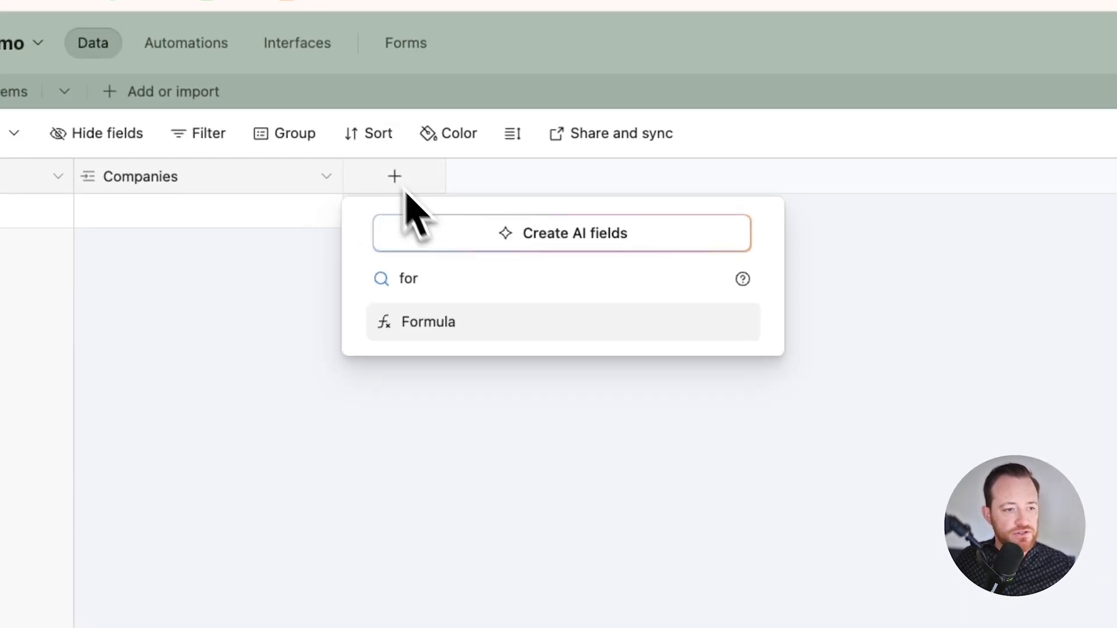
click(469, 329)
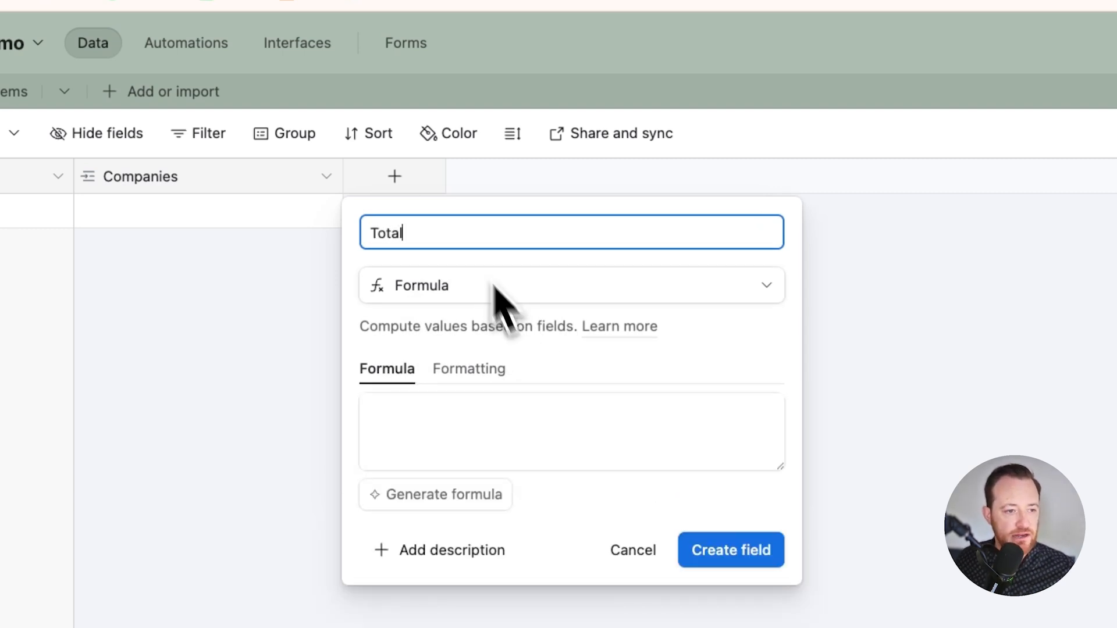
click(566, 436)
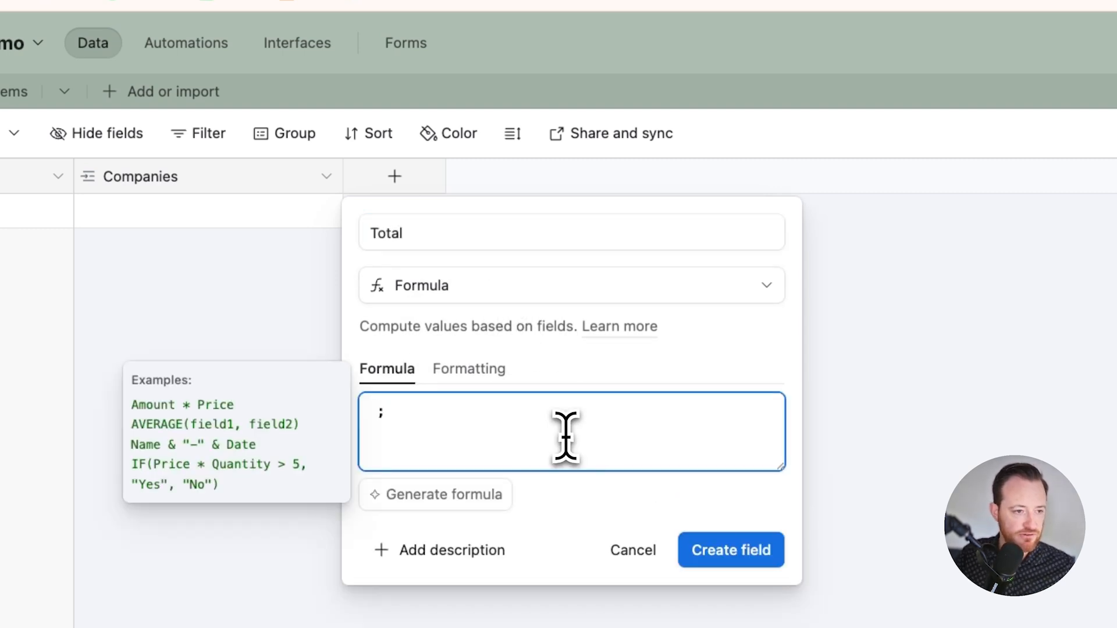
text('placeholder)
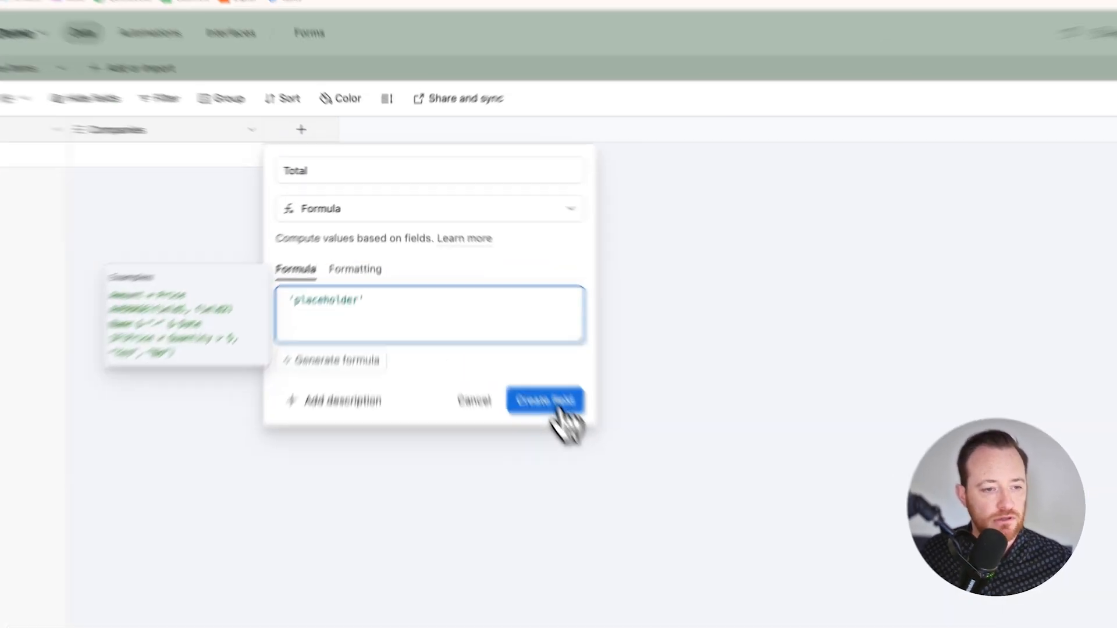
click(502, 331)
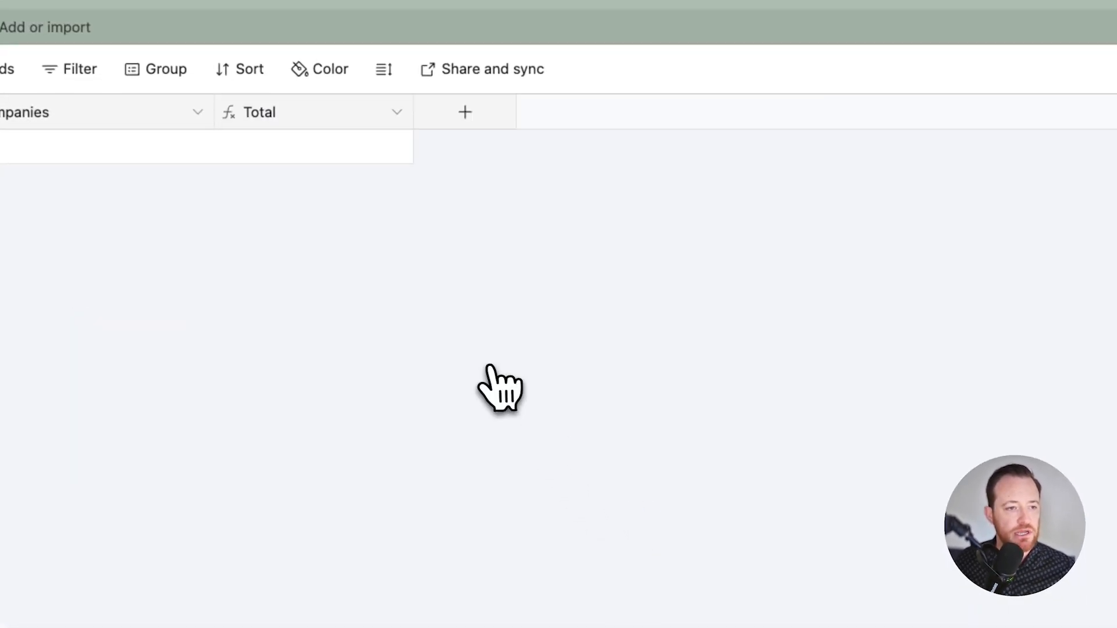
Step: Add a formula field named Today to the Opps table with the formula TODAY()
click(461, 108)
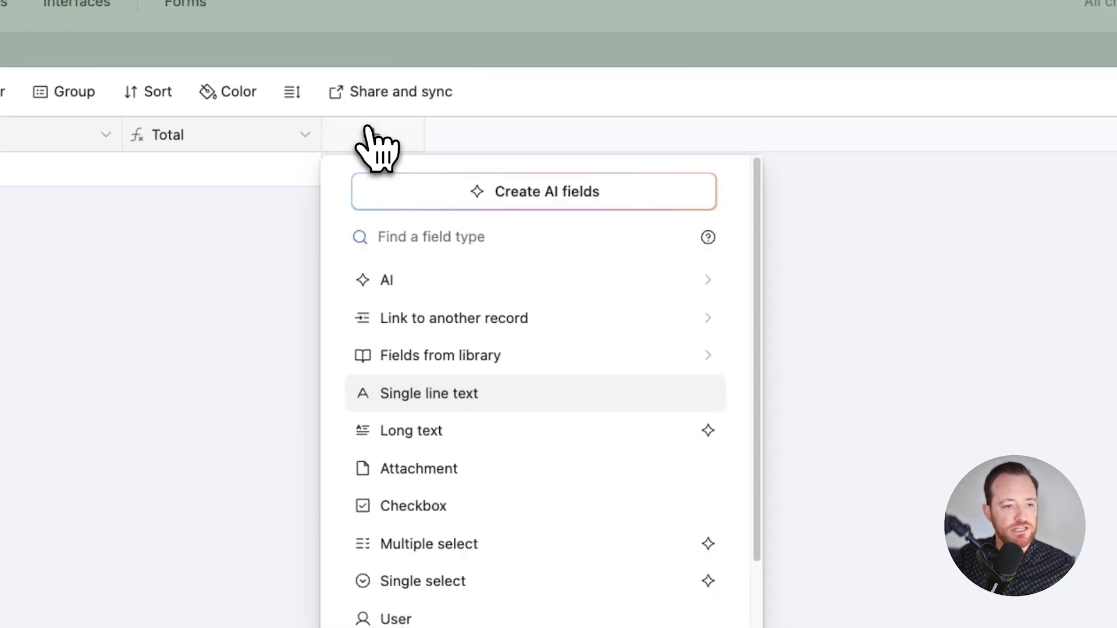
text(for)
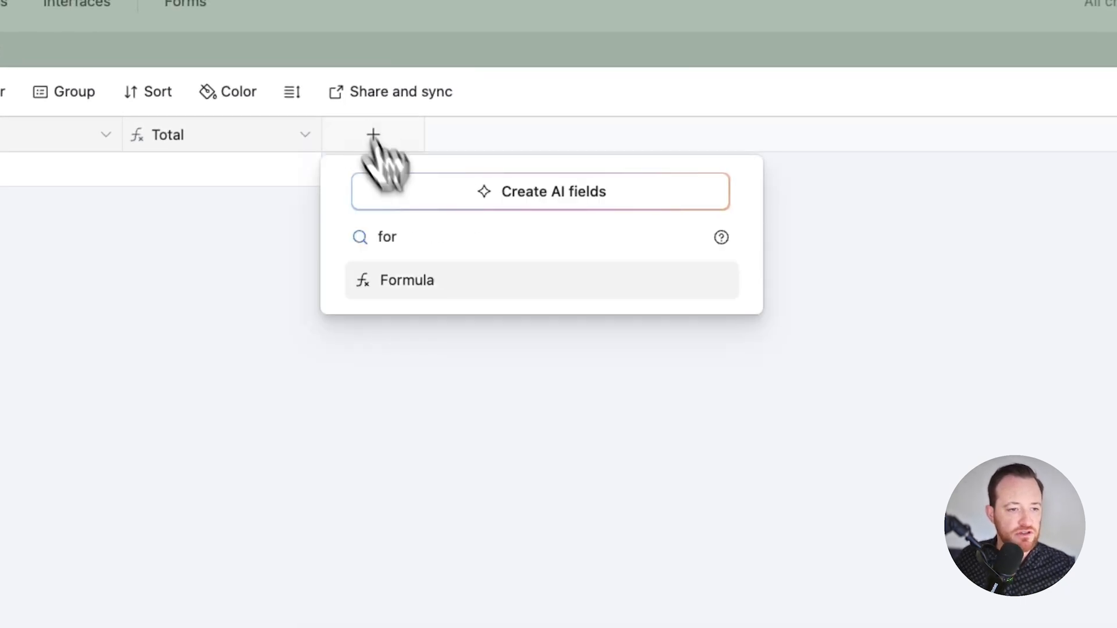
click(452, 282)
click(452, 395)
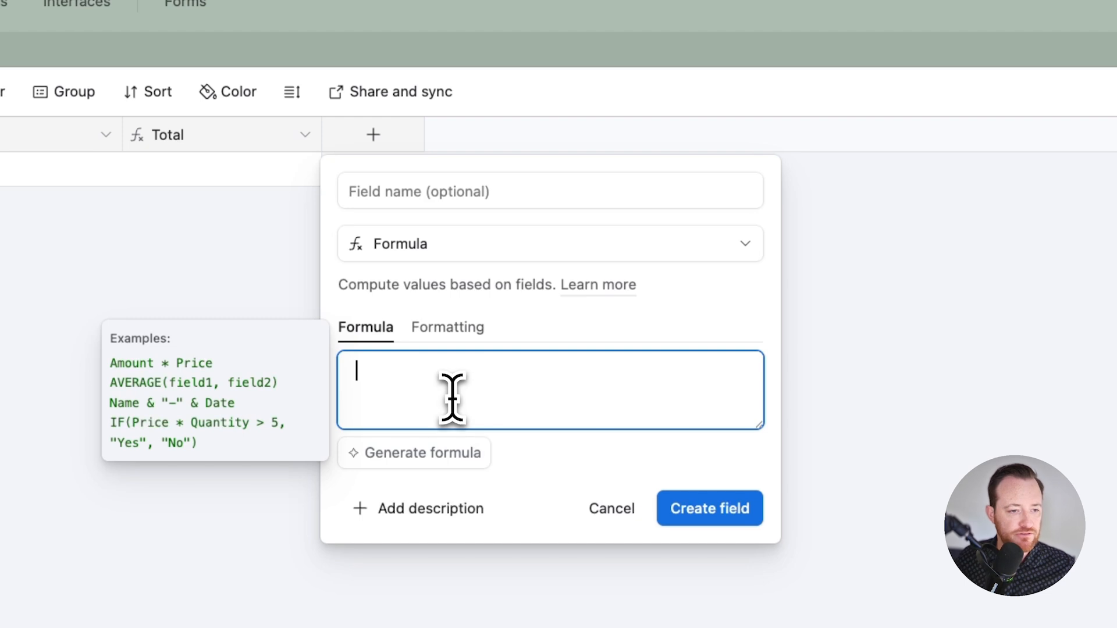
text(tod)
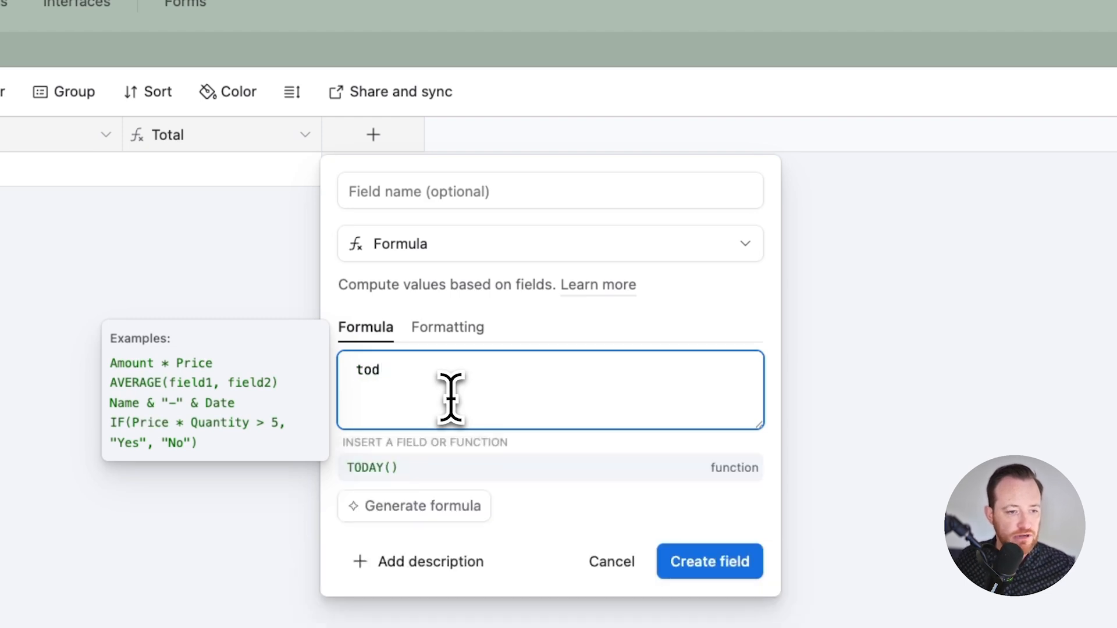
click(468, 472)
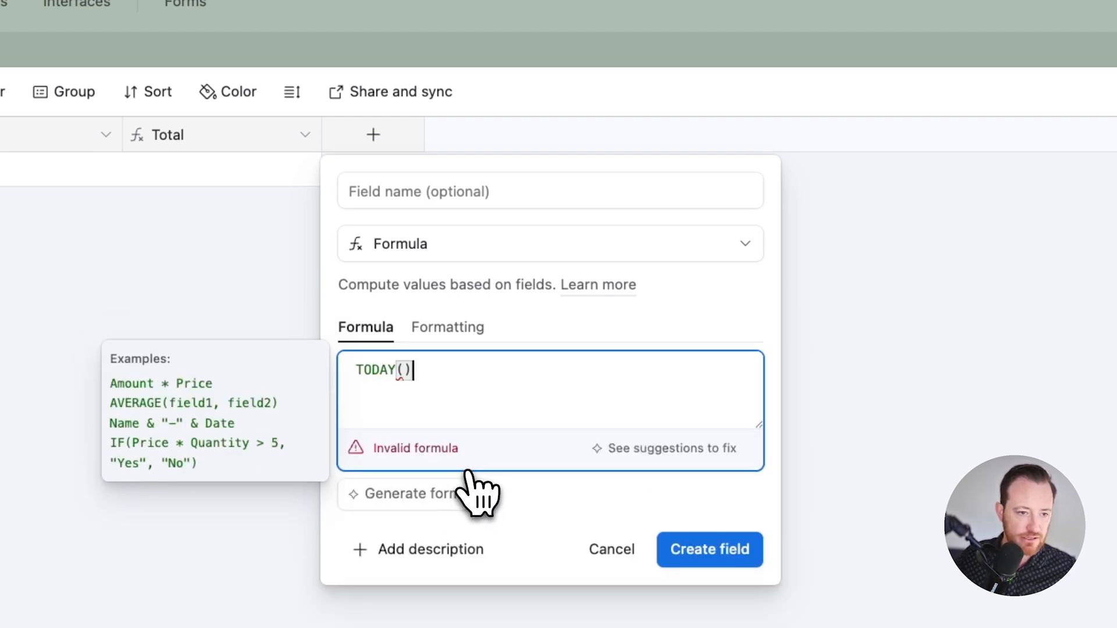
click(434, 189)
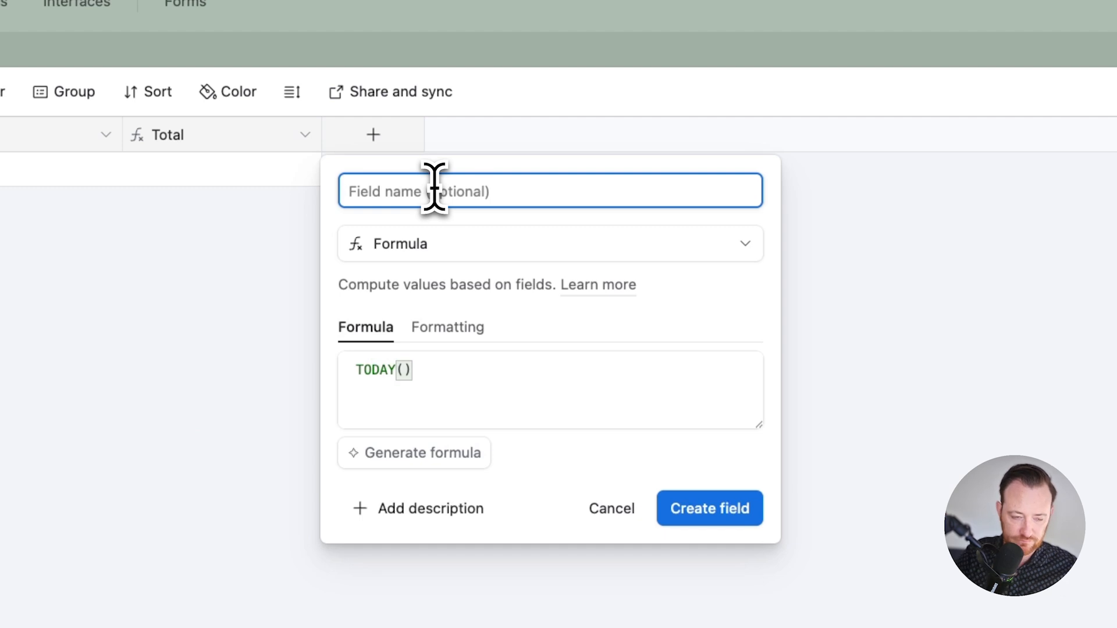
text(Today)
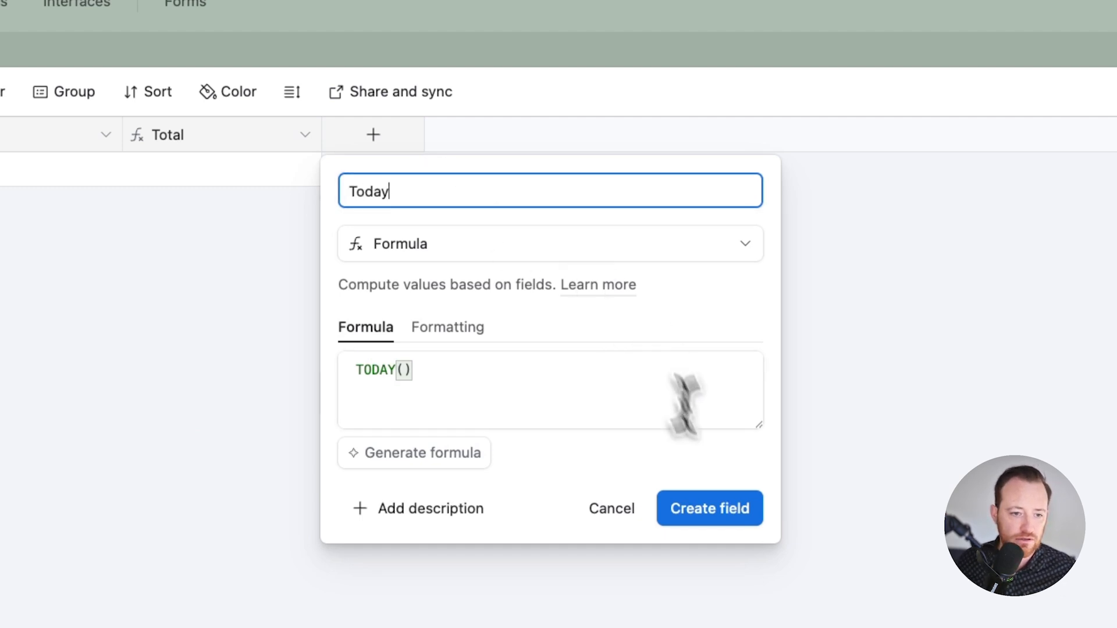
click(721, 515)
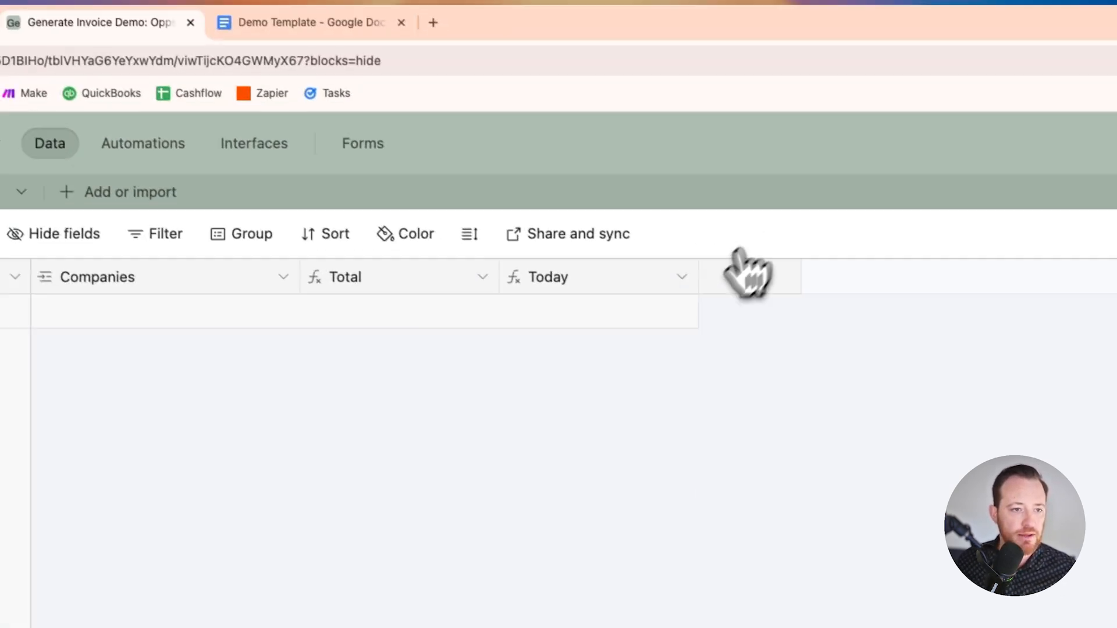
Step: Widen the Today column slightly and add a first blank record to the Opps table
drag(705, 281, 740, 273)
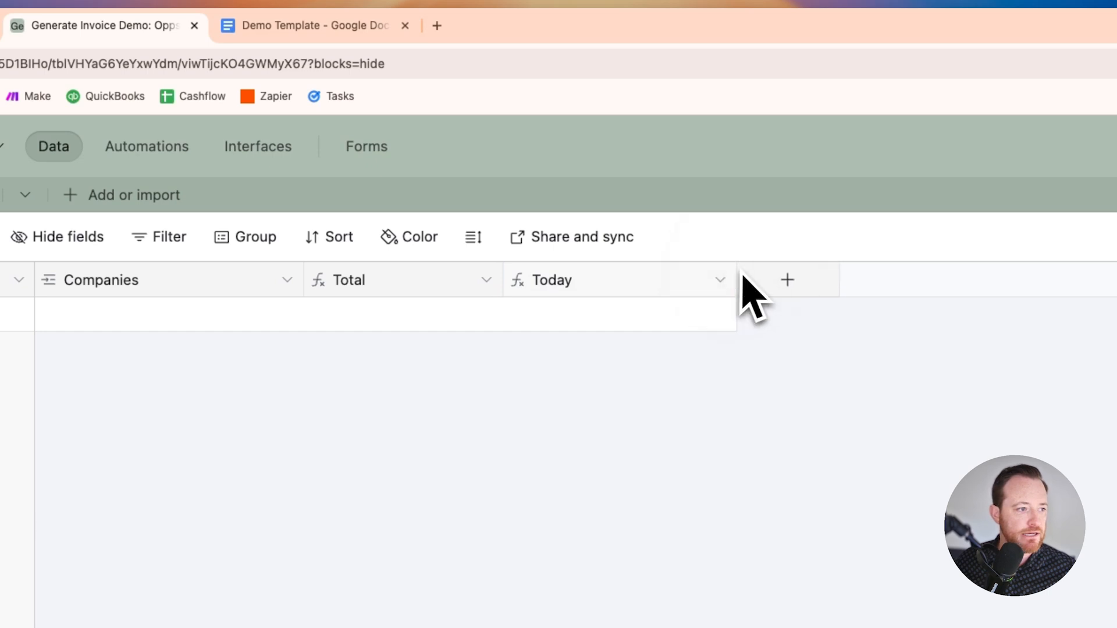
click(75, 228)
click(409, 596)
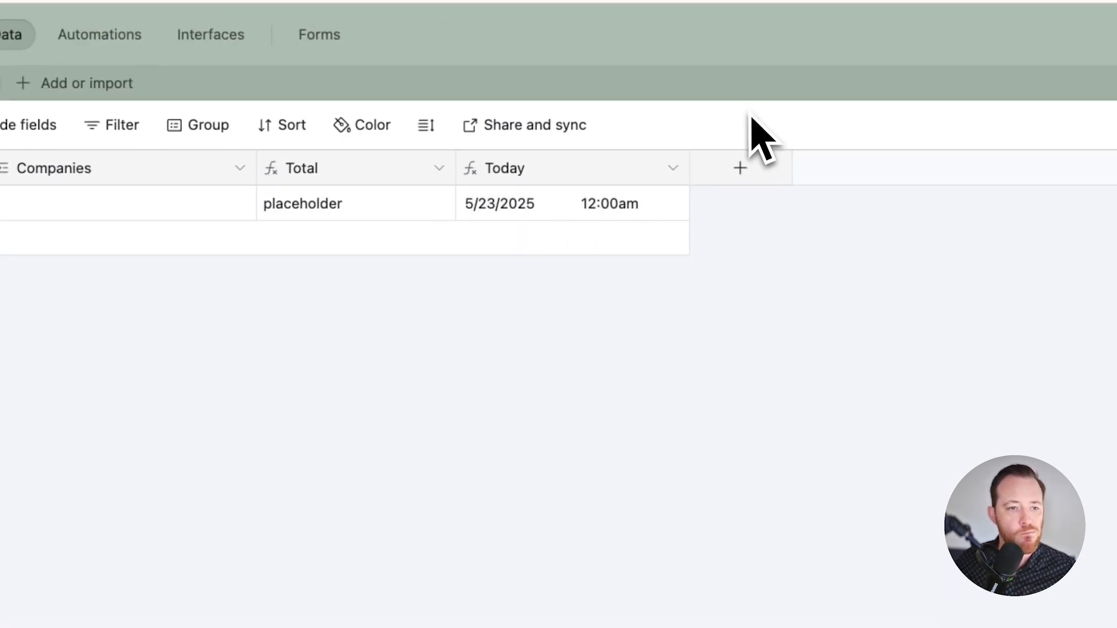
Step: Turn off the time in the Today field's date formatting and narrow its column slightly
click(672, 169)
click(636, 218)
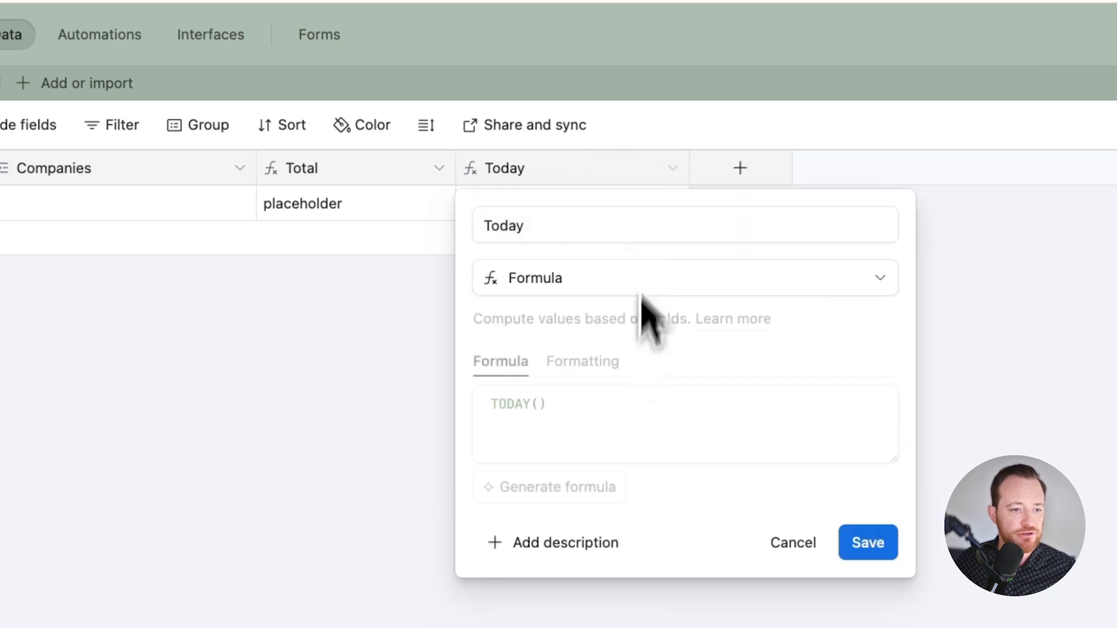
click(581, 363)
click(482, 487)
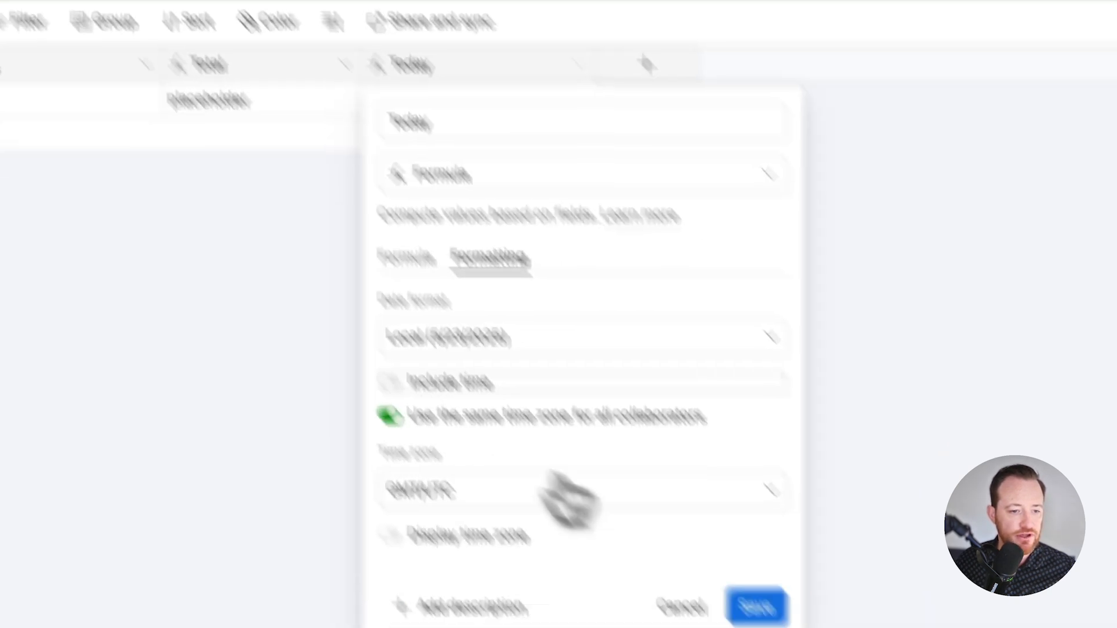
click(670, 506)
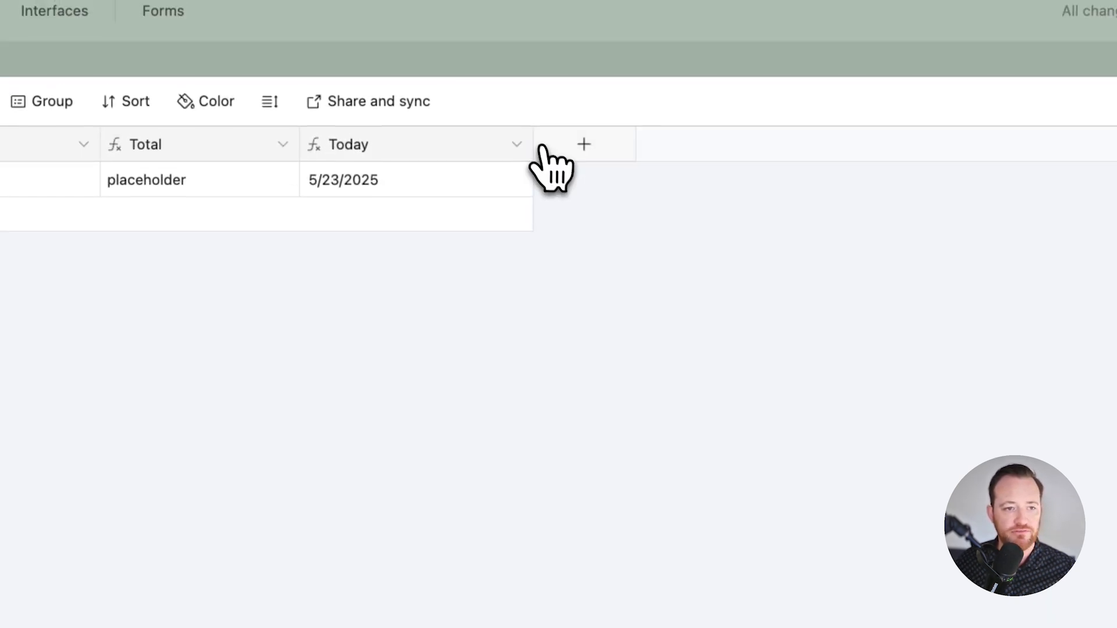
drag(523, 91, 493, 97)
Step: Start a new single-select field in the Opps table and name it Payment Terms
click(552, 144)
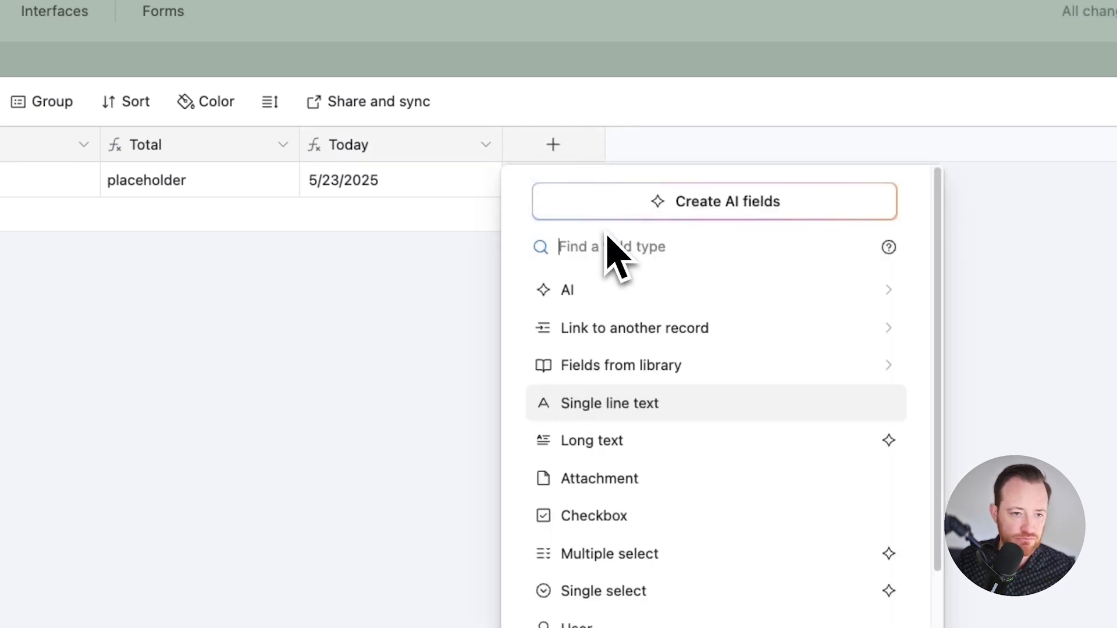
text(sing)
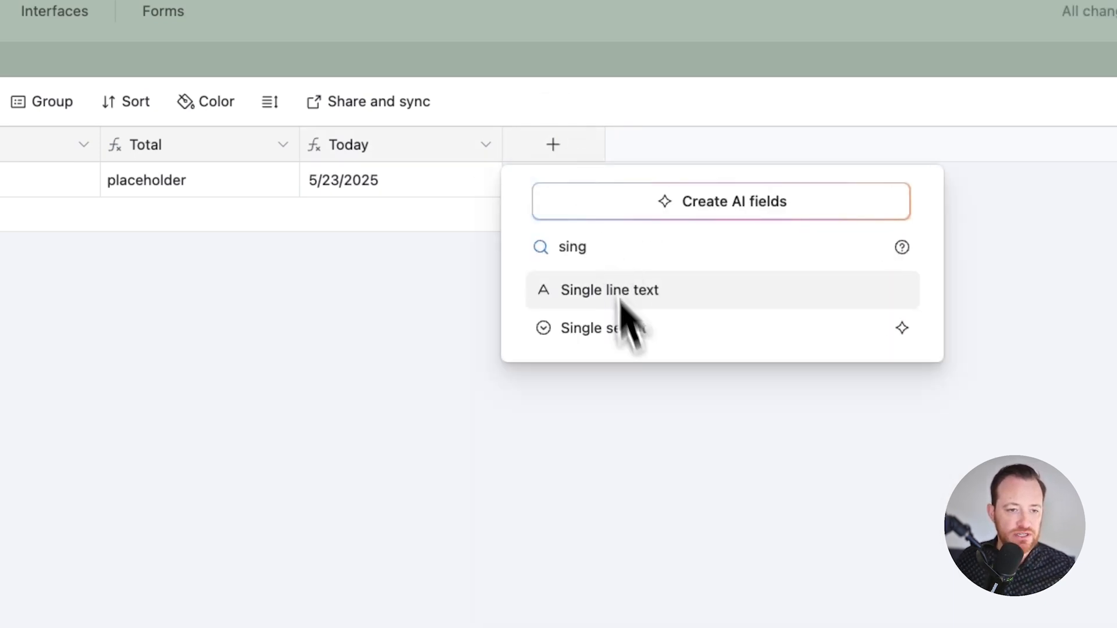
click(640, 343)
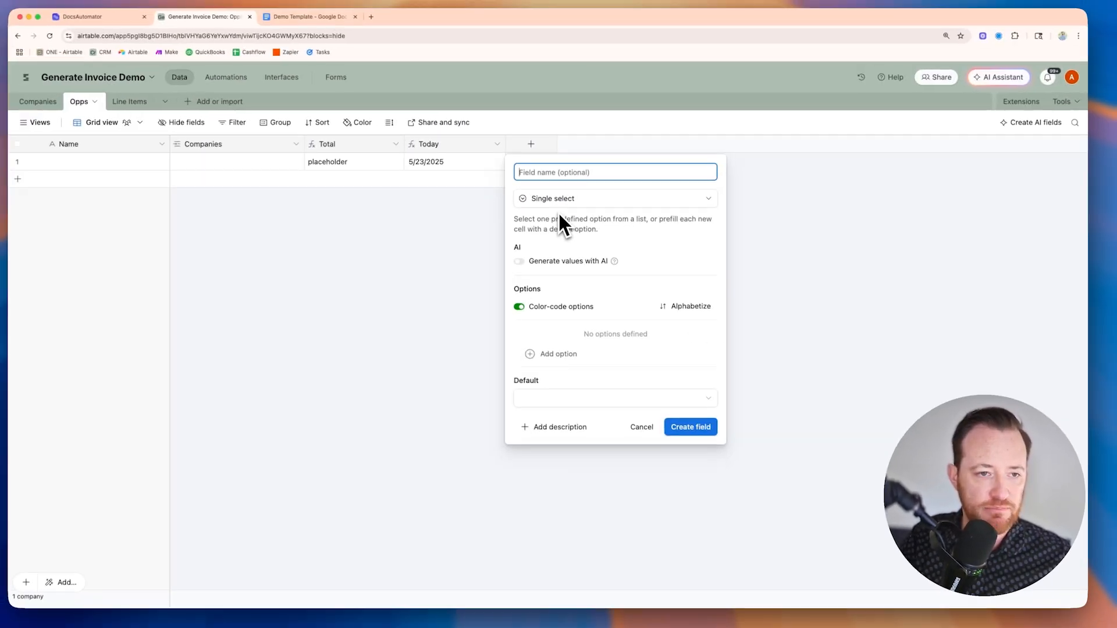
text(Payment Terms)
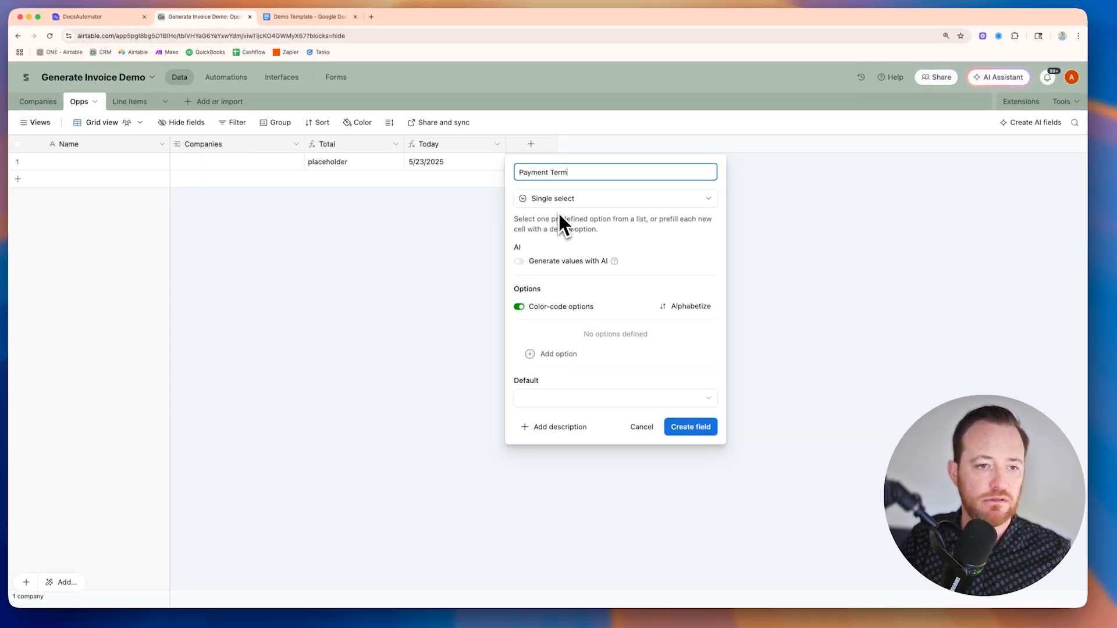
Step: Create the field with options "50% up front. 50% on Completion" and "Retainer Due Up front", making the 50% option the default
click(556, 354)
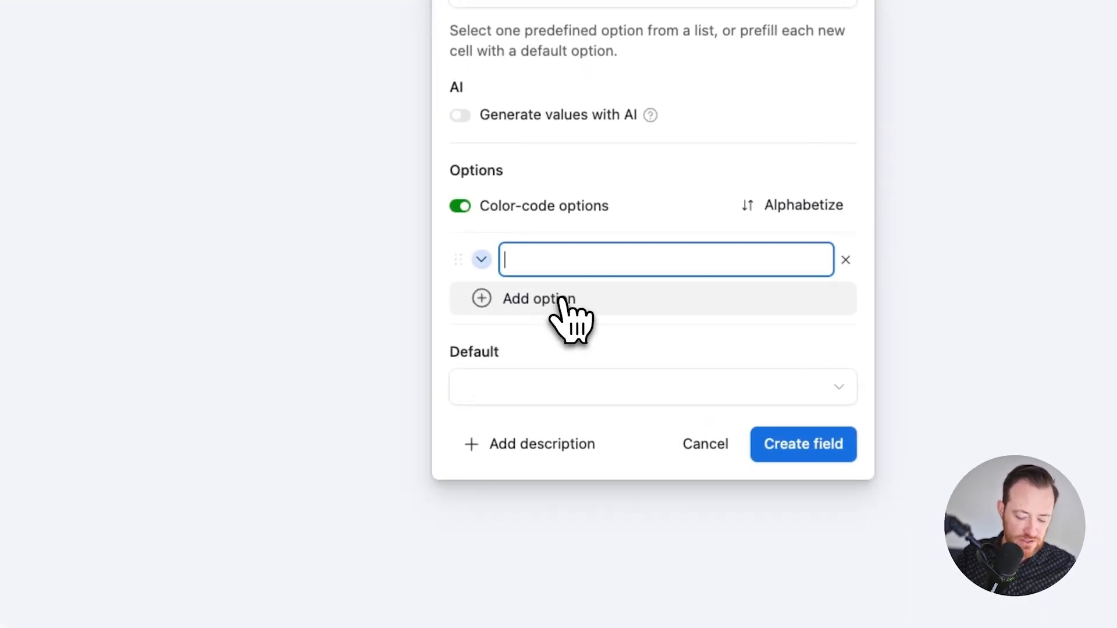
text(50% up front. 50% on Completion)
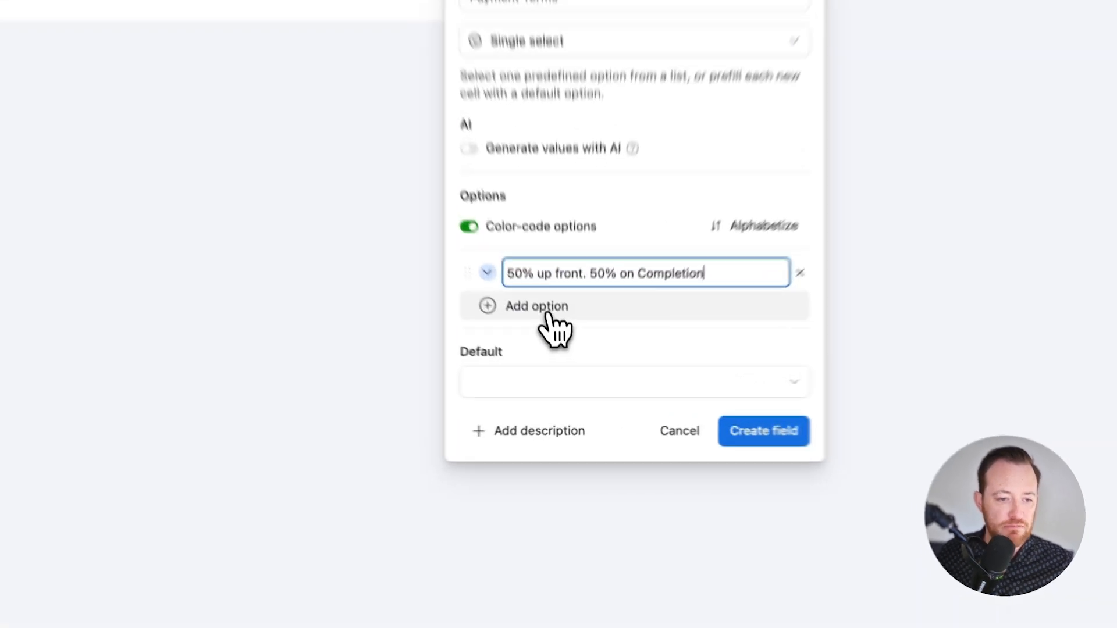
click(572, 355)
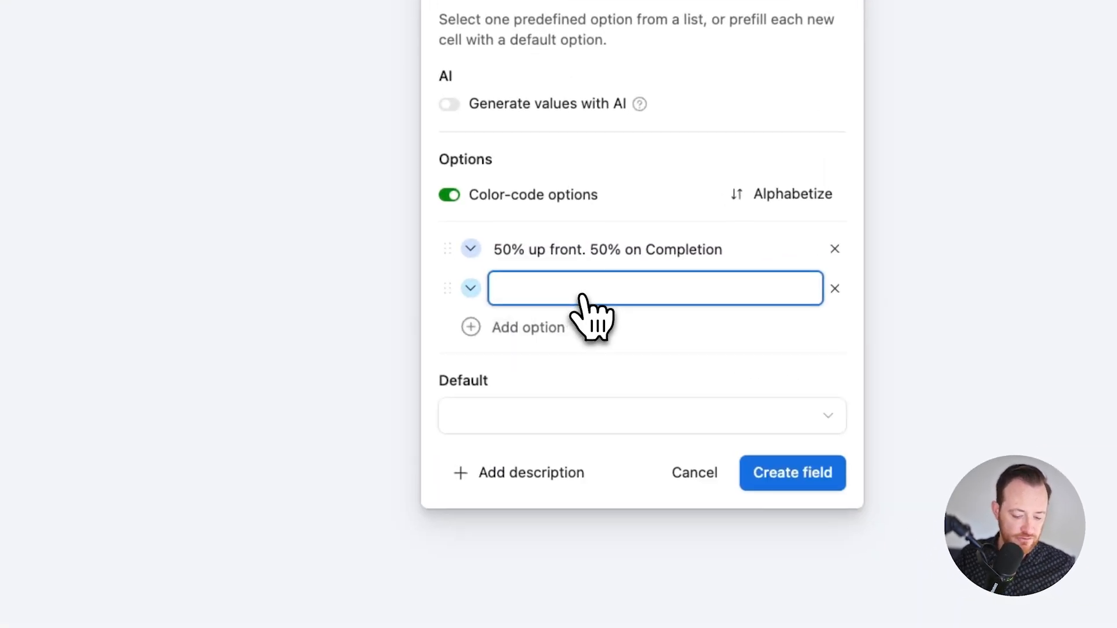
text(Retainer Due Up front)
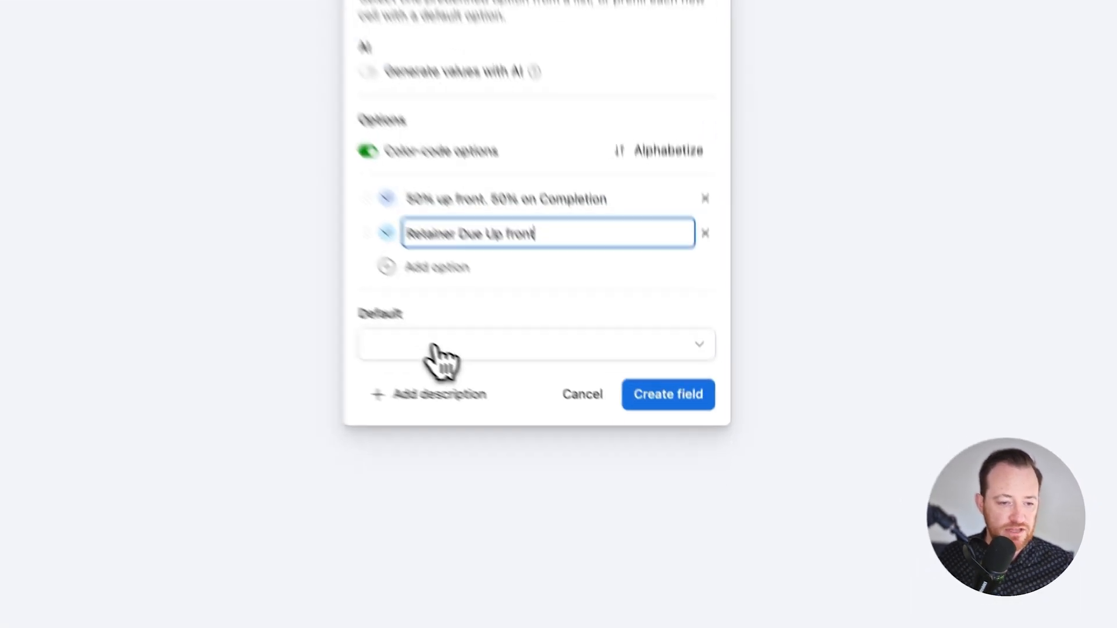
click(555, 418)
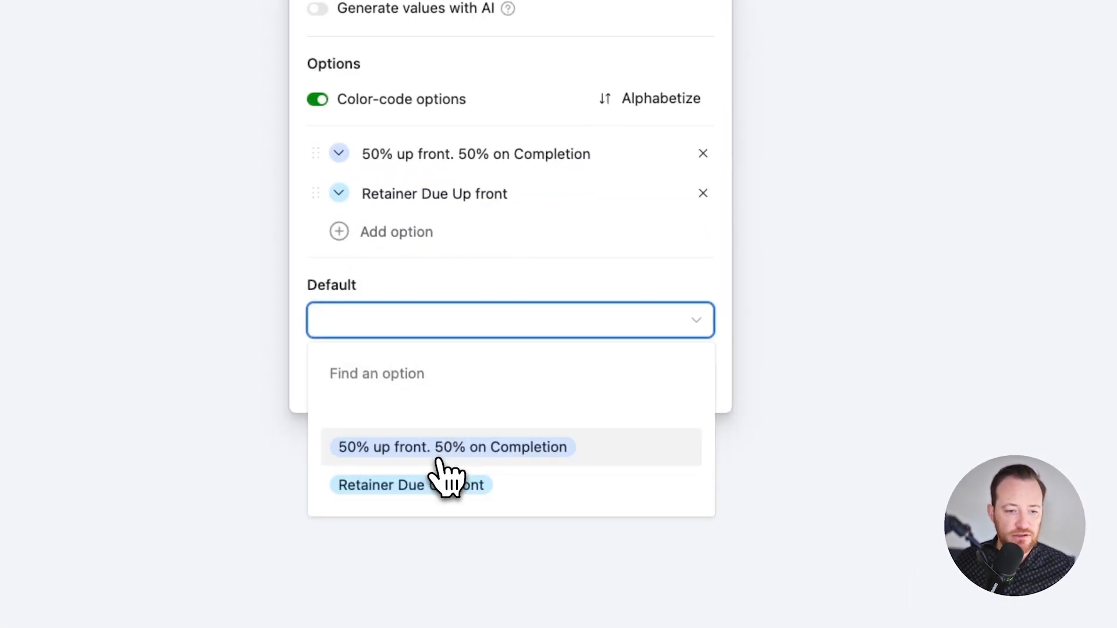
click(581, 482)
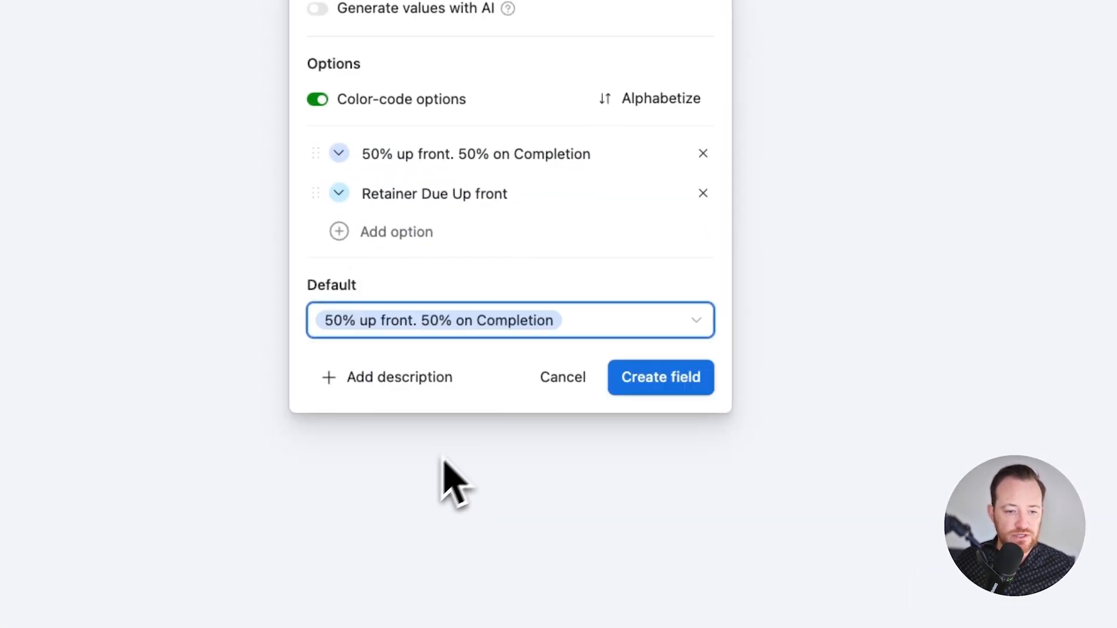
click(663, 381)
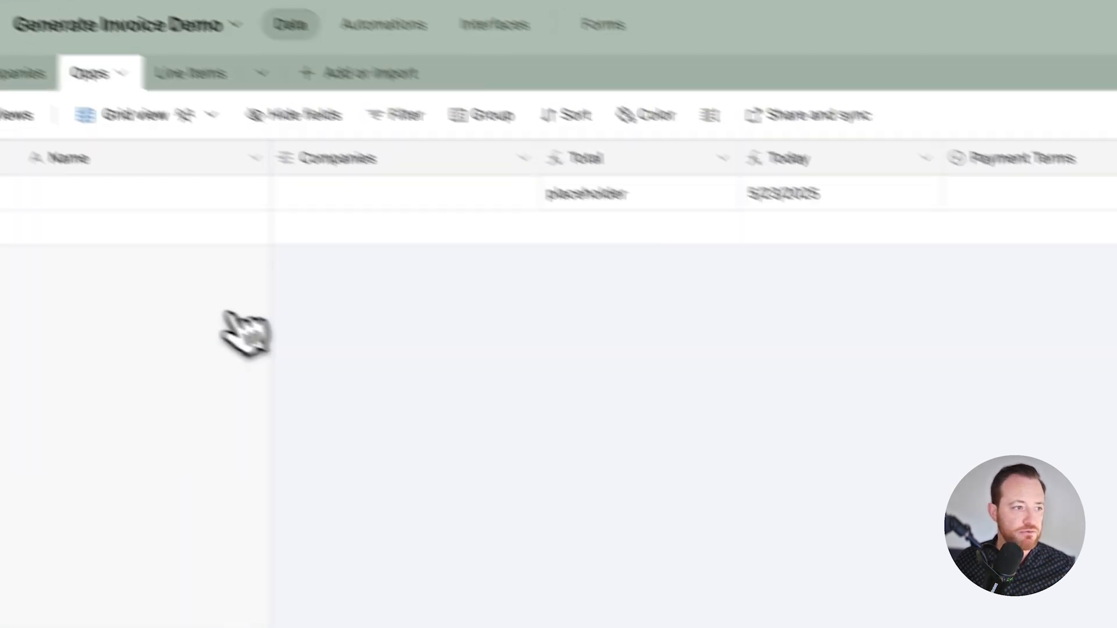
Step: Add a second blank record to the Opps table and widen the Payment Terms column to fit its option text
click(17, 289)
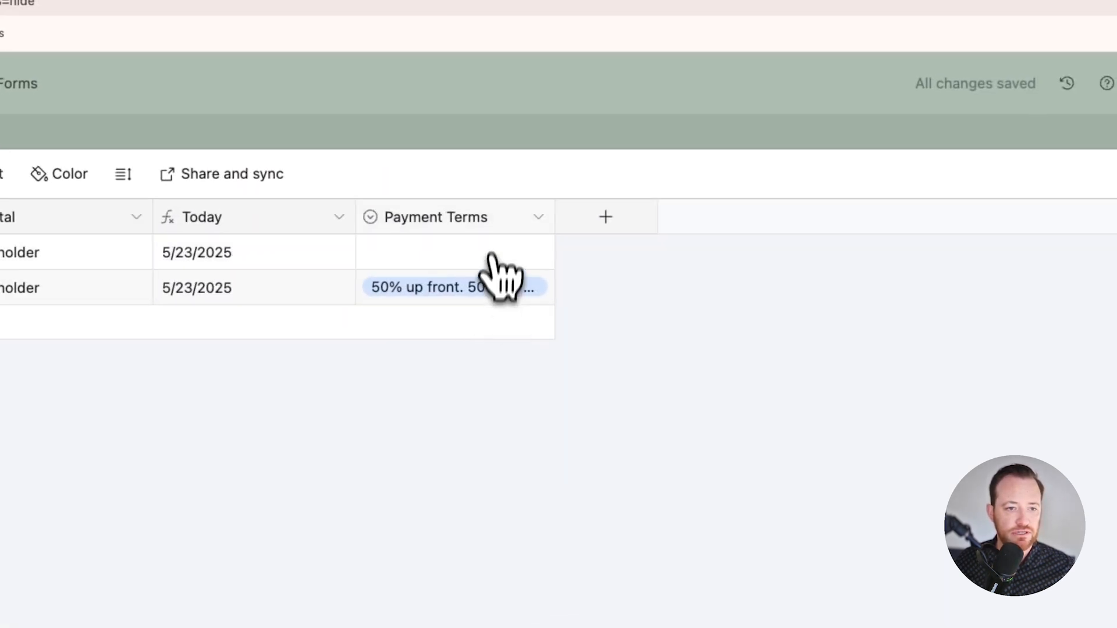
drag(549, 221, 651, 224)
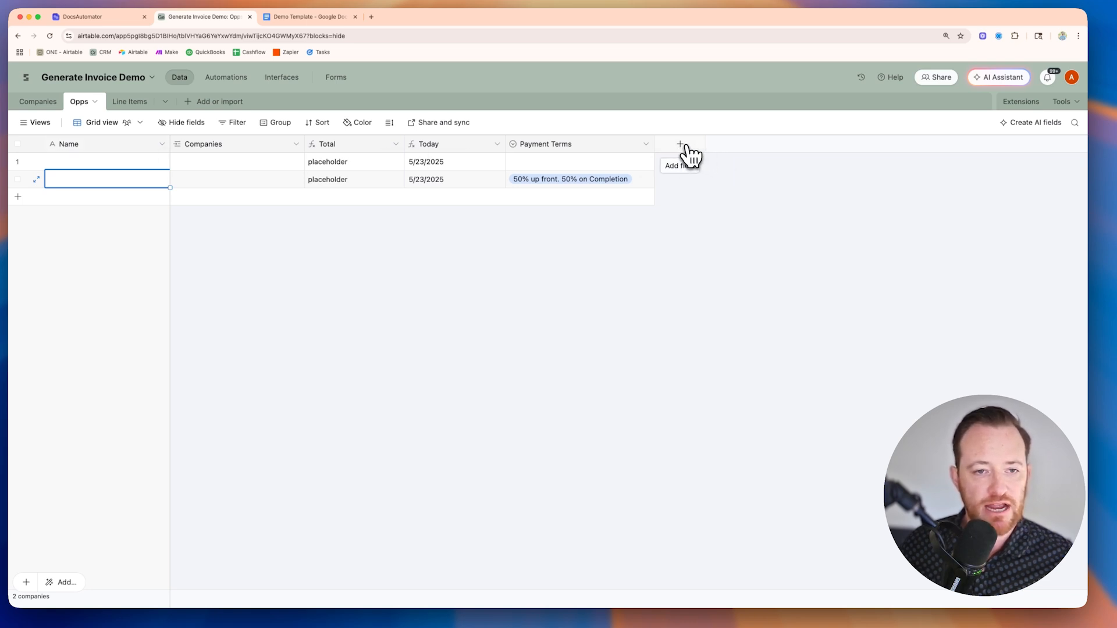
Step: Add a long text field named Additional Requirements to the Opps table, without rich text formatting
click(686, 147)
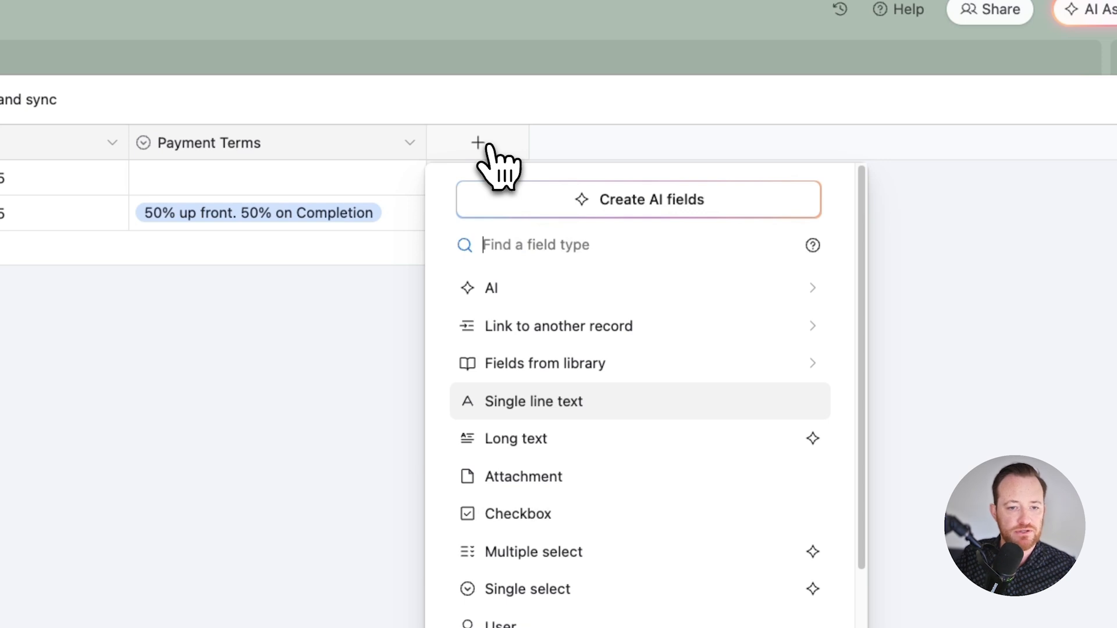
click(608, 445)
text(Additi)
text(onal )
text(Requirements)
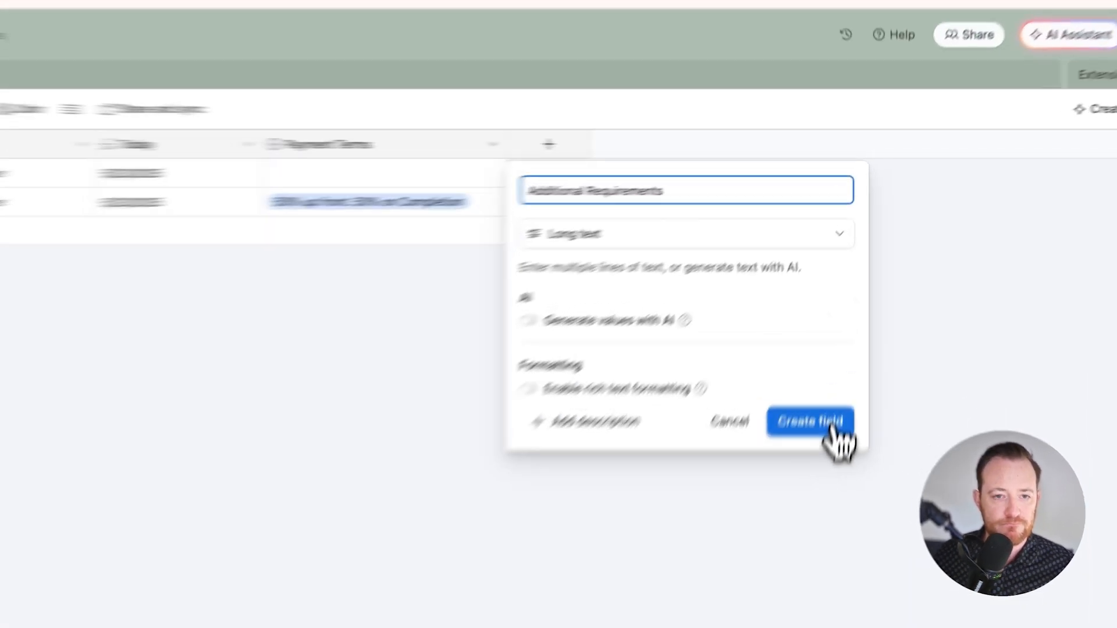
click(838, 314)
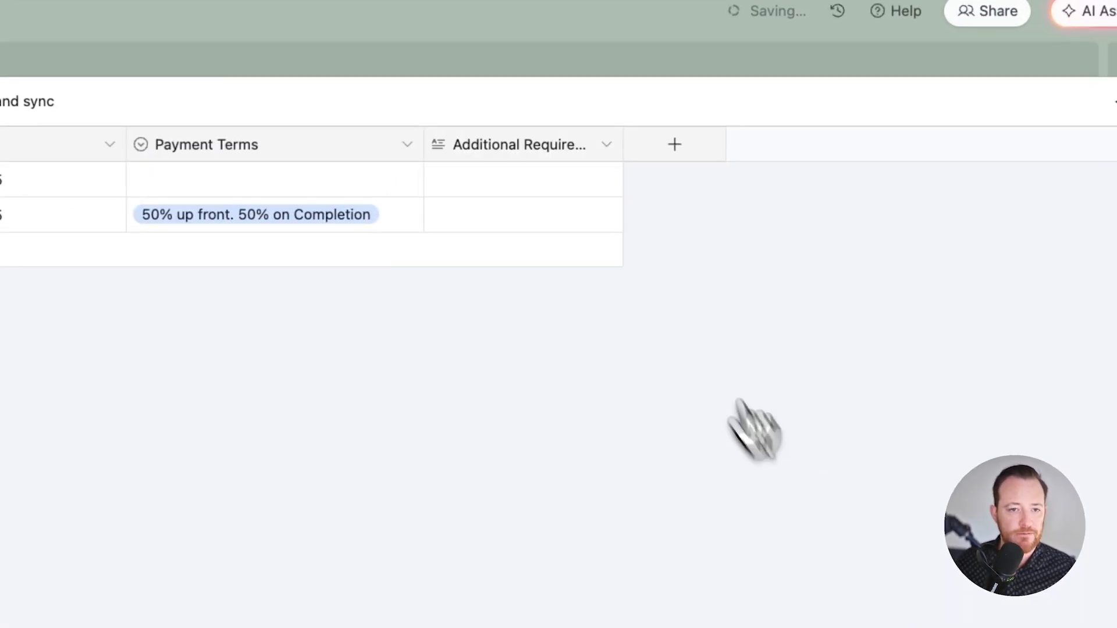
Step: Widen the Additional Requirements column to fit its title and delete the first blank Opps record, which has no payment terms
drag(625, 144, 651, 150)
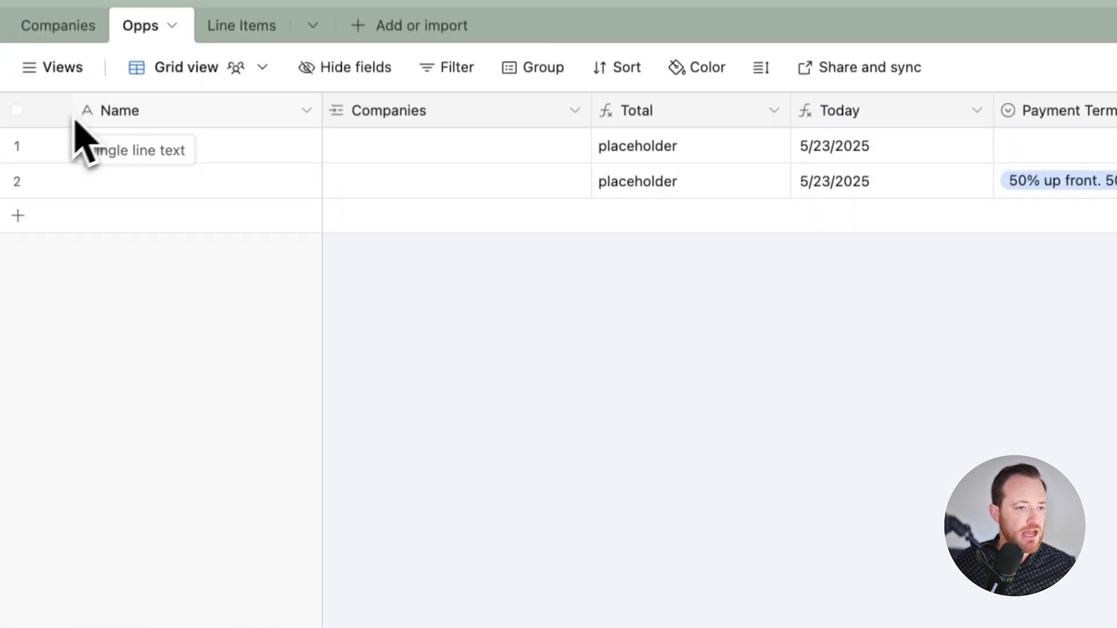
right_click(21, 150)
click(154, 529)
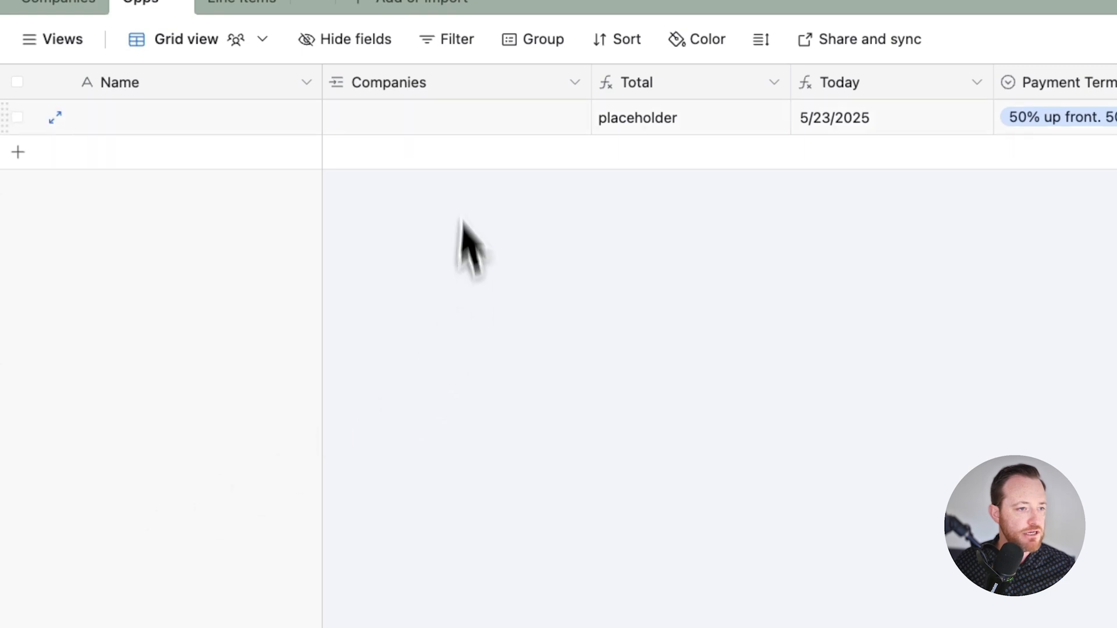
Step: Link the remaining Opps record to the company Amazon and name it "Cool Opportunity"
click(431, 123)
click(342, 117)
click(418, 227)
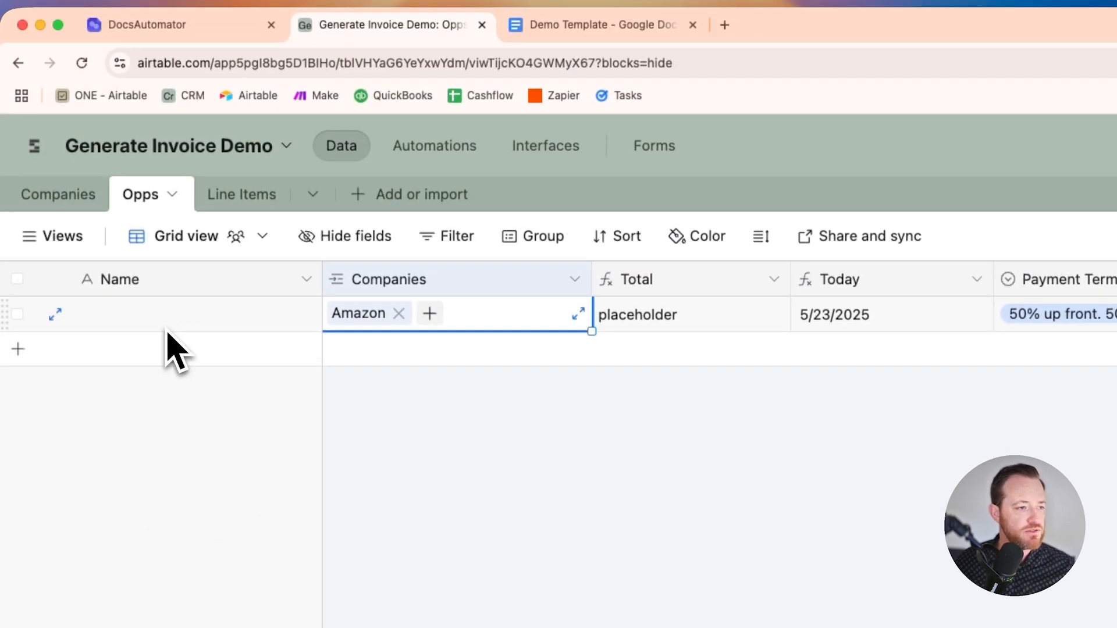
double_click(168, 131)
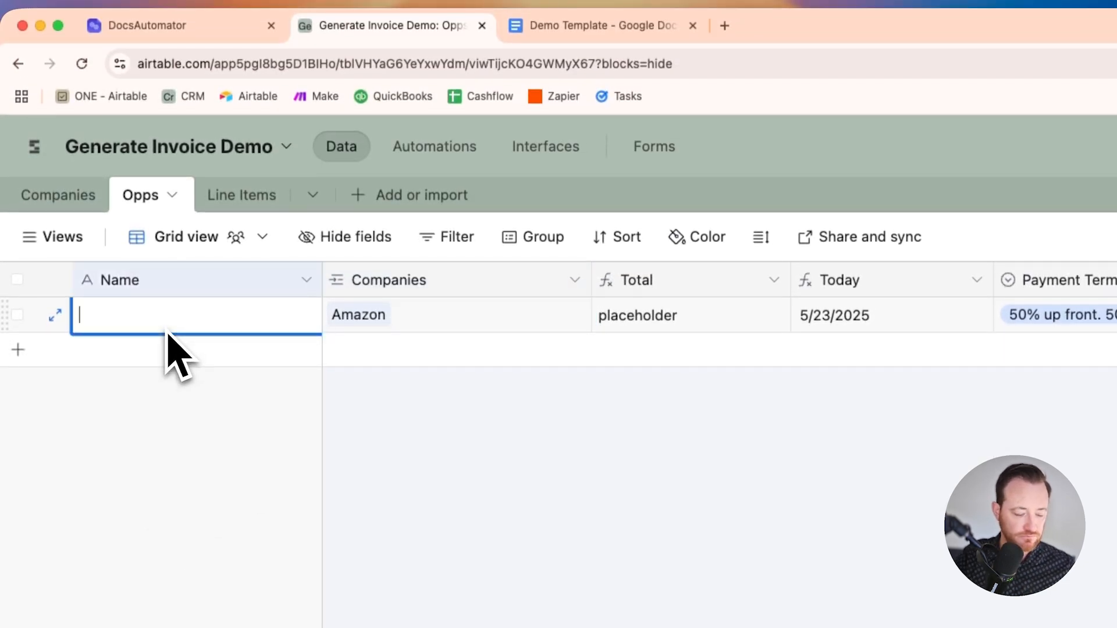
text(Cool Opp)
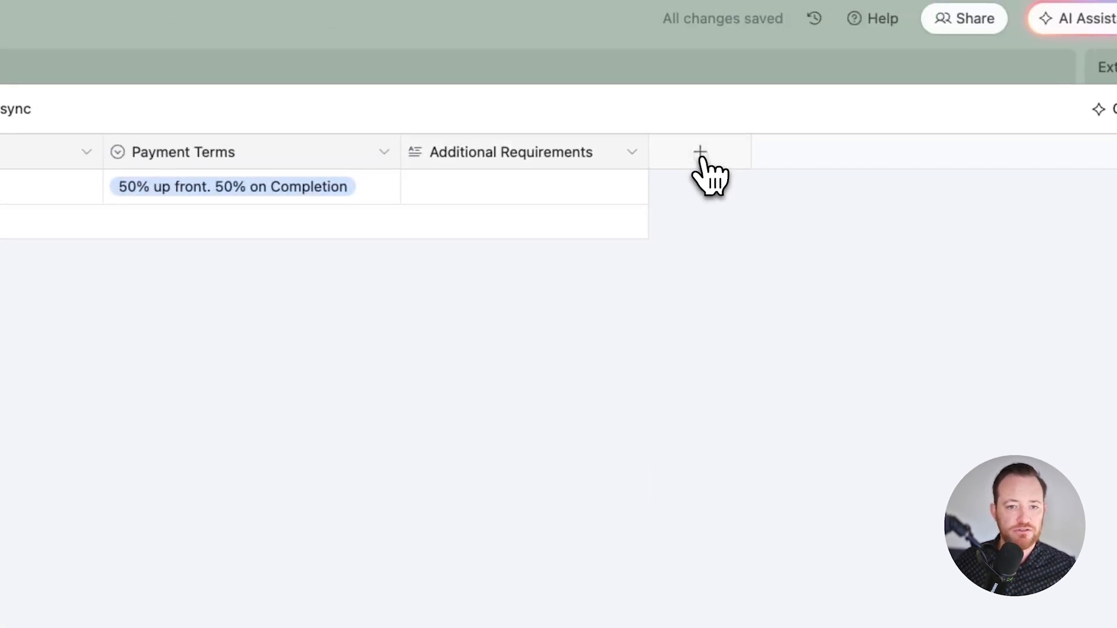
Step: Add a field named Line Items to the Opps table, linking to multiple Line Items records, without adding lookup fields
click(700, 153)
click(742, 336)
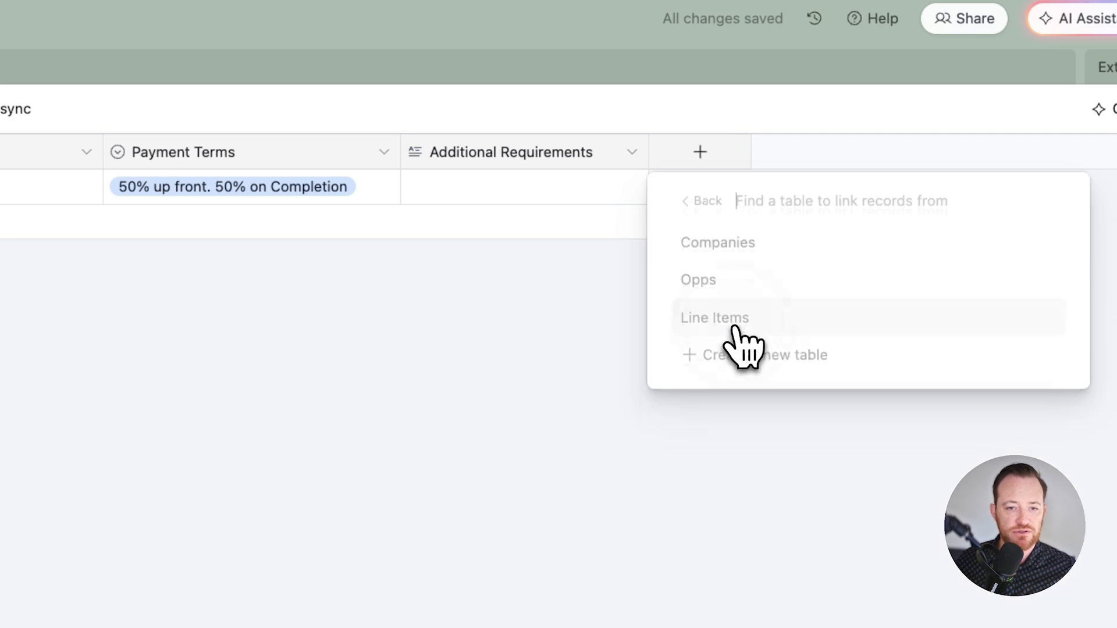
click(718, 325)
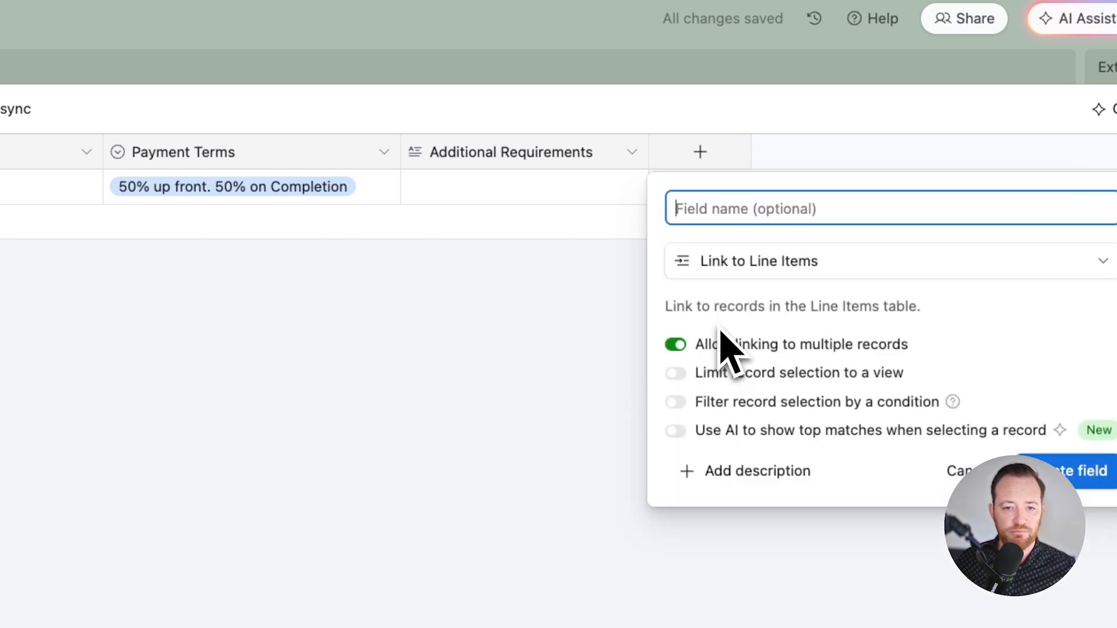
text(Li)
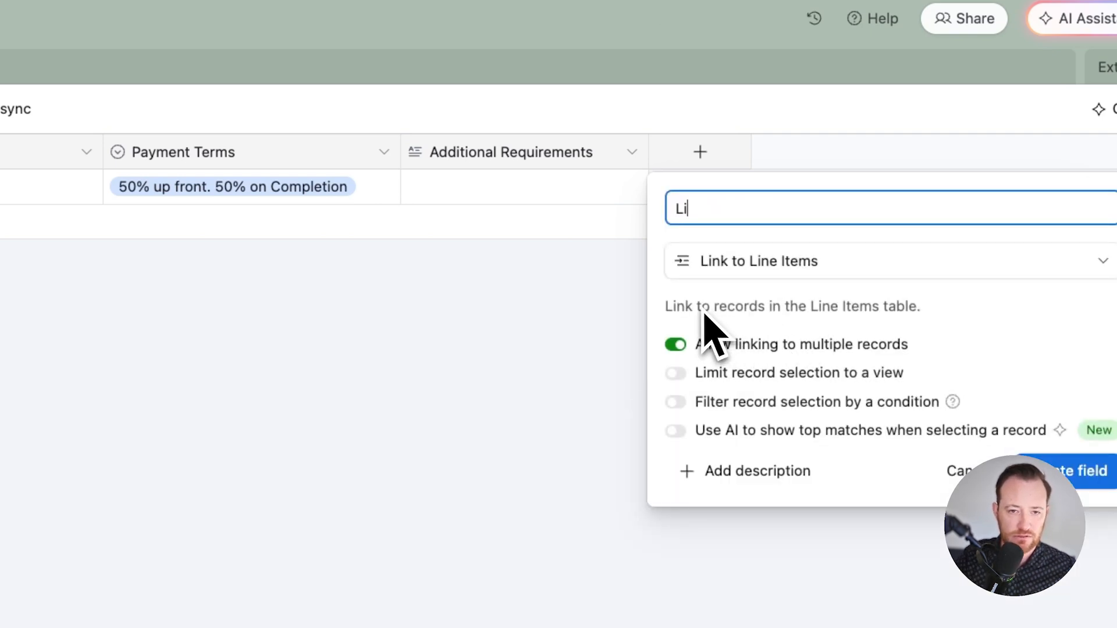
text(ne Ite)
text(ms)
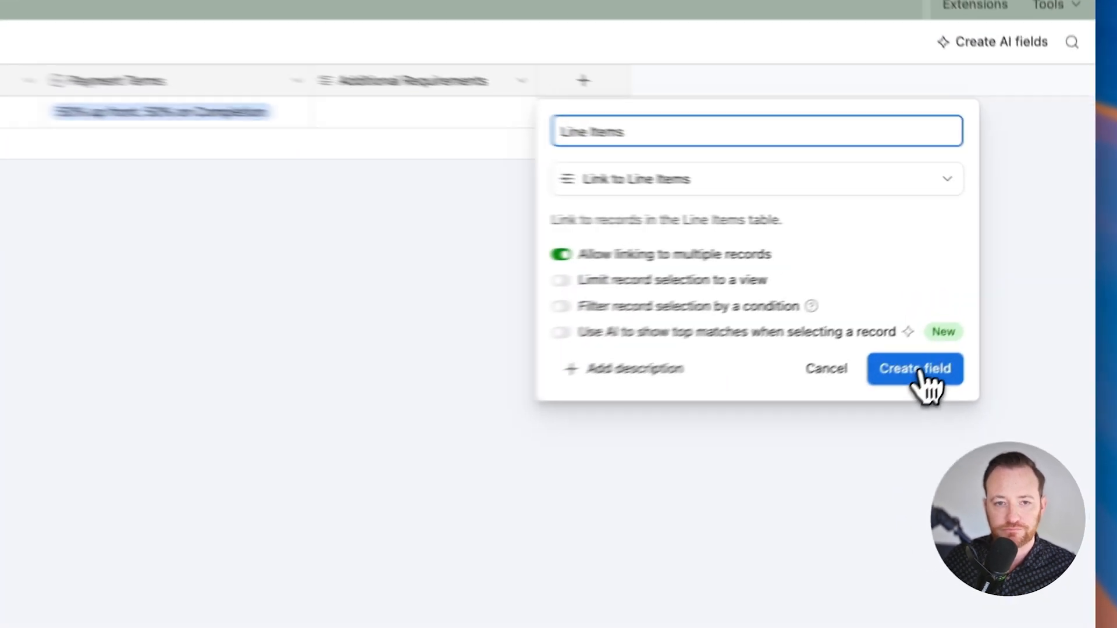
click(987, 303)
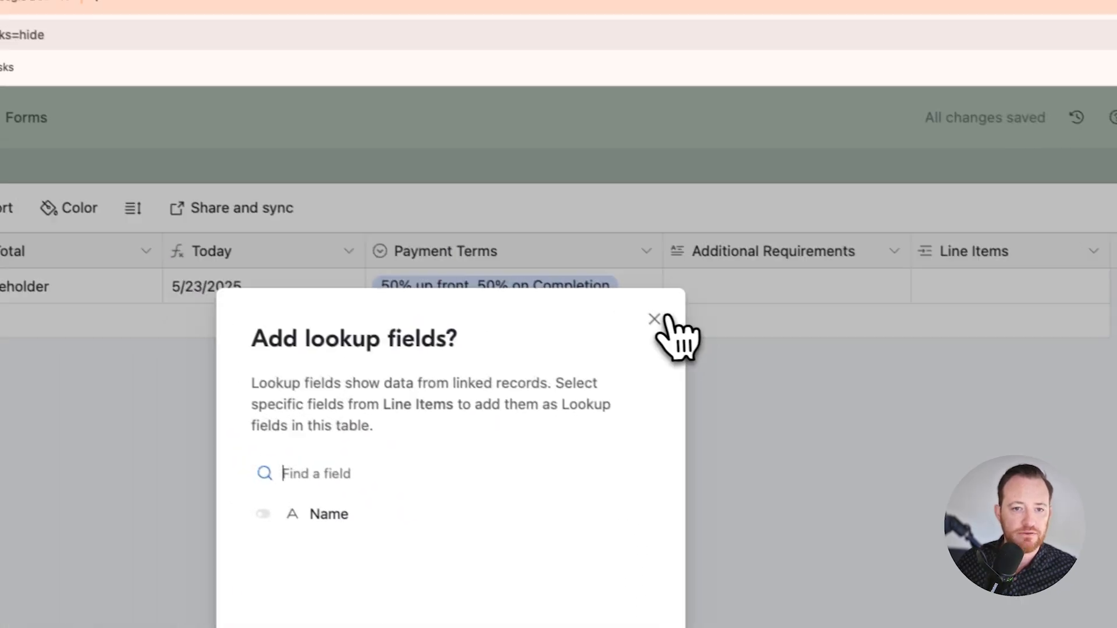
click(656, 319)
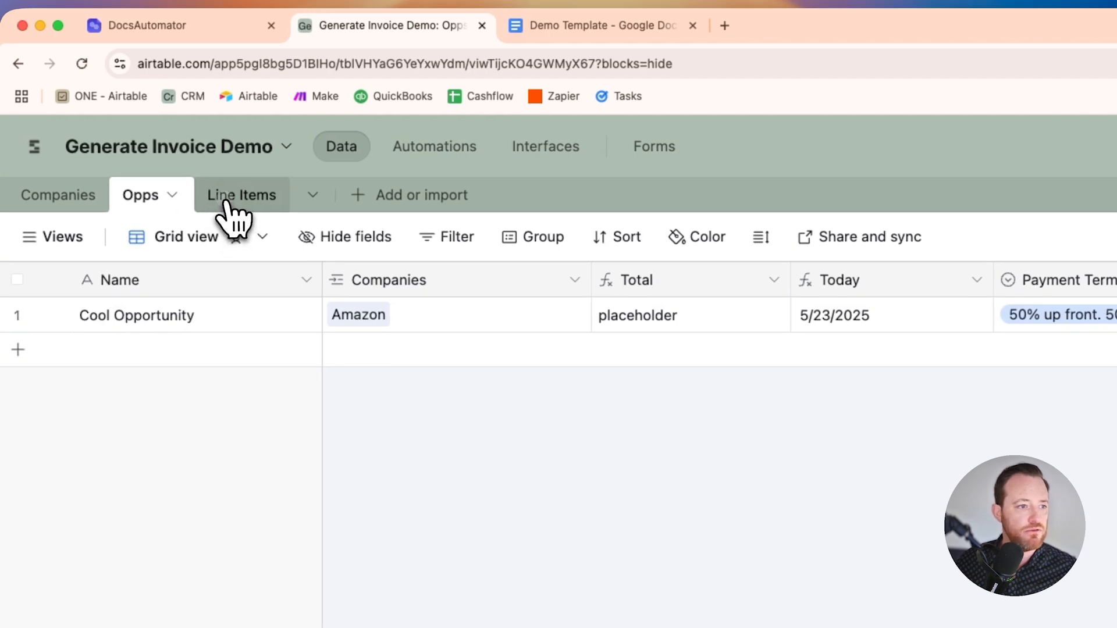
Step: In the Line Items table, widen the Name column slightly and add a currency field named "Cost per unit" in dollars with two decimals
click(203, 199)
drag(272, 280, 306, 280)
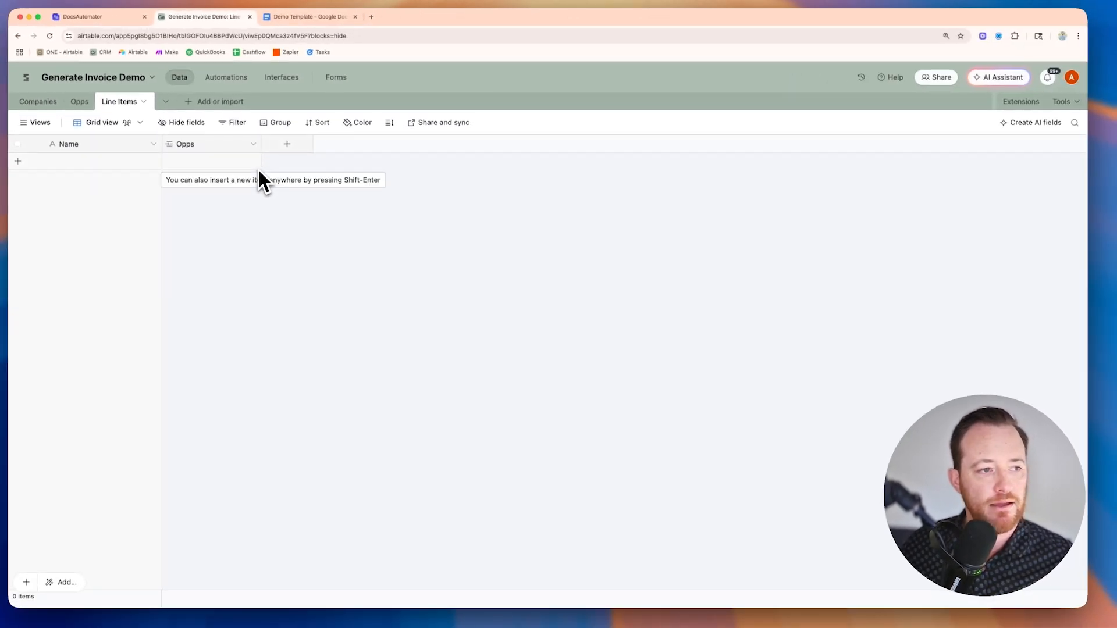
click(287, 144)
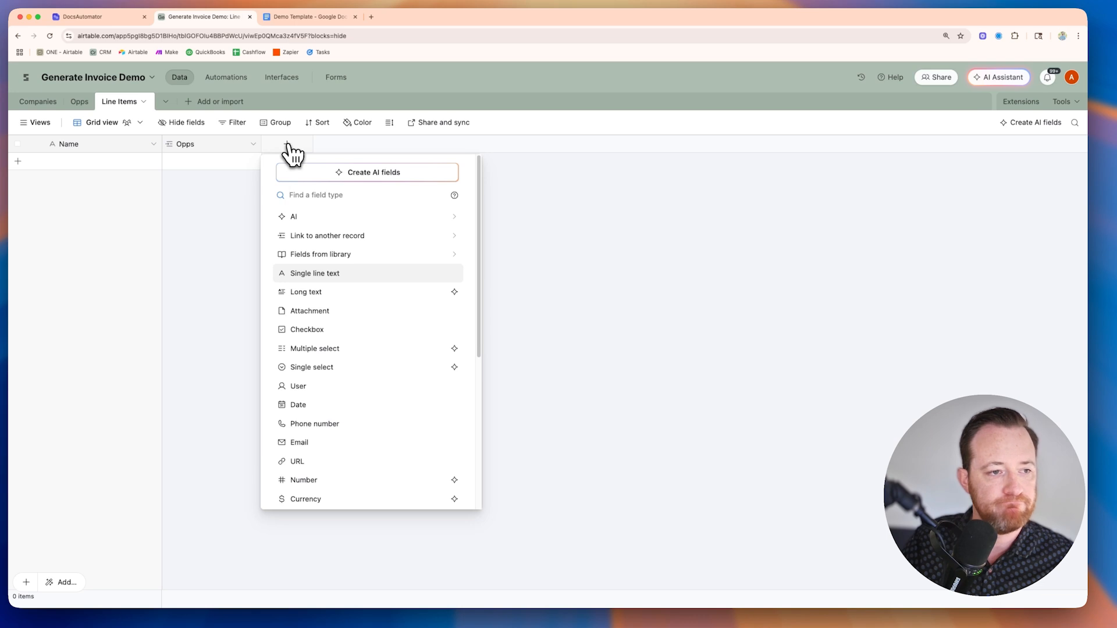
text(cu)
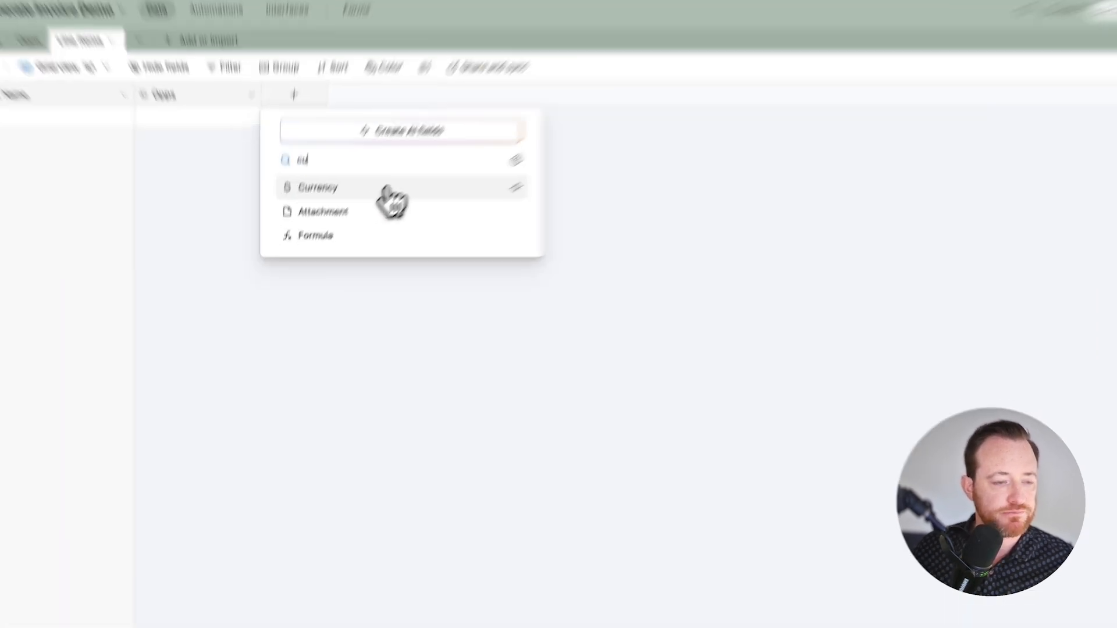
click(367, 218)
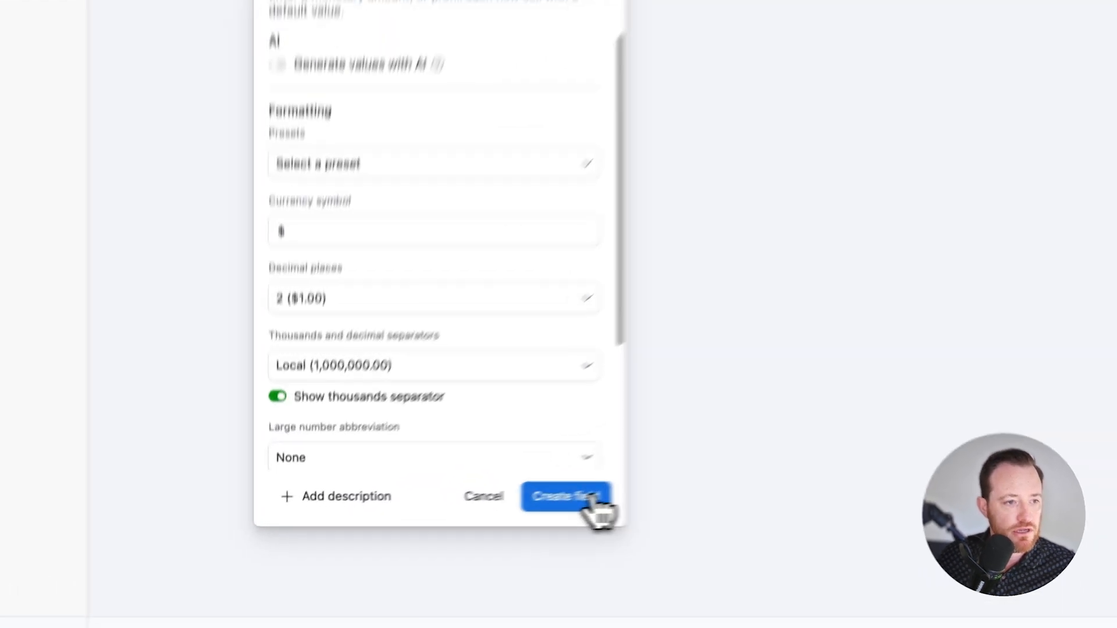
click(447, 517)
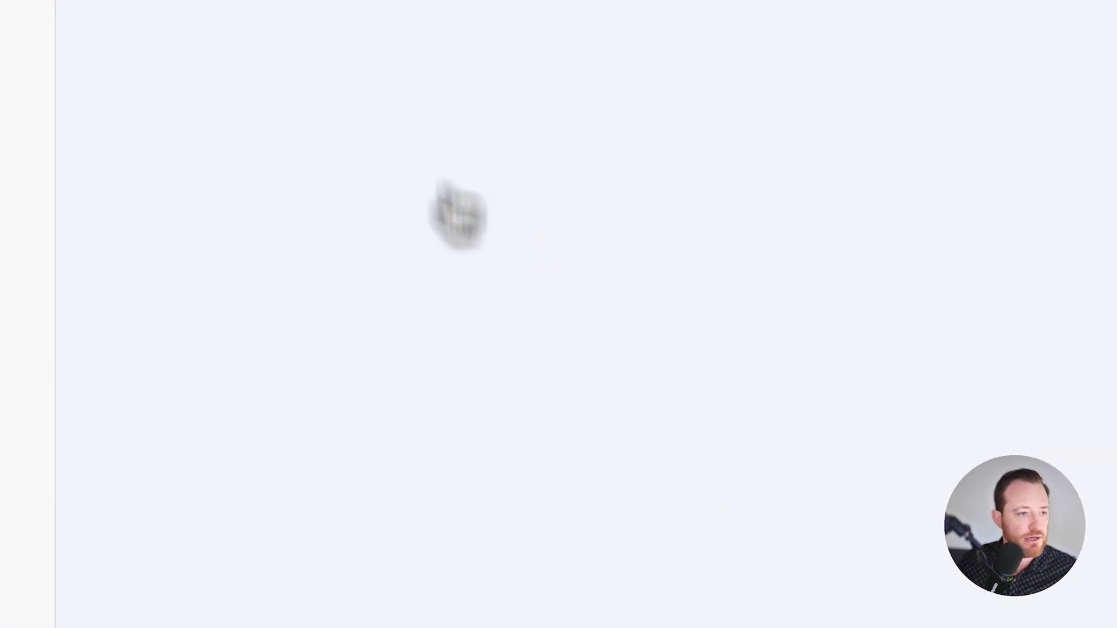
Step: Add a record to the Line Items table and set its cost per unit to $1,000.00
click(341, 186)
double_click(330, 200)
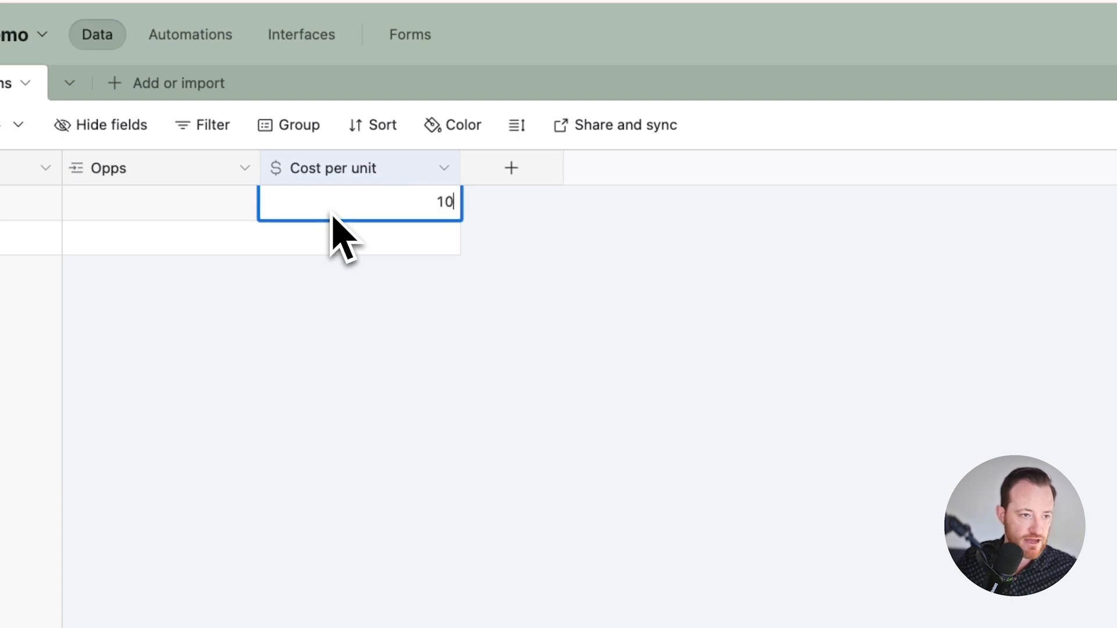
click(454, 317)
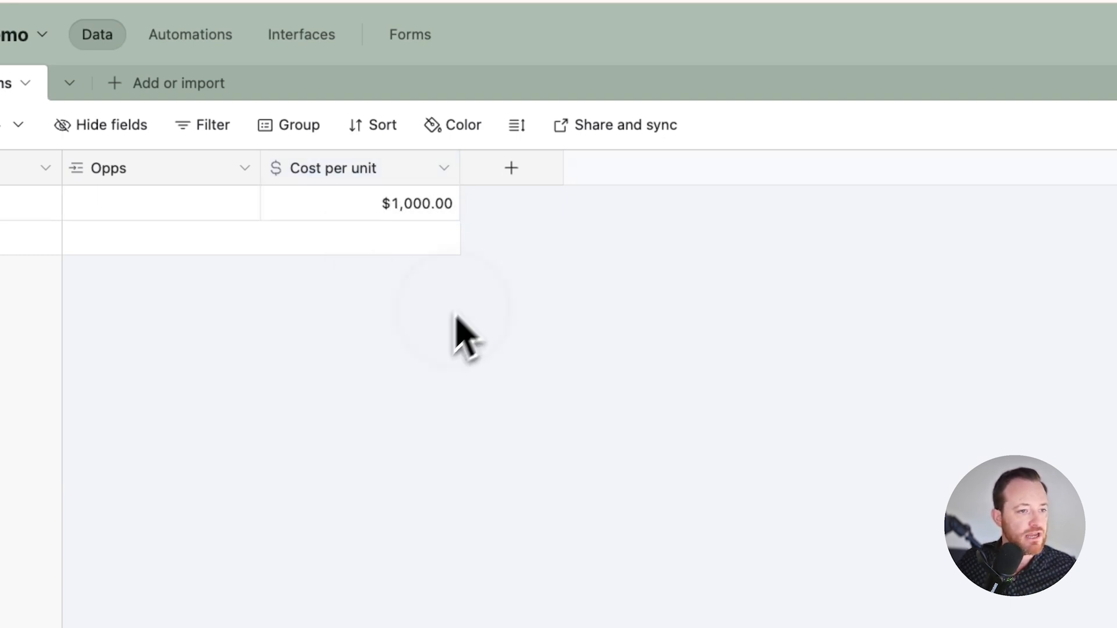
Step: Add a number field named Qty with one decimal place to the Line Items table and enter 2 for the record
click(515, 168)
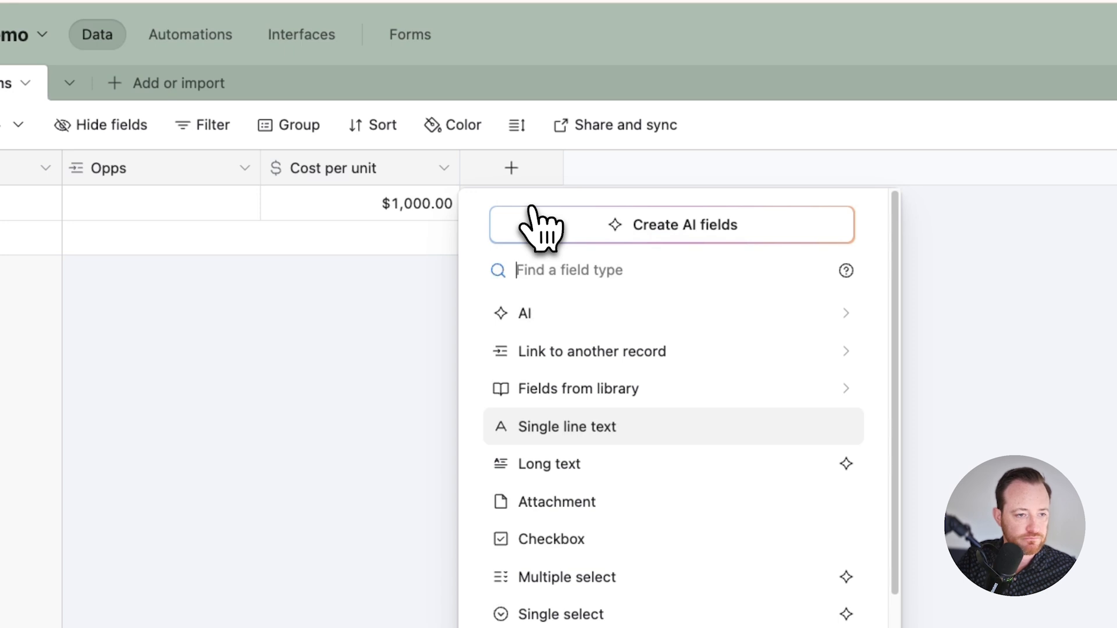
text(nu)
click(574, 313)
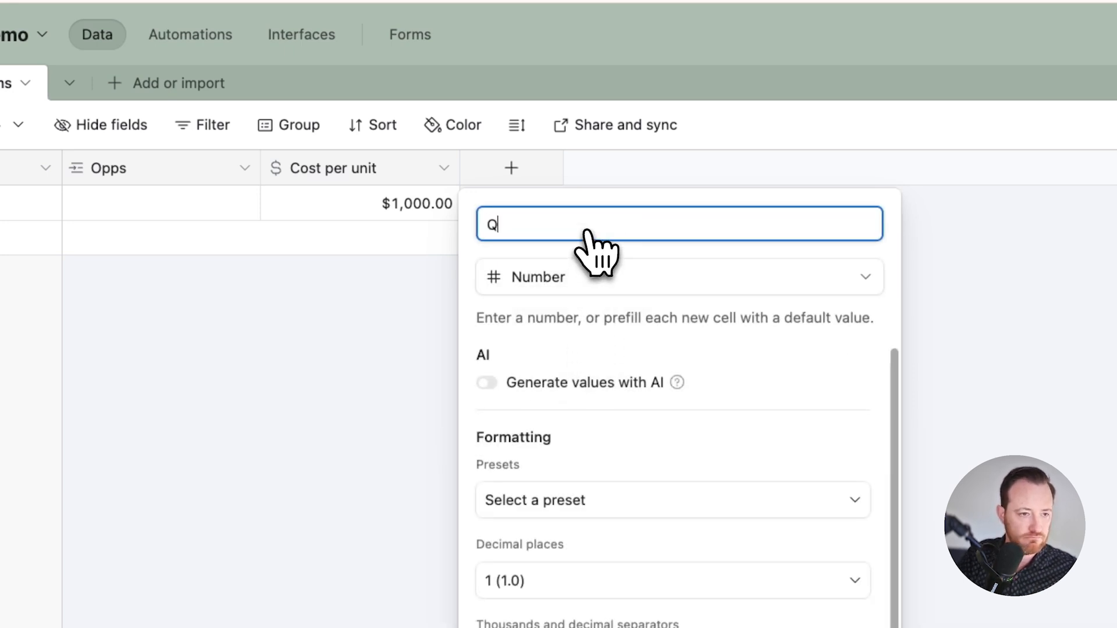
text(Qty)
click(605, 442)
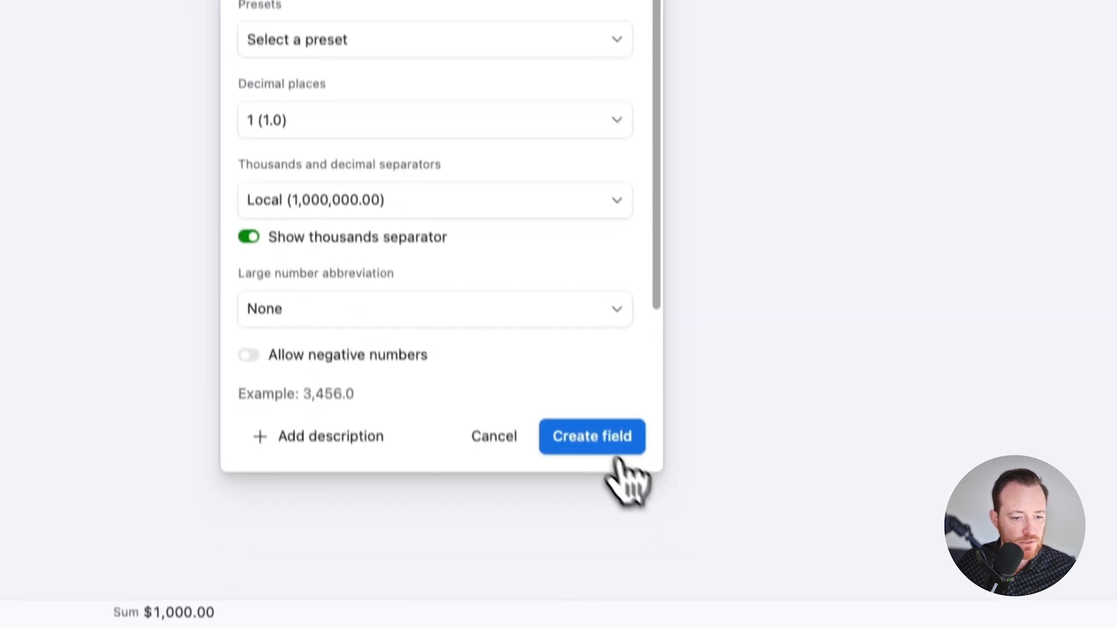
click(421, 122)
text(2)
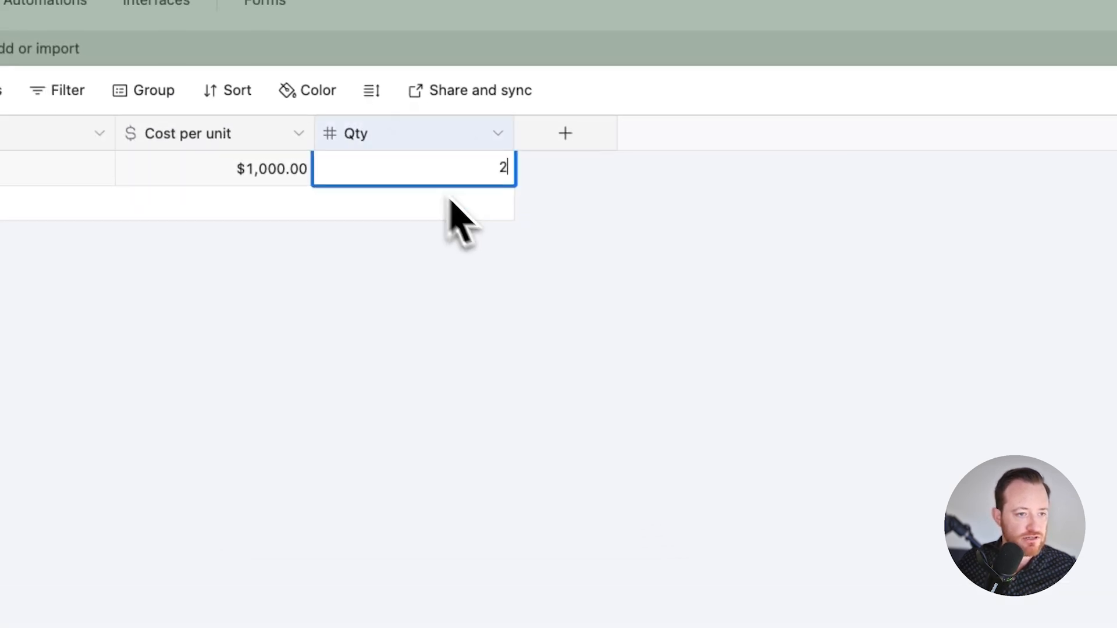
Step: Start a new formula field in the Line Items table and name it Line Item Total
click(555, 86)
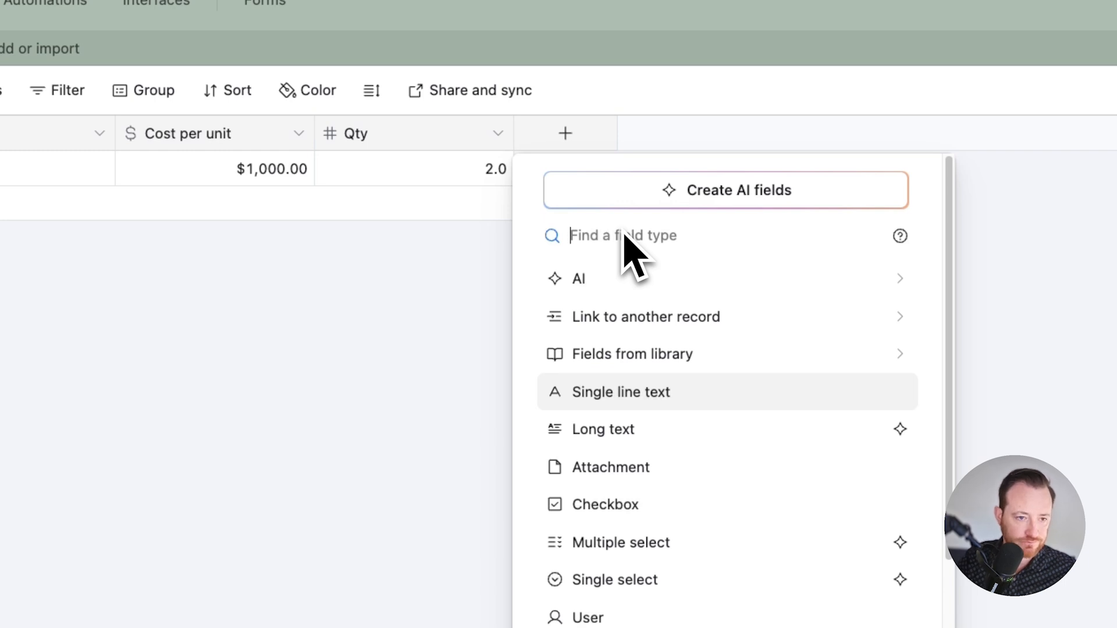
text(fo)
click(693, 283)
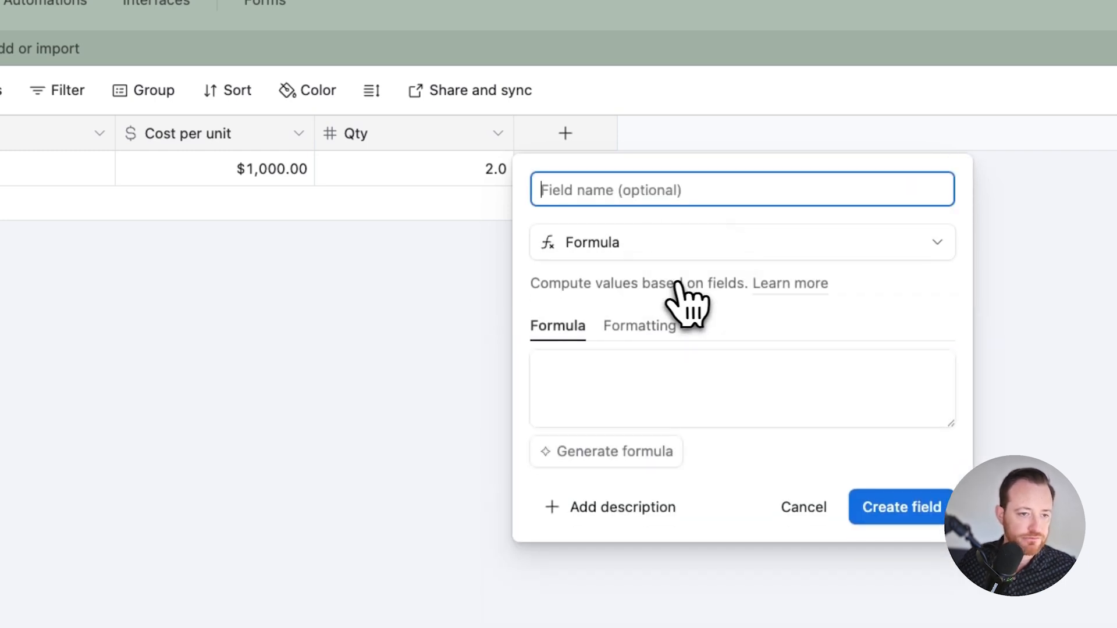
text(Line I)
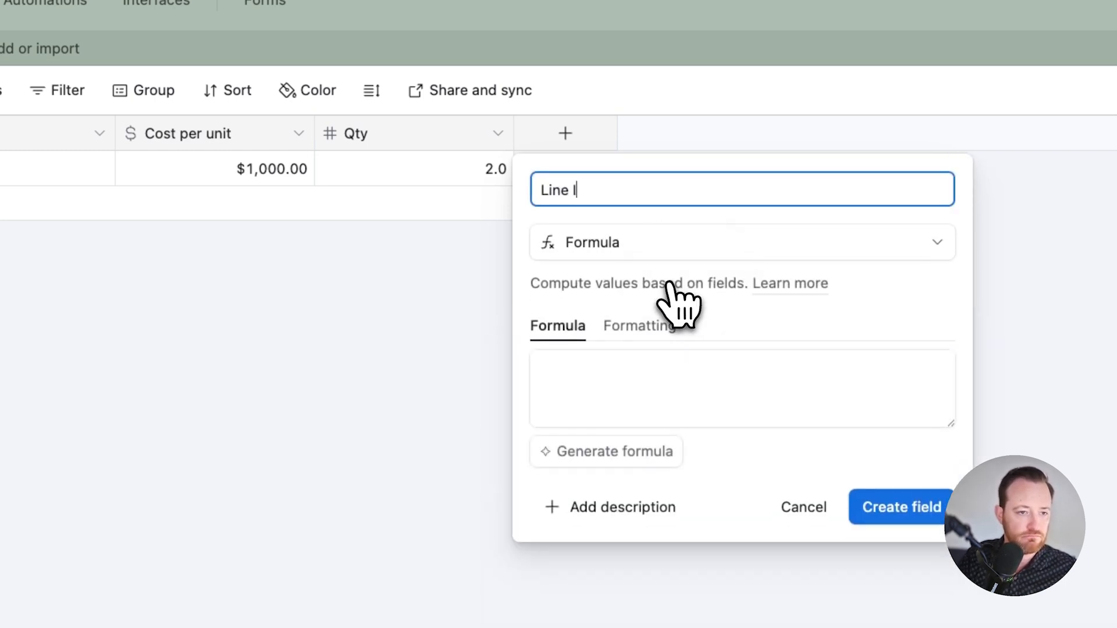
text(tem Total)
key(Tab)
key(Tab)
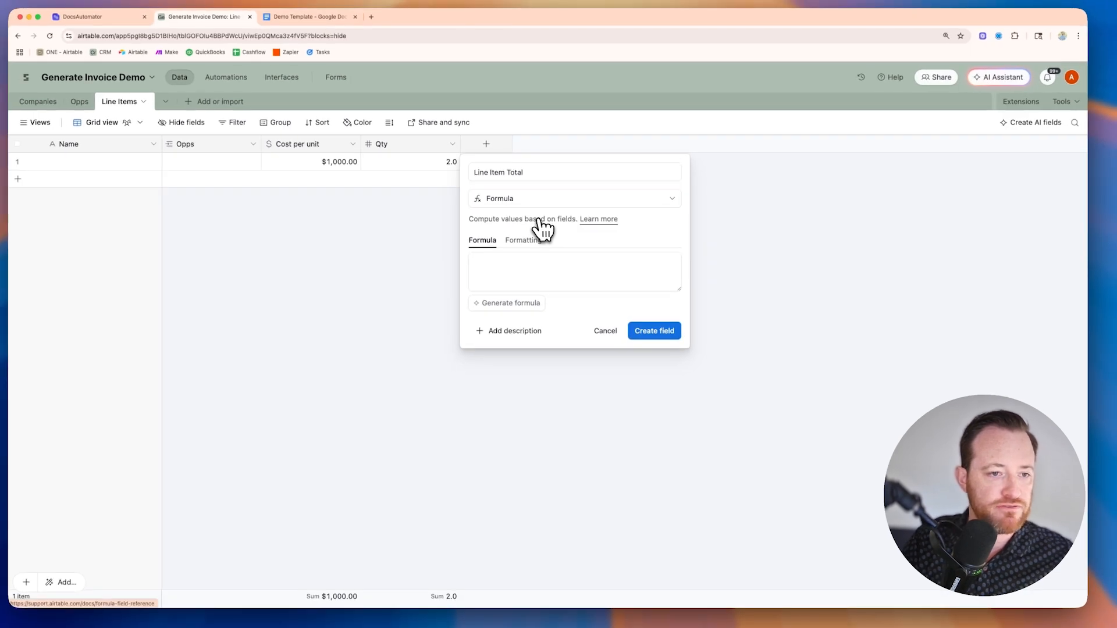
key(Tab)
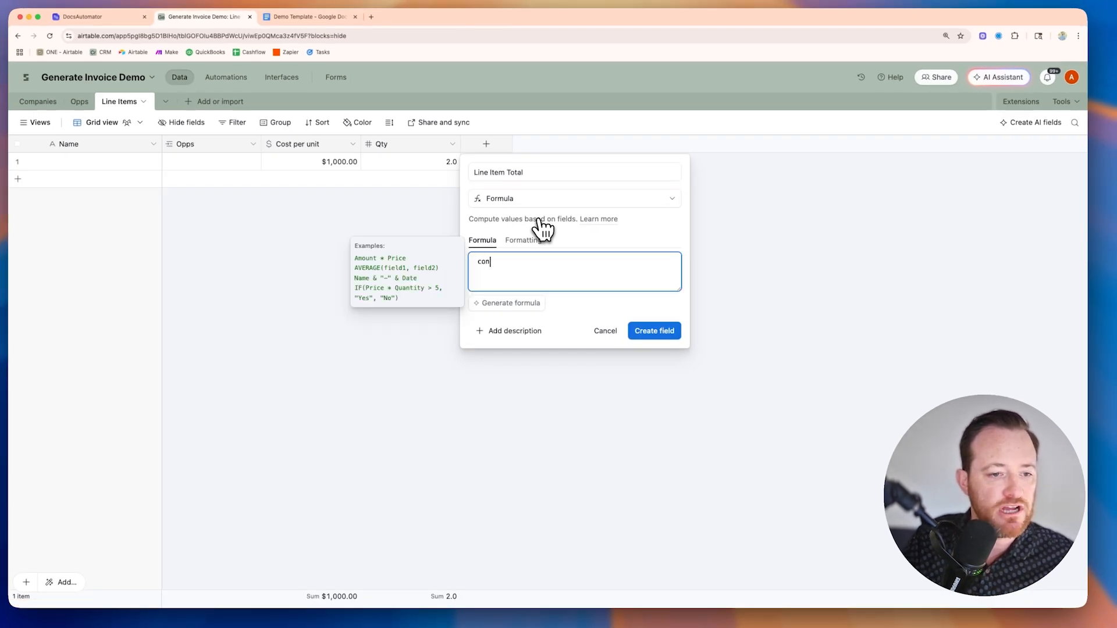
Step: Enter the formula {Cost per unit}*Qty for the Line Item Total field
text(con)
key(BackSpace)
text(s)
click(531, 311)
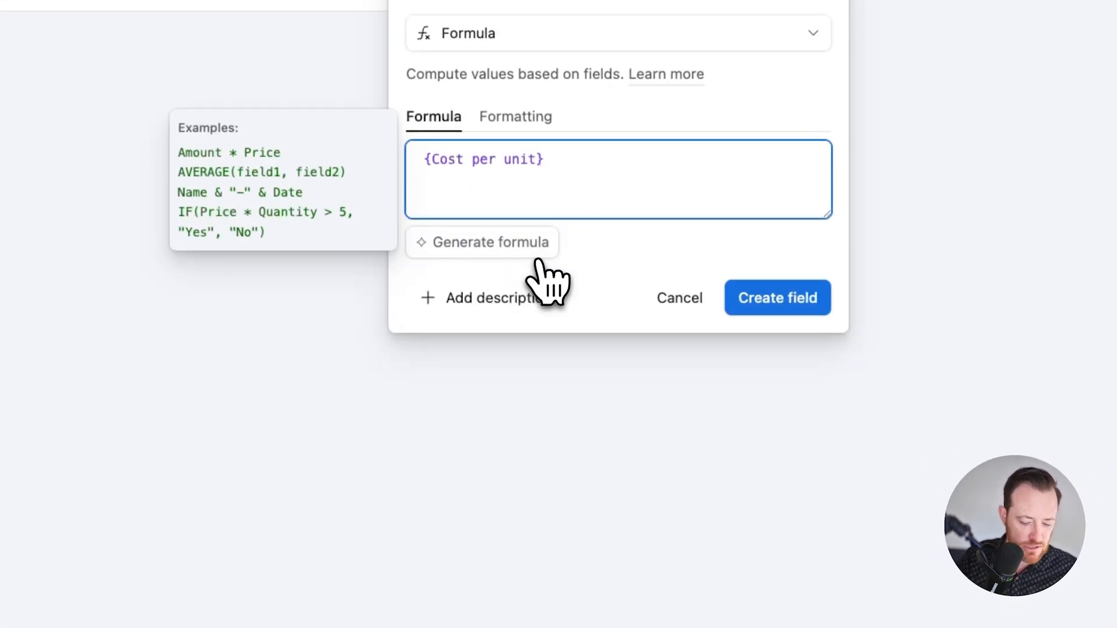
text(*qt)
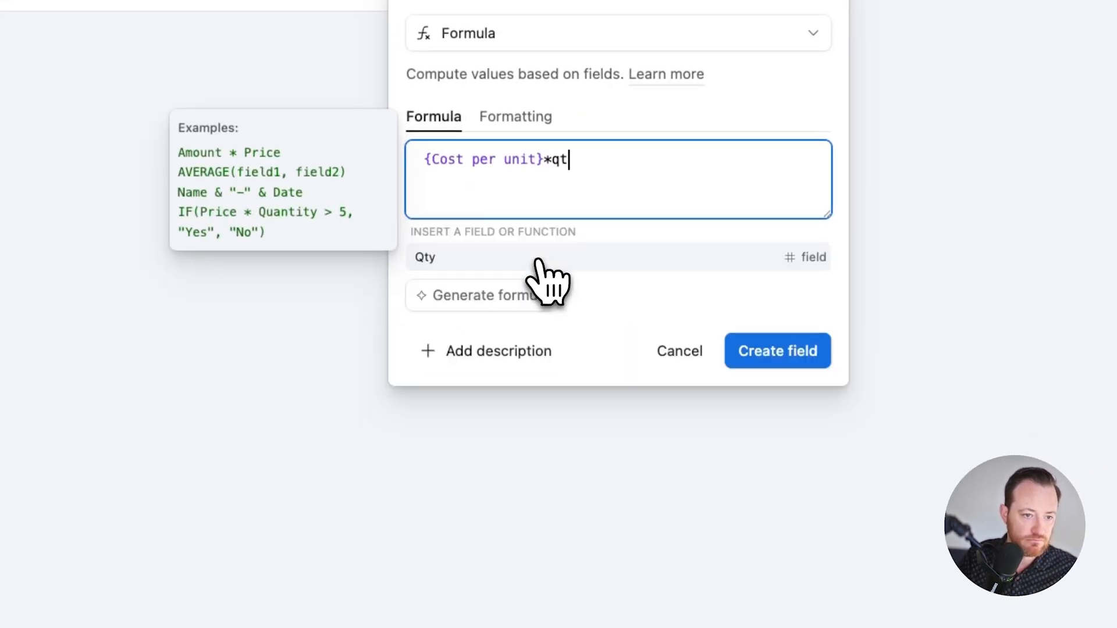
click(496, 257)
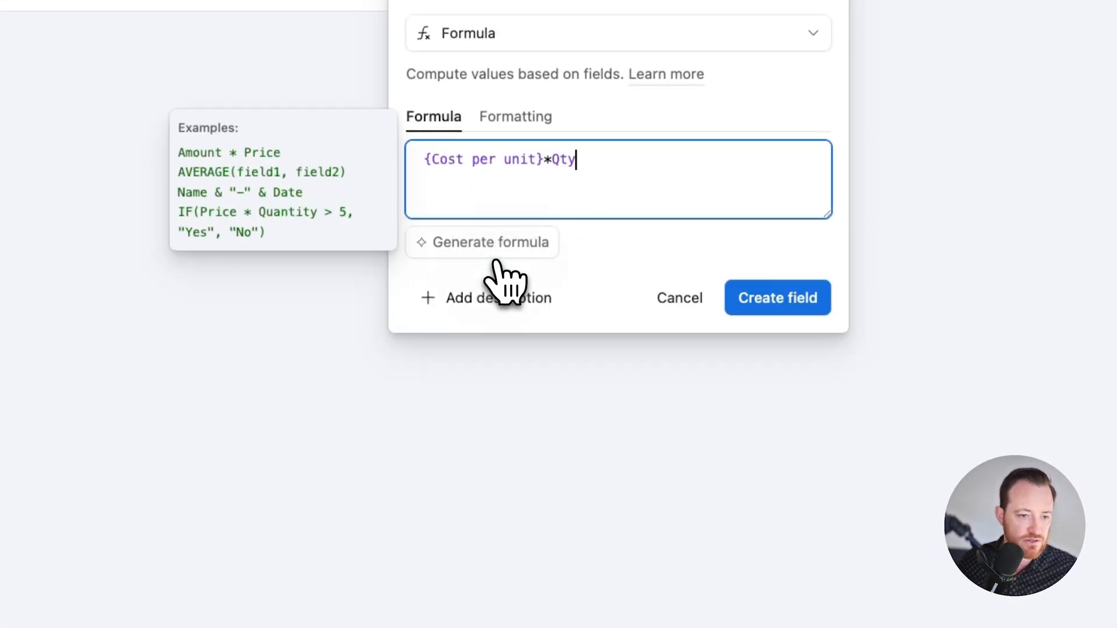
Step: Format the Line Item Total result as currency and create the field
click(529, 121)
click(499, 198)
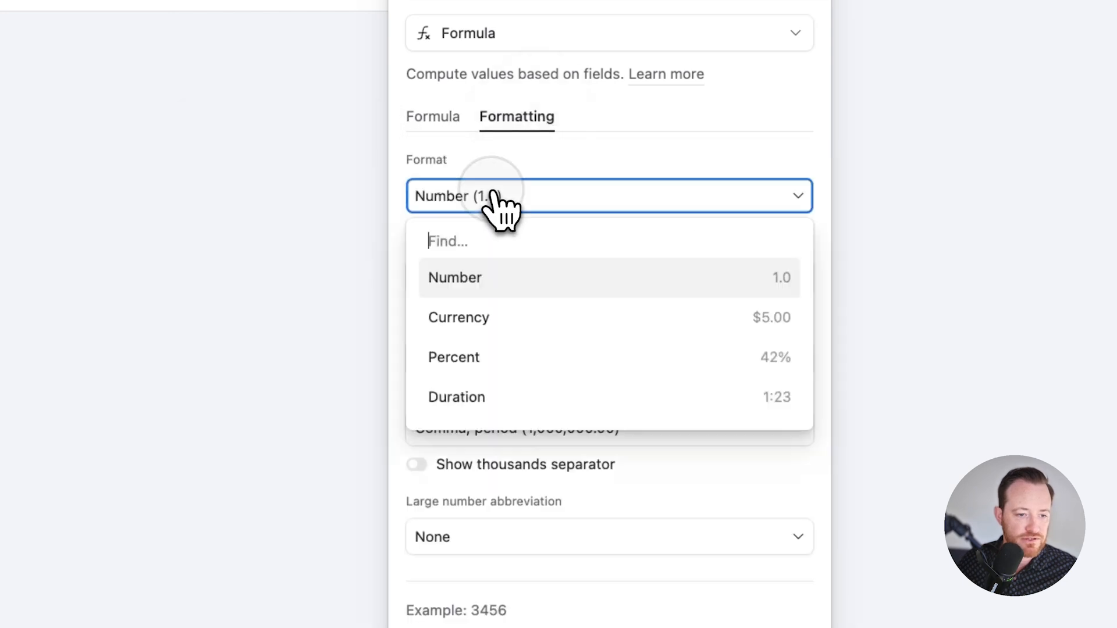
click(502, 319)
click(605, 484)
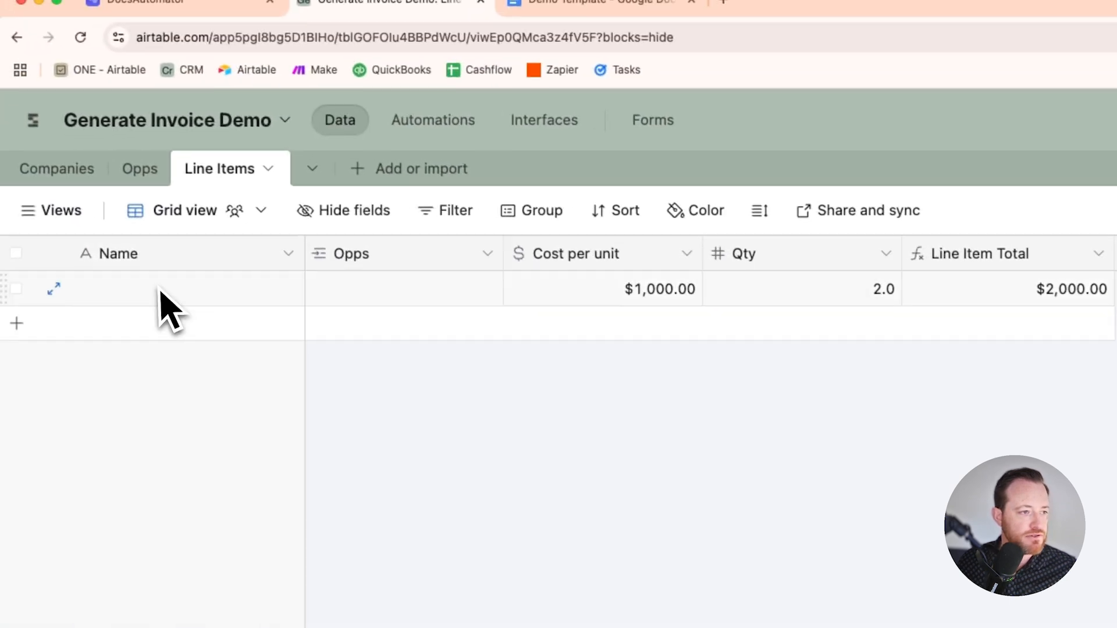
Step: Name the first line item "Cool Line Item" and link it to the Cool Opportunity record
double_click(162, 295)
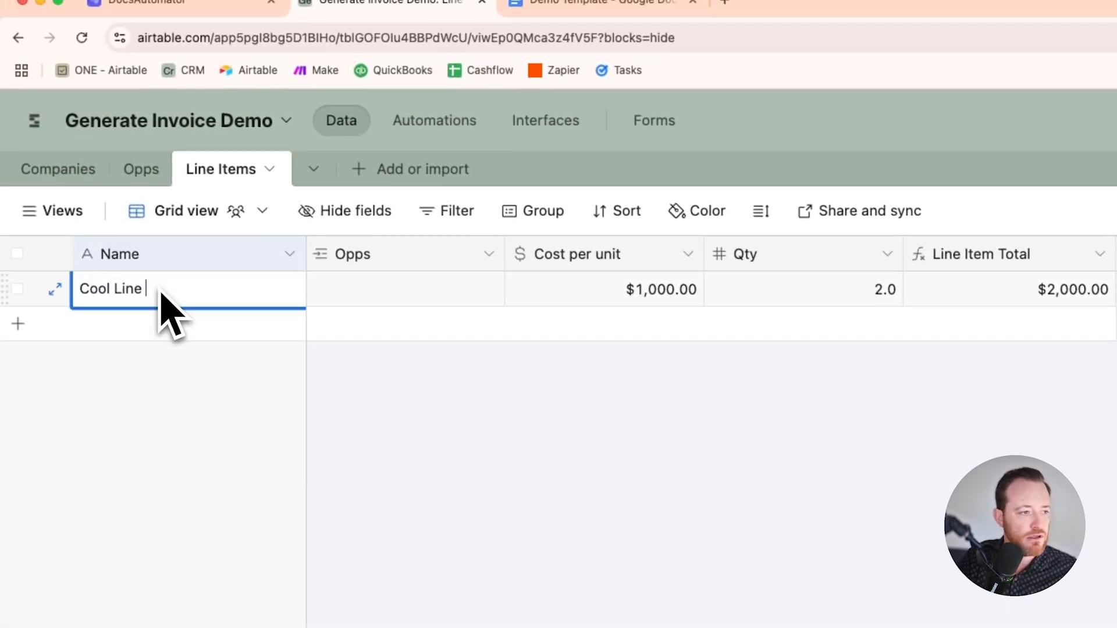
click(343, 294)
click(326, 289)
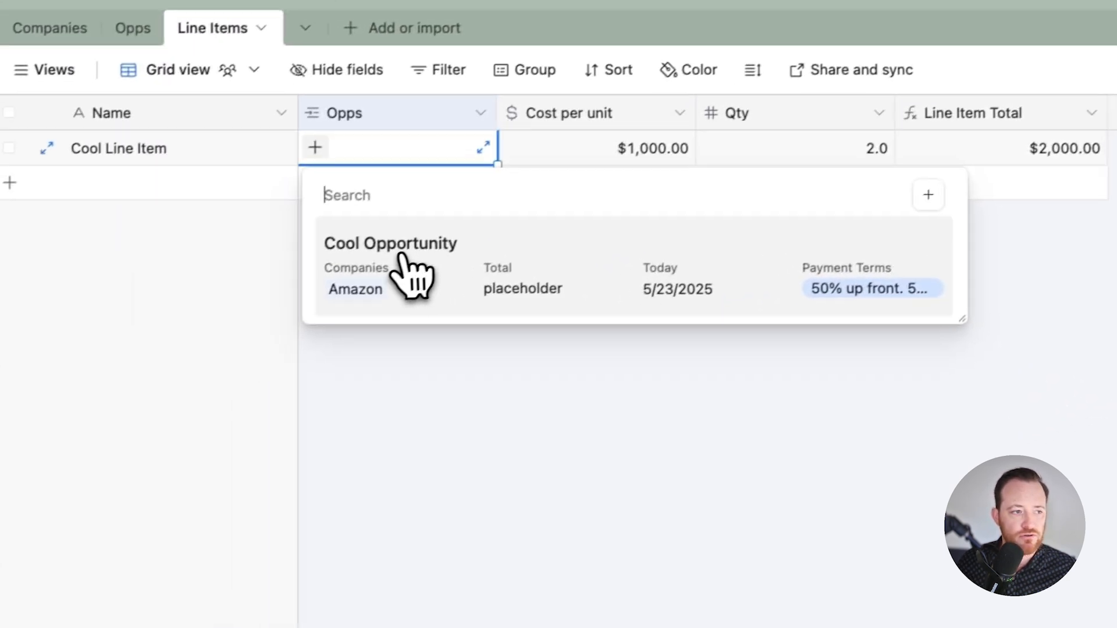
click(409, 251)
click(544, 463)
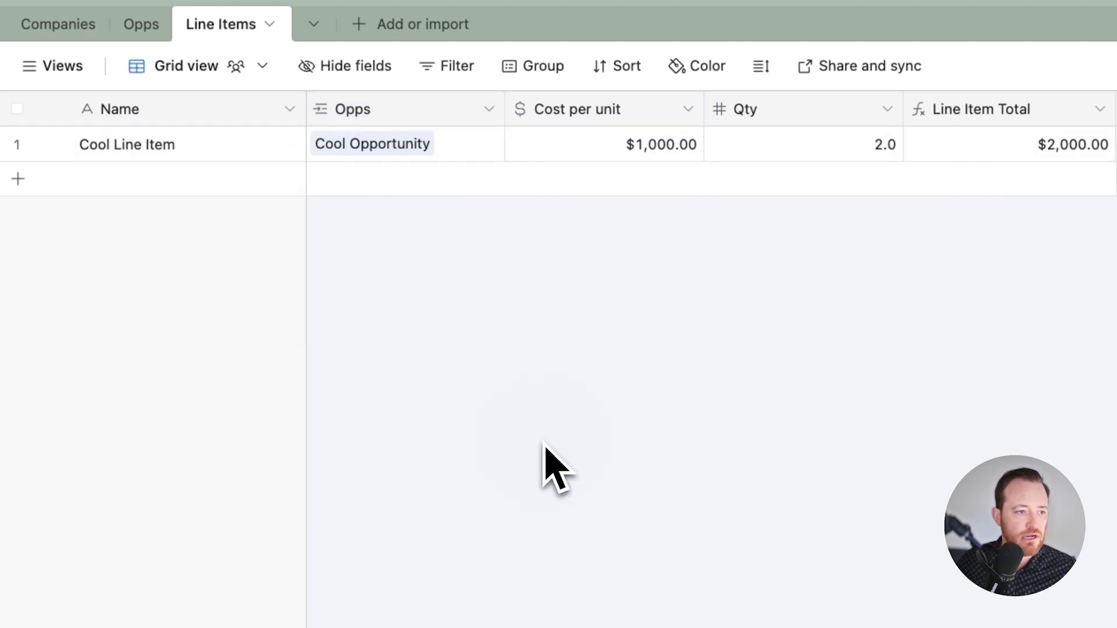
Step: Add a second record to the Line Items table named "Another Line Item"
click(18, 178)
text(Another Line Item)
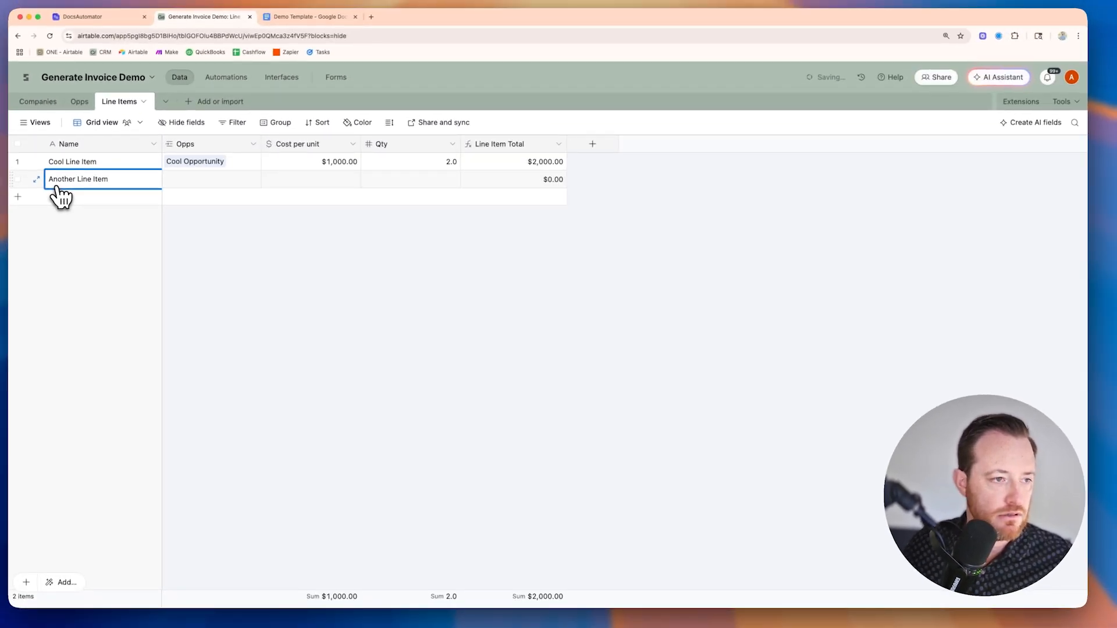
Step: Link Another Line Item to Cool Opportunity and set its cost per unit to $1,500 and quantity to 5
click(174, 167)
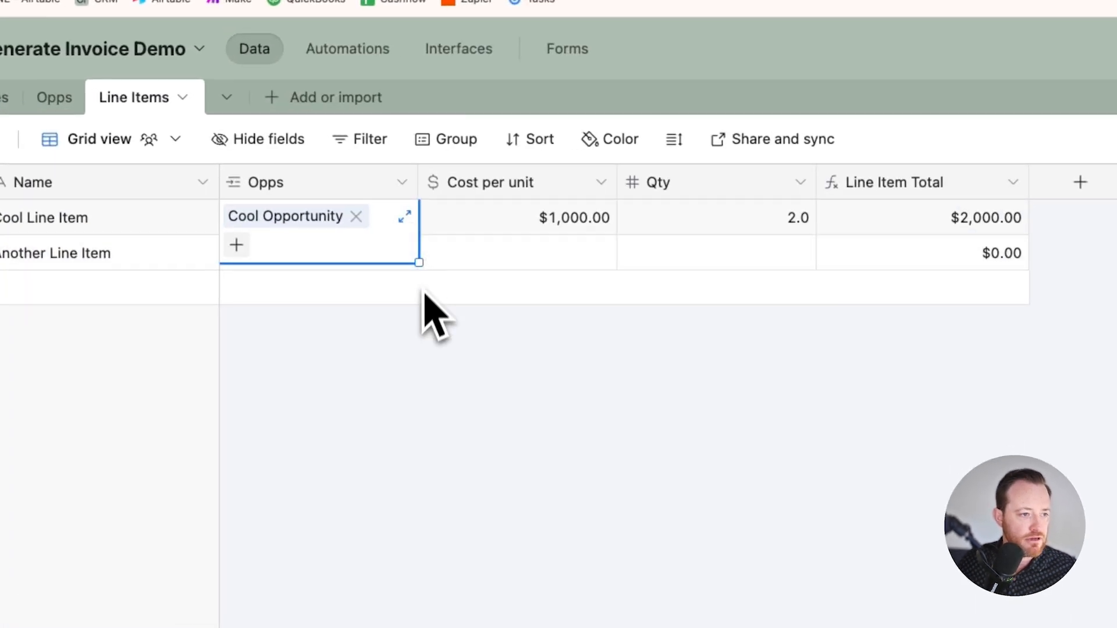
drag(418, 279, 459, 461)
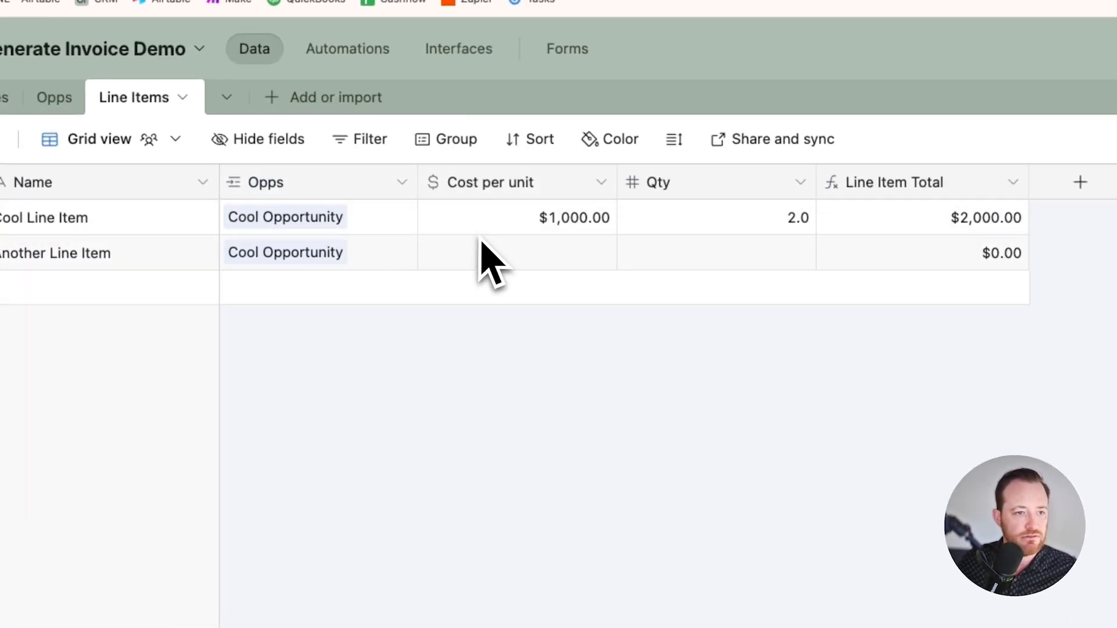
click(552, 266)
click(552, 266)
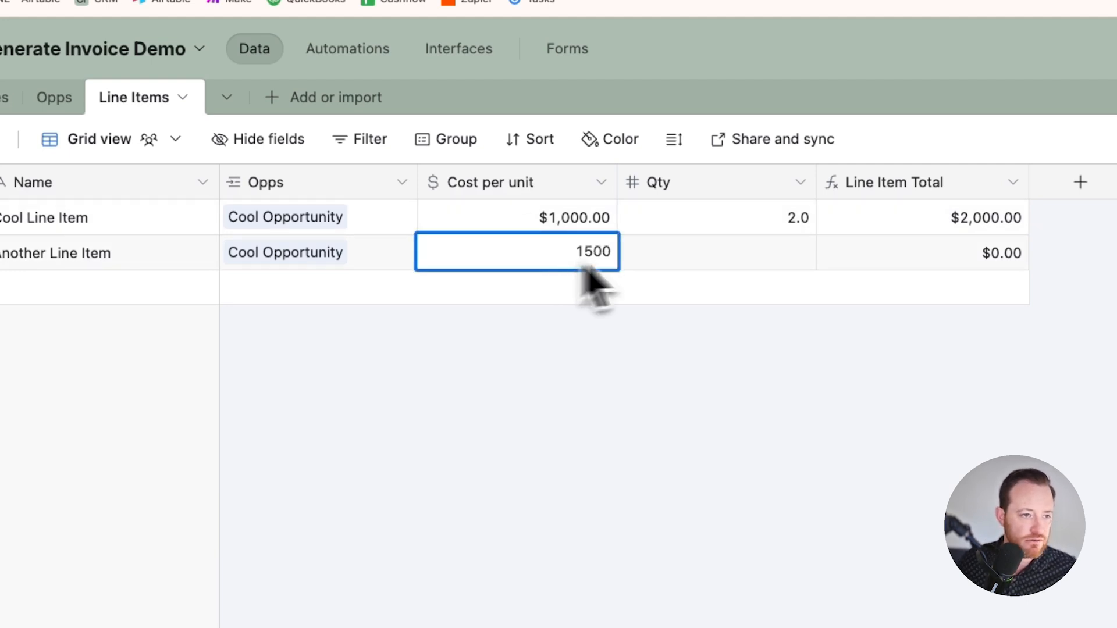
double_click(765, 256)
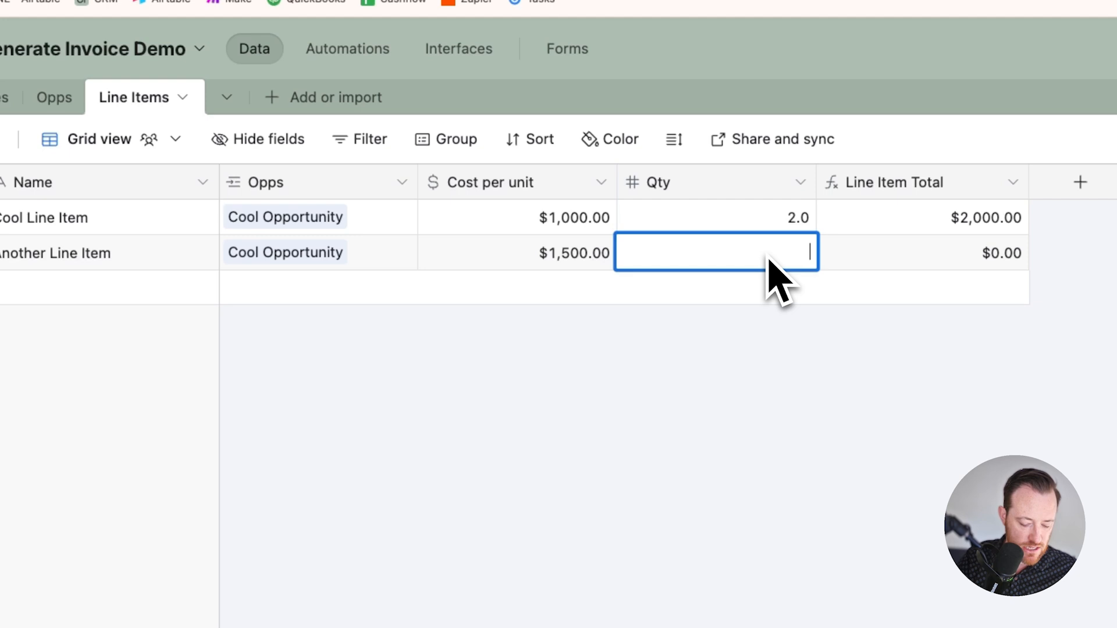
click(877, 448)
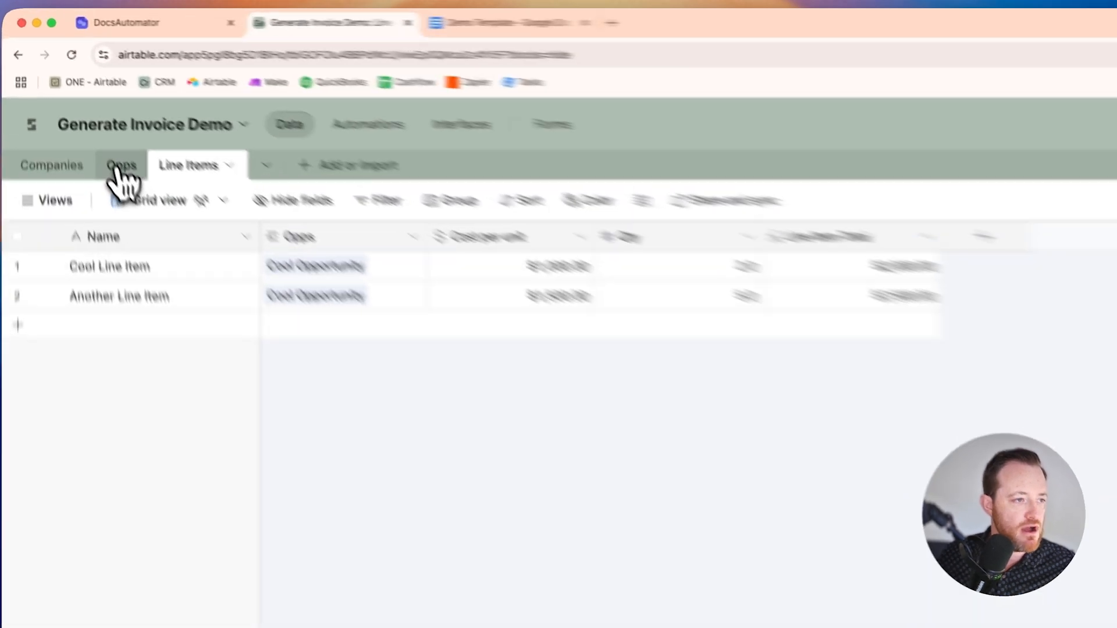
Step: Change the Total field in the Opps table from a placeholder formula to a Rollup field
click(80, 101)
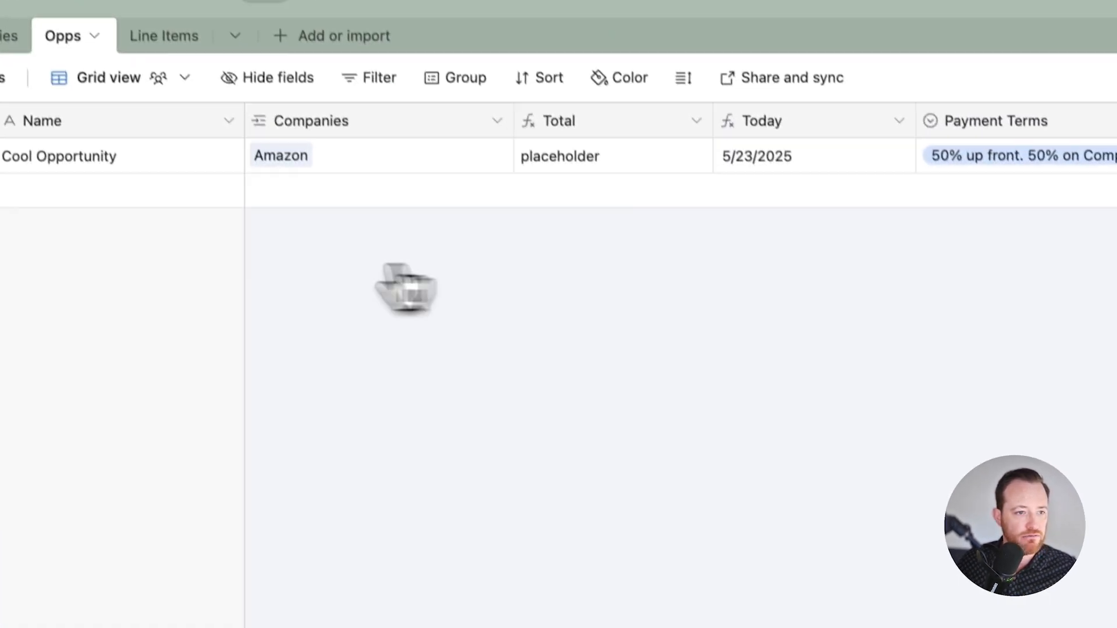
double_click(639, 126)
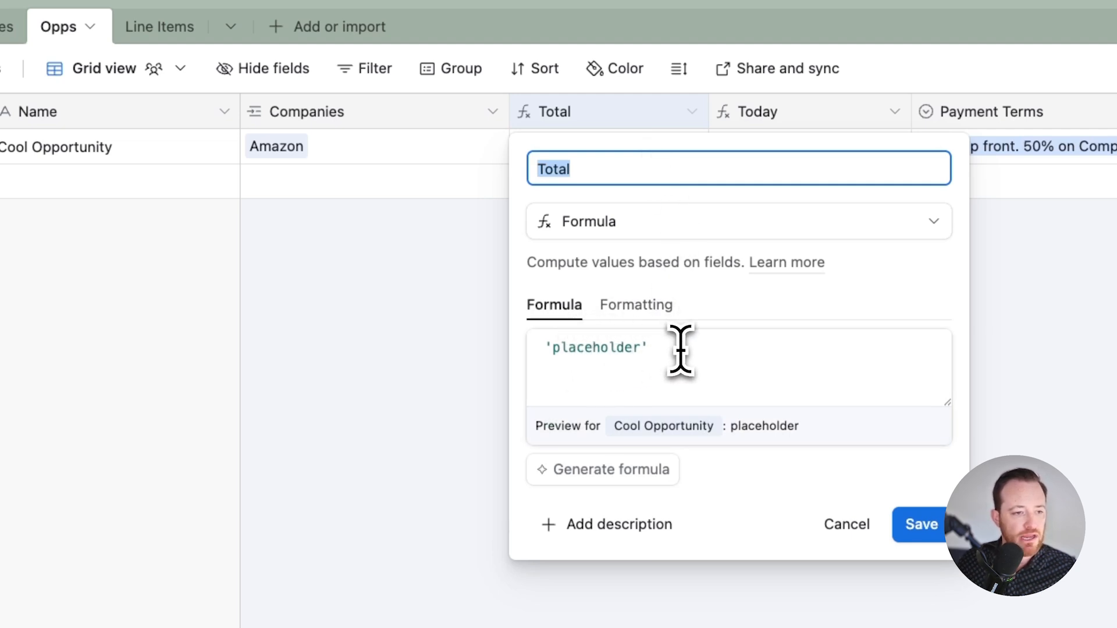
click(588, 347)
key(super+a)
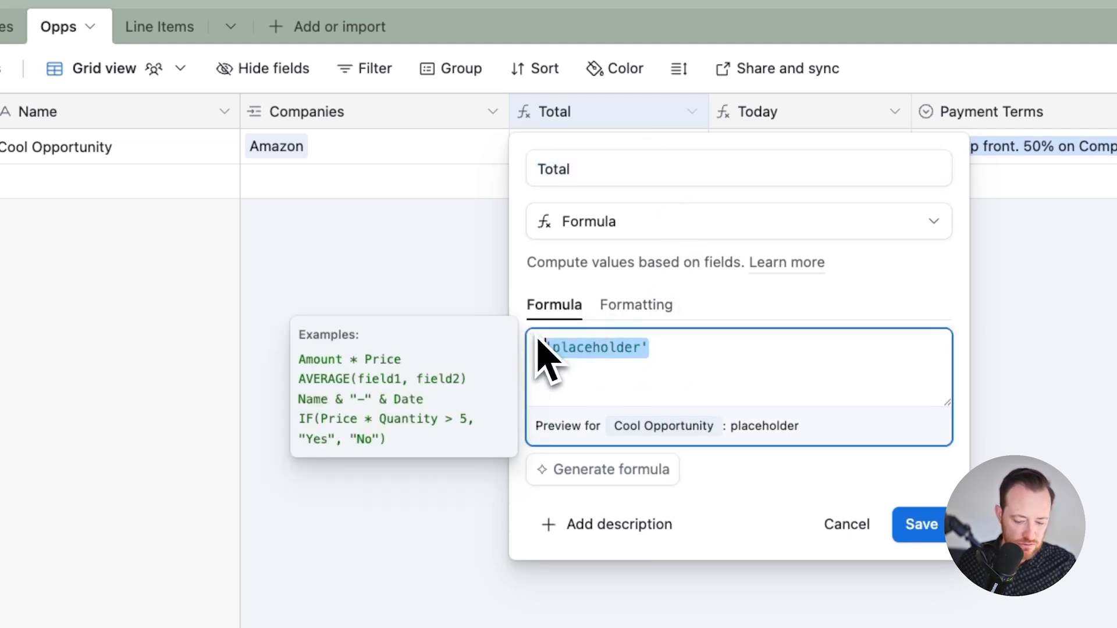
key(BackSpace)
click(593, 224)
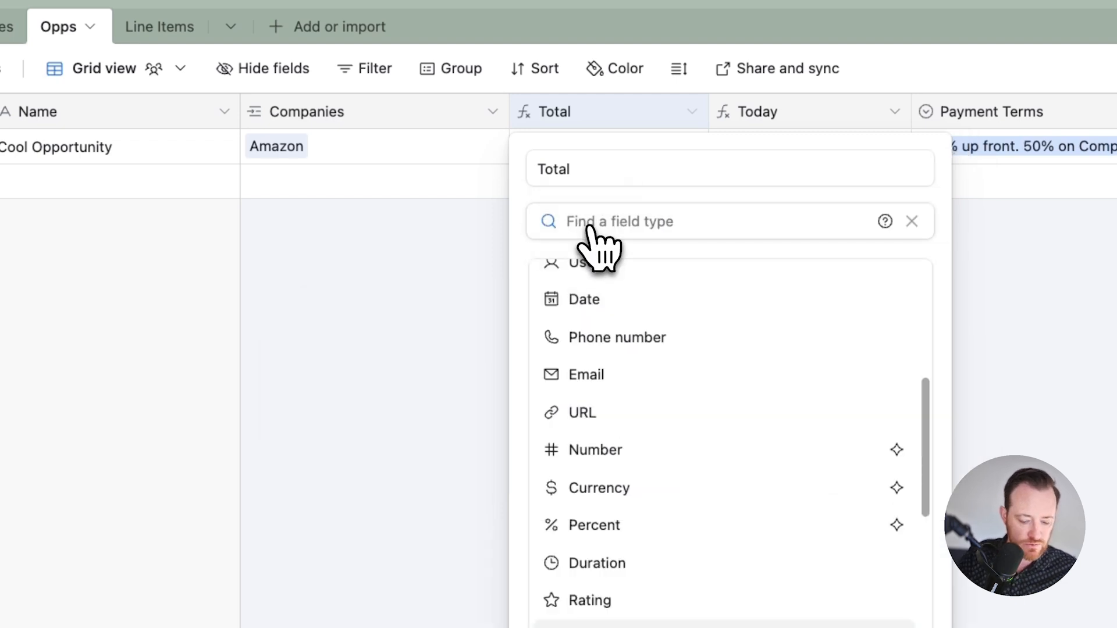
text(roll)
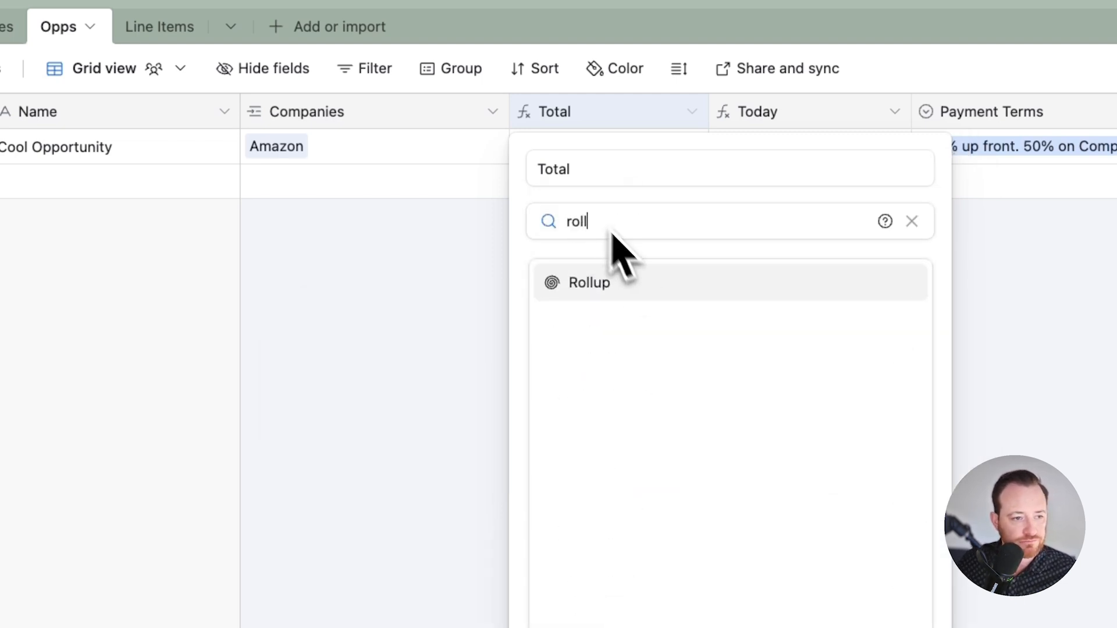
click(638, 293)
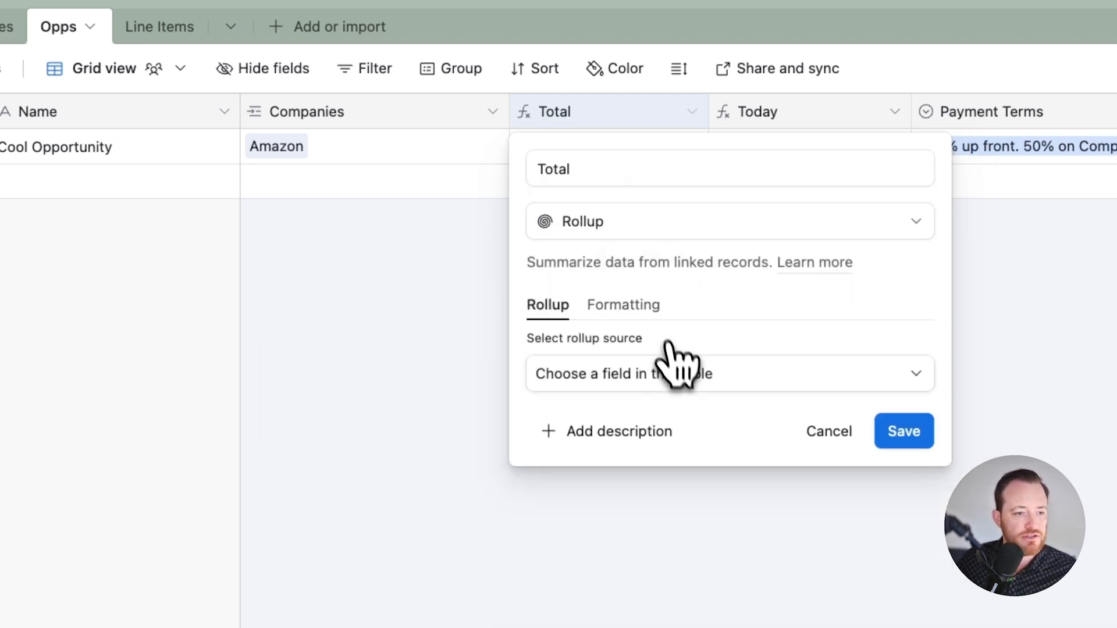
Step: Set the Total rollup to sum the Line Item Total field from Line Items with SUM(values) and save it
click(659, 375)
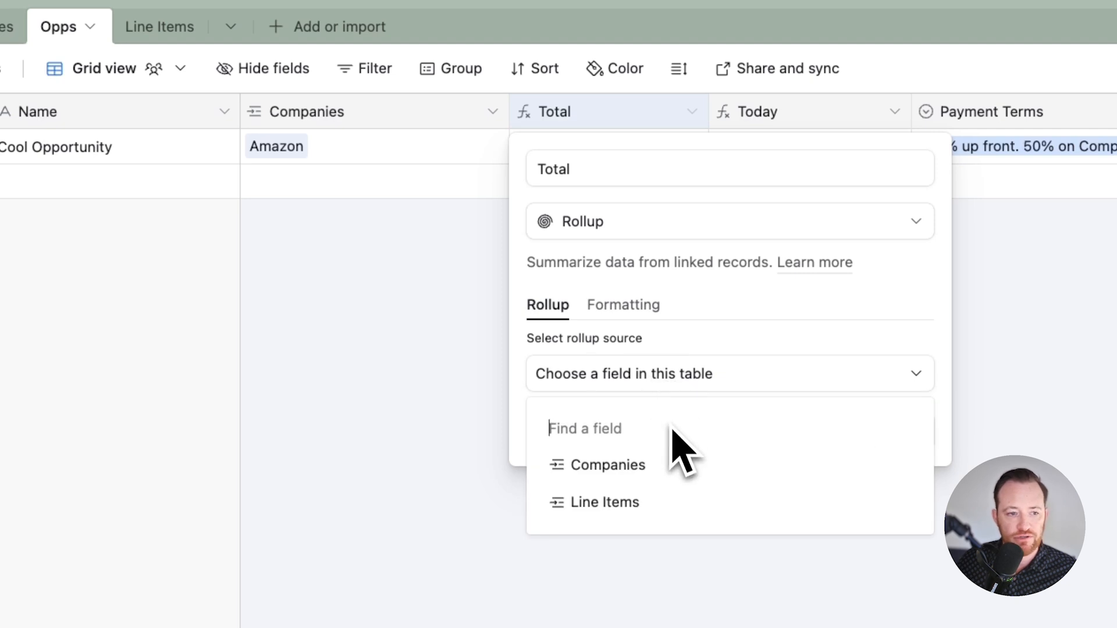
click(633, 506)
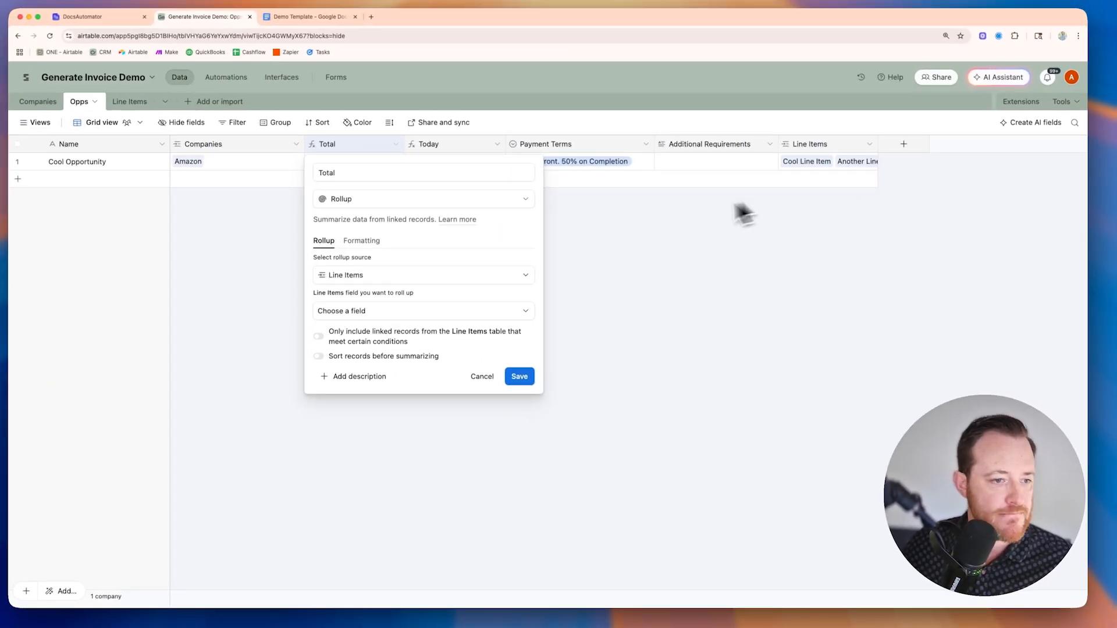
click(356, 311)
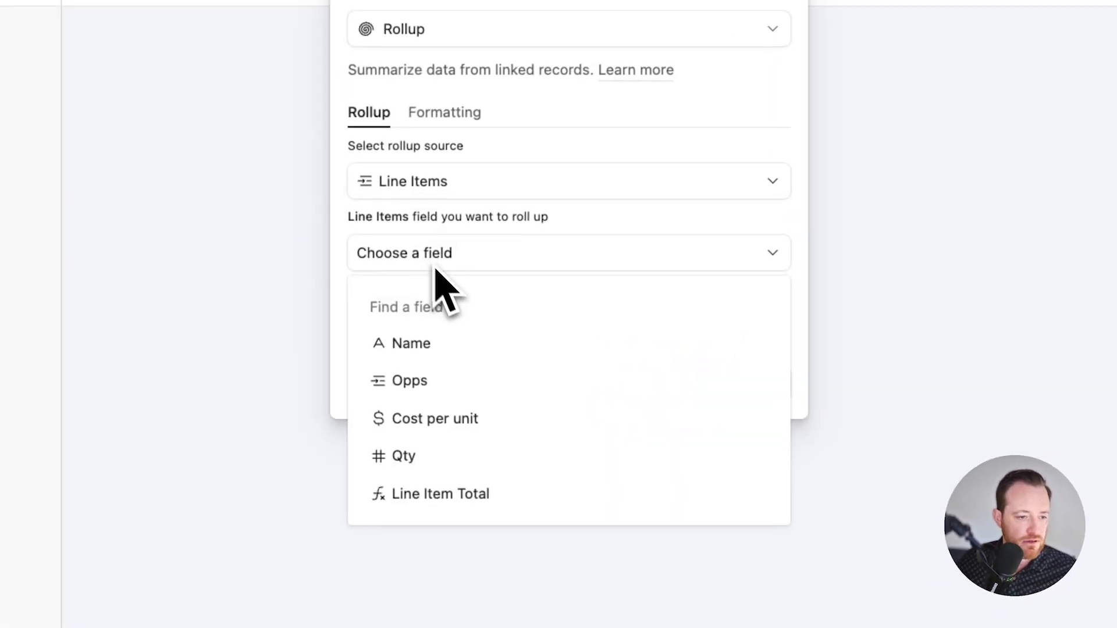
click(500, 493)
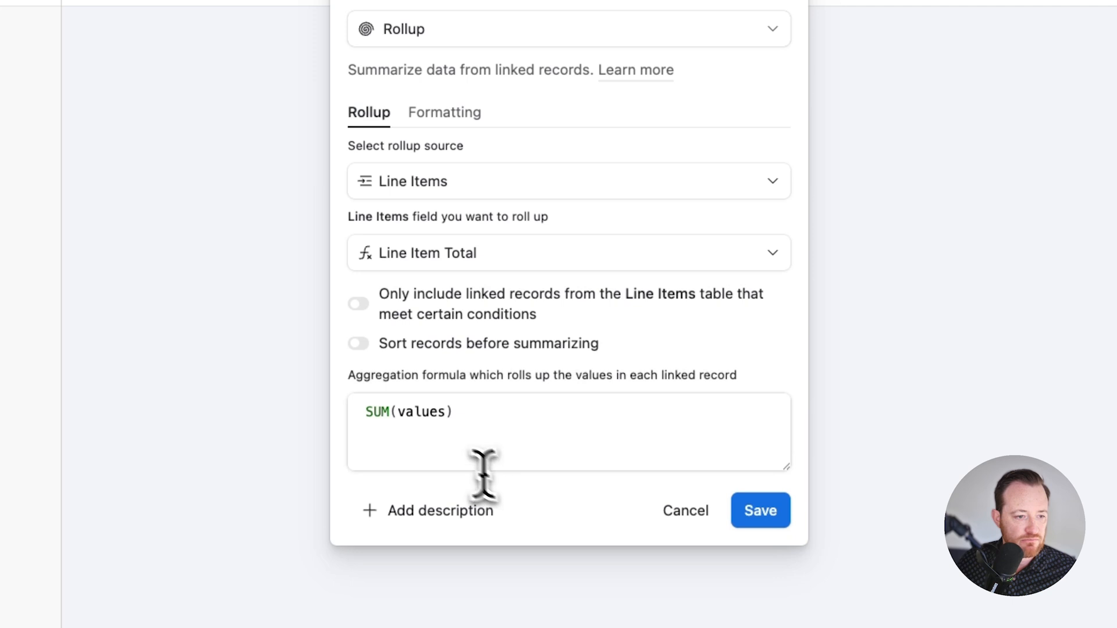
drag(466, 413, 327, 416)
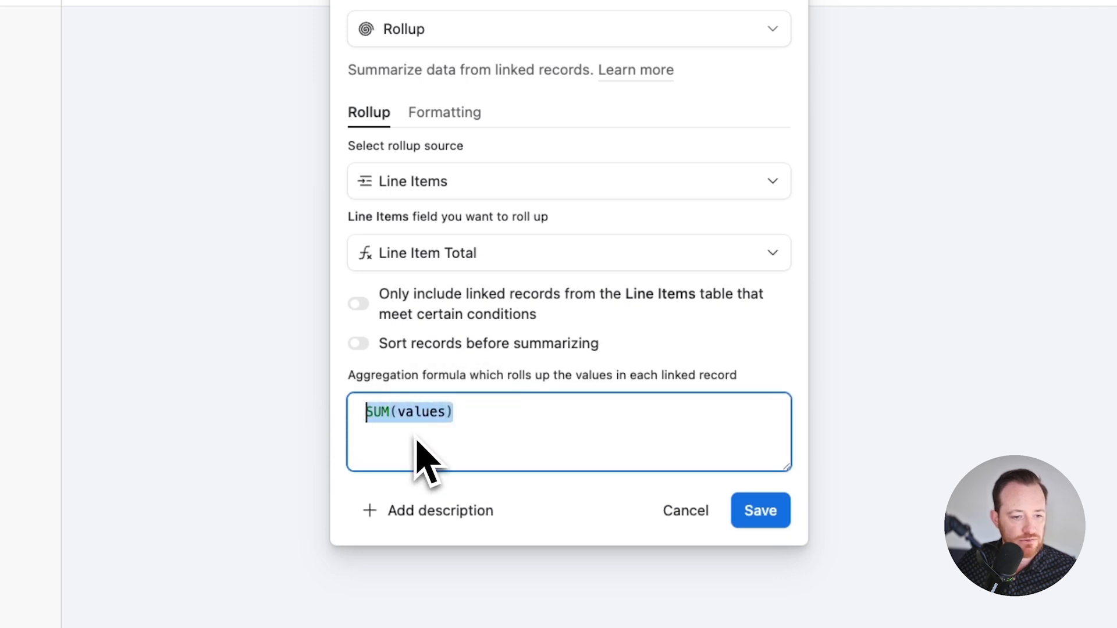
click(756, 511)
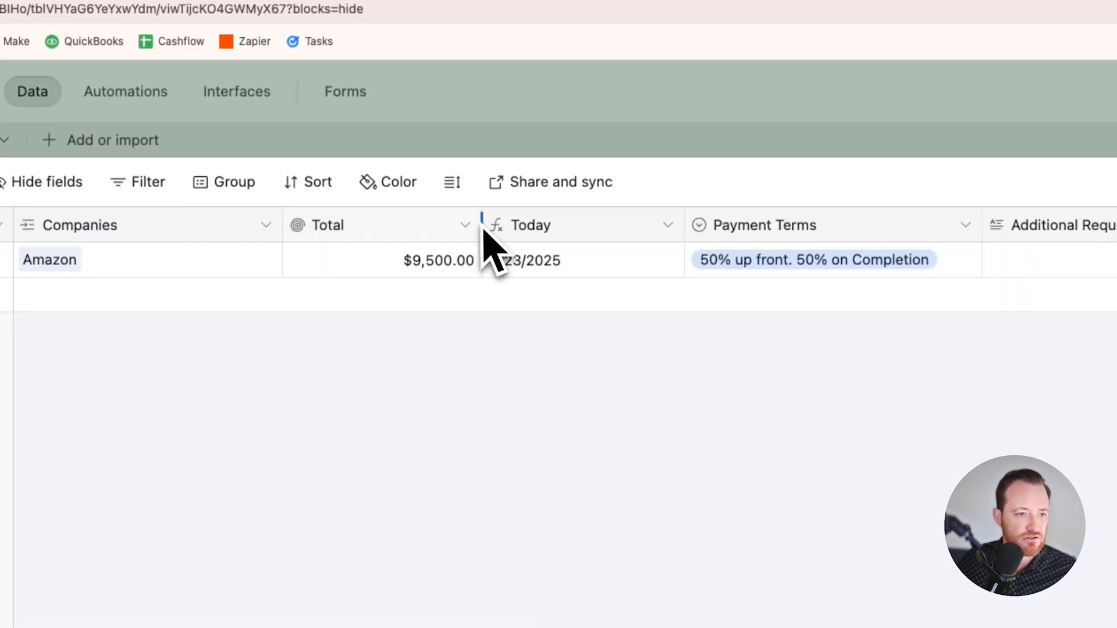
drag(516, 5, 522, 4)
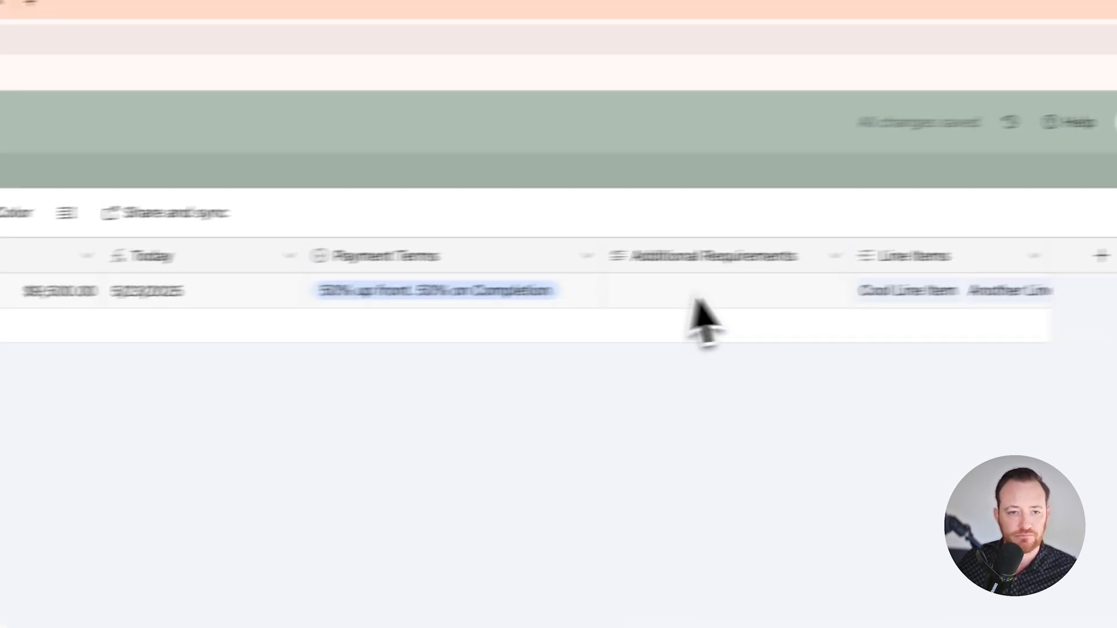
Step: Enter "These are the additional custom notes for this contract that relate to amazon" as the Cool Opportunity record's Additional Requirements
click(1112, 260)
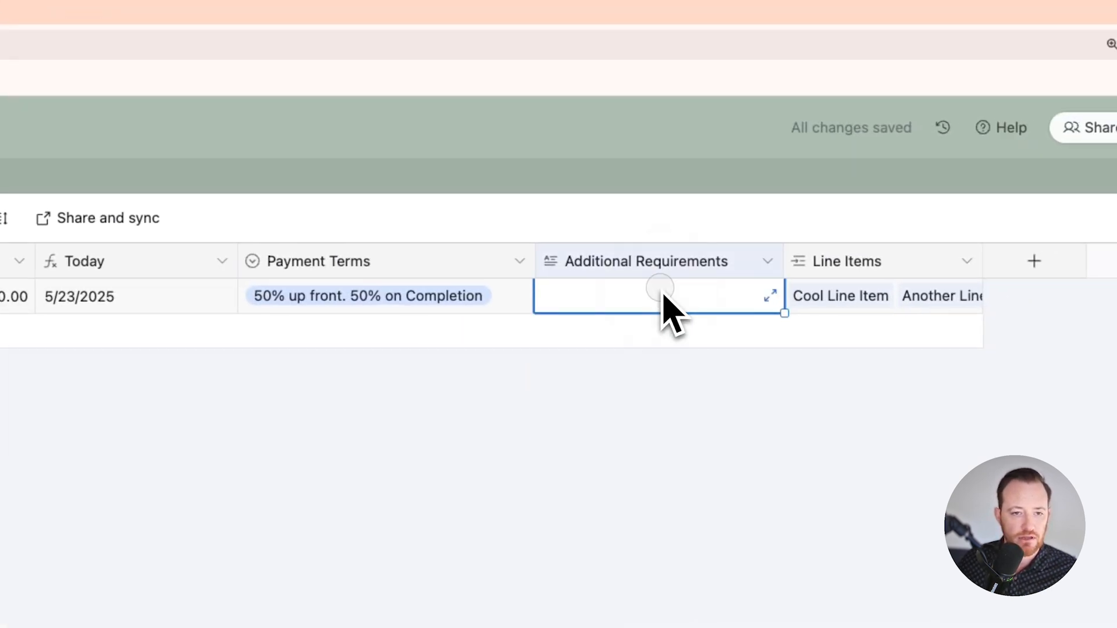
click(1113, 259)
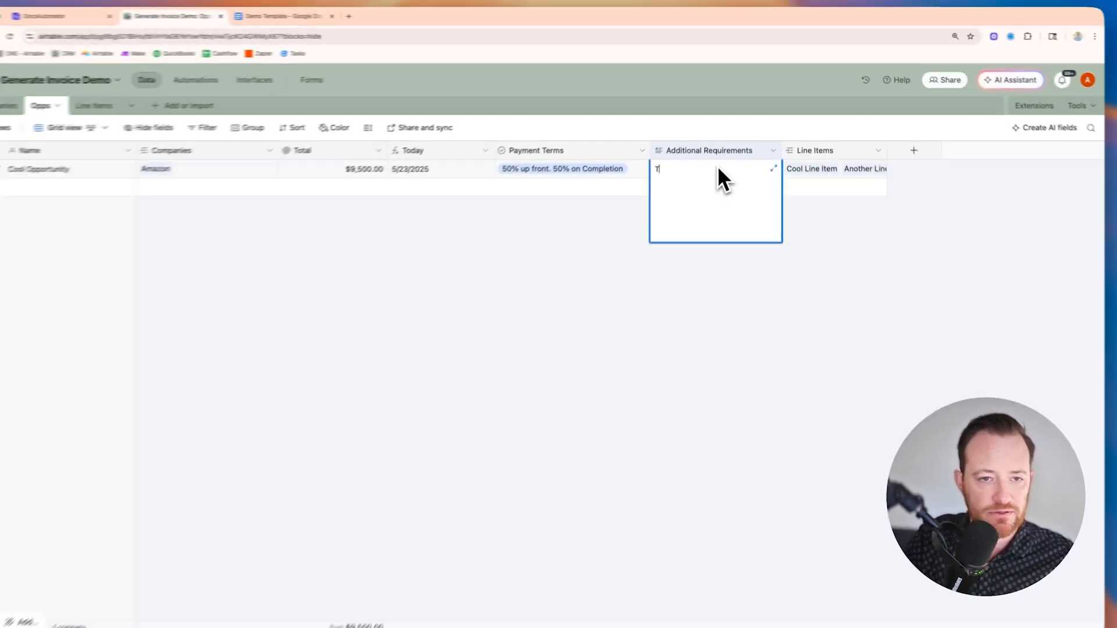
text(These are the )
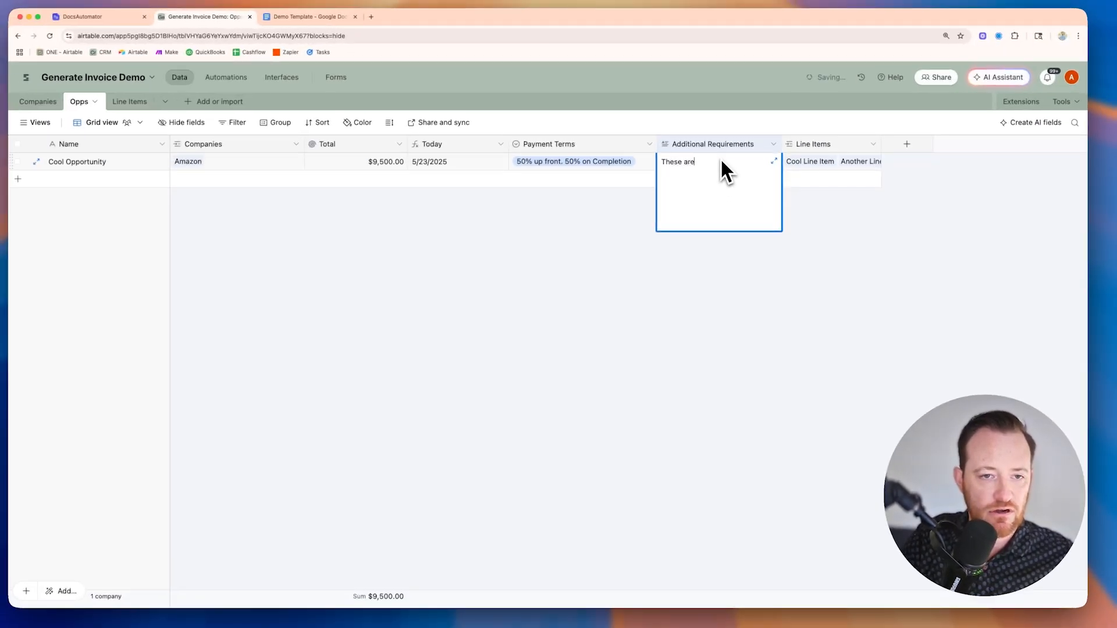
text(ad)
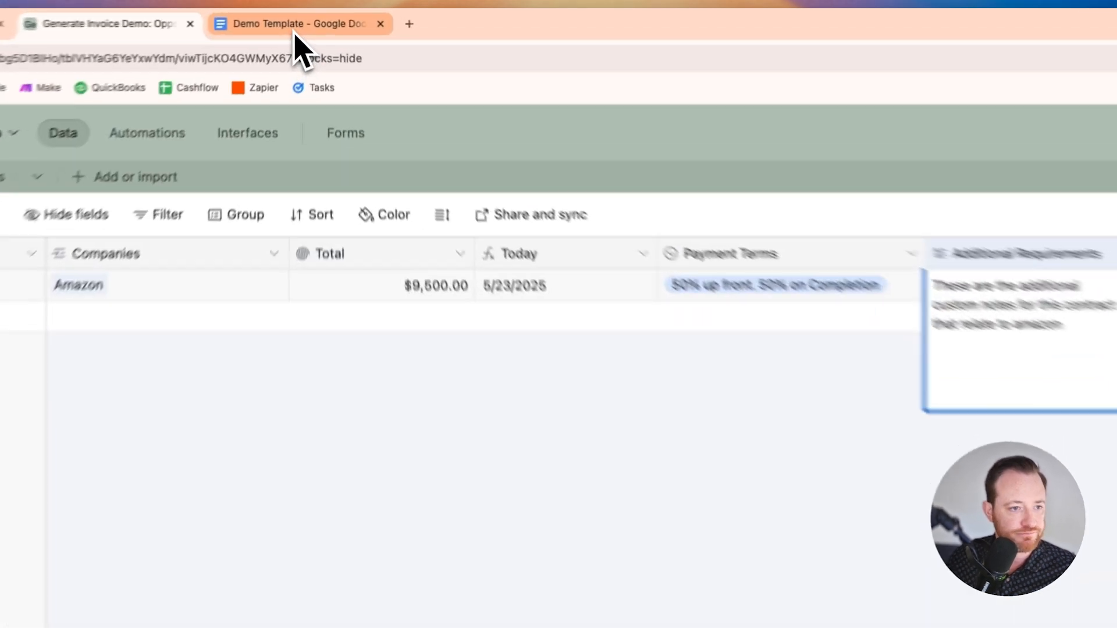
Step: Switch to the Demo Template in Google Docs and review its placeholders for client, date, requirements, line items, total, terms and signatures
click(307, 23)
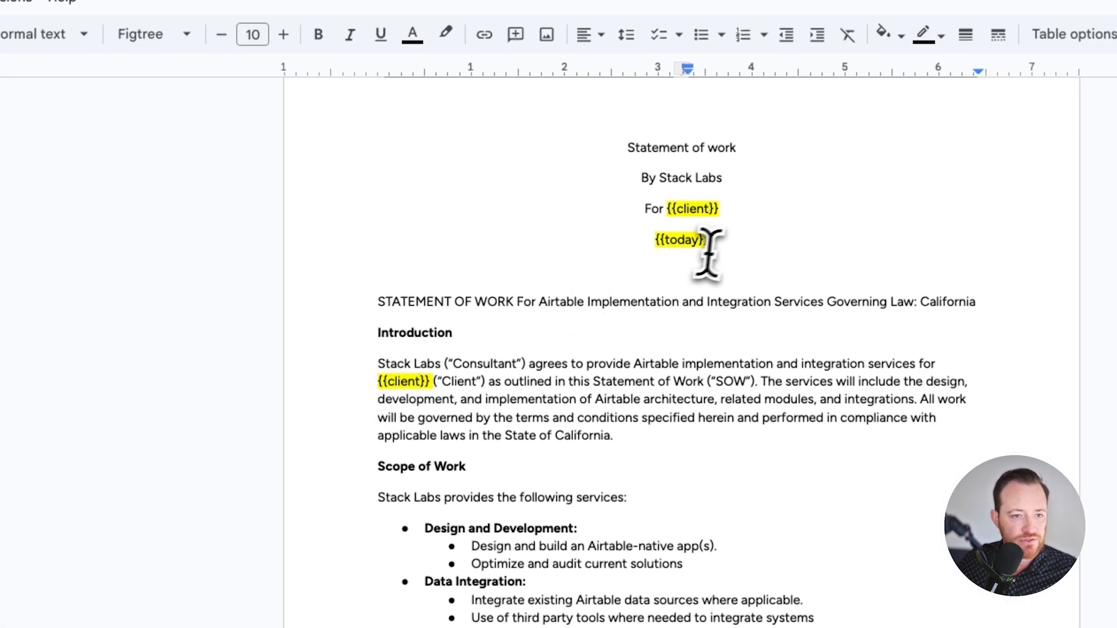
click(716, 249)
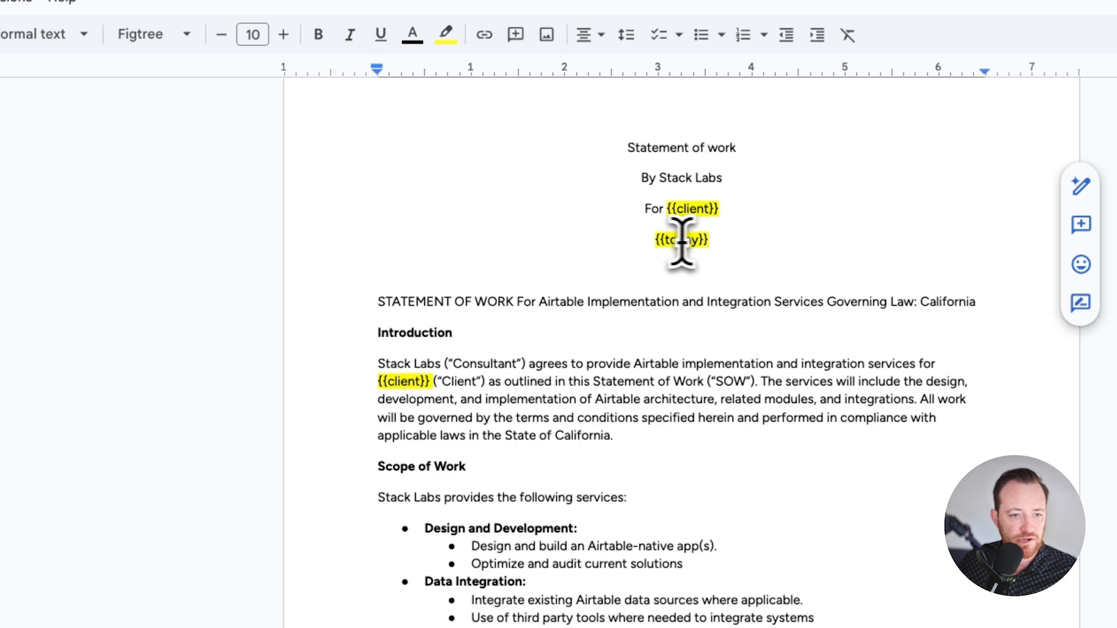
scroll(712, 540, down, 3)
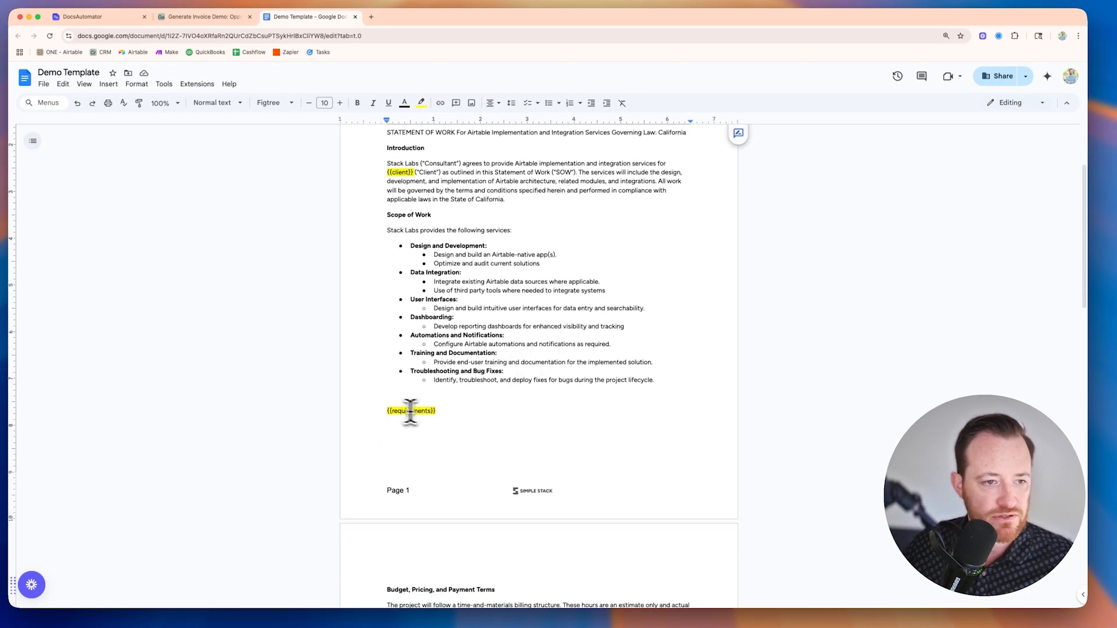
scroll(429, 418, down, 5)
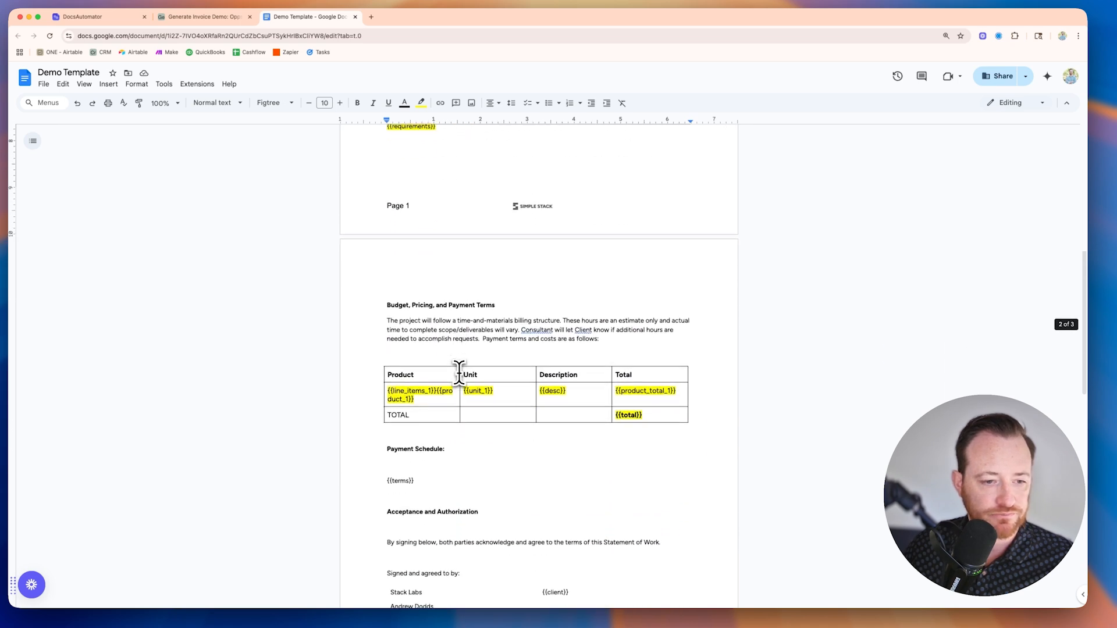
scroll(459, 373, down, 1)
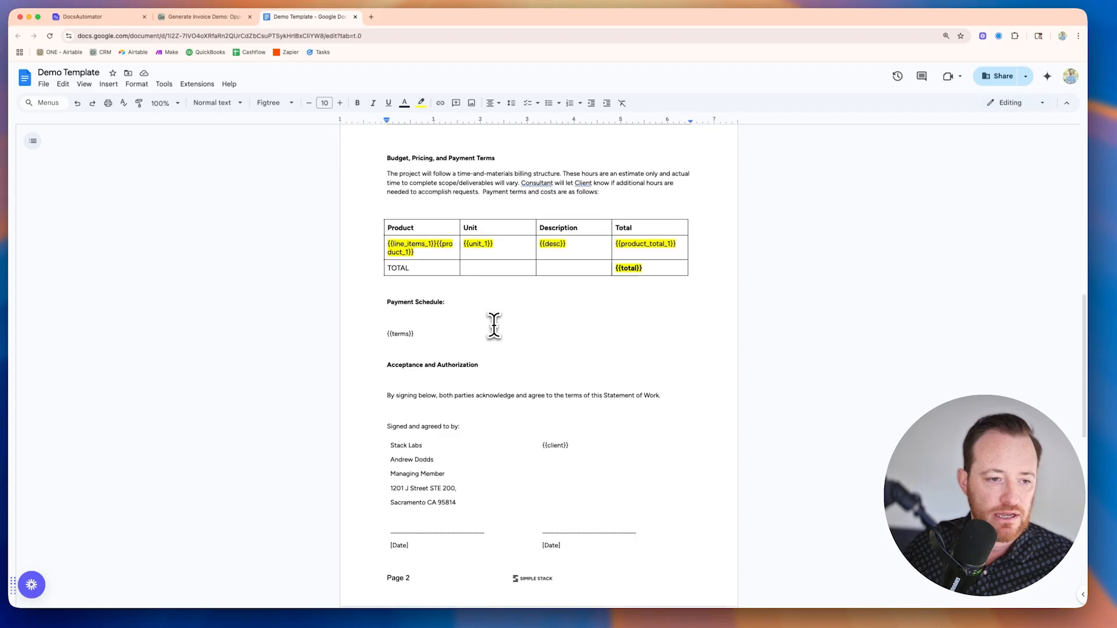
scroll(494, 325, down, 1)
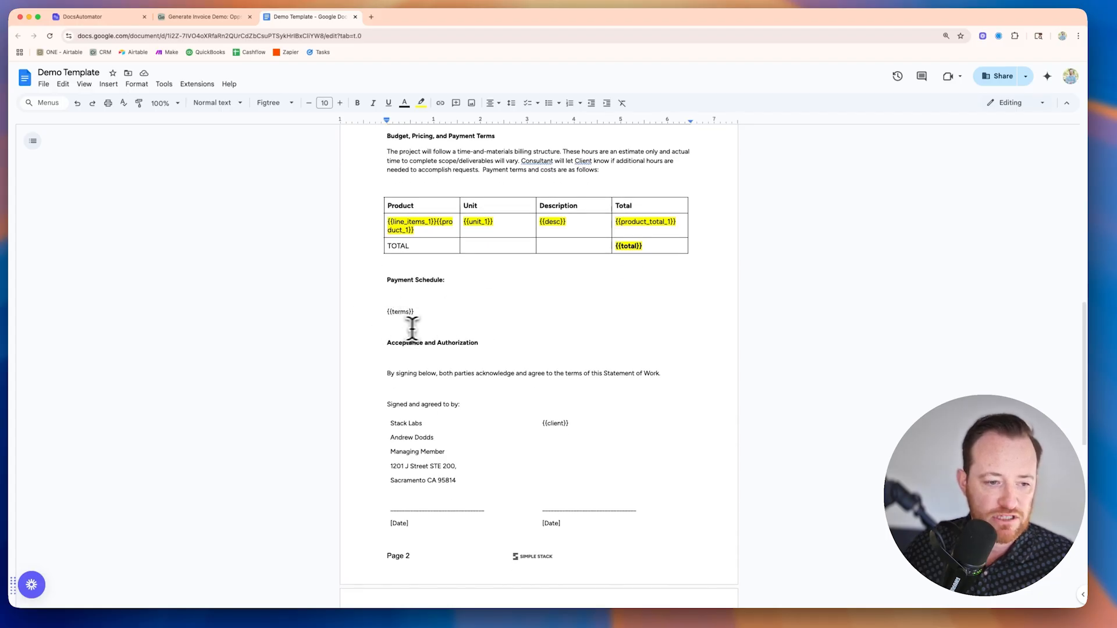
scroll(551, 387, down, 3)
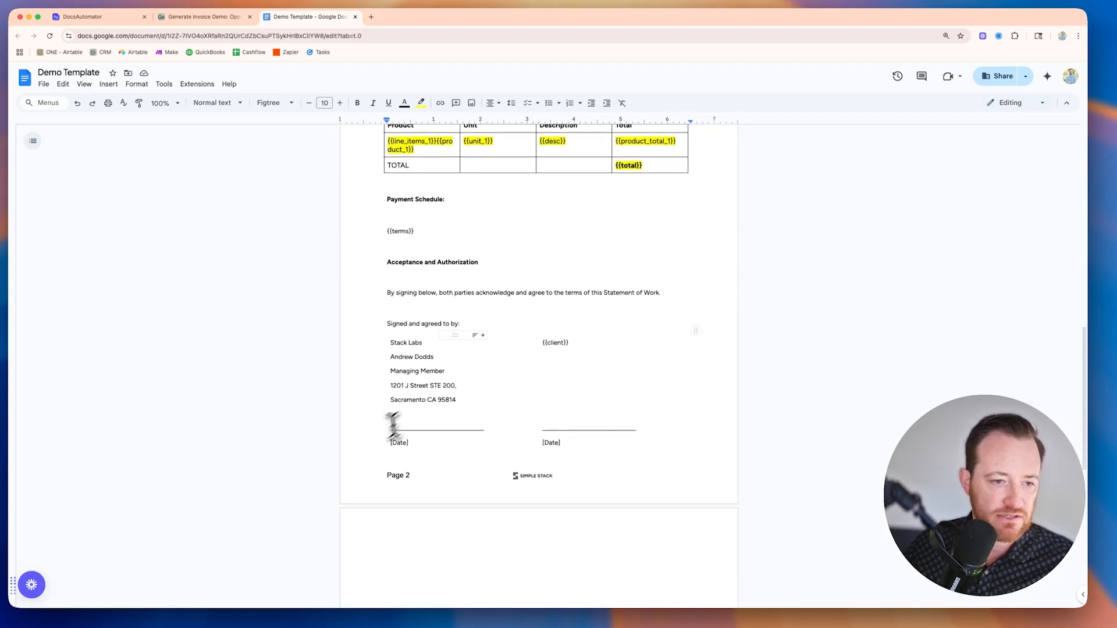
scroll(516, 300, down, 5)
scroll(541, 339, up, 10)
scroll(544, 345, up, 15)
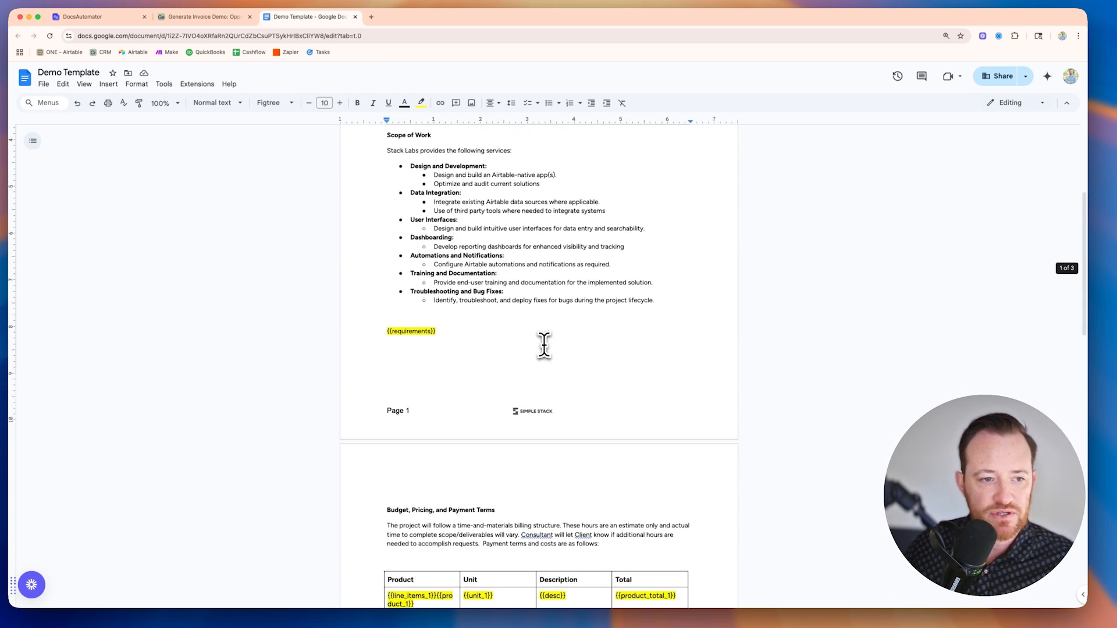
scroll(516, 336, down, 9)
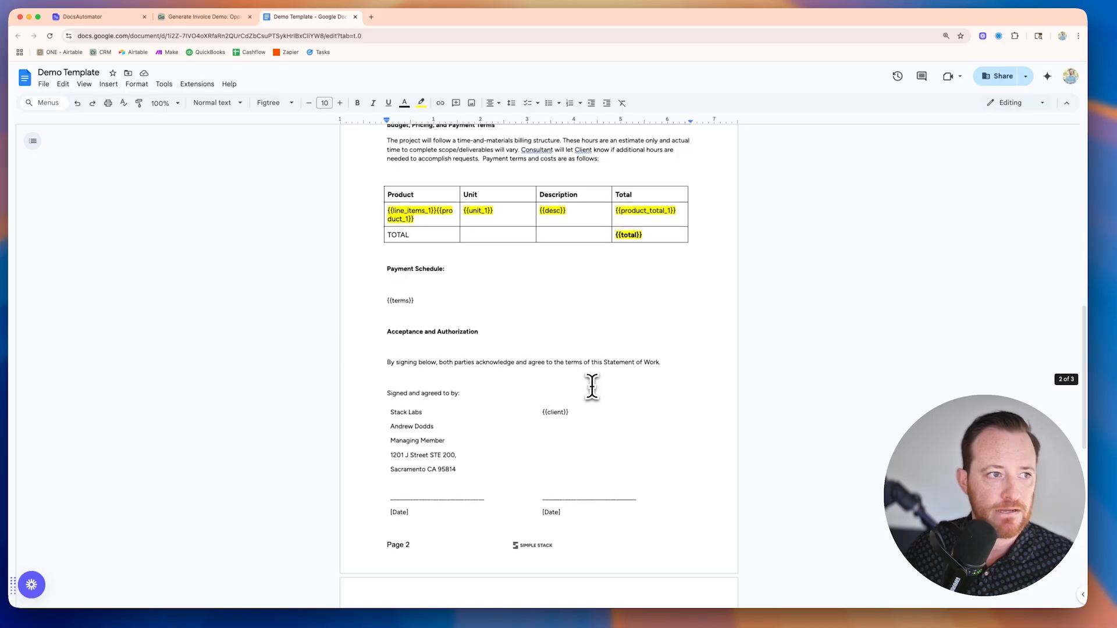
scroll(588, 379, up, 3)
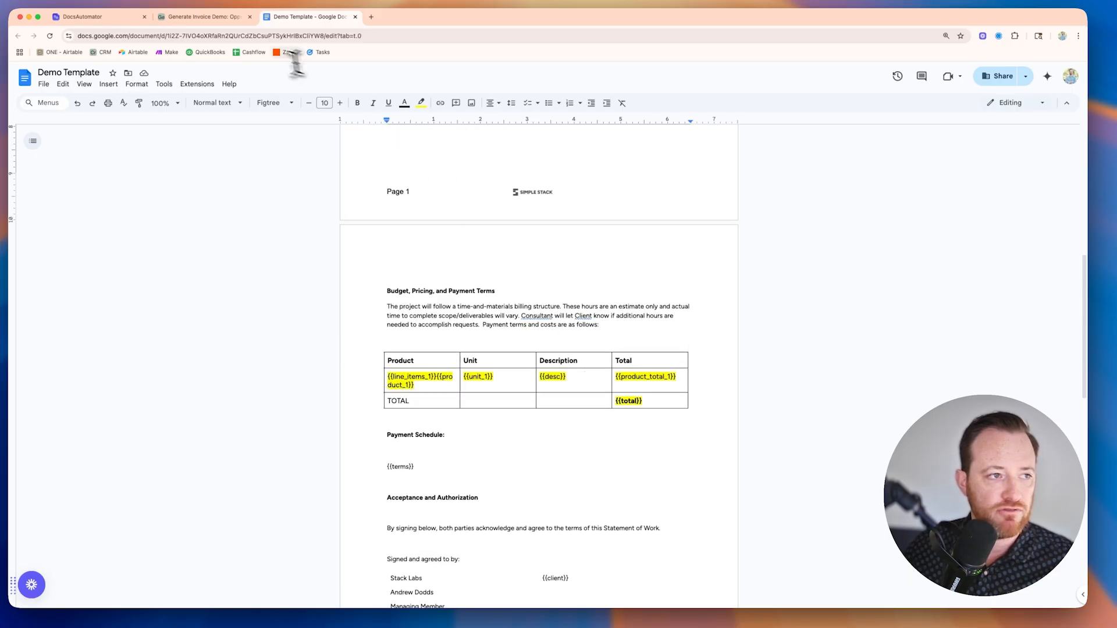
Step: Switch to DocsAutomator, create a new automation and choose Airtable as its data source
click(85, 18)
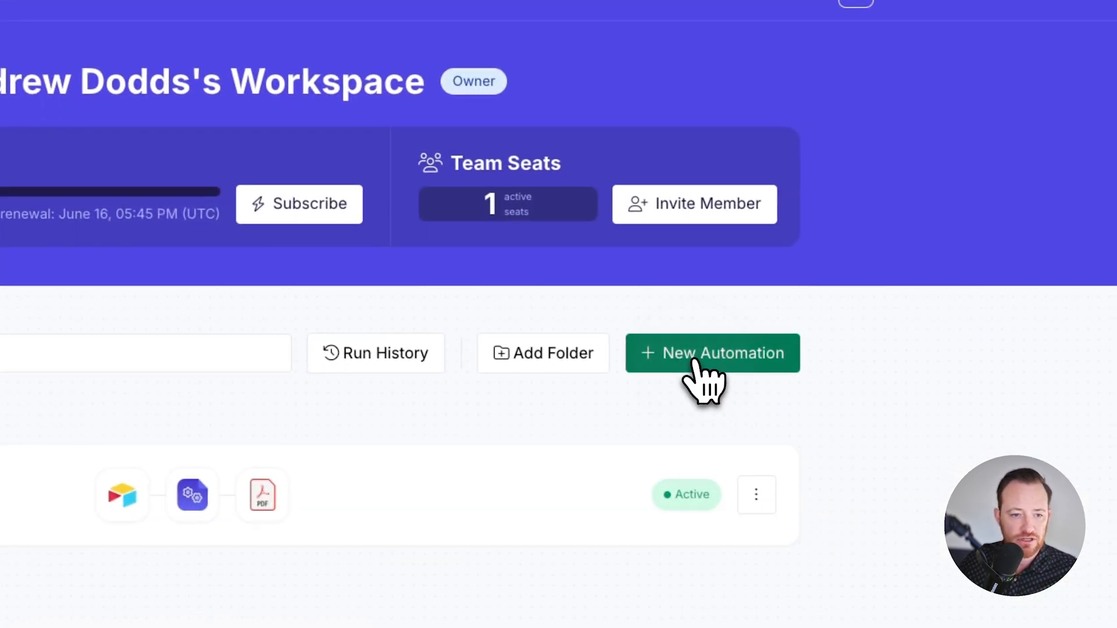
click(697, 362)
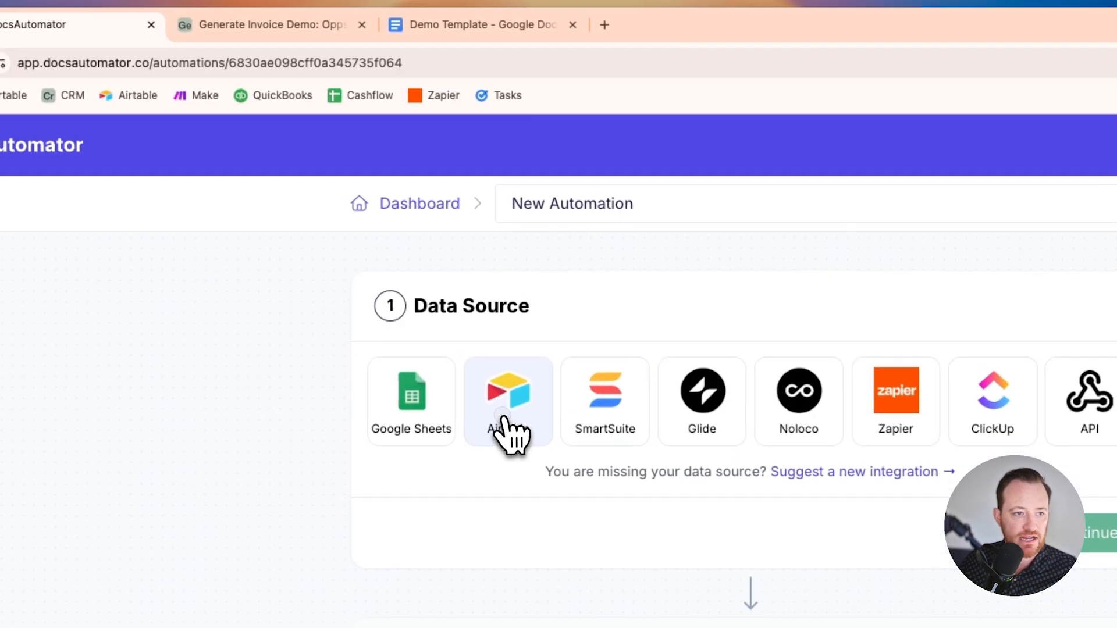
click(424, 332)
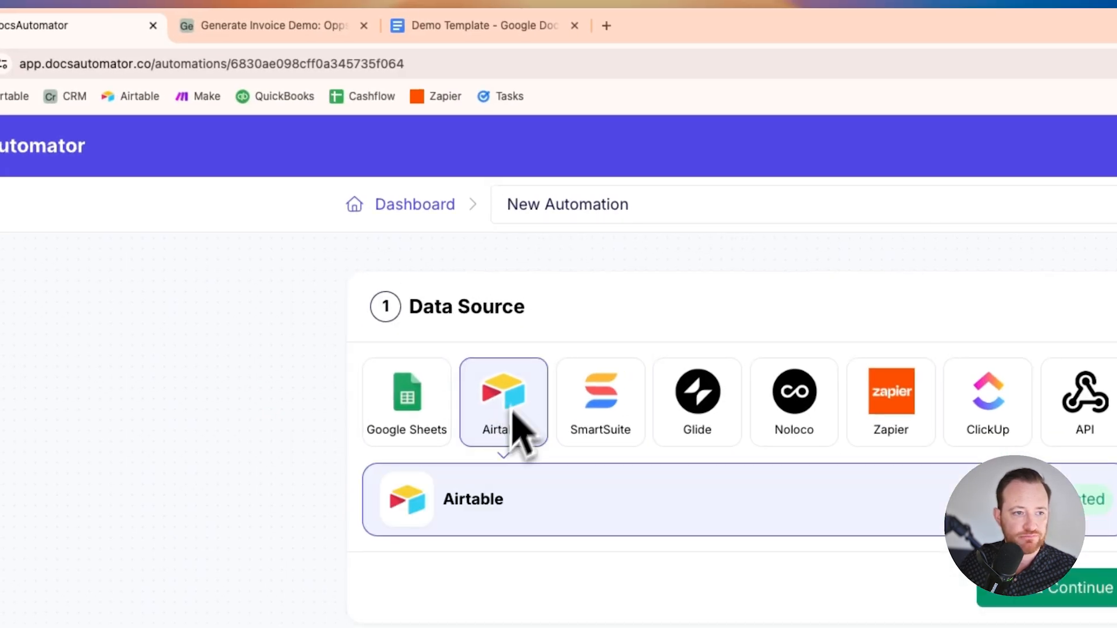
Step: Rename the new automation as Contract Creation
click(588, 205)
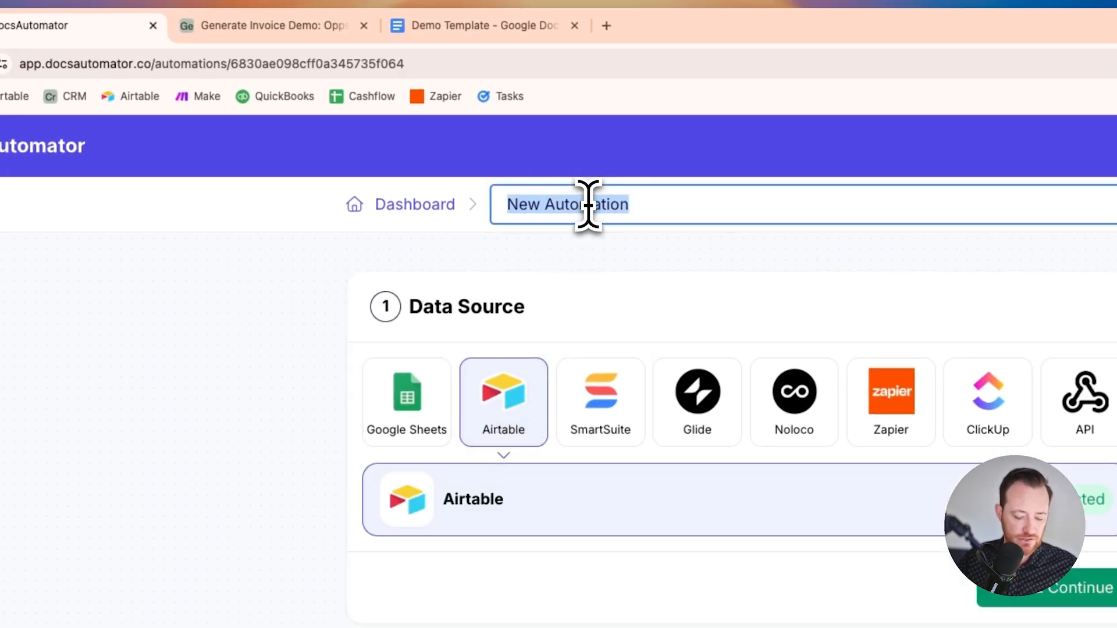
text(ract Creati)
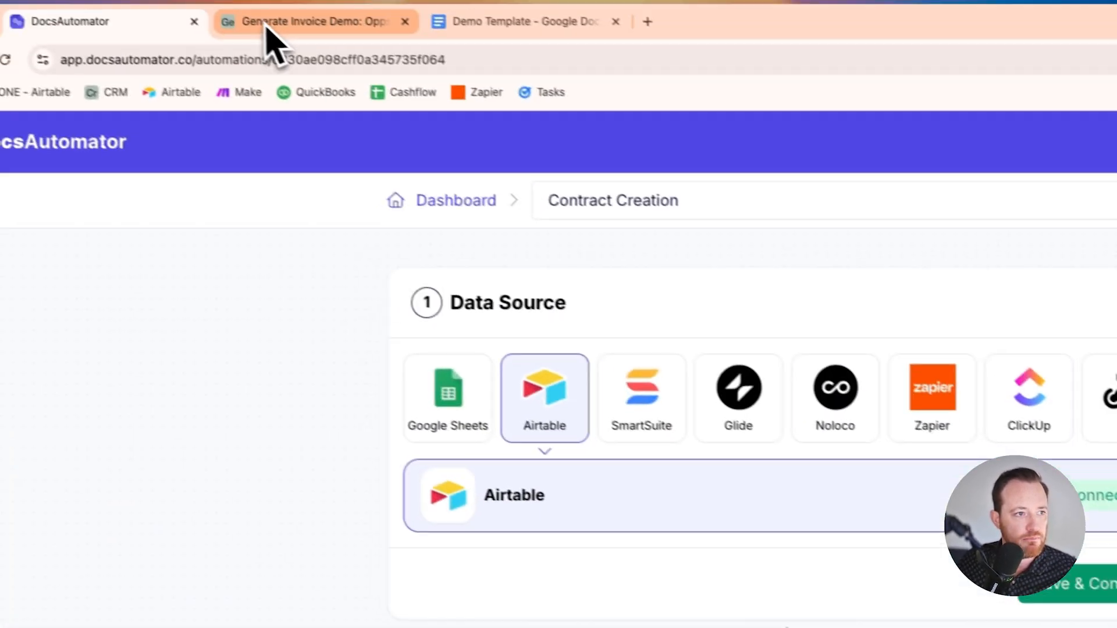
Step: Switch to the Generate Invoice Demo base in Airtable and add an attachment field named Contract Copy to the Opps table
click(265, 26)
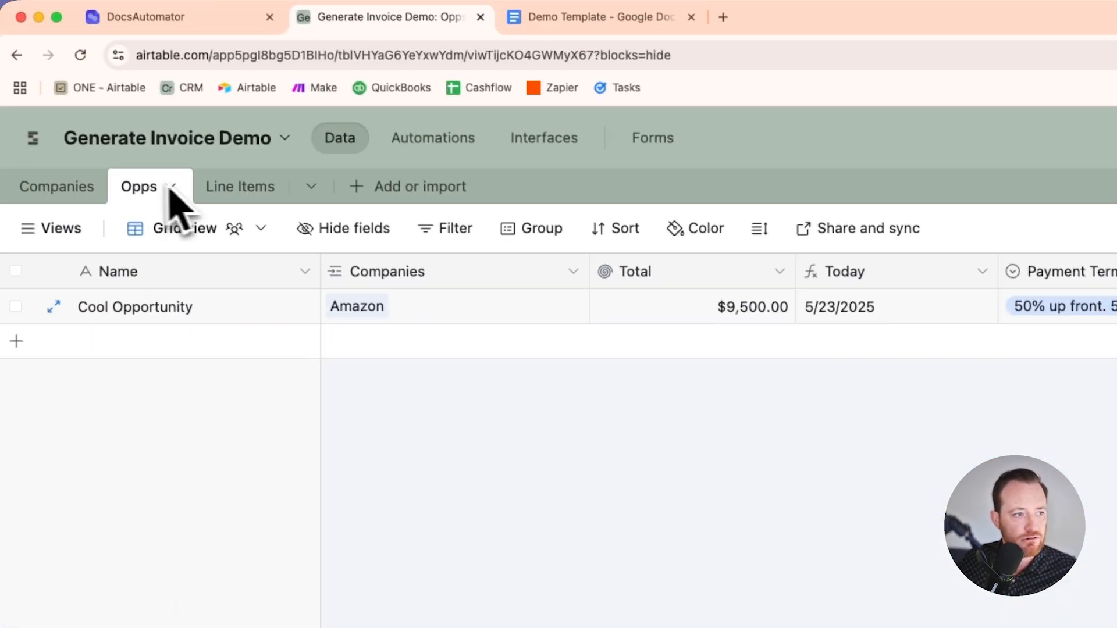
click(167, 188)
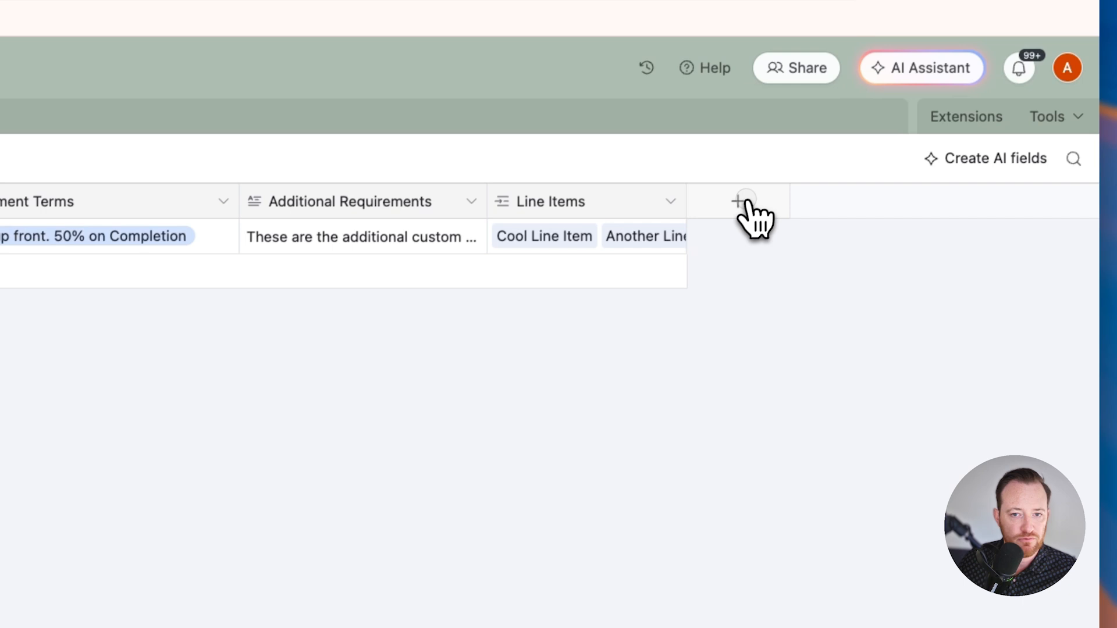
click(903, 23)
text(att)
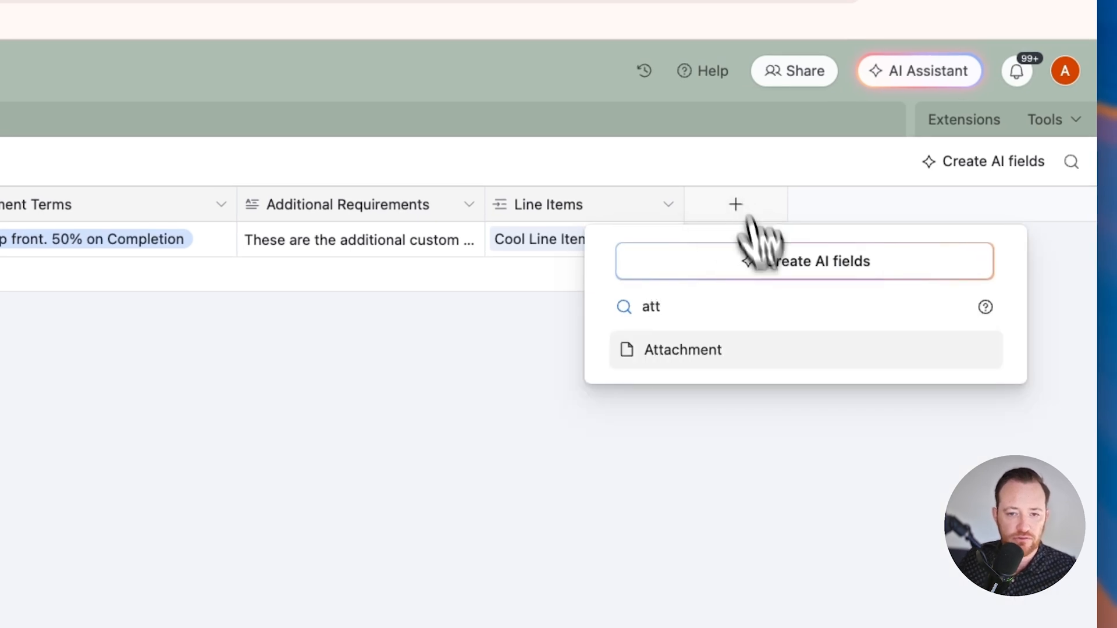
click(789, 356)
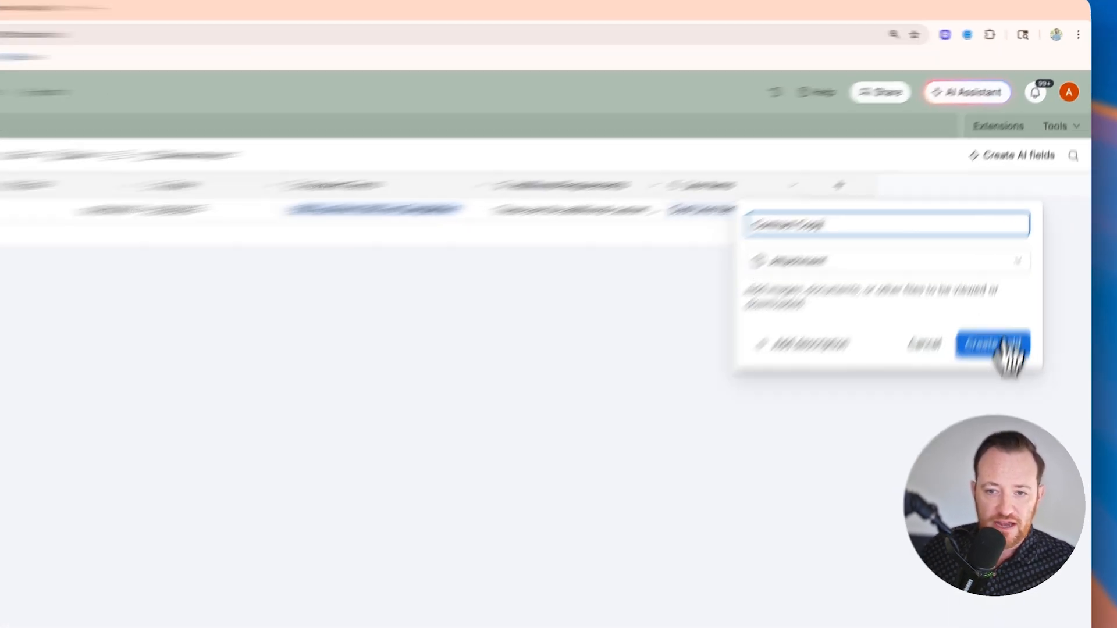
click(1017, 257)
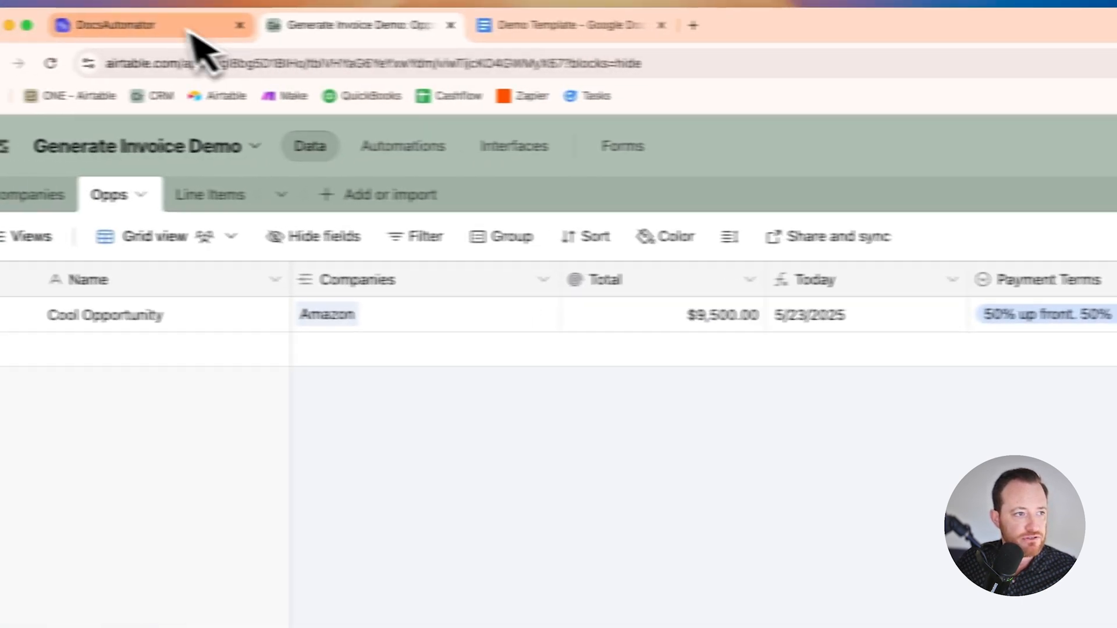
Step: Switch back to DocsAutomator, save the Airtable data source and import the existing Google Docs file Demo Template as the document template
click(175, 28)
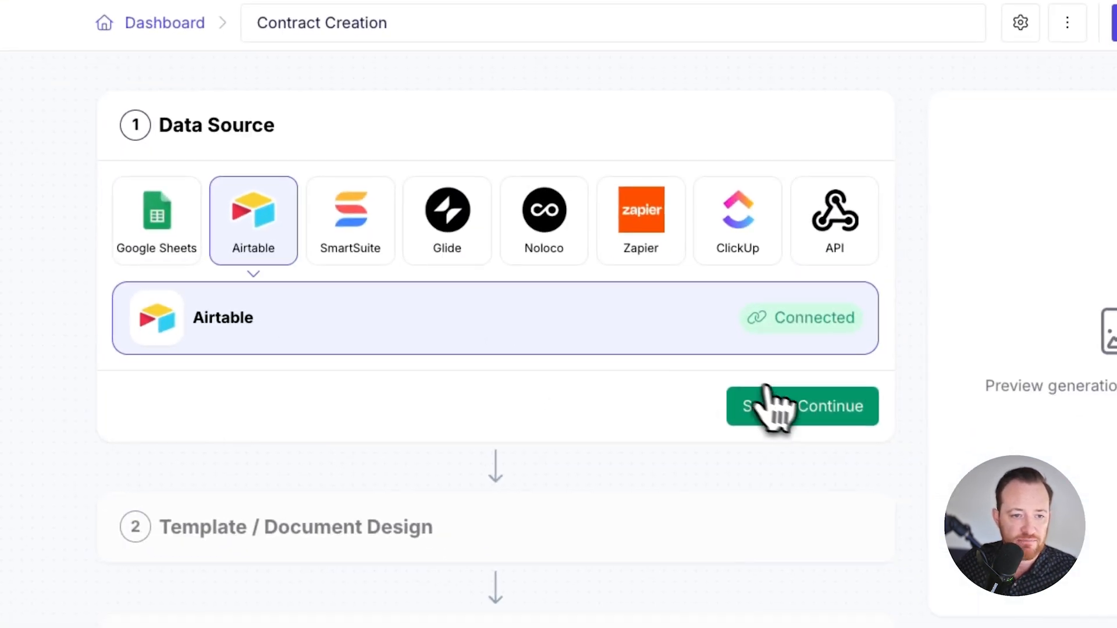
click(811, 416)
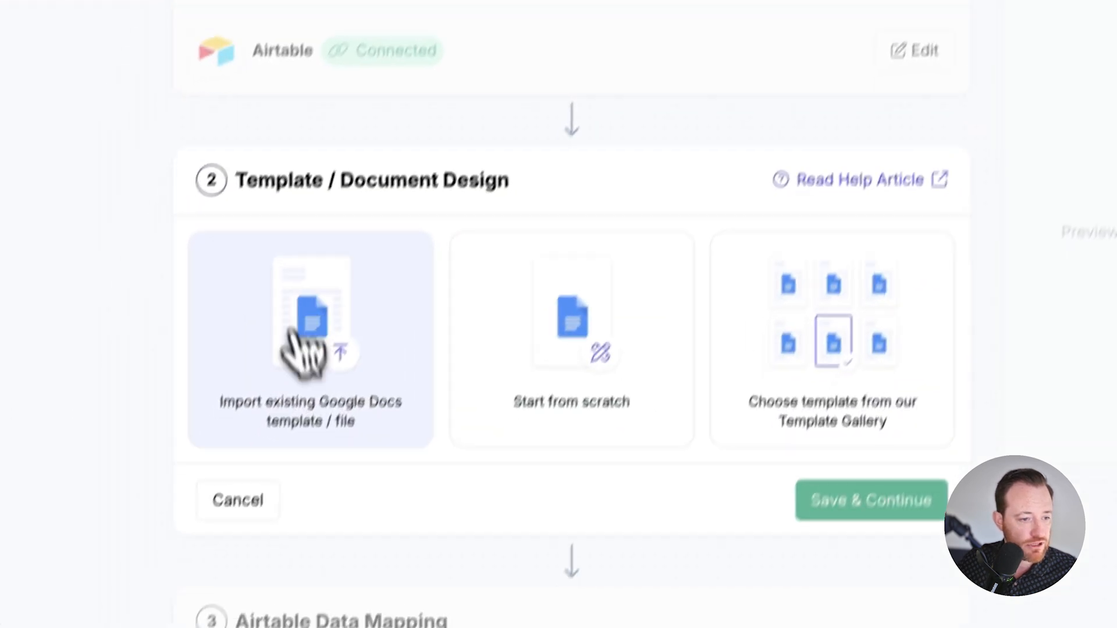
click(298, 413)
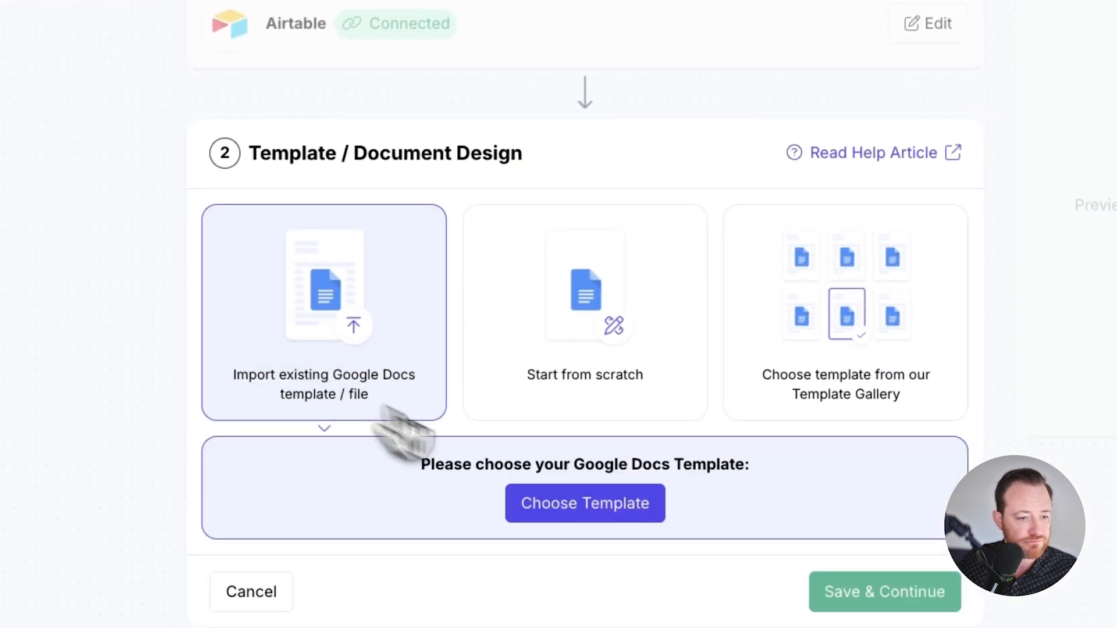
click(584, 508)
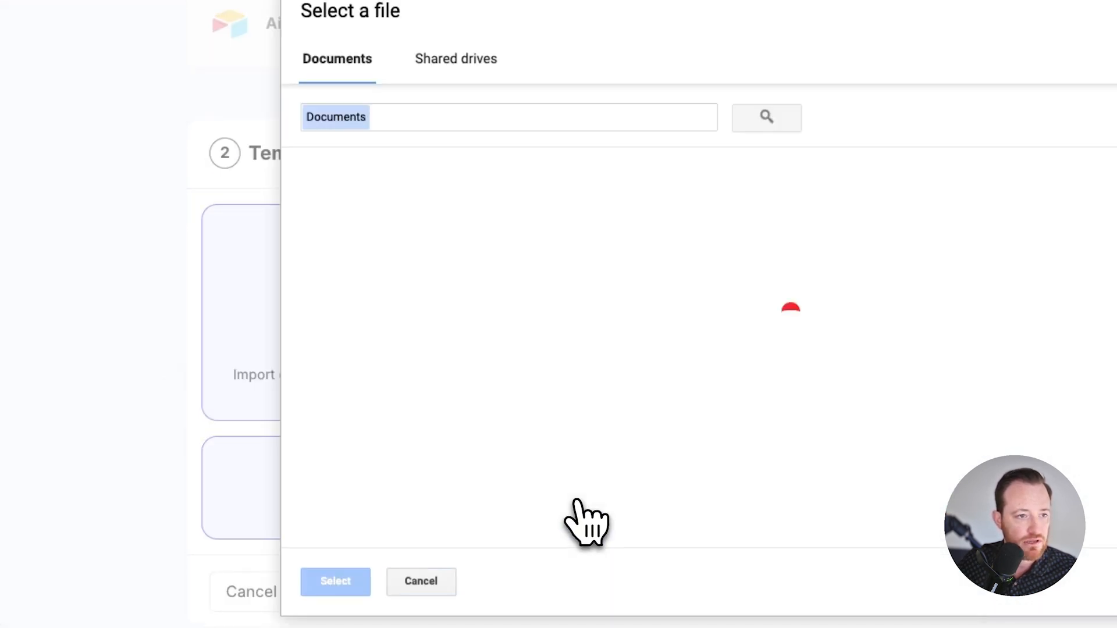
click(446, 121)
text(demo)
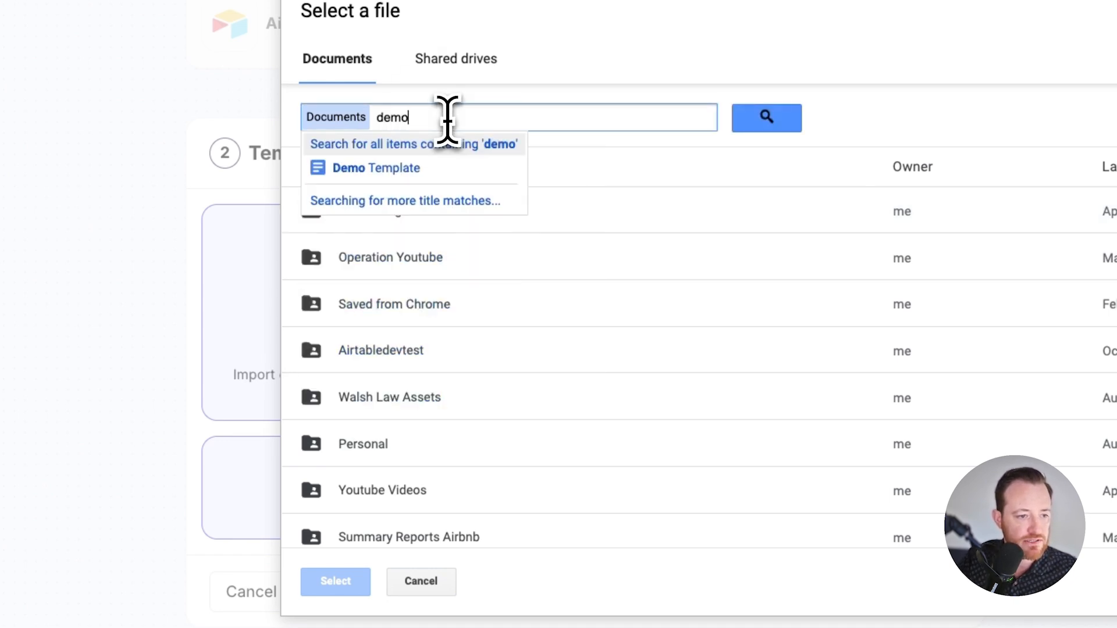
click(448, 168)
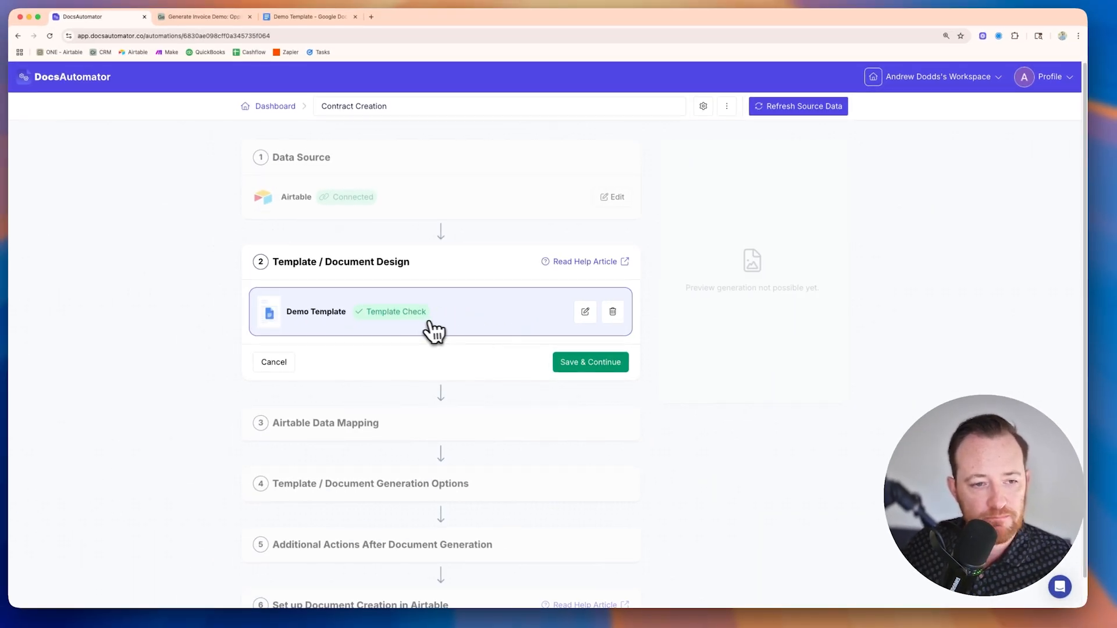
Step: Open the imported Demo Template for editing and review its placeholders, pricing table, payment schedule and signature section
click(585, 311)
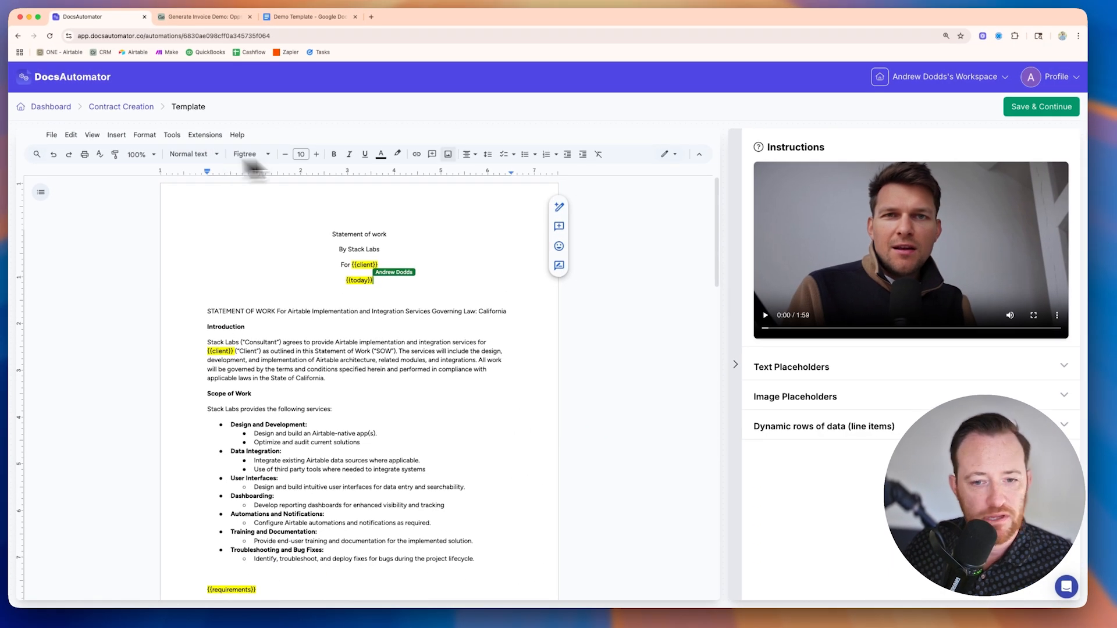
scroll(492, 492, down, 10)
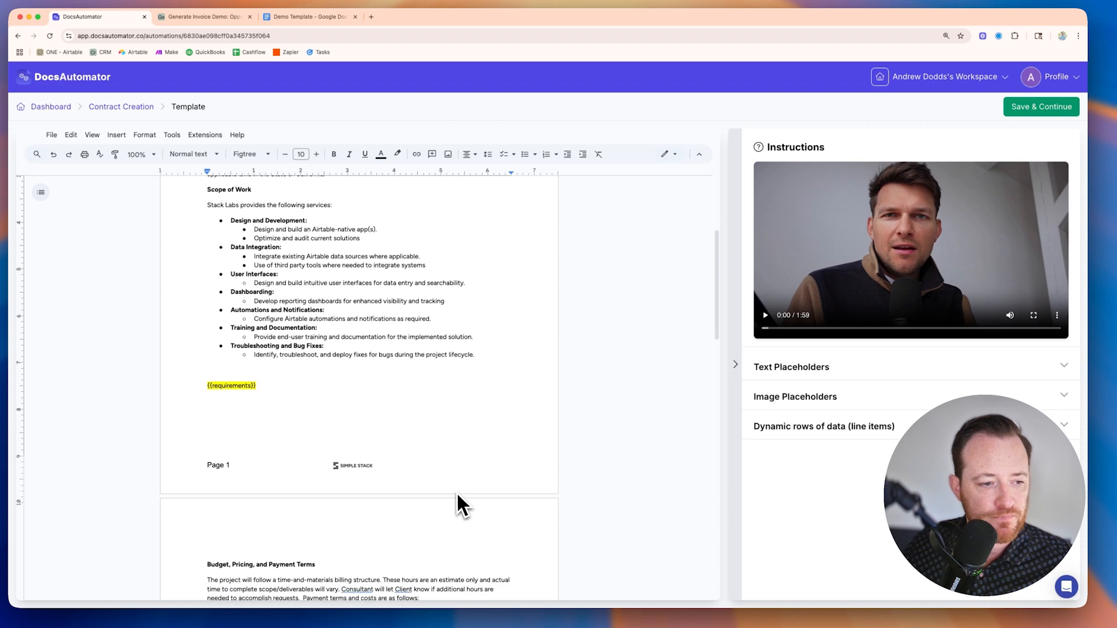
scroll(460, 504, down, 6)
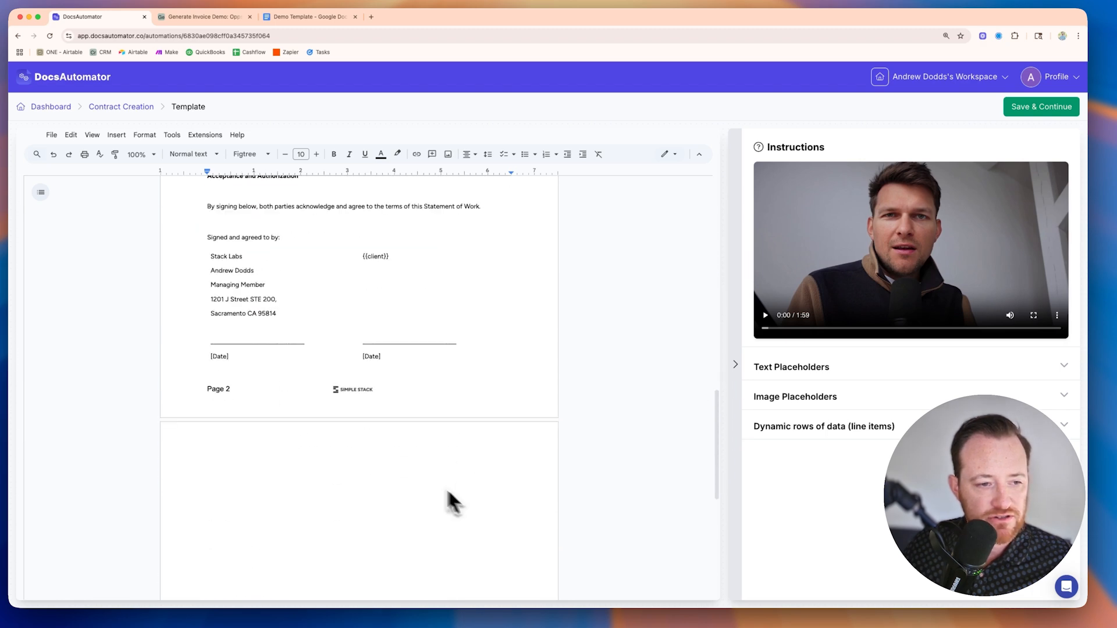
scroll(463, 461, down, 4)
scroll(451, 427, up, 12)
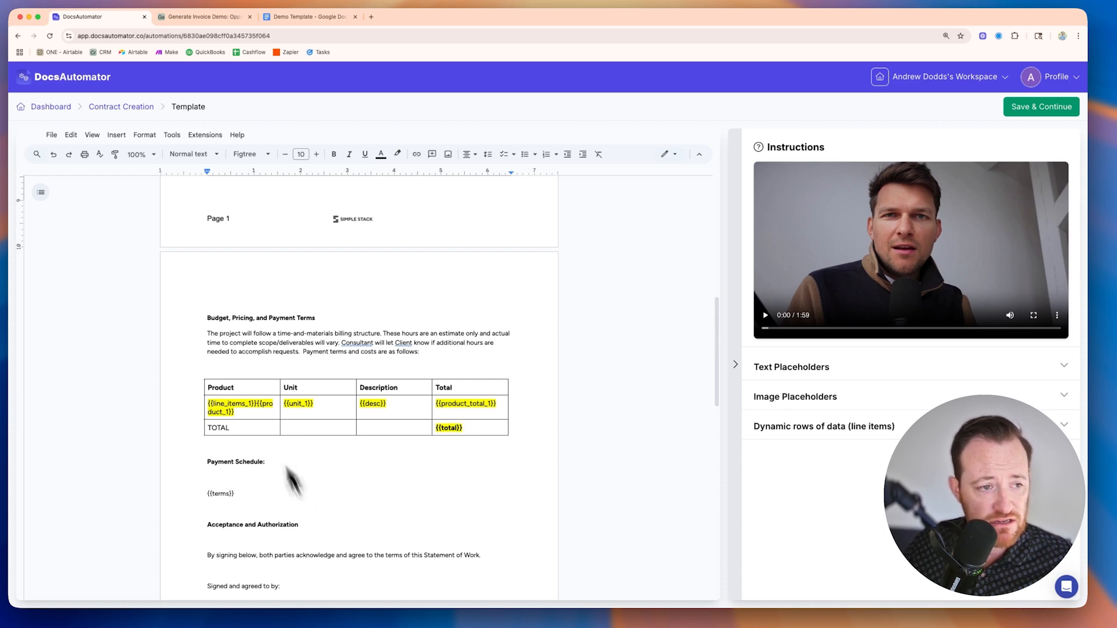
scroll(490, 413, up, 15)
scroll(494, 418, down, 15)
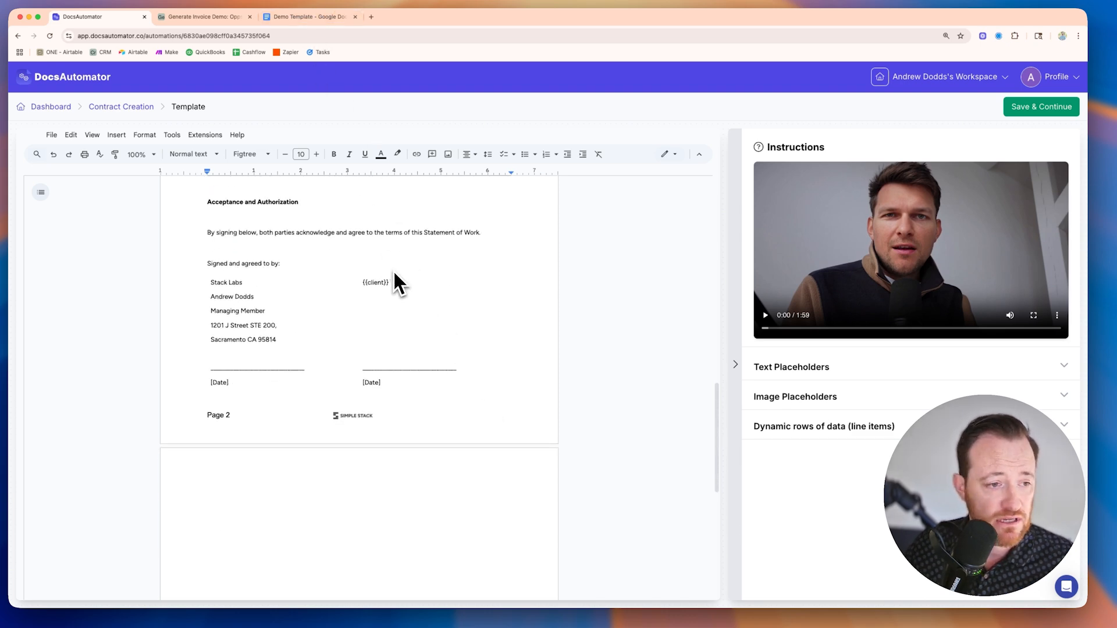
scroll(394, 283, up, 6)
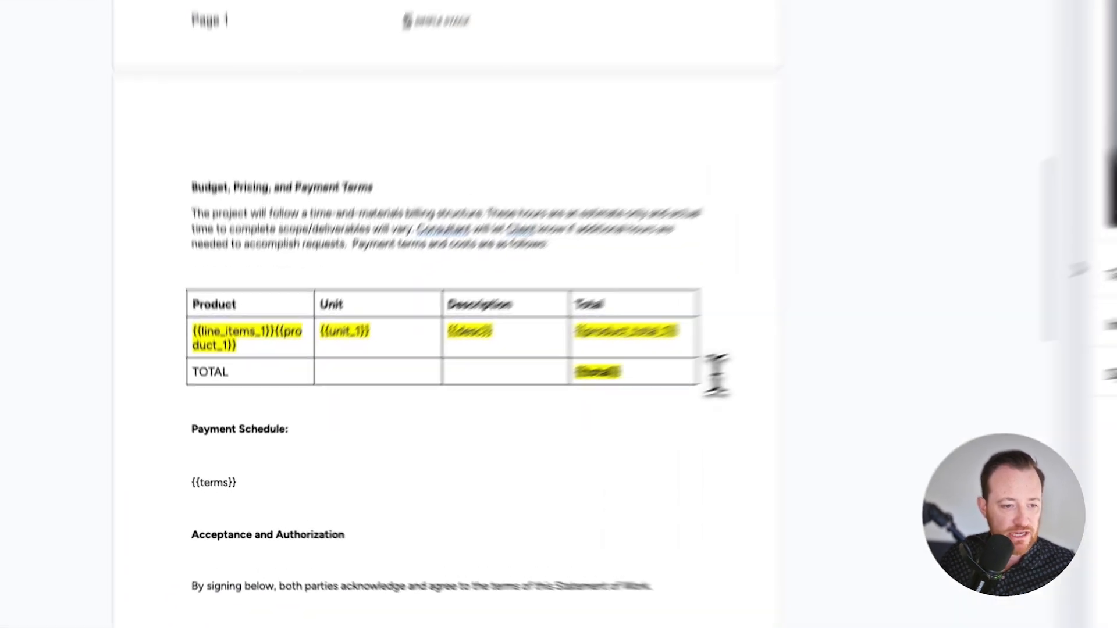
Step: Delete the Product, Unit, Description and Total table from the template and insert blank lines above Payment Schedule
drag(519, 427, 365, 407)
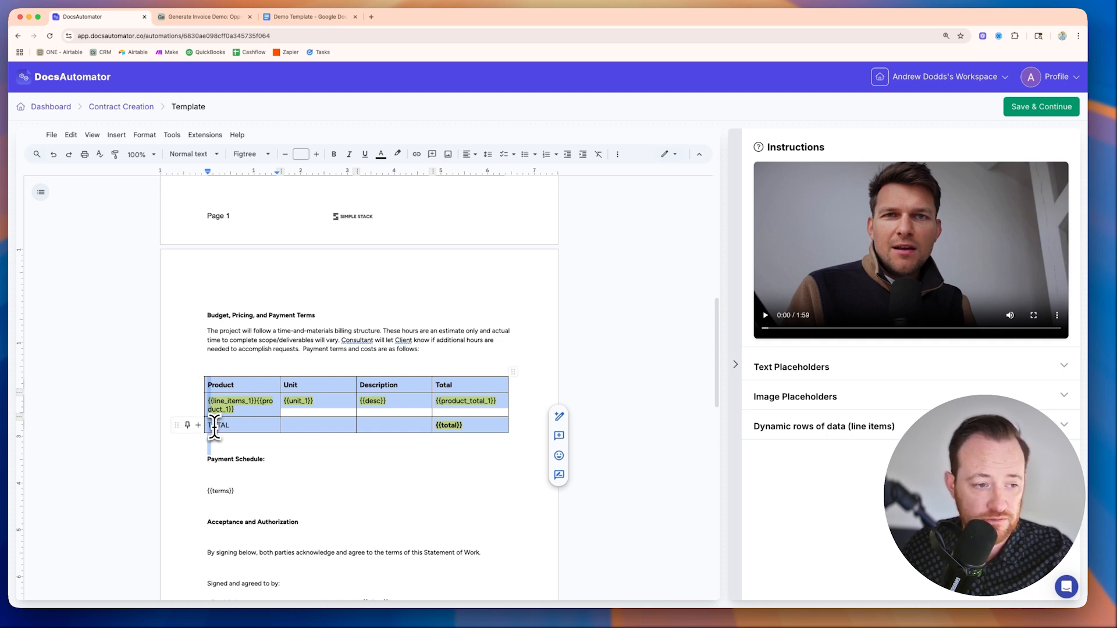
key(Delete)
key(Return)
key(Return)
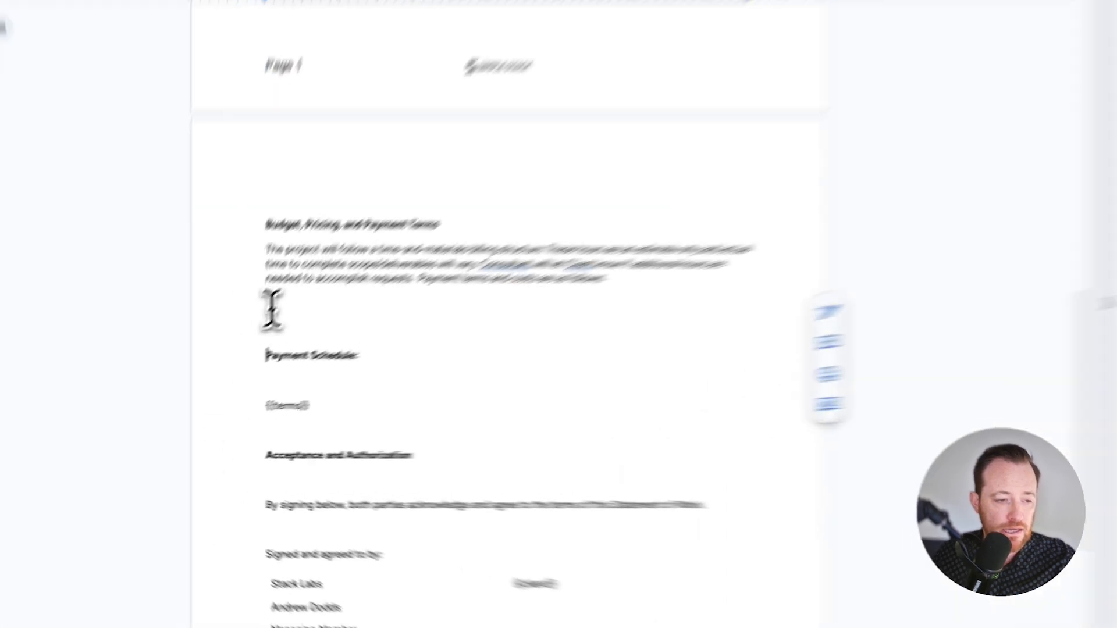
click(213, 371)
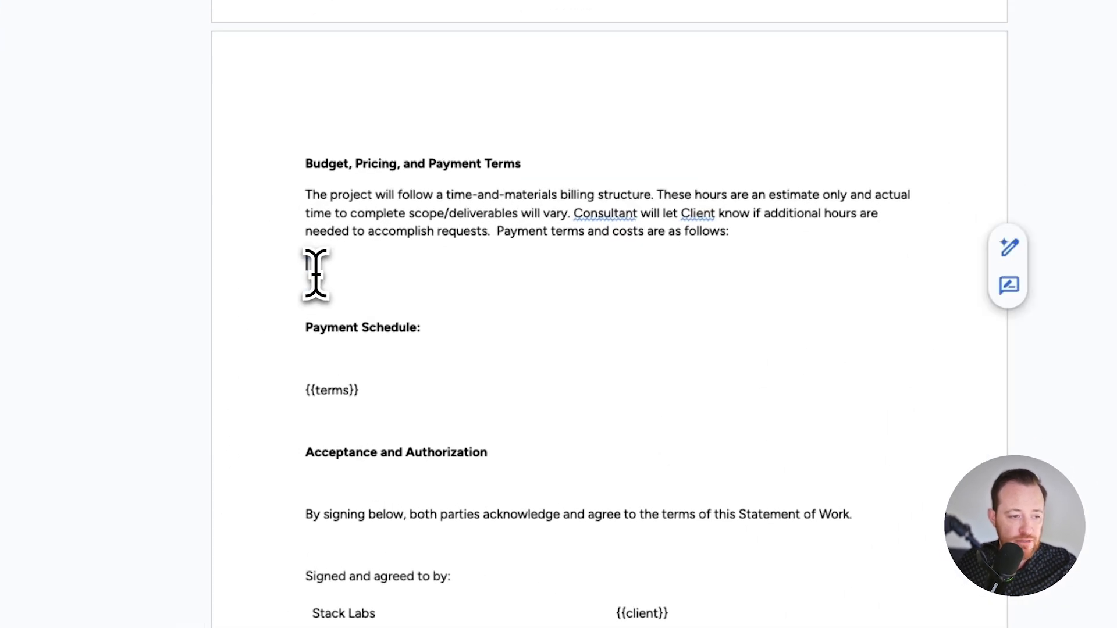
key(Return)
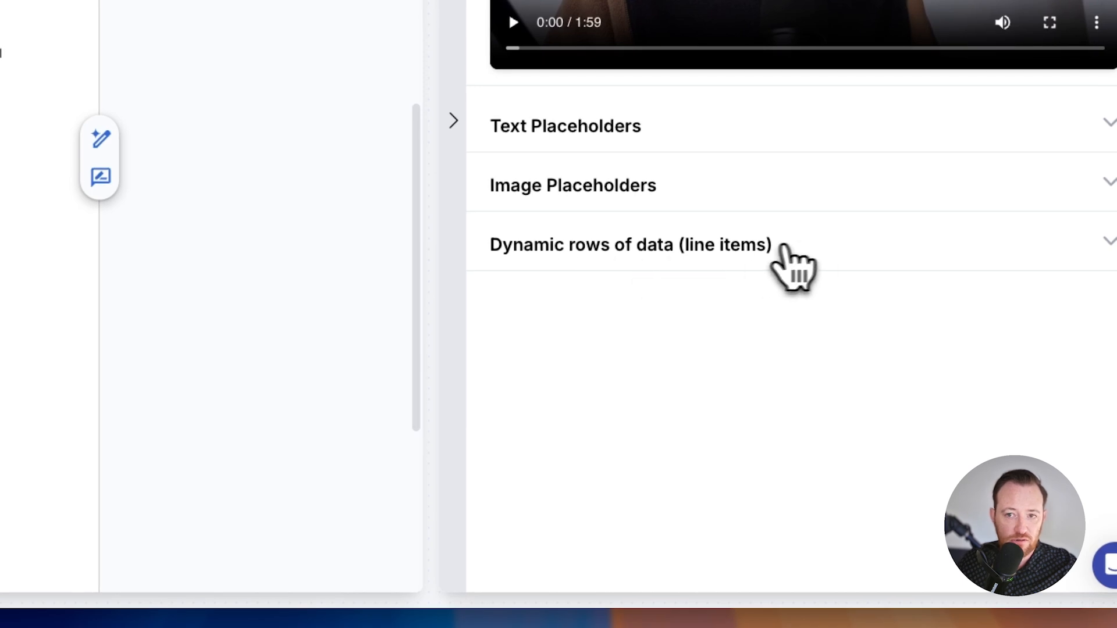
Step: Start adding a dynamic line items table to the template and enable its header row
click(773, 250)
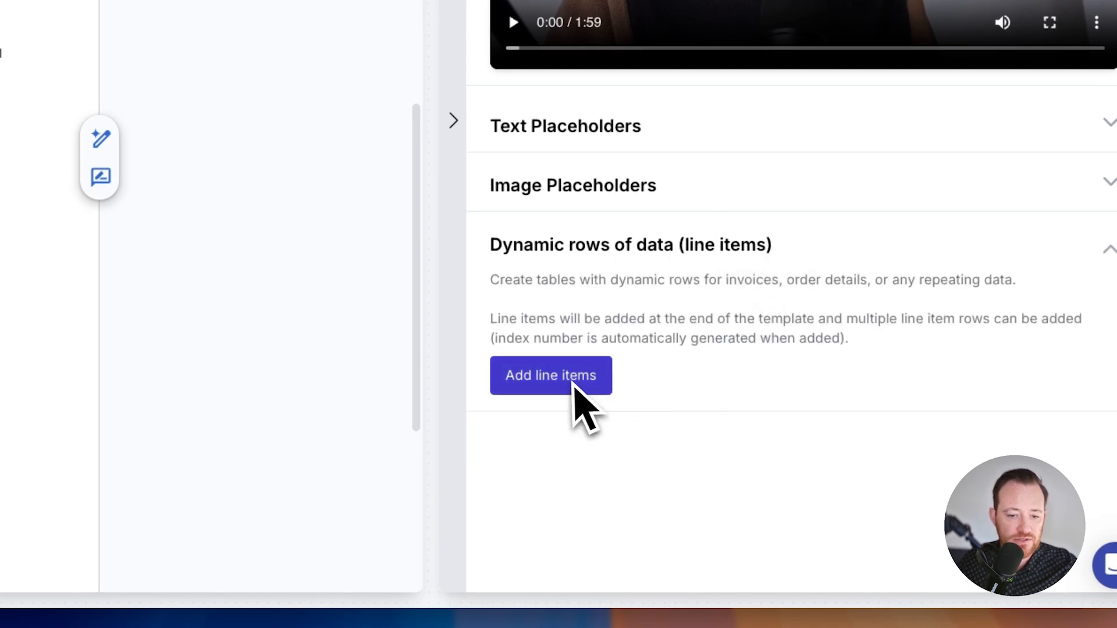
click(556, 381)
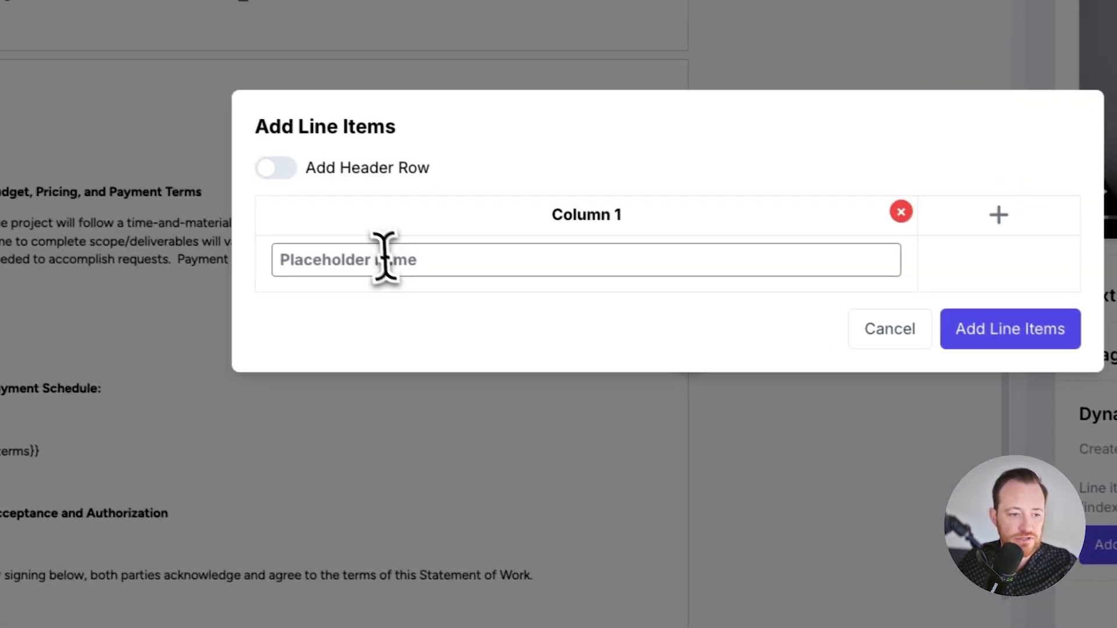
click(384, 259)
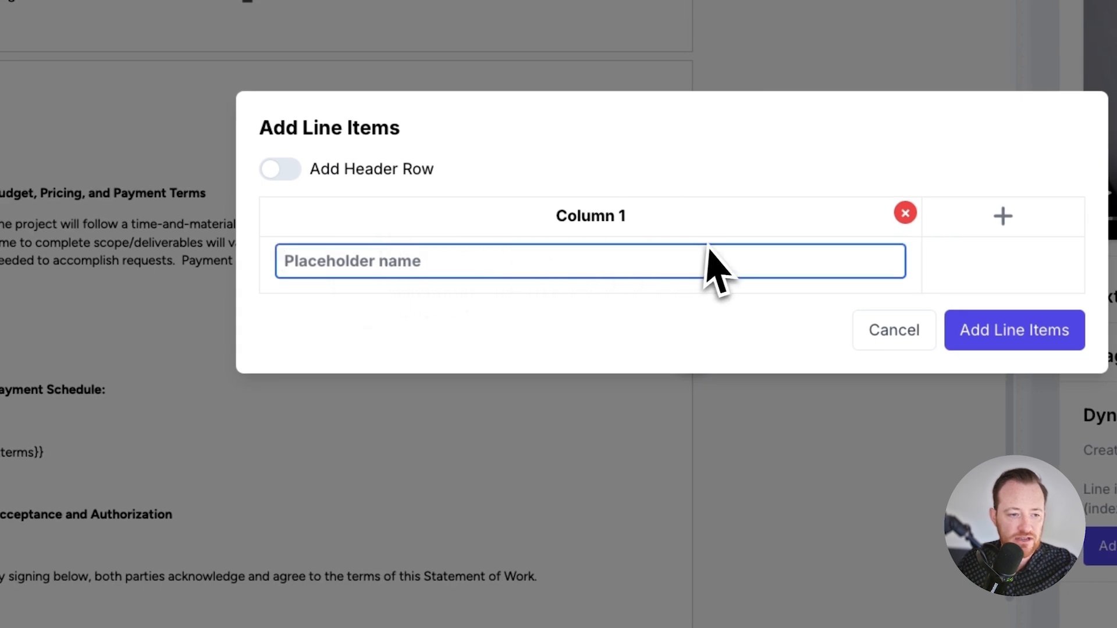
click(273, 172)
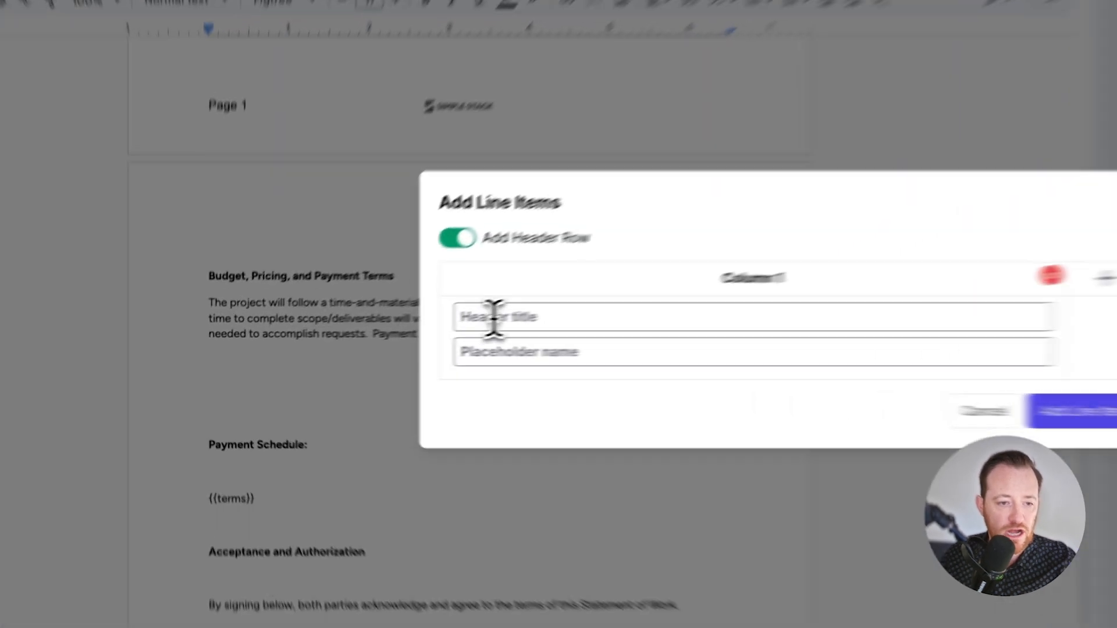
Step: Set the first line item column's header title to Product and its placeholder name to Product Name
click(373, 339)
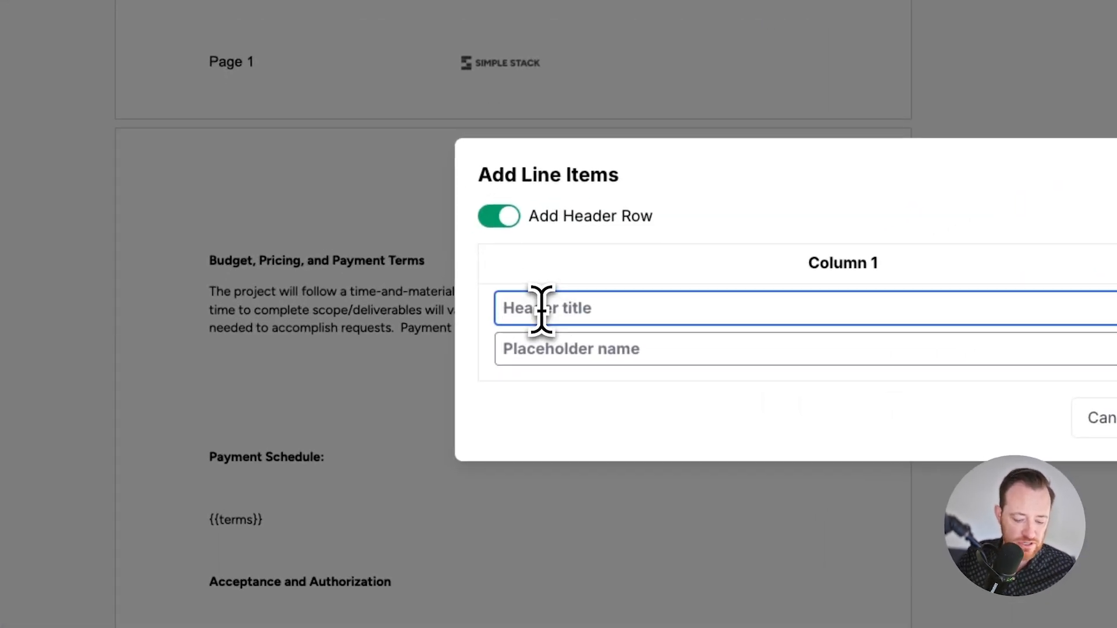
text(PRo)
key(BackSpace)
key(BackSpace)
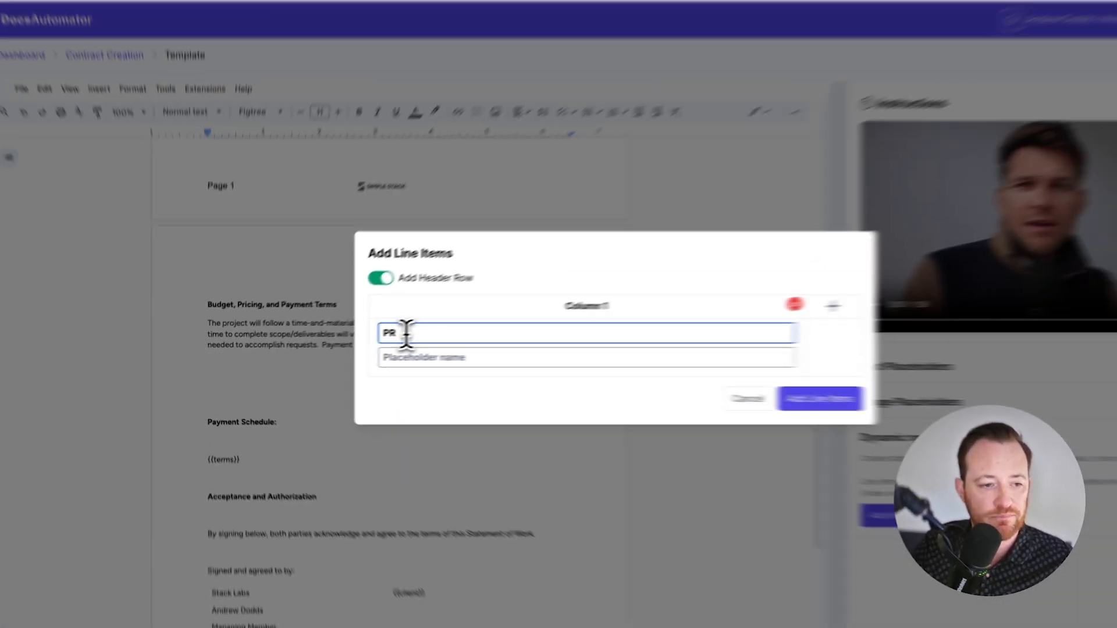
text(roduct)
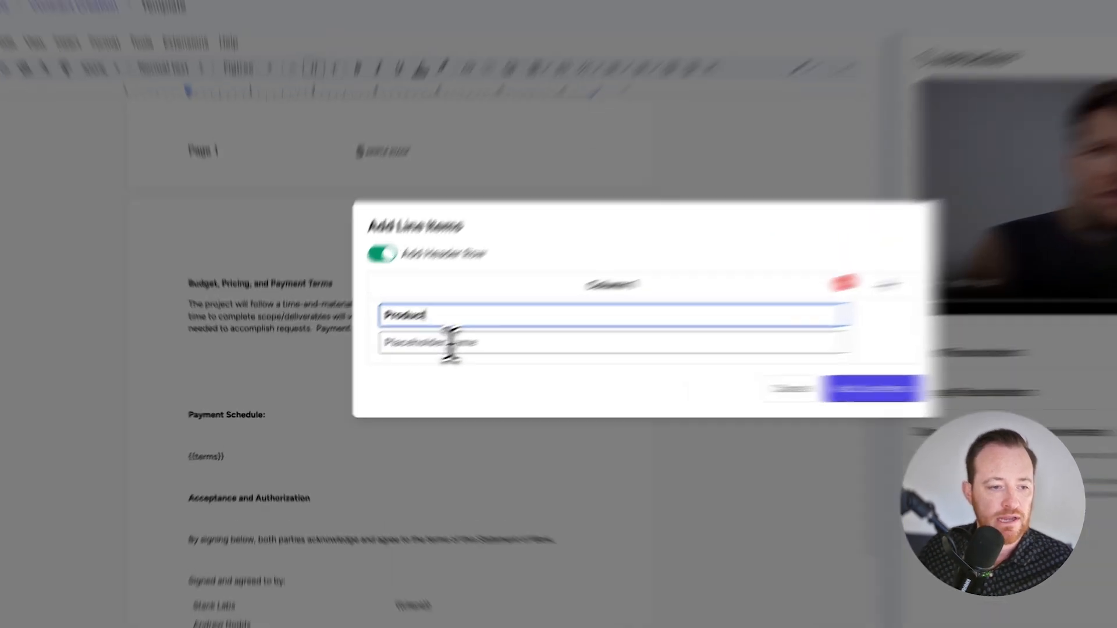
click(403, 359)
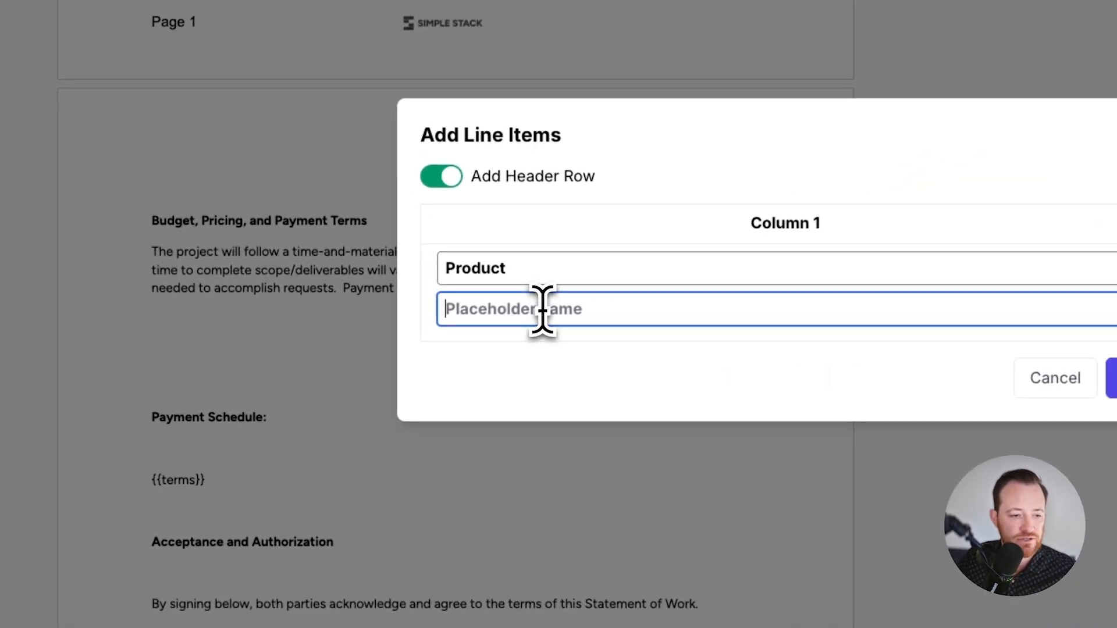
text(Product Name)
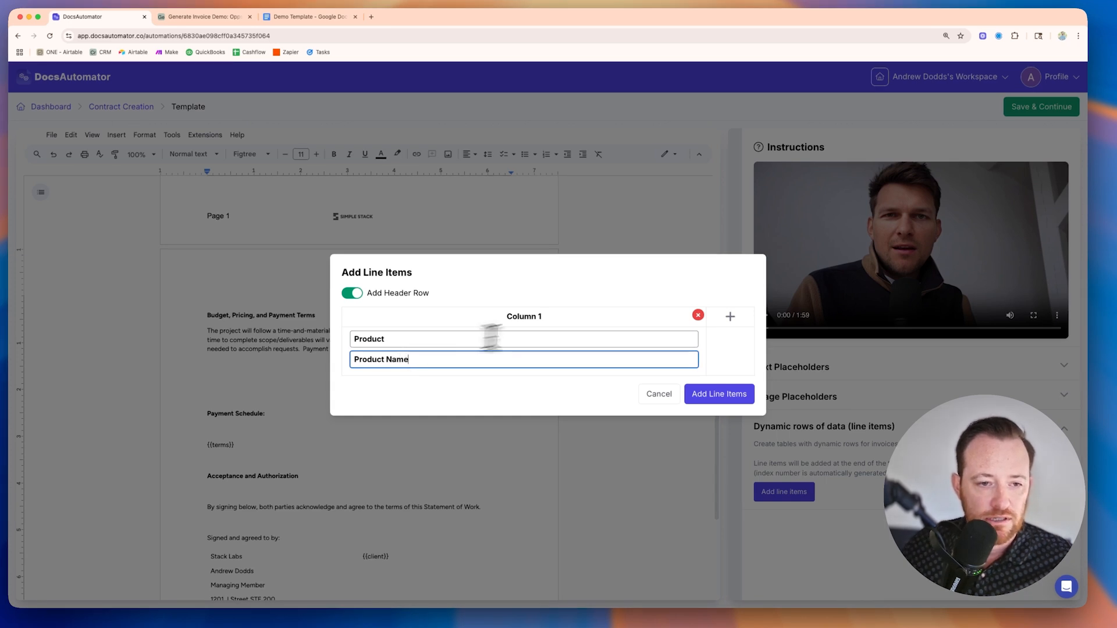
Step: Add a second line item column with the header title Qty and the placeholder name qty
click(730, 317)
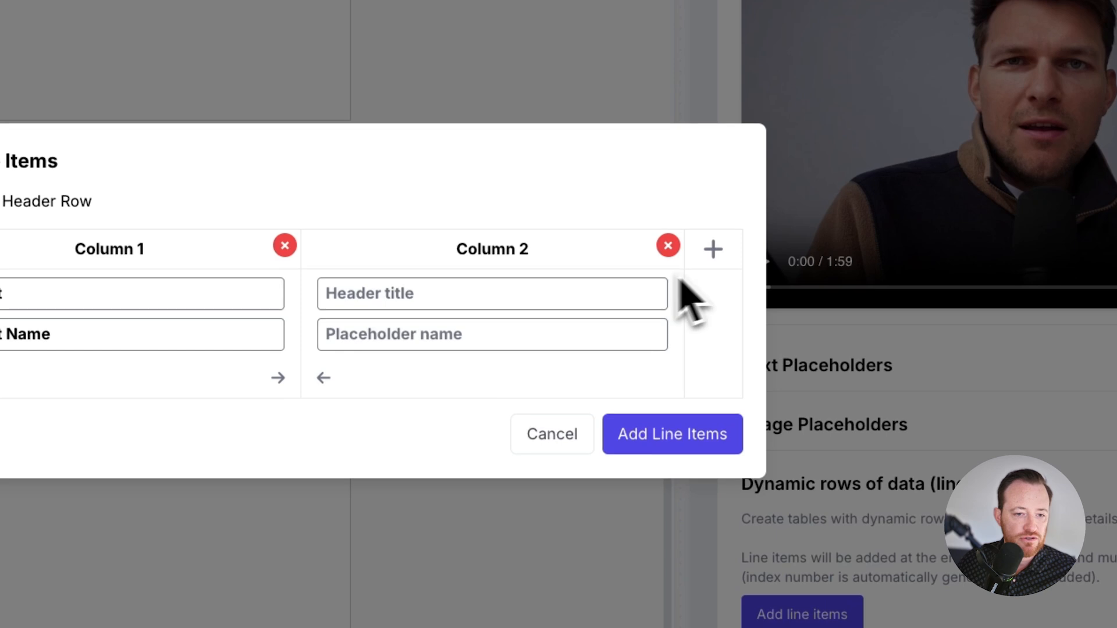
click(426, 289)
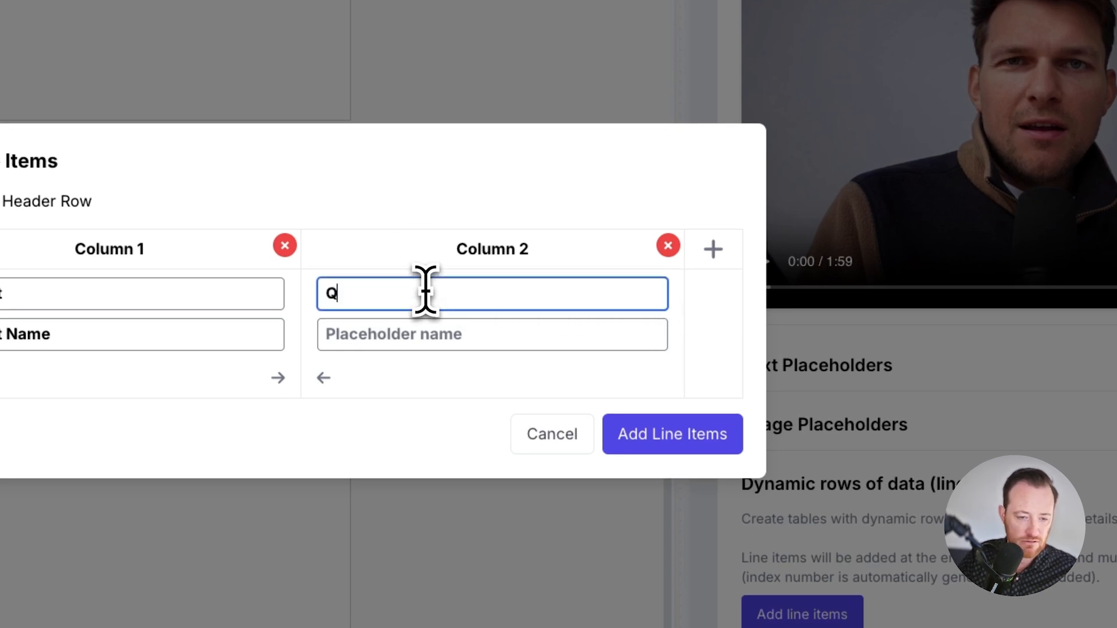
click(457, 345)
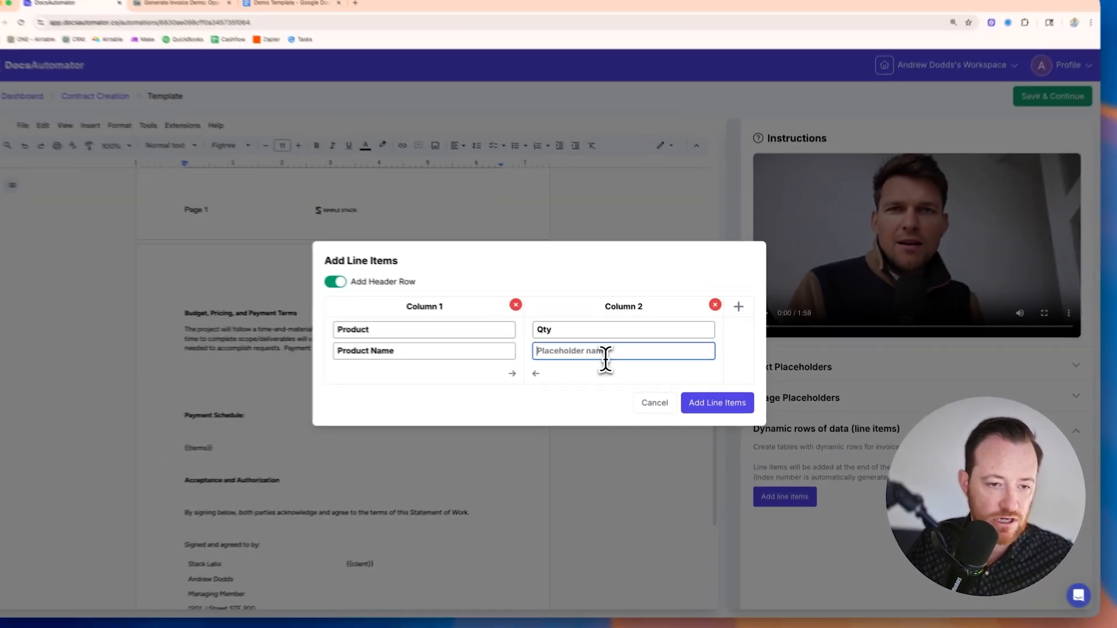
text(qty)
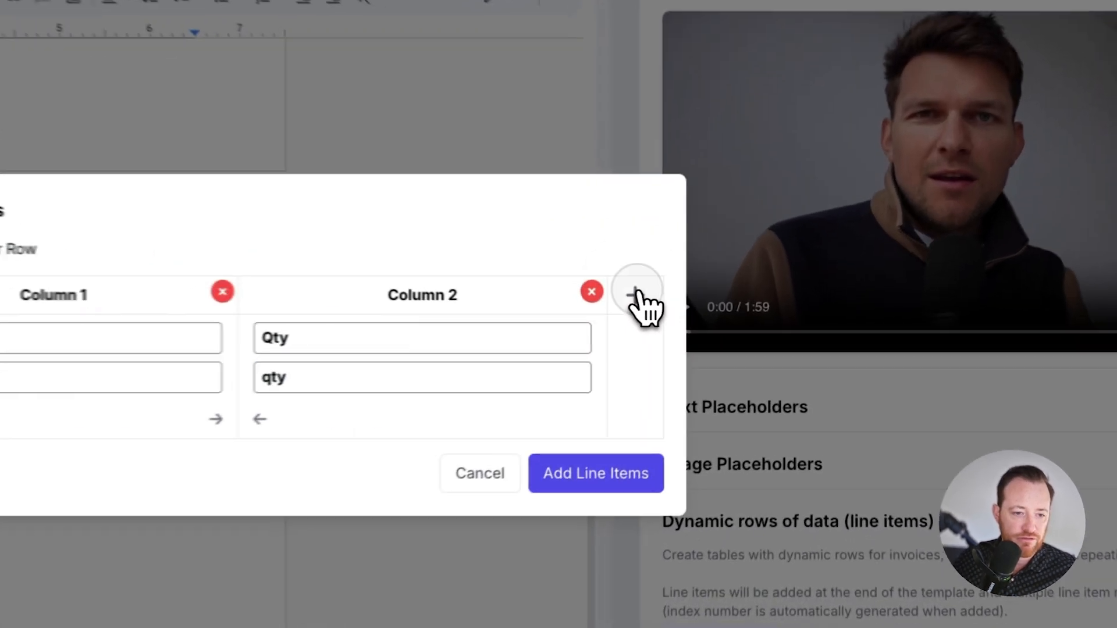
Step: Add a third line item column with the header title Total and placeholder name line item total, and insert the table into the template
click(741, 311)
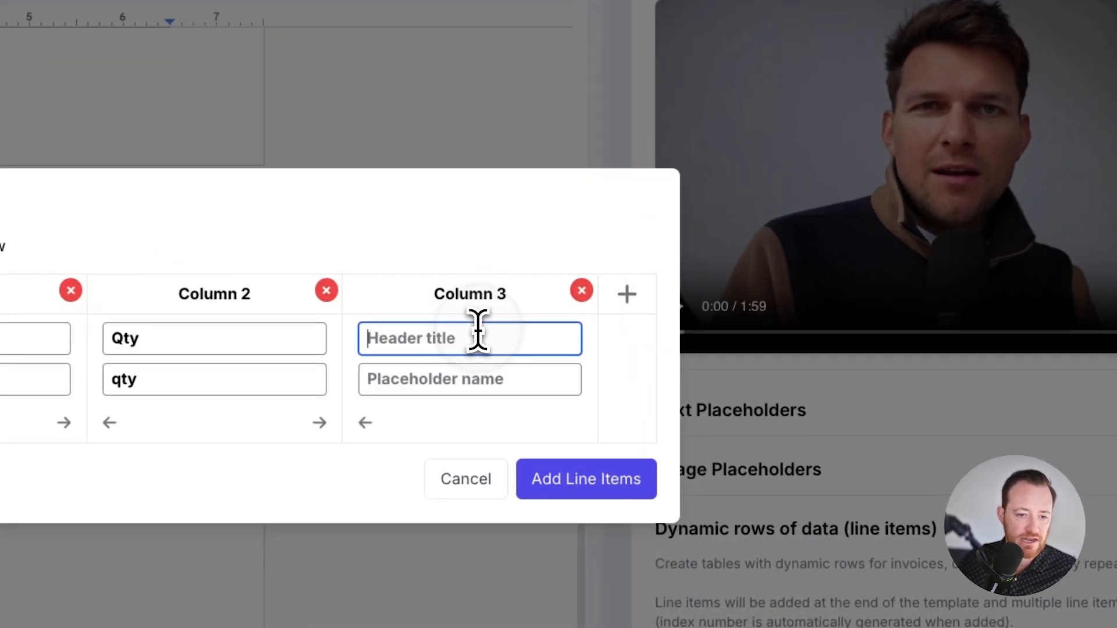
text(Lin)
key(BackSpace)
key(BackSpace)
key(BackSpace)
text(Total)
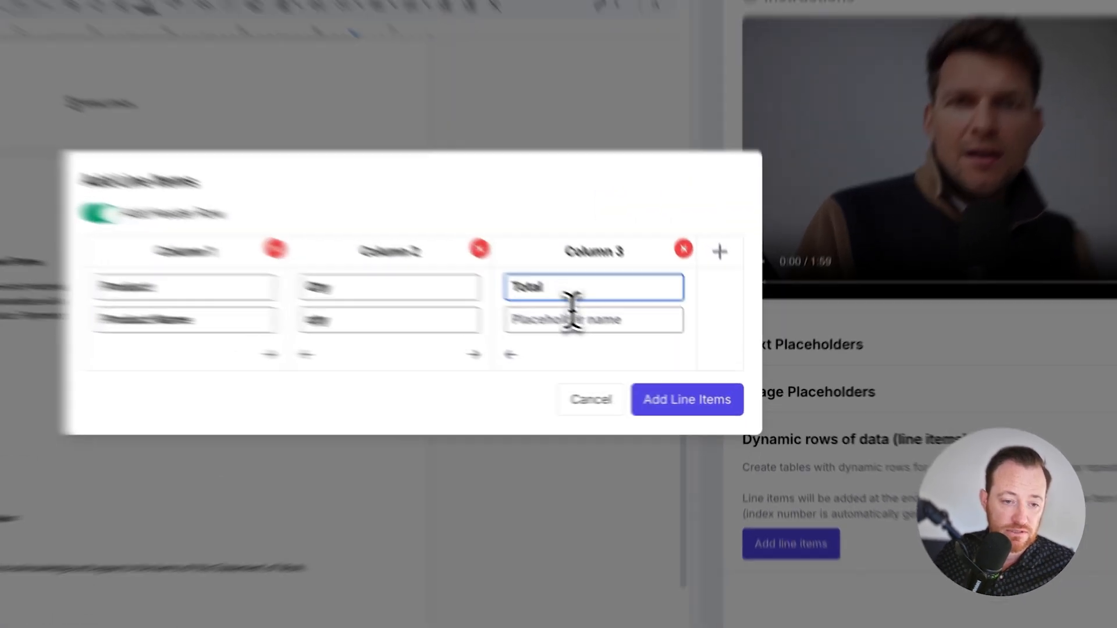
click(656, 353)
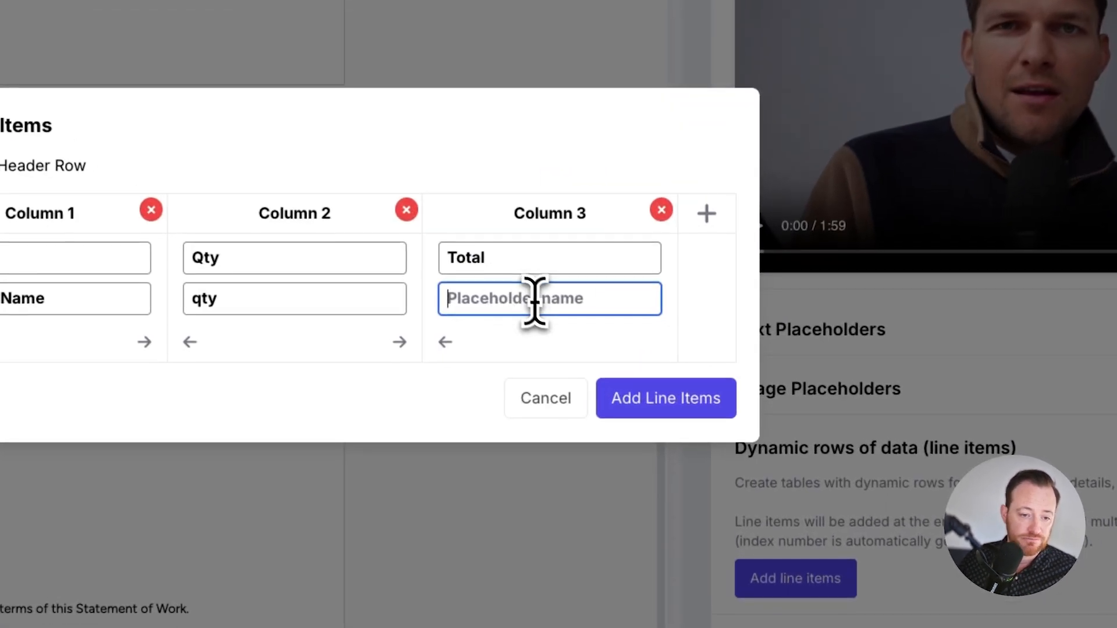
text(line item )
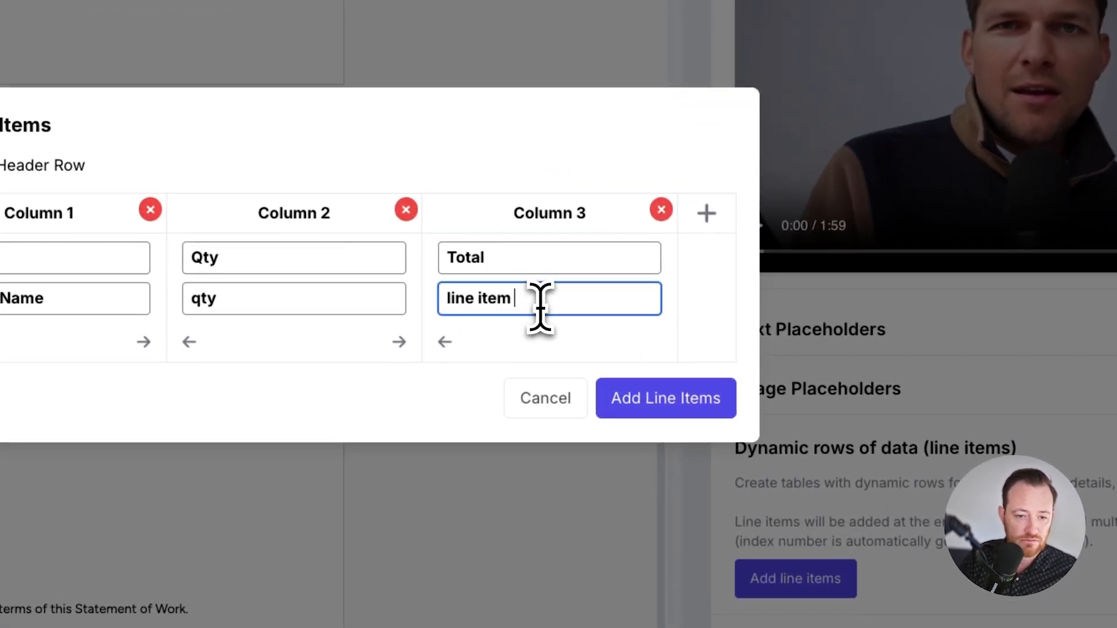
text(total)
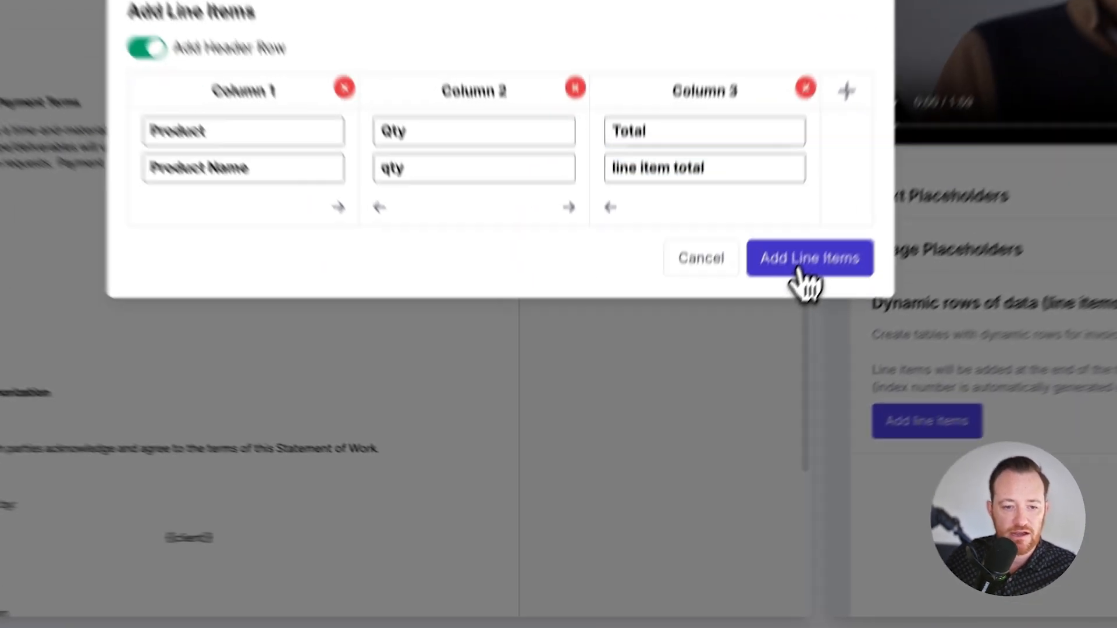
click(716, 403)
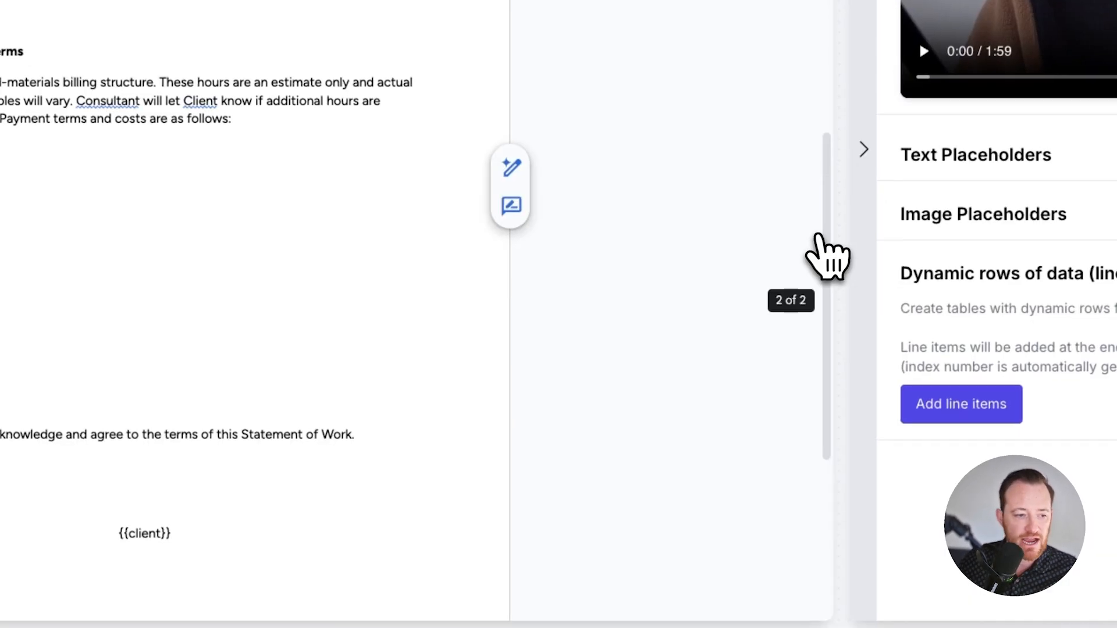
Step: Try to move the line items table beneath the Budget, Pricing, and Payment Terms paragraph, and undo the move
scroll(718, 422, down, 14)
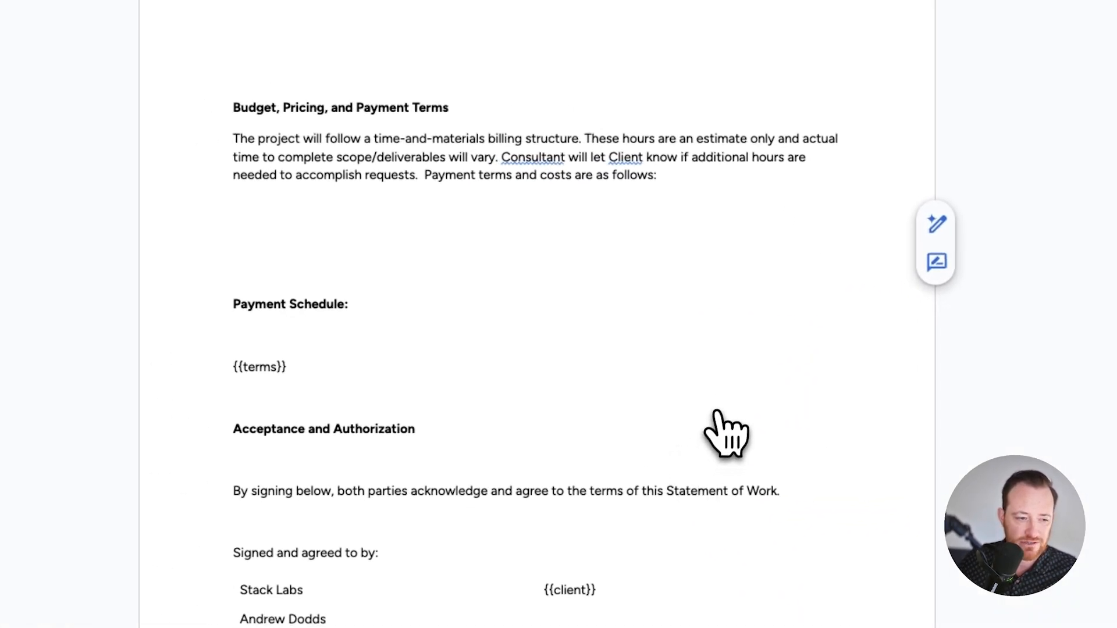
scroll(718, 422, down, 3)
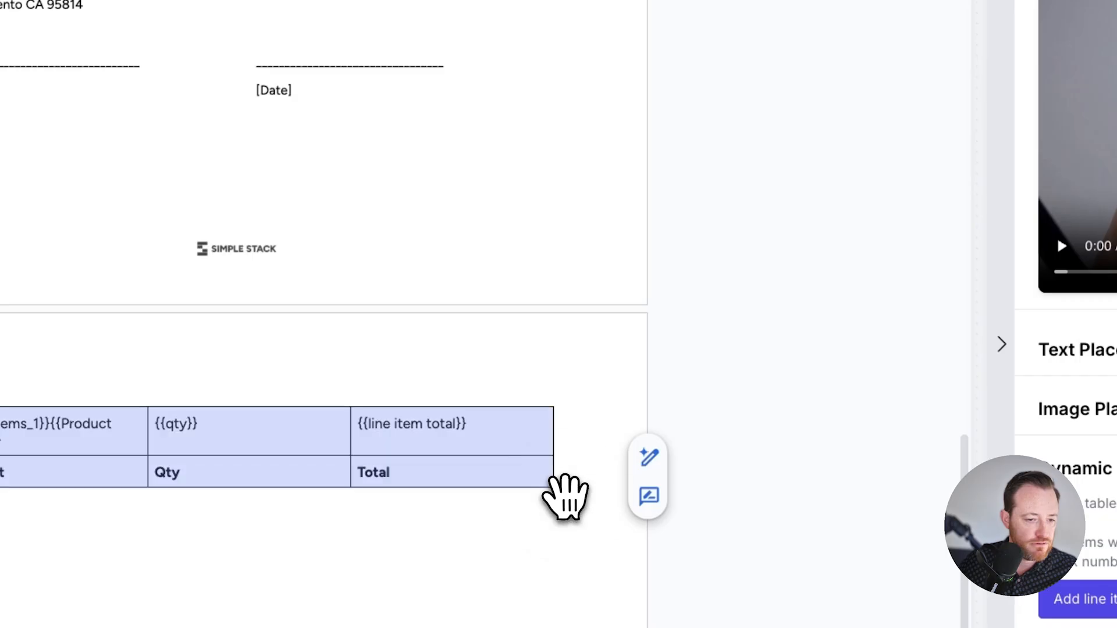
drag(563, 498, 561, 32)
drag(562, 198, 536, 301)
scroll(538, 296, up, 4)
drag(503, 263, 512, 312)
scroll(504, 267, up, 2)
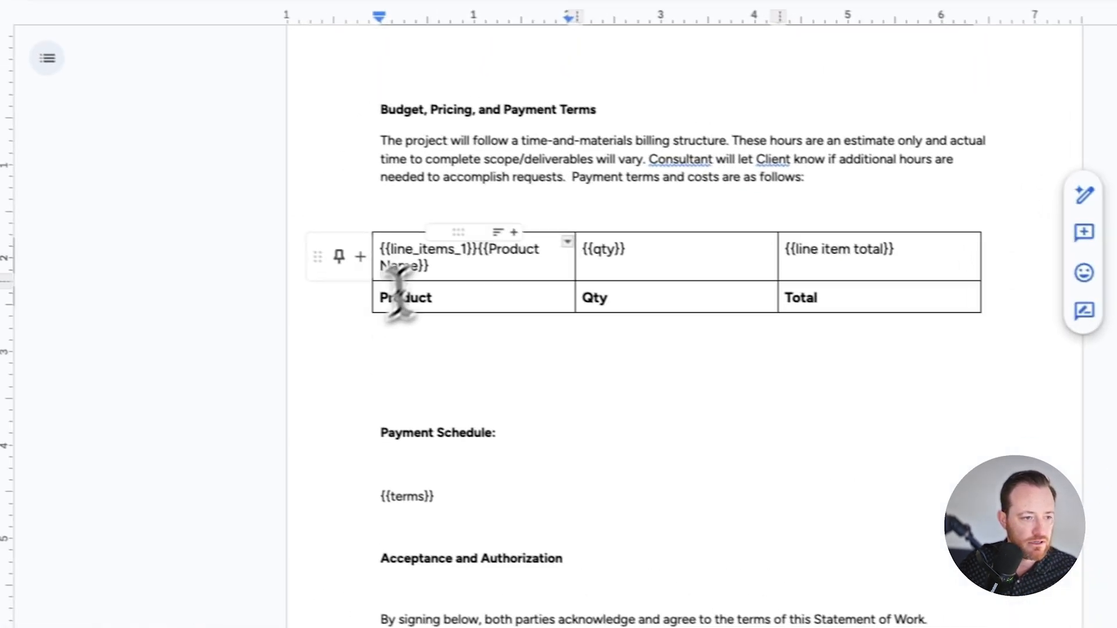
scroll(582, 477, down, 7)
scroll(611, 557, up, 4)
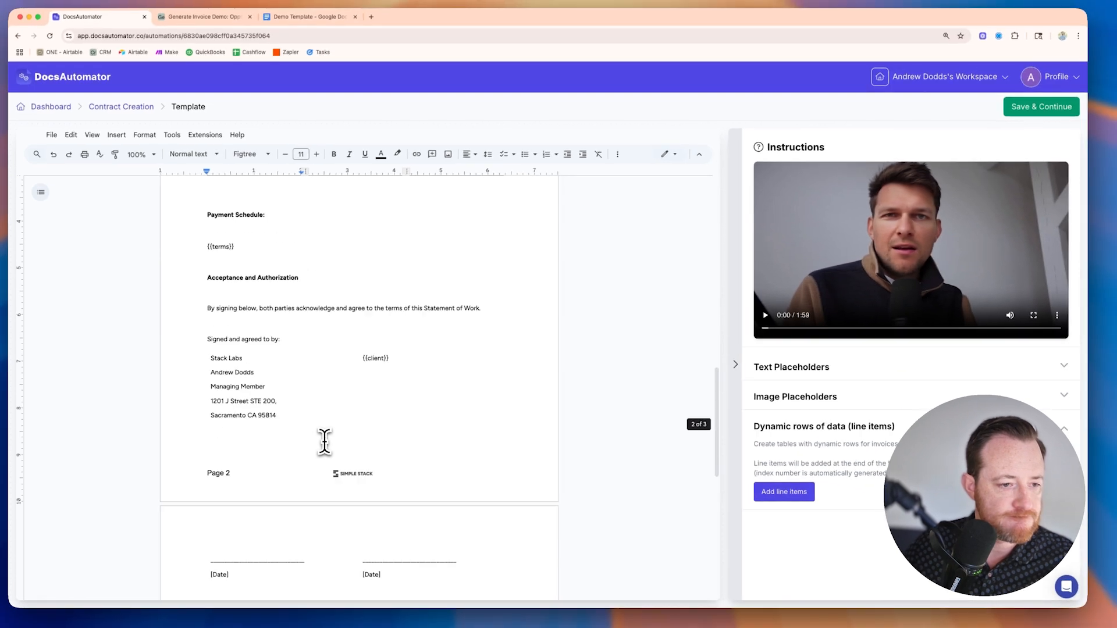
scroll(324, 442, down, 4)
key(super+z)
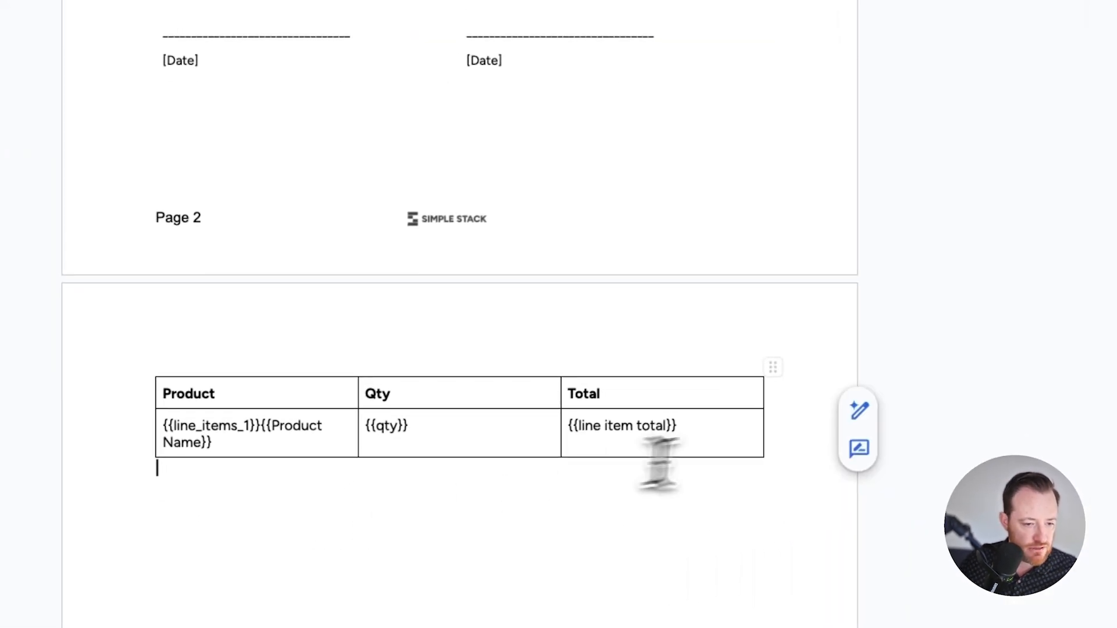
Step: Move the line items table from the document's end to just below the Budget, Pricing, and Payment Terms paragraph
drag(769, 370, 516, 354)
scroll(529, 403, up, 3)
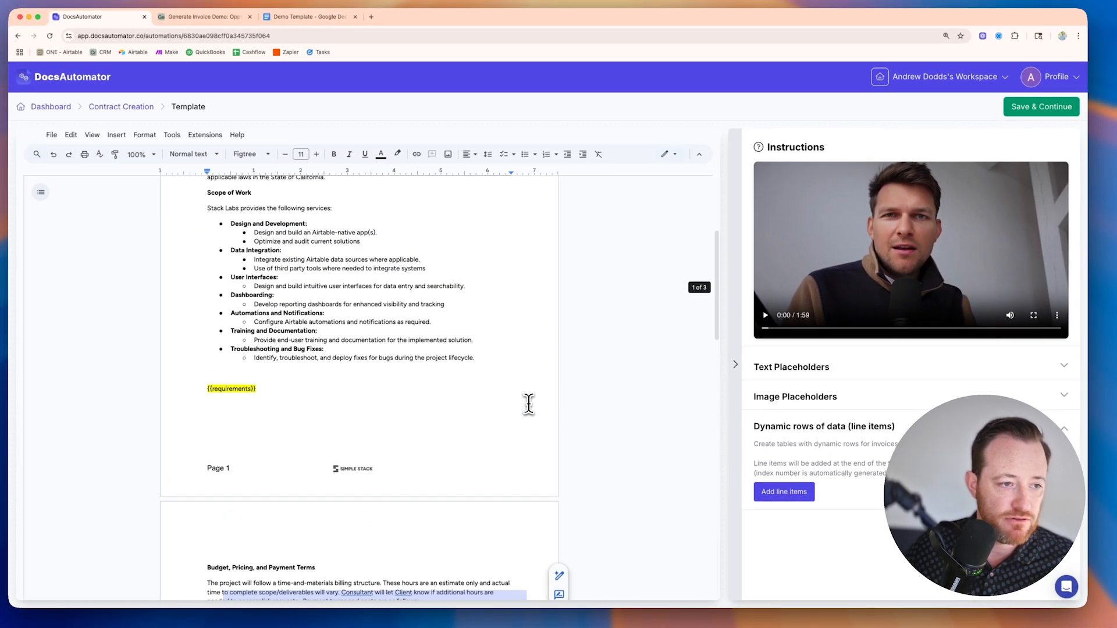
scroll(528, 403, down, 4)
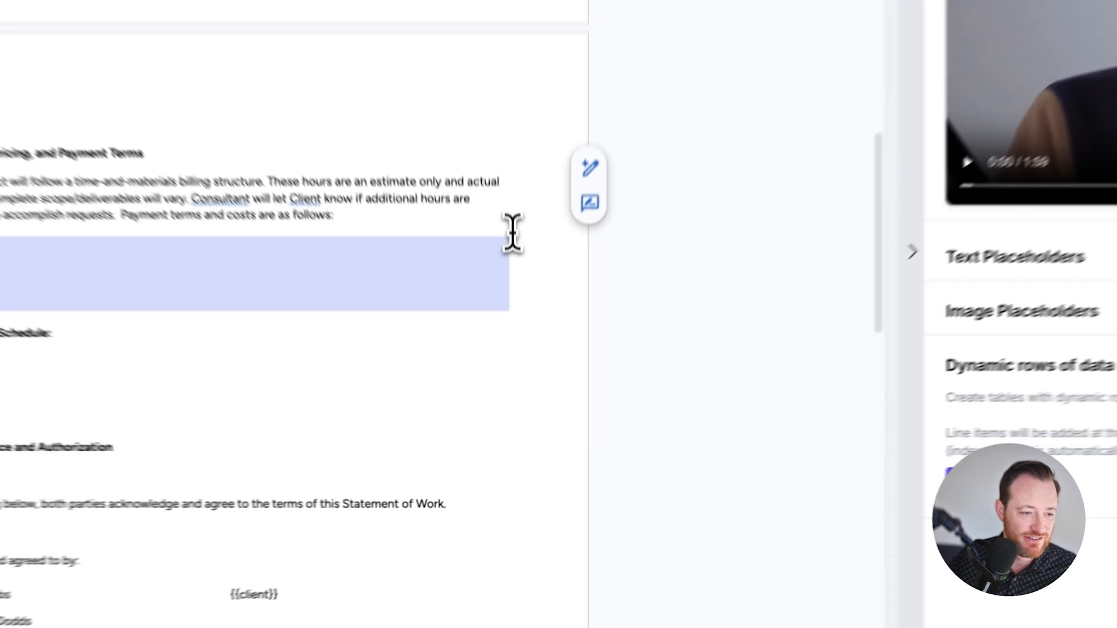
drag(512, 233, 521, 242)
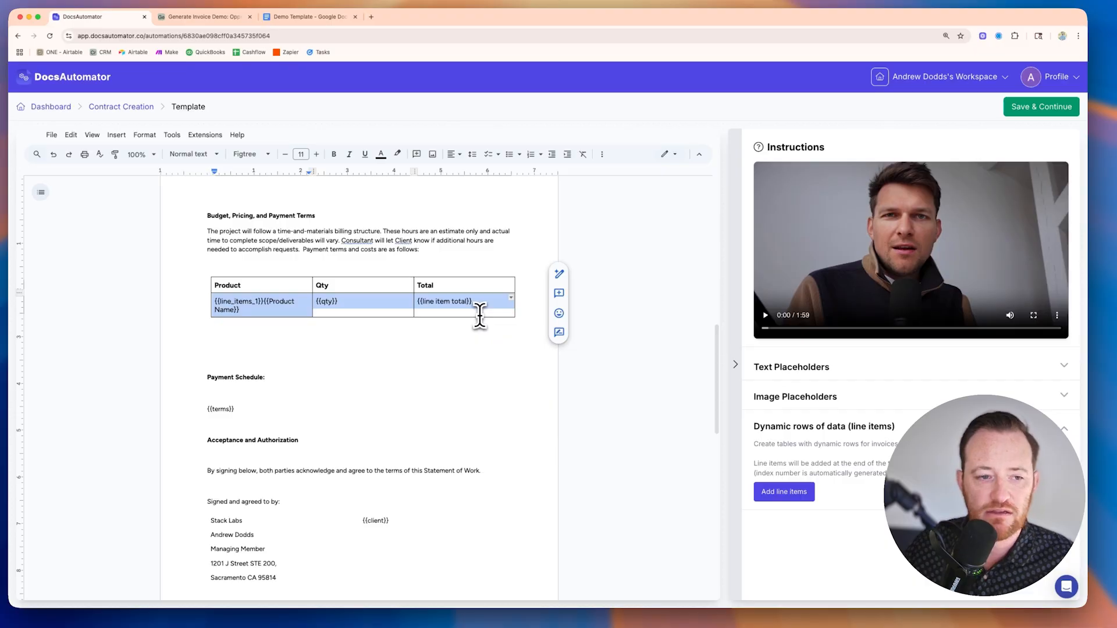
Step: Insert a row below the line item placeholders with a bold TOTAL label and the placeholder {{grand total}} in the Total column
right_click(479, 315)
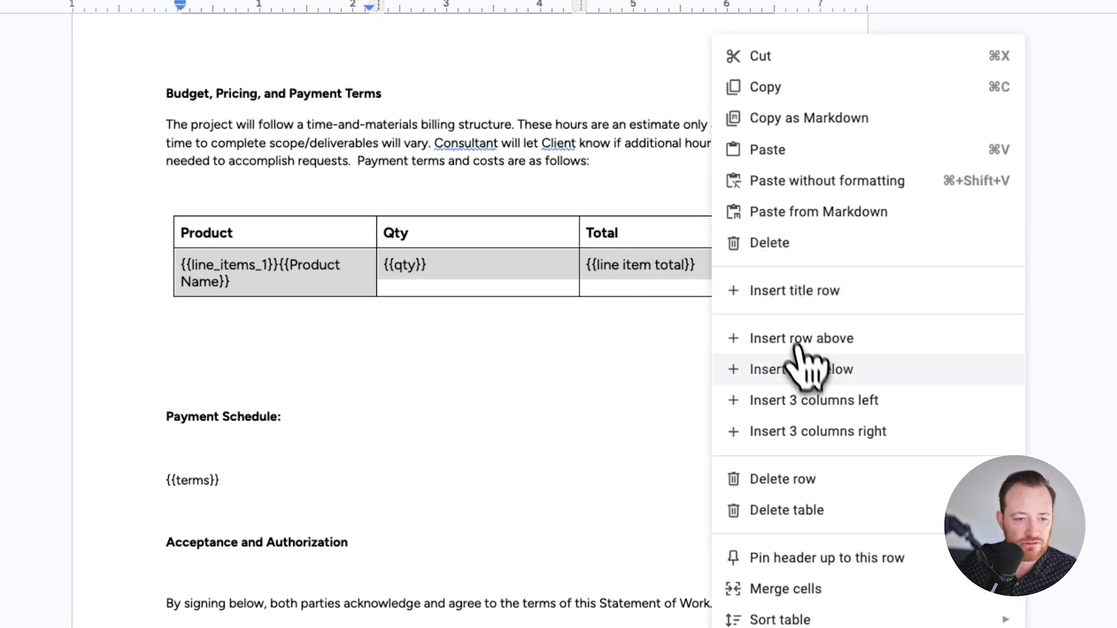
click(814, 371)
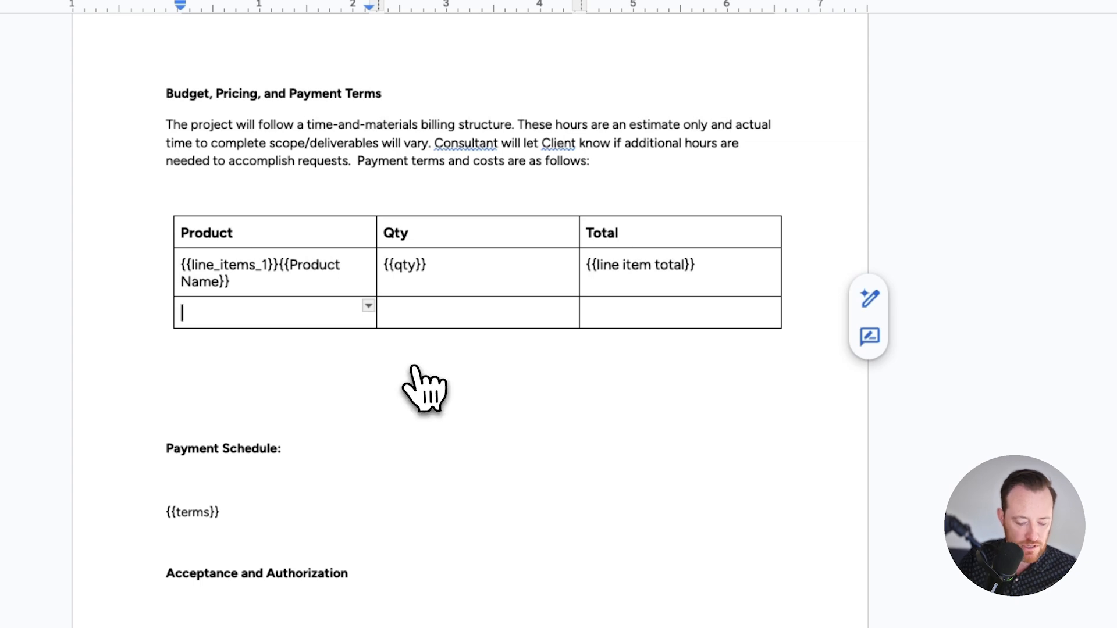
text(TOTAL)
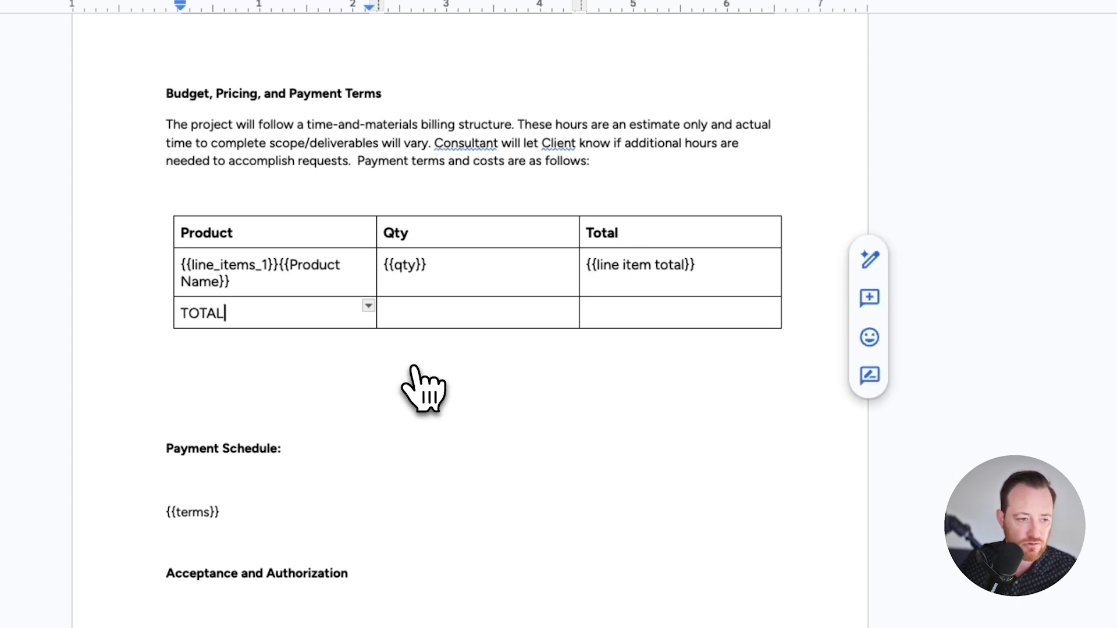
triple_click(222, 316)
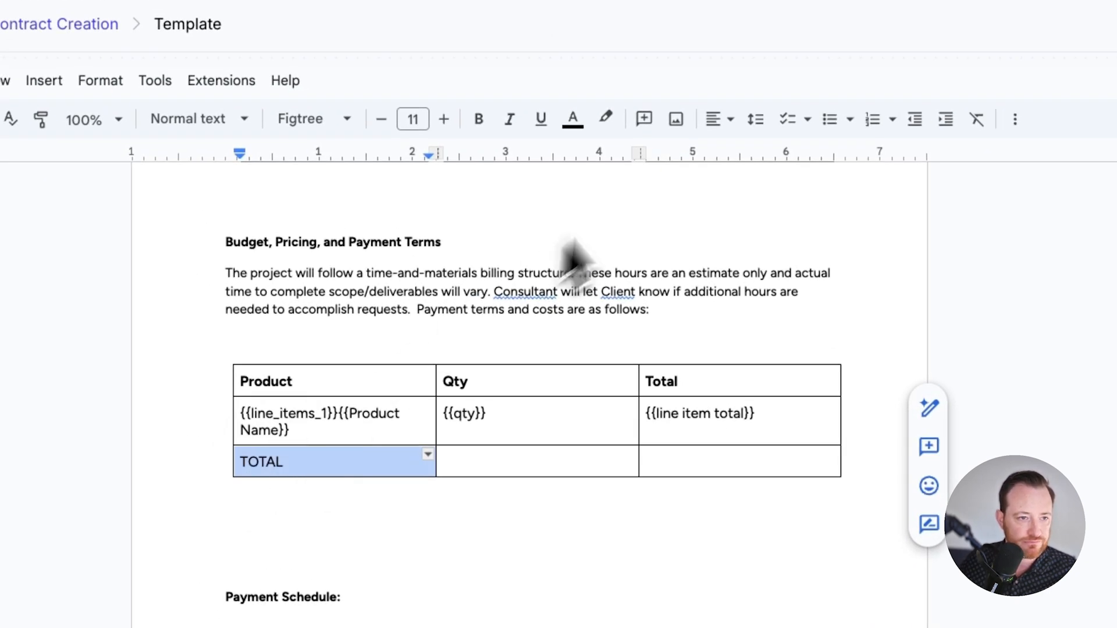
click(482, 120)
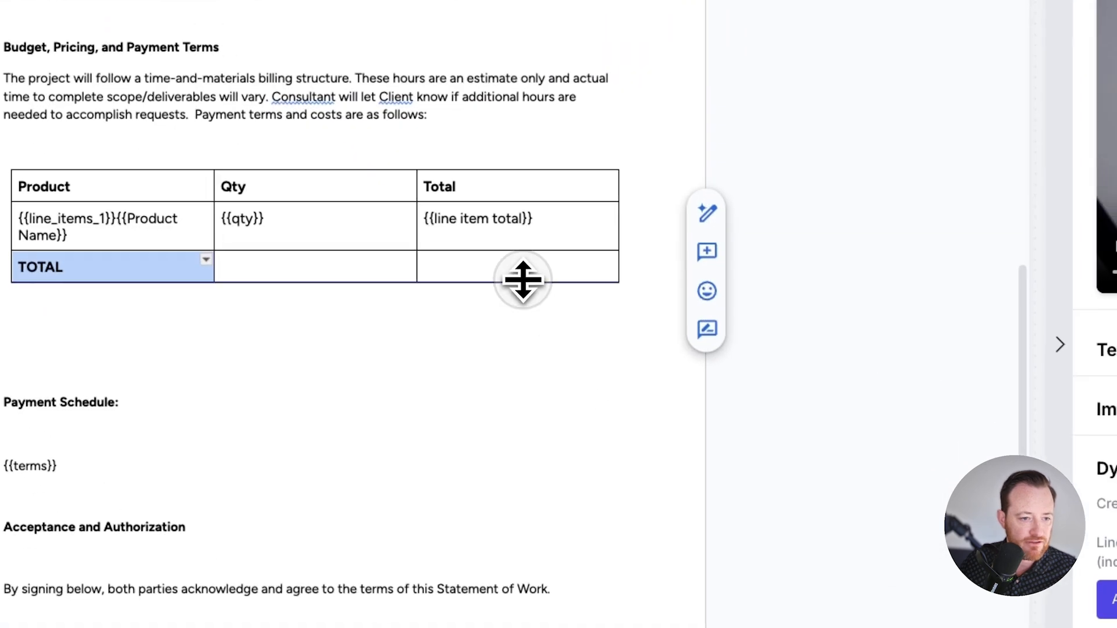
click(520, 270)
text({{grand total)
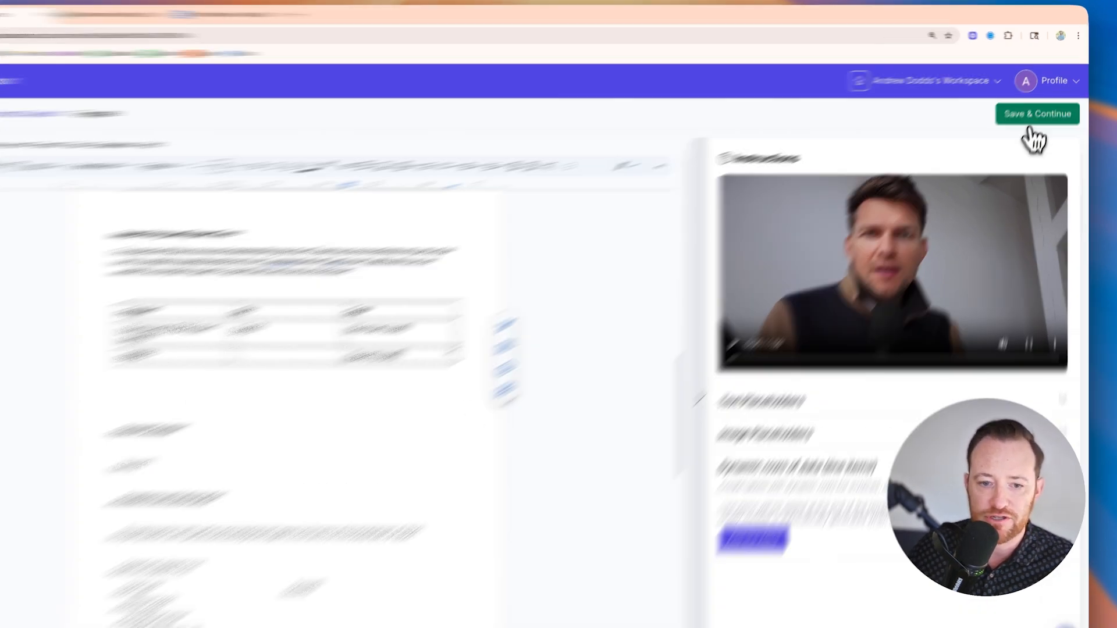
Step: Save the edited template and continue to the automation's Airtable Data Mapping section
click(1041, 106)
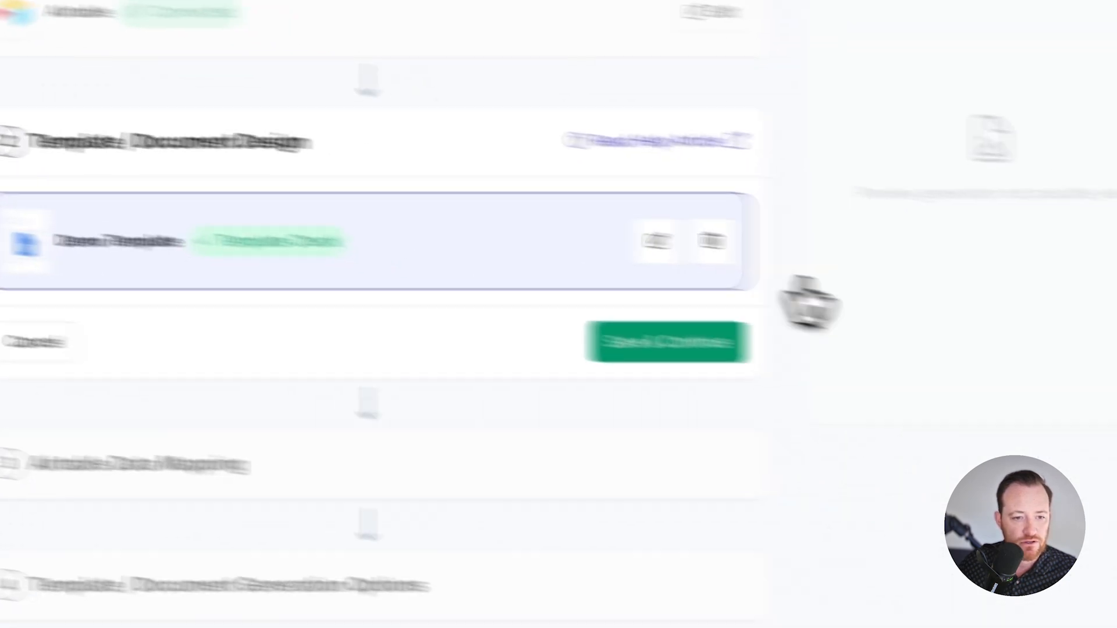
click(696, 341)
scroll(655, 426, down, 2)
scroll(464, 386, down, 5)
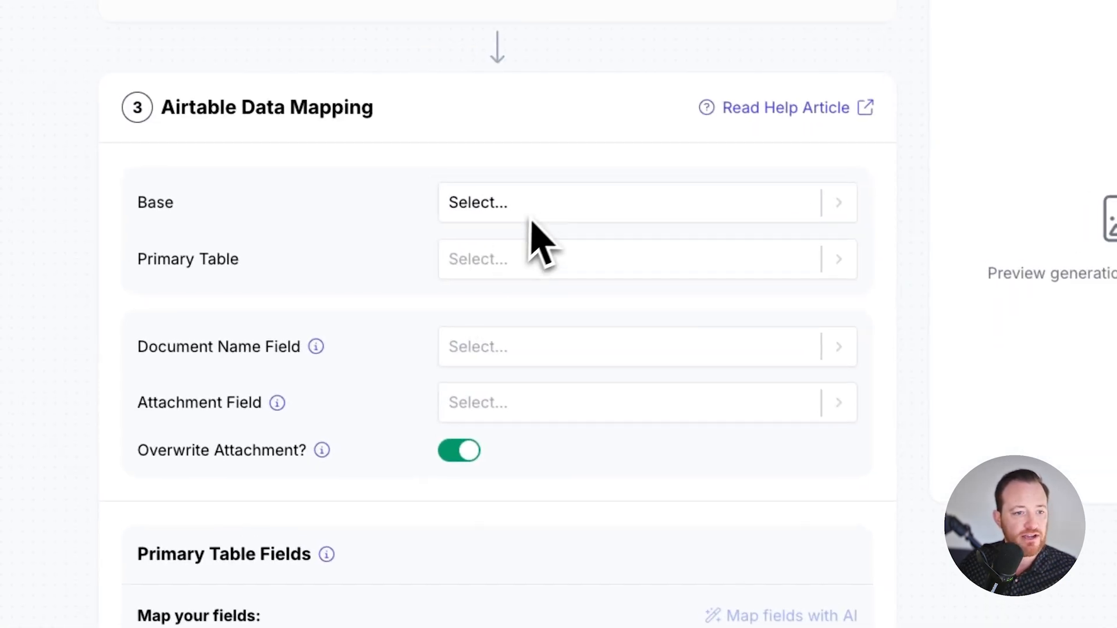
Step: Set the data mapping's base to Generate Invoice Demo and its primary table to Opps
click(546, 204)
text(ge)
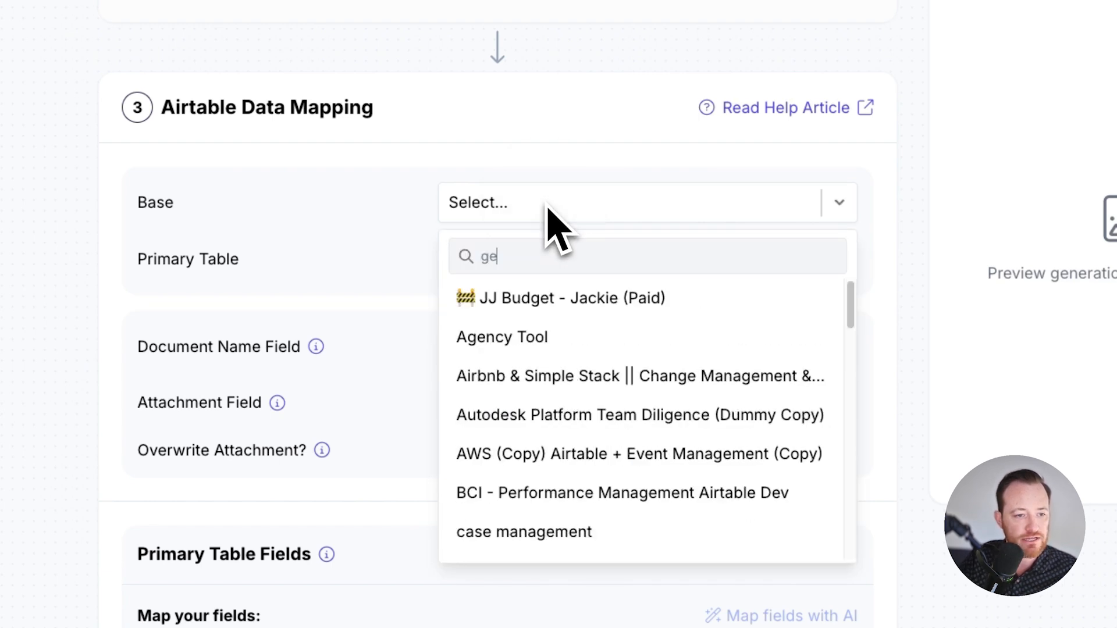
text(nerate)
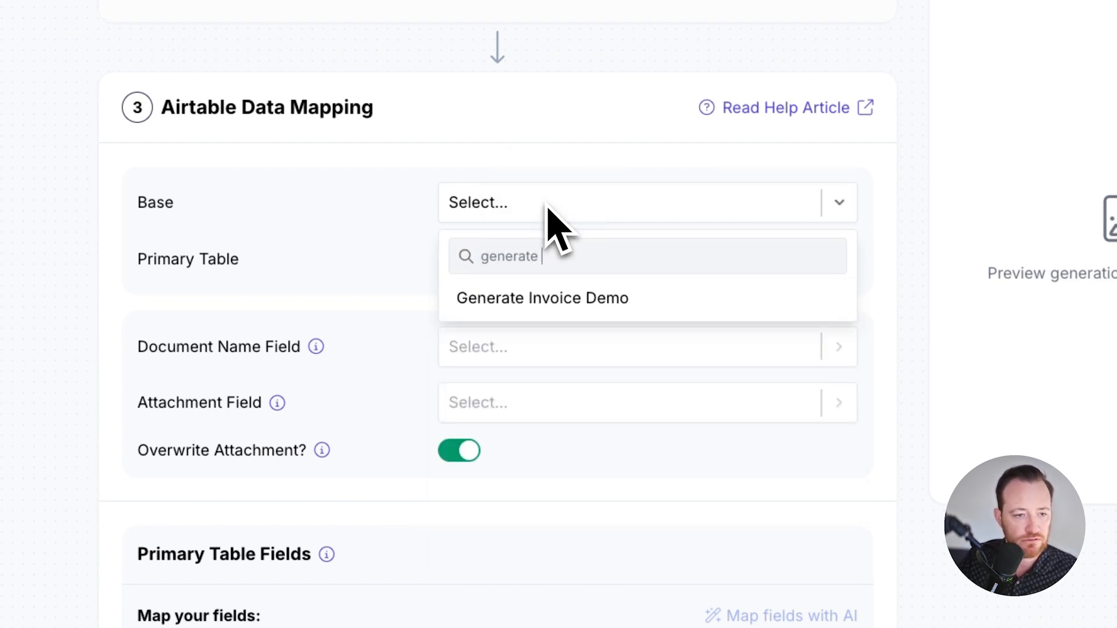
click(616, 300)
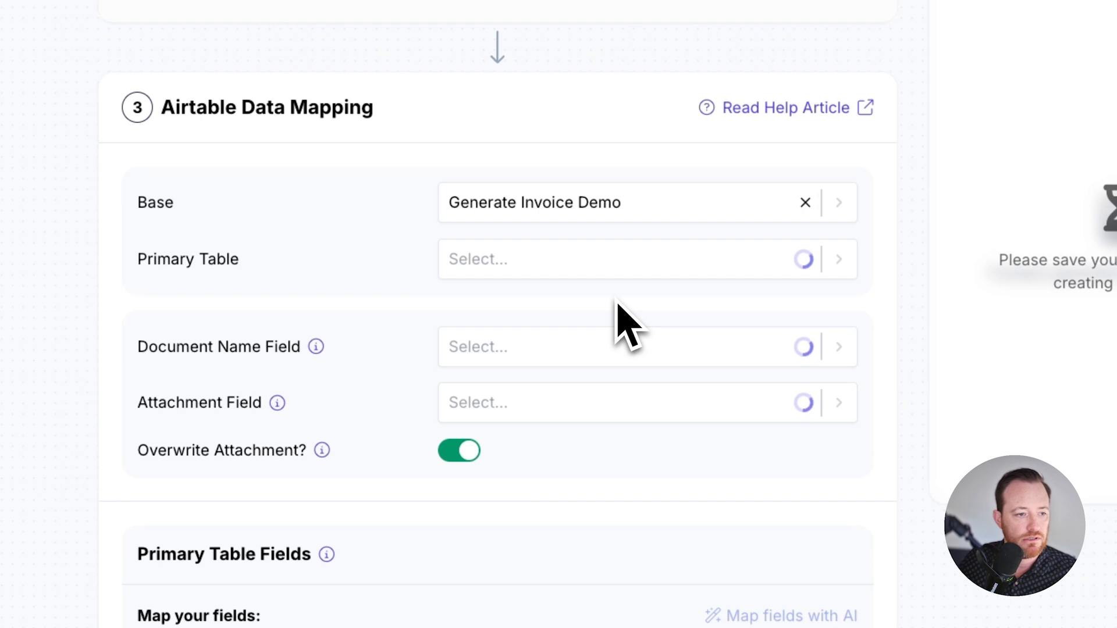
click(534, 268)
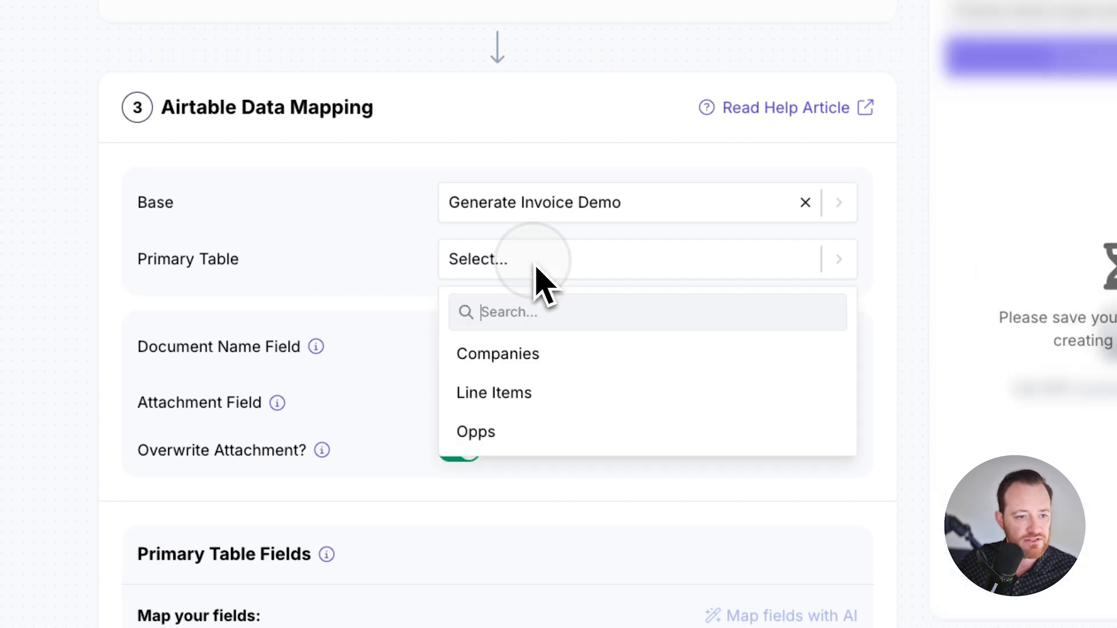
click(567, 430)
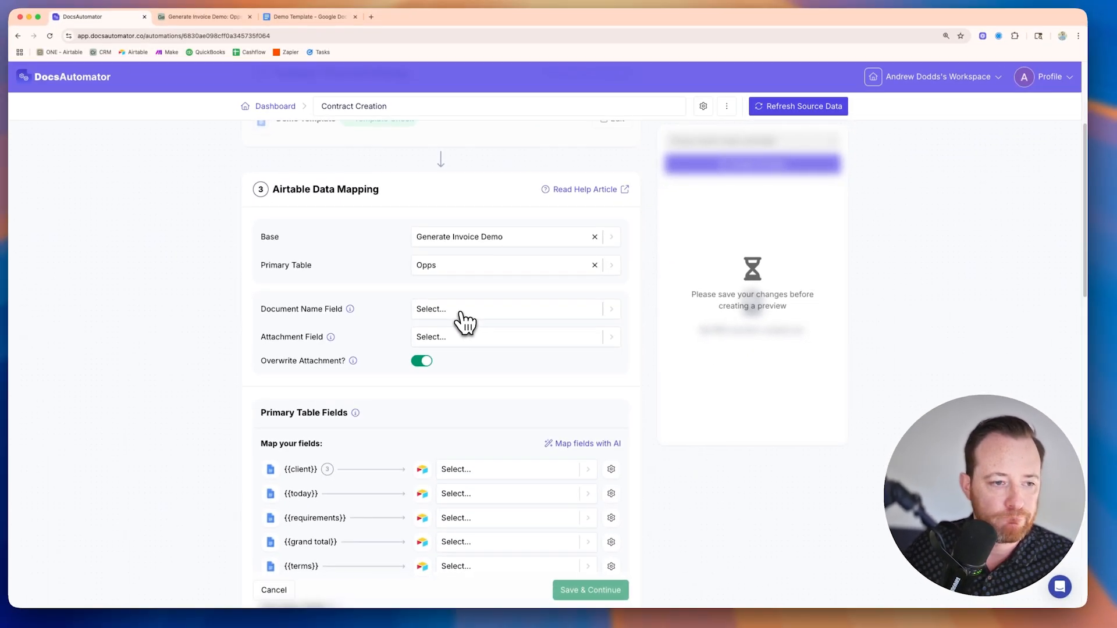
Step: Set the document name field to Name and the attachment field to Contract Copy
mouse_move(350, 310)
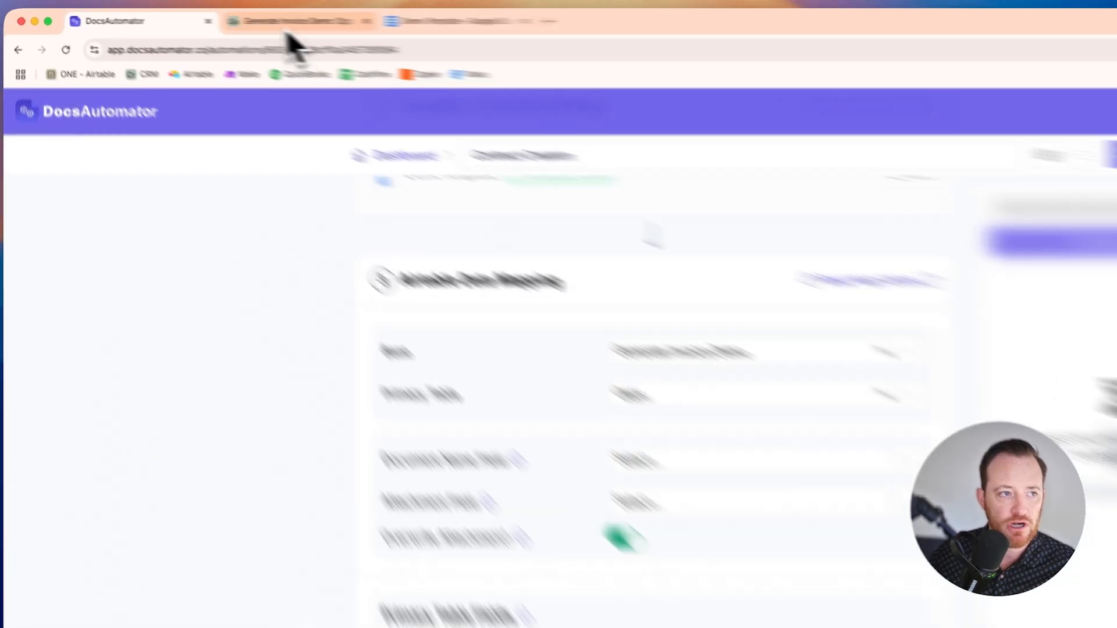
click(291, 23)
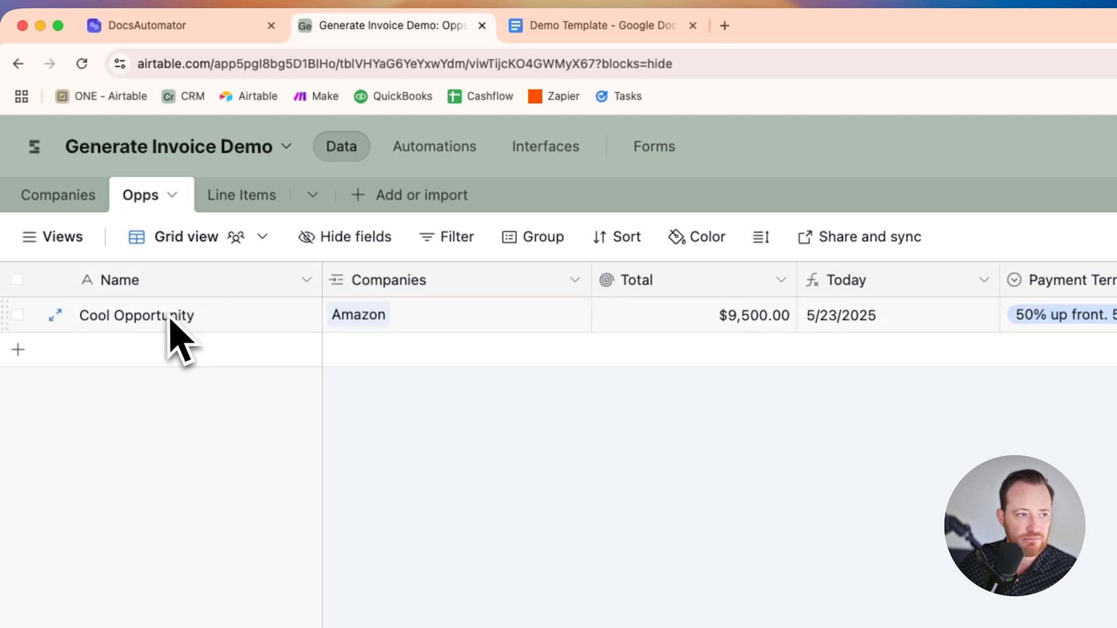
click(605, 29)
click(177, 26)
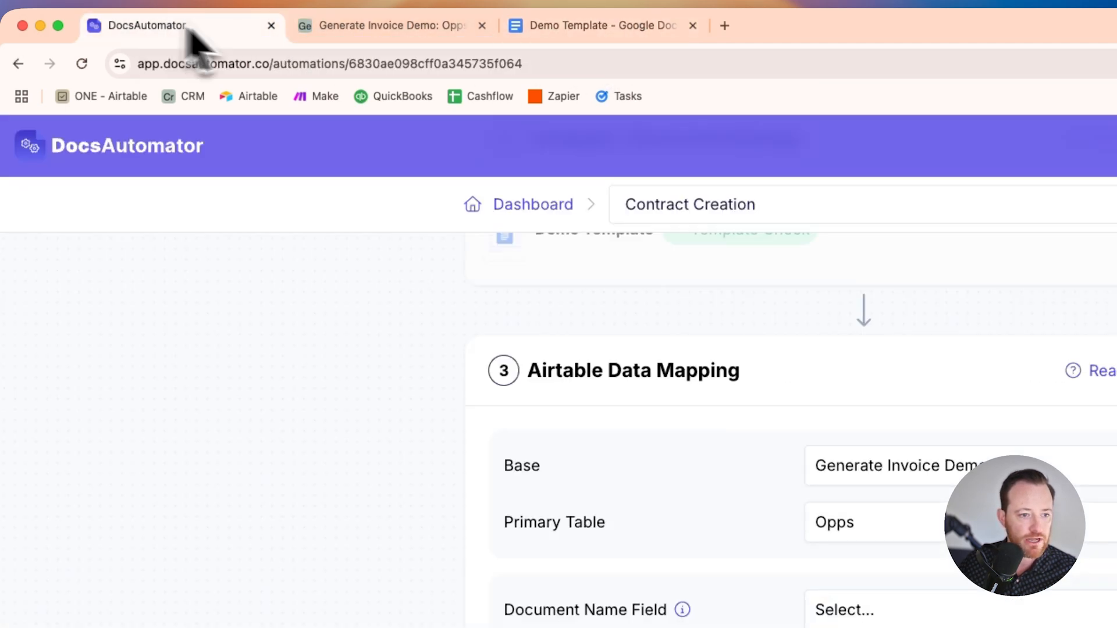
click(684, 255)
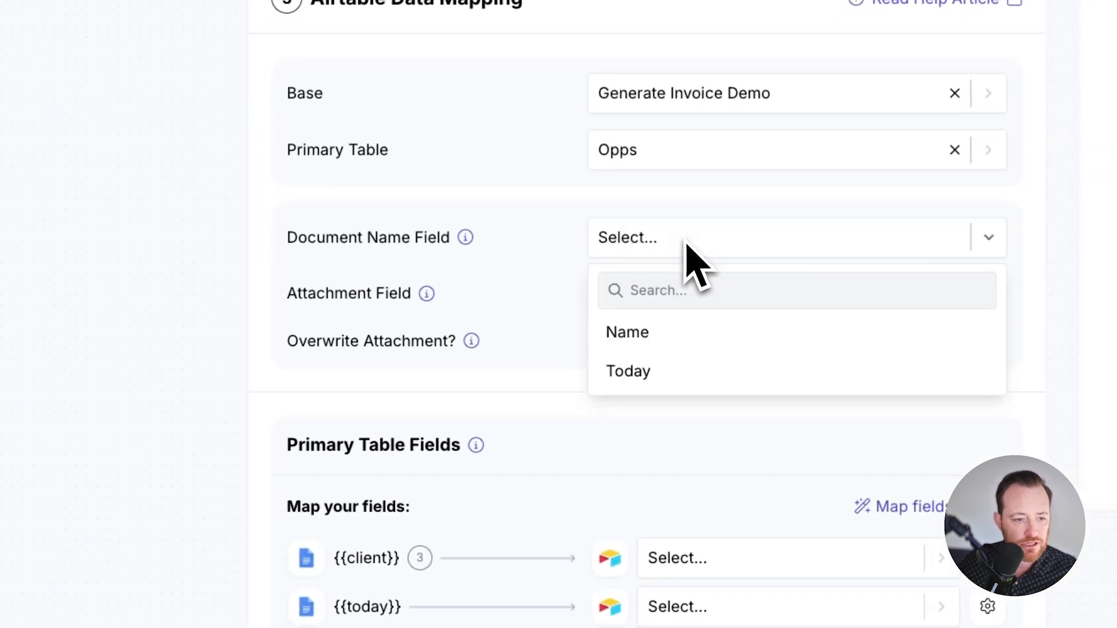
click(675, 333)
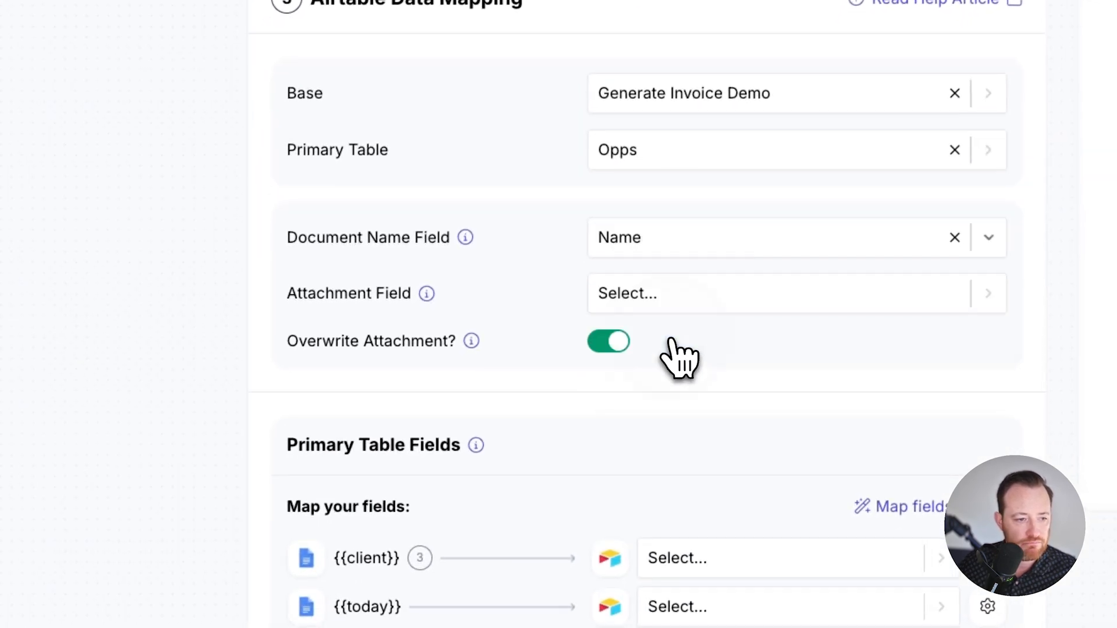
click(667, 300)
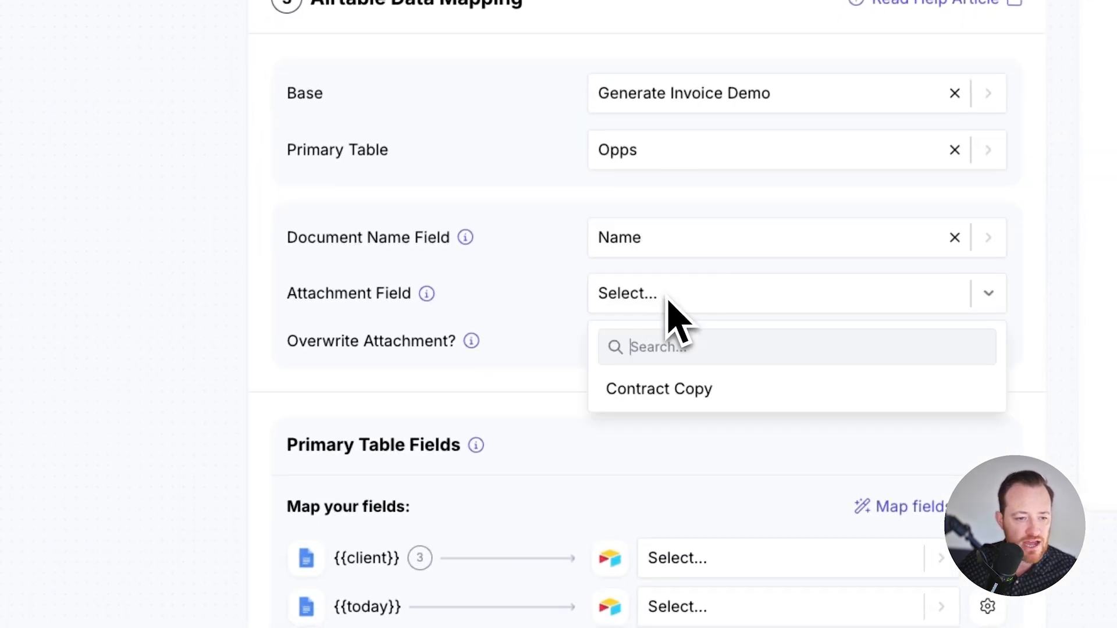
click(691, 398)
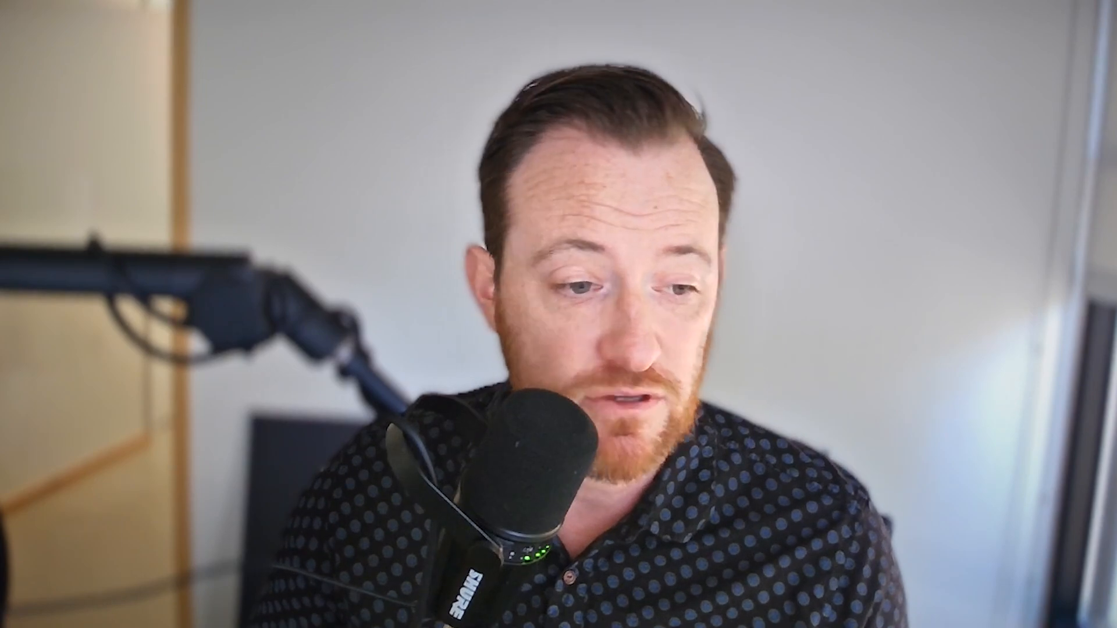
Step: Map the {{client}} placeholder to the Companies field and the {{today}} placeholder to the Today field
scroll(537, 361, down, 5)
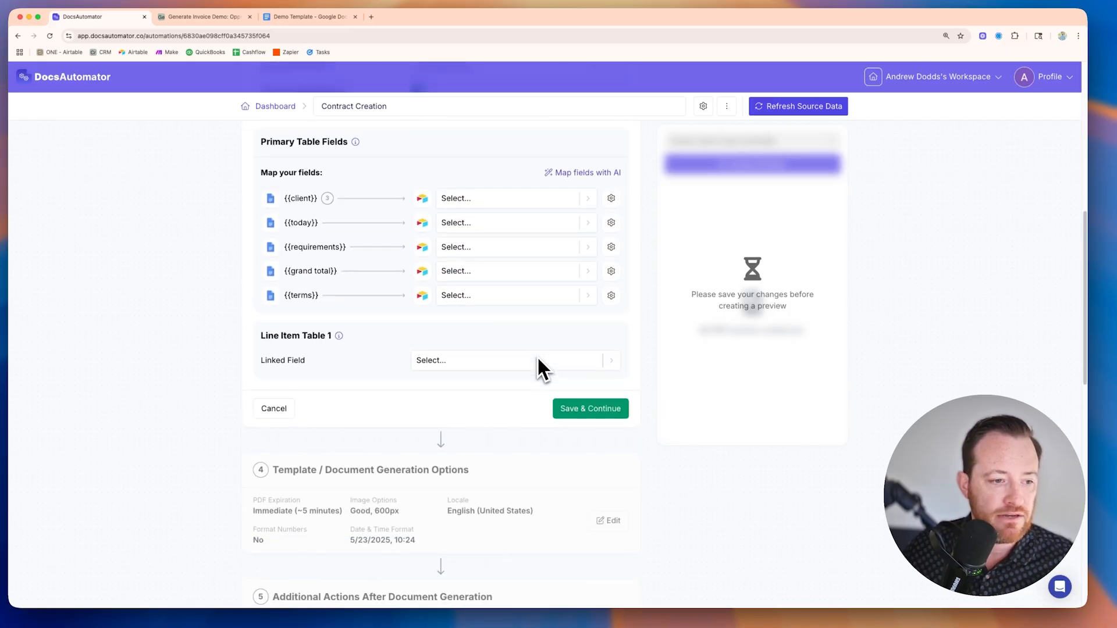
scroll(512, 293, up, 3)
scroll(508, 289, down, 1)
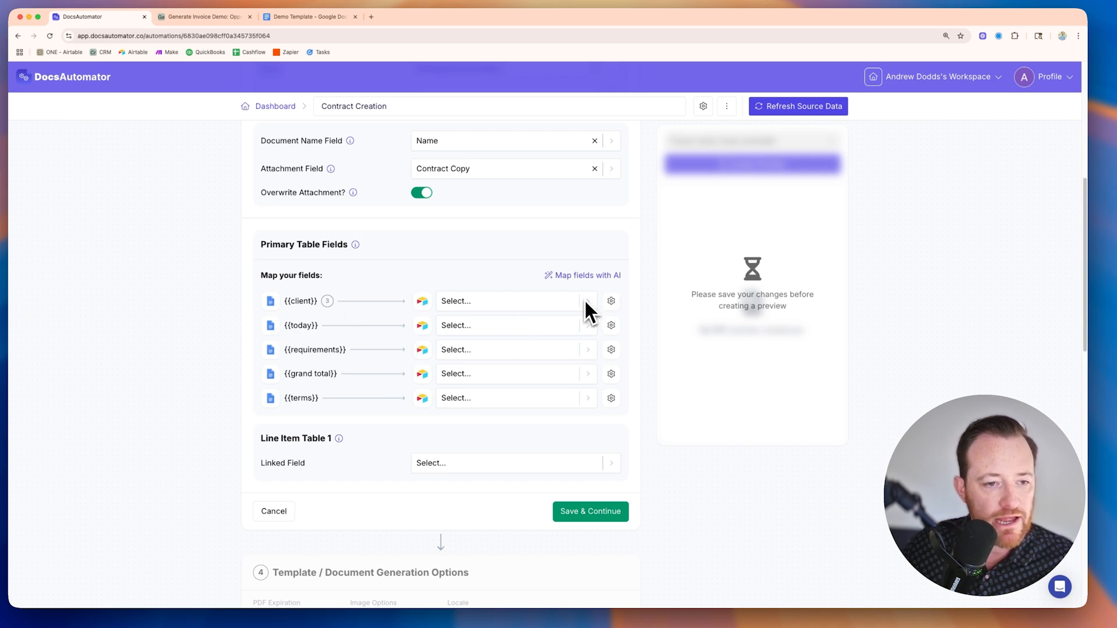
click(585, 301)
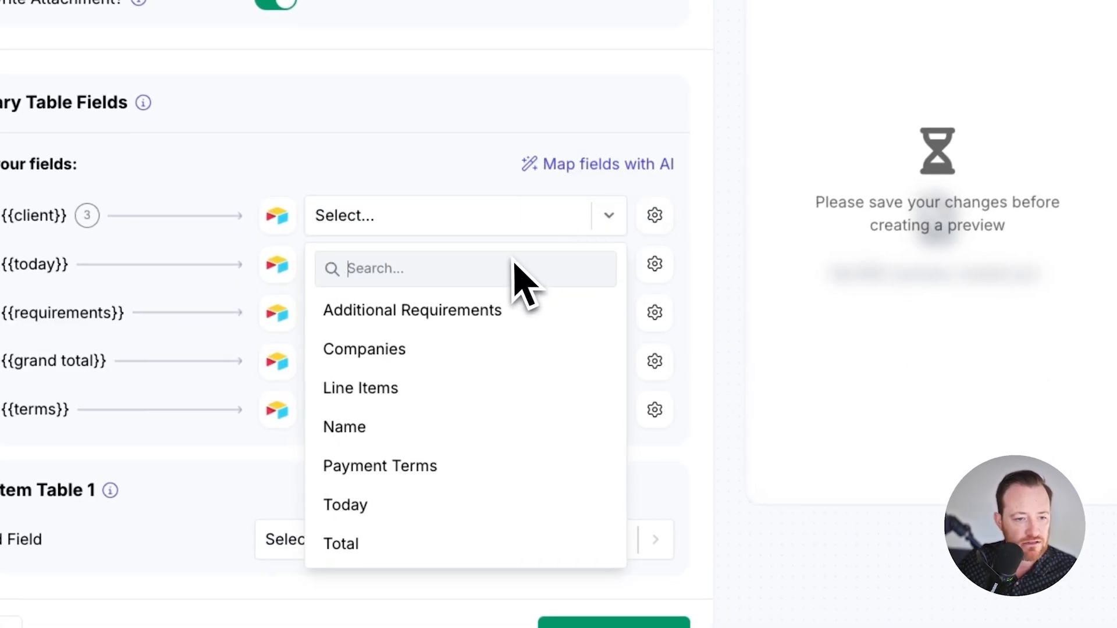
scroll(499, 372, down, 1)
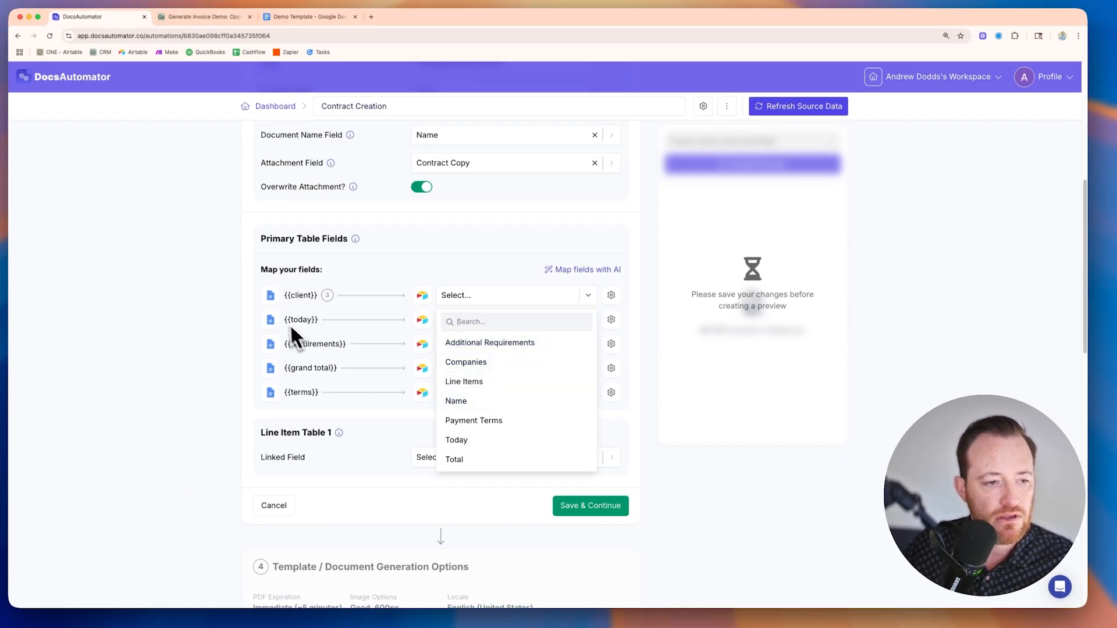
click(486, 365)
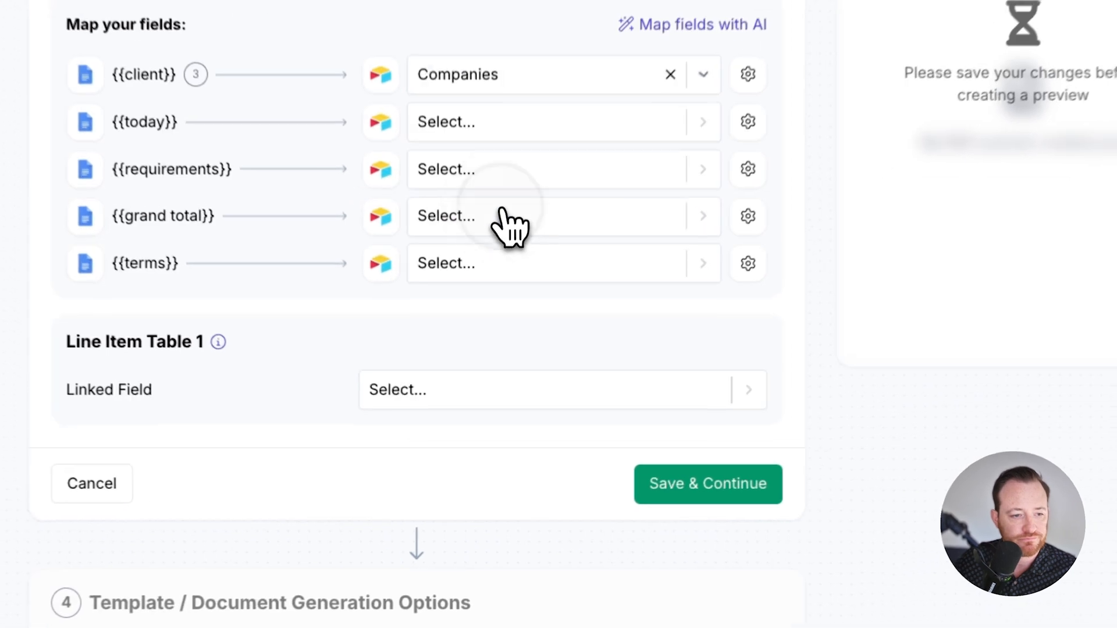
click(539, 324)
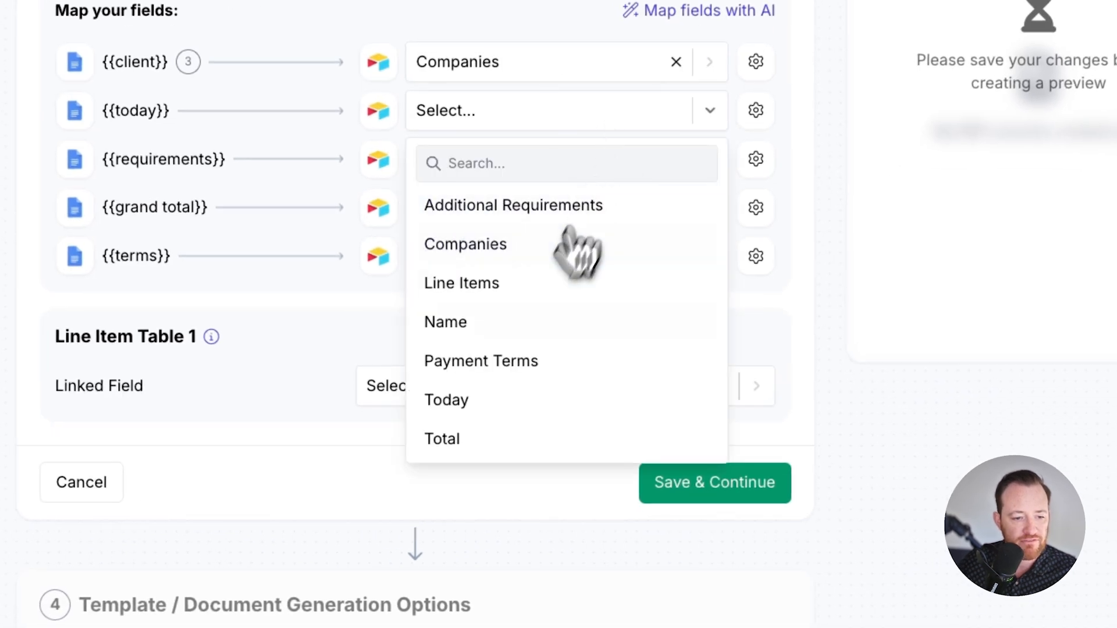
click(524, 402)
Step: Map {{requirements}} to Additional Requirements, {{grand total}} to Total, and {{terms}} to Payment Terms
click(527, 152)
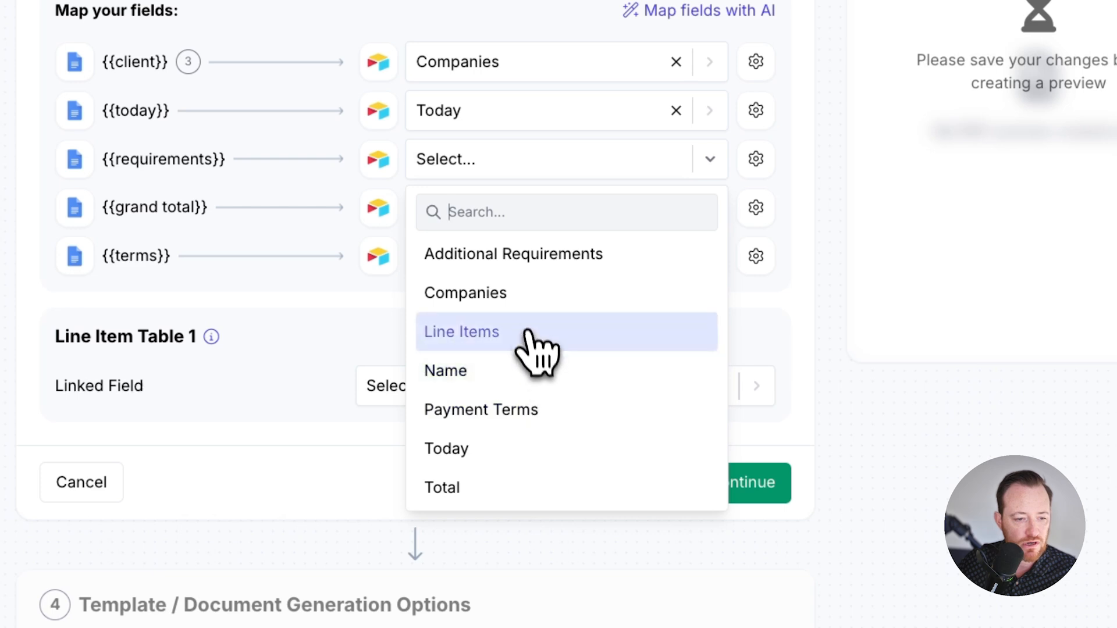
click(573, 259)
click(531, 212)
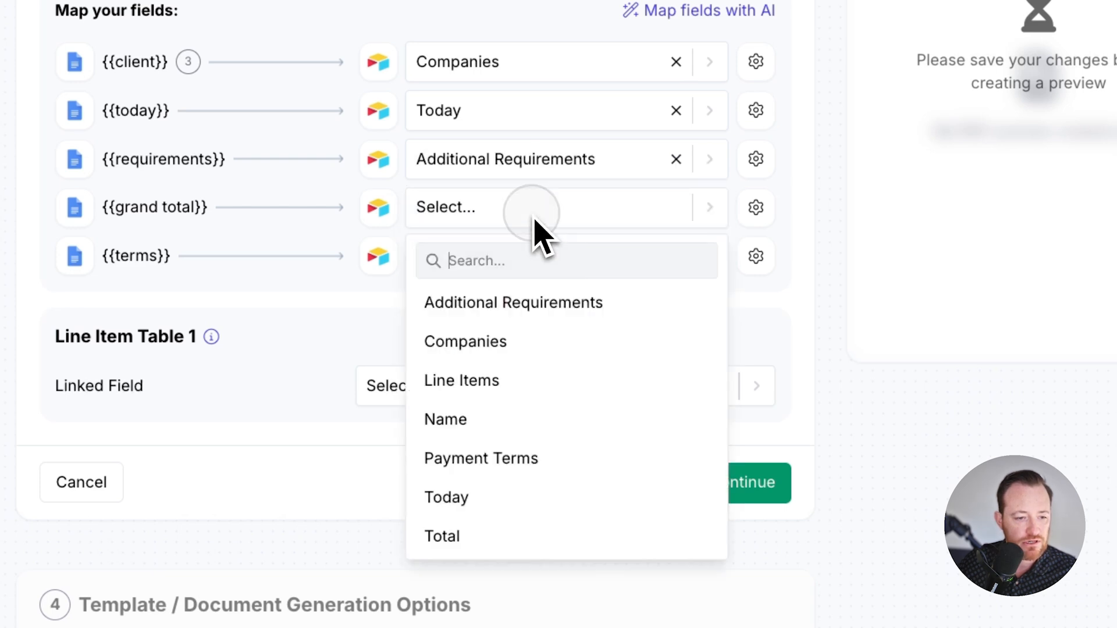
click(451, 535)
click(590, 236)
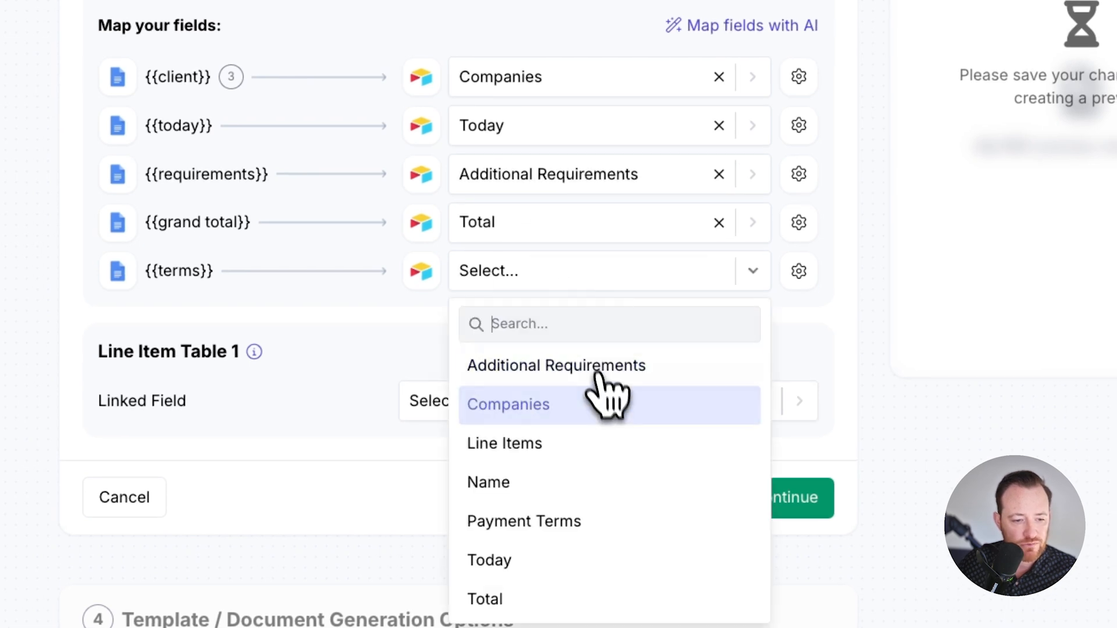
click(602, 522)
Step: Check the Opps table's fields in Airtable, and set Line Item Table 1's linked field to Line Items in DocsAutomator
scroll(765, 262, down, 3)
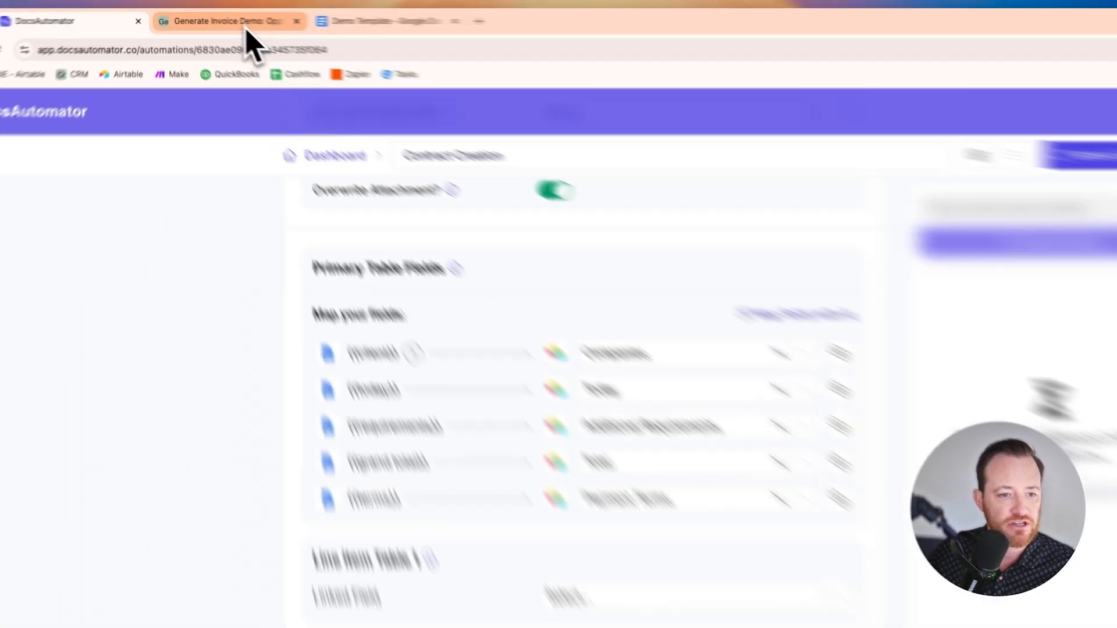
click(217, 19)
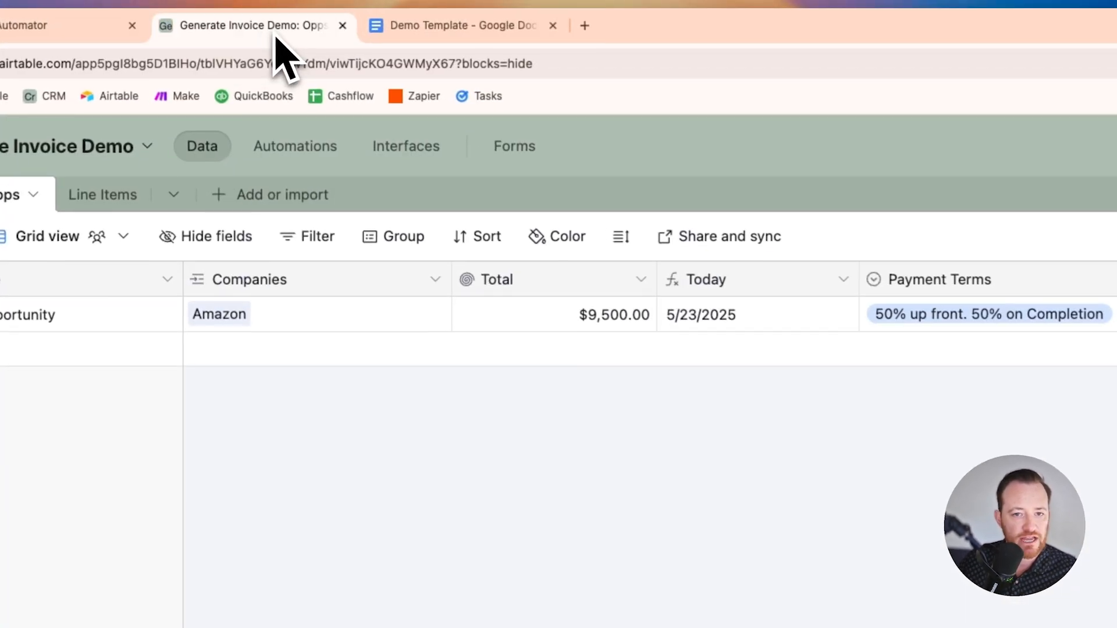
drag(695, 285, 748, 280)
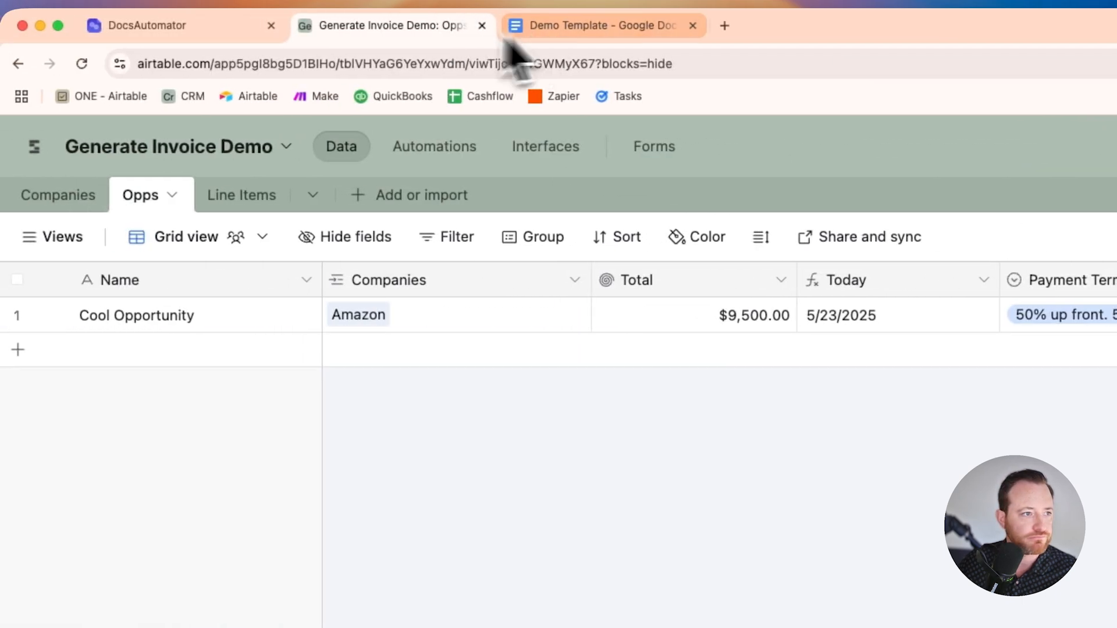
click(197, 28)
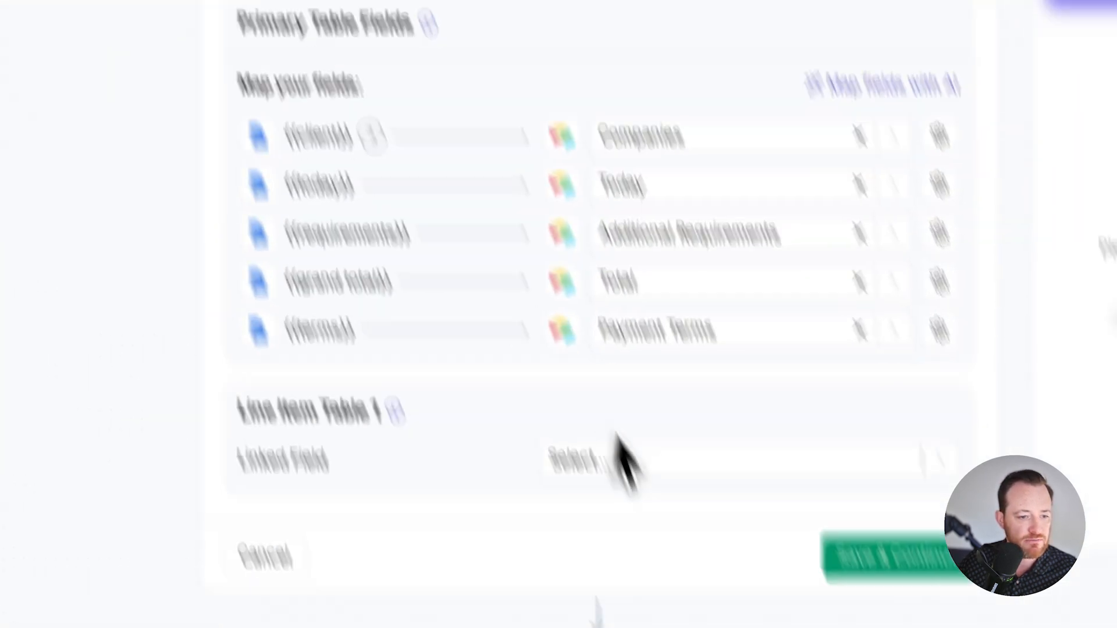
click(578, 294)
click(585, 423)
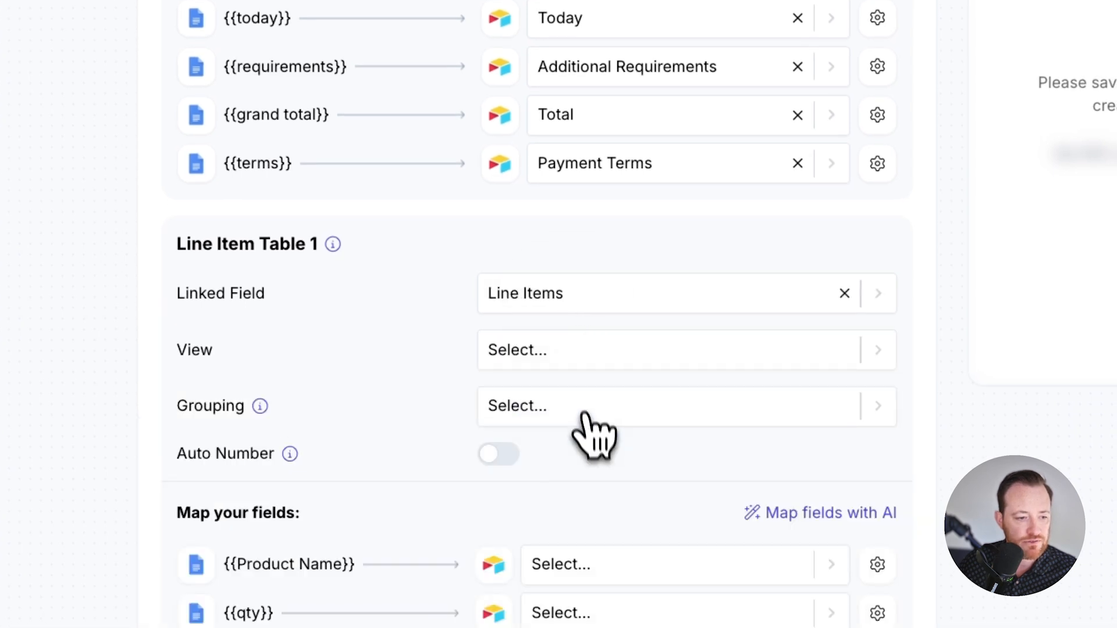
scroll(558, 238, down, 3)
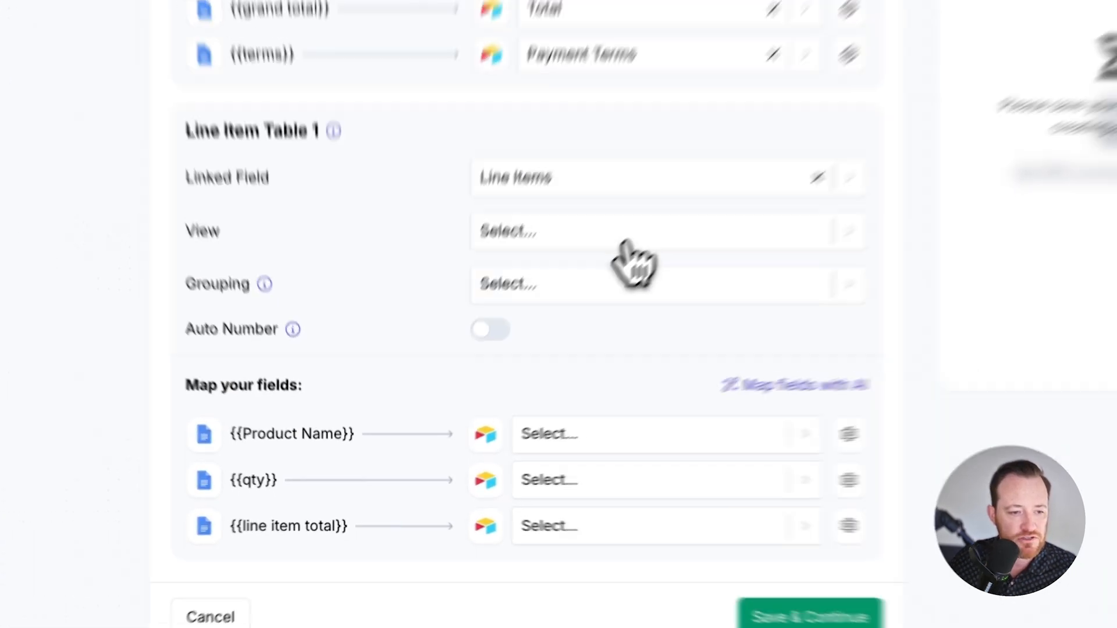
scroll(582, 329, down, 2)
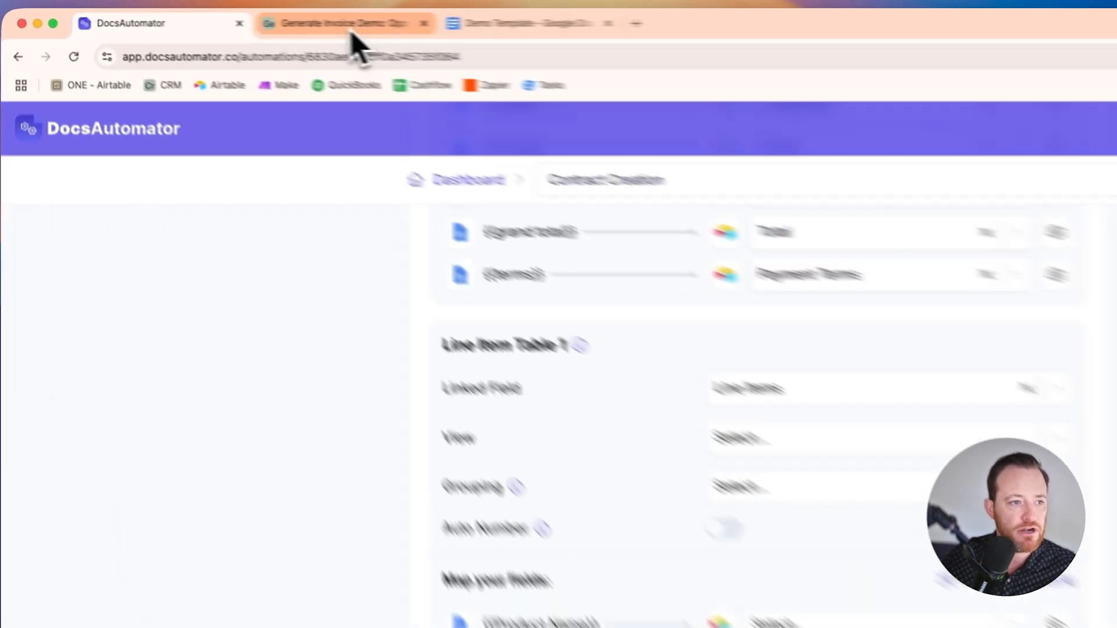
Step: Review the fields of the Line Items table in Airtable, and save the data mapping in DocsAutomator
click(200, 16)
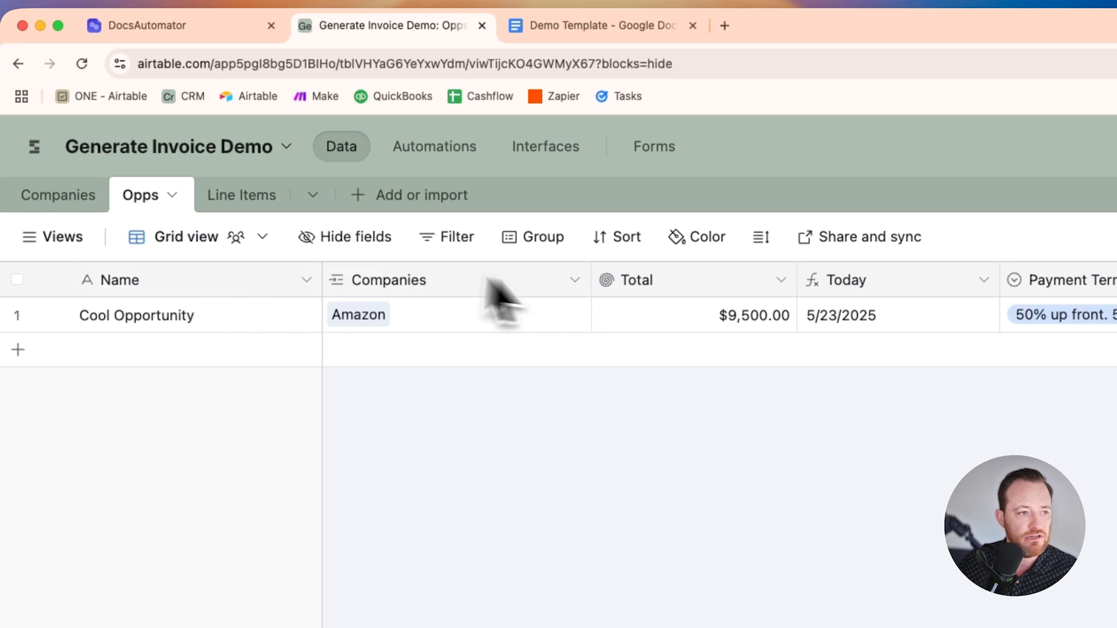
click(225, 200)
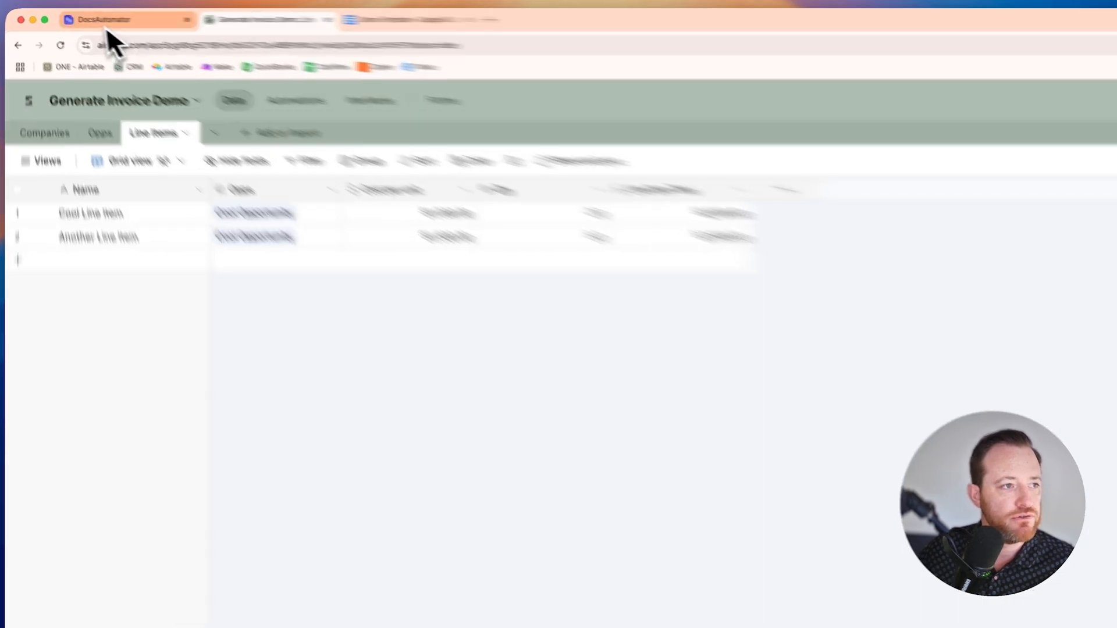
click(102, 18)
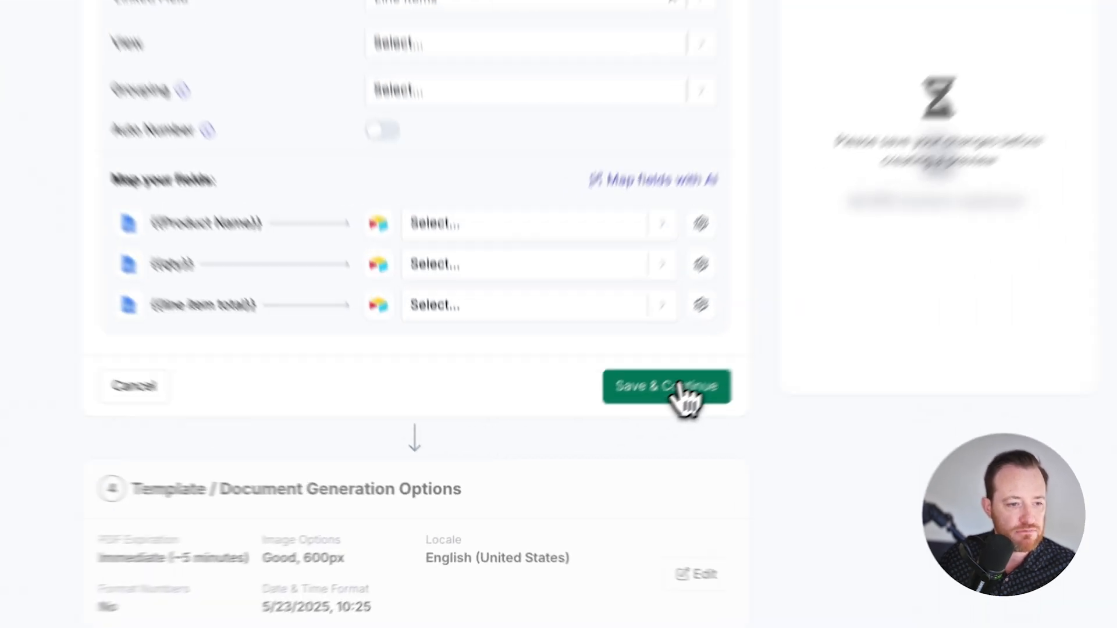
click(591, 440)
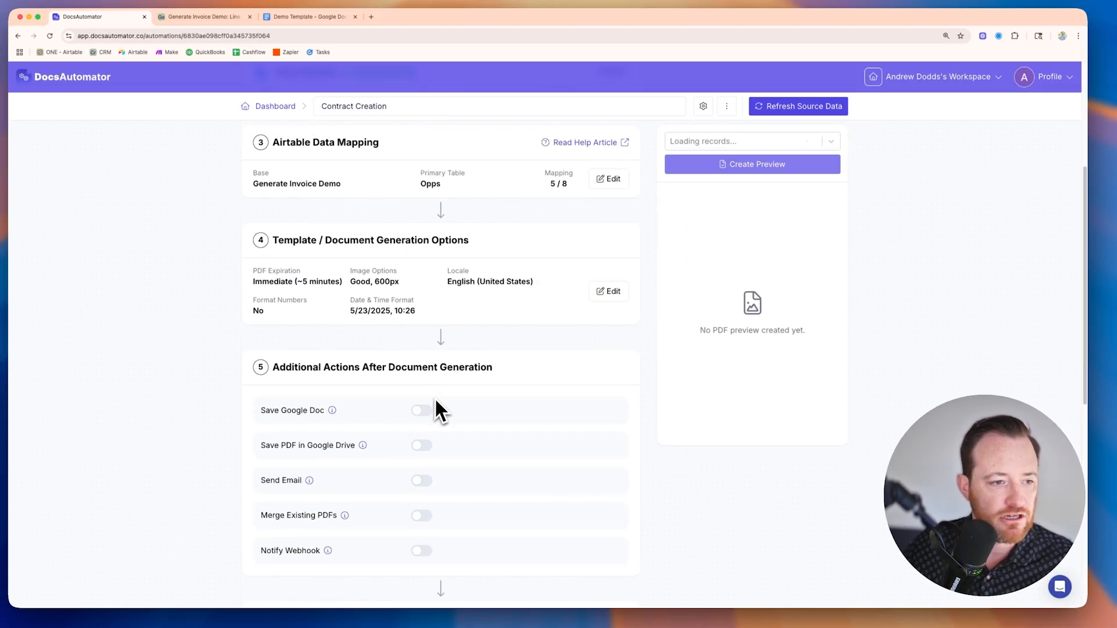
Step: Reopen the Demo Template for editing and insert a column headed Cost Per Unit between Qty and Total in the pricing table
scroll(434, 397, up, 5)
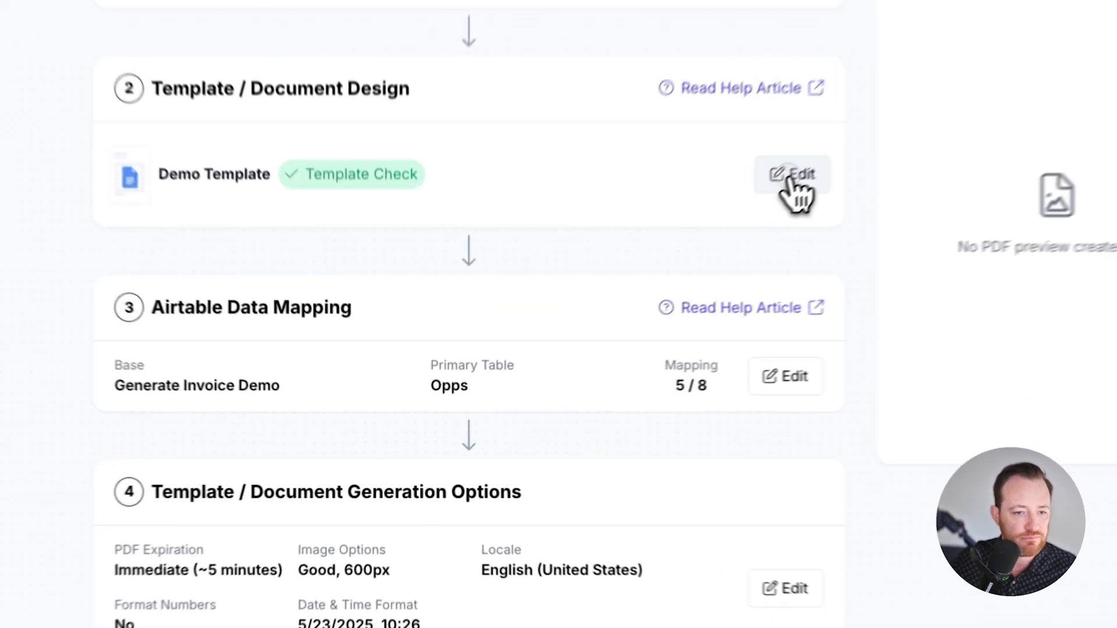
click(611, 308)
click(755, 184)
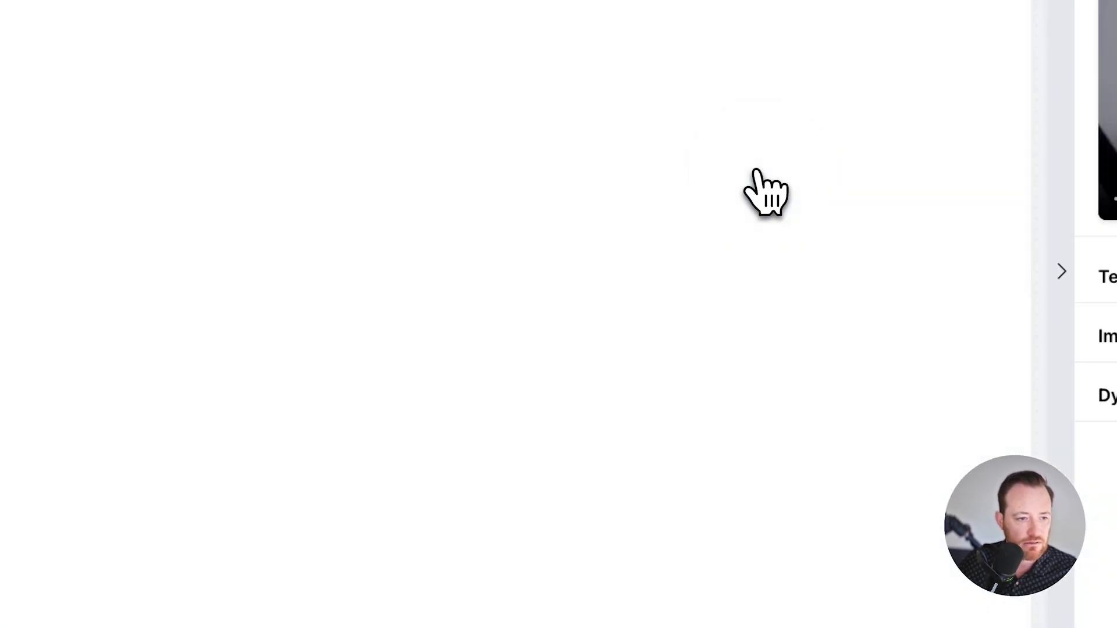
scroll(460, 442, down, 8)
scroll(453, 450, down, 8)
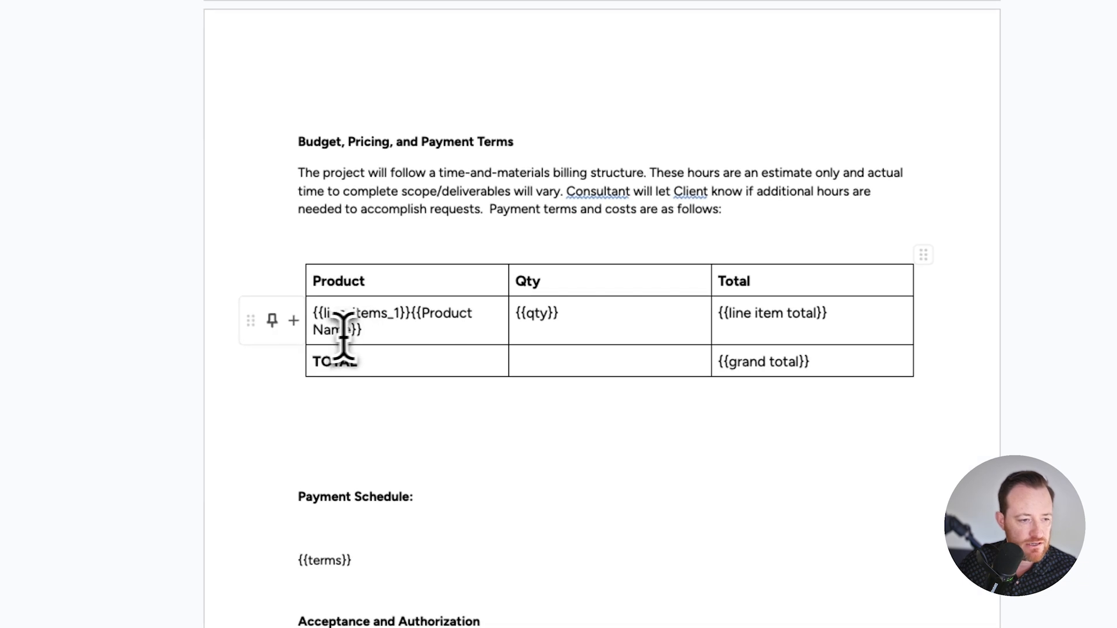
click(356, 332)
click(335, 313)
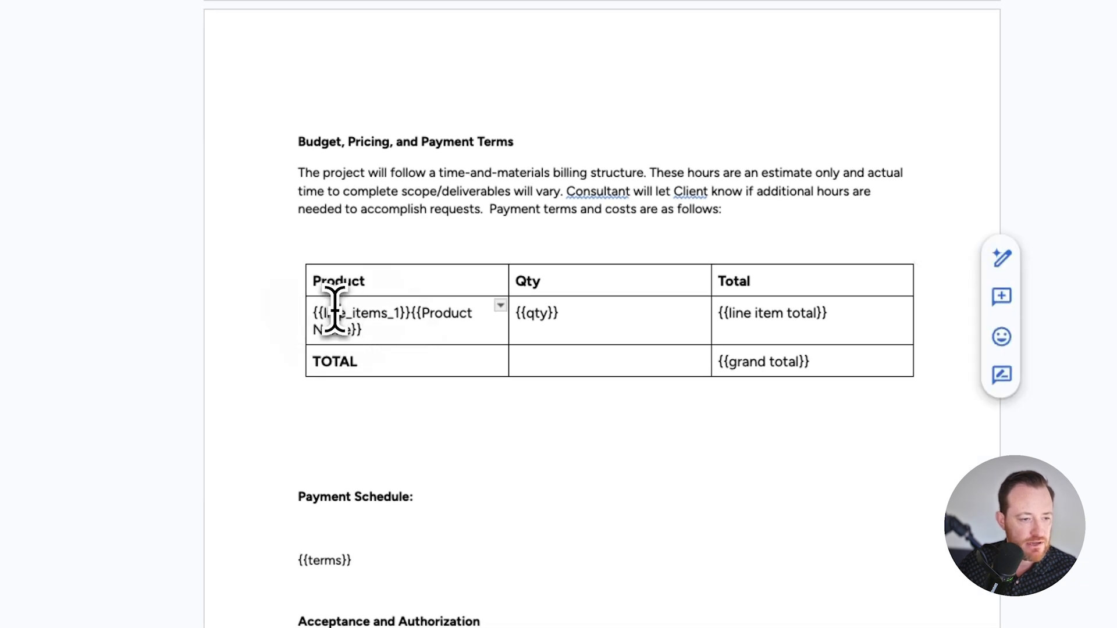
click(371, 335)
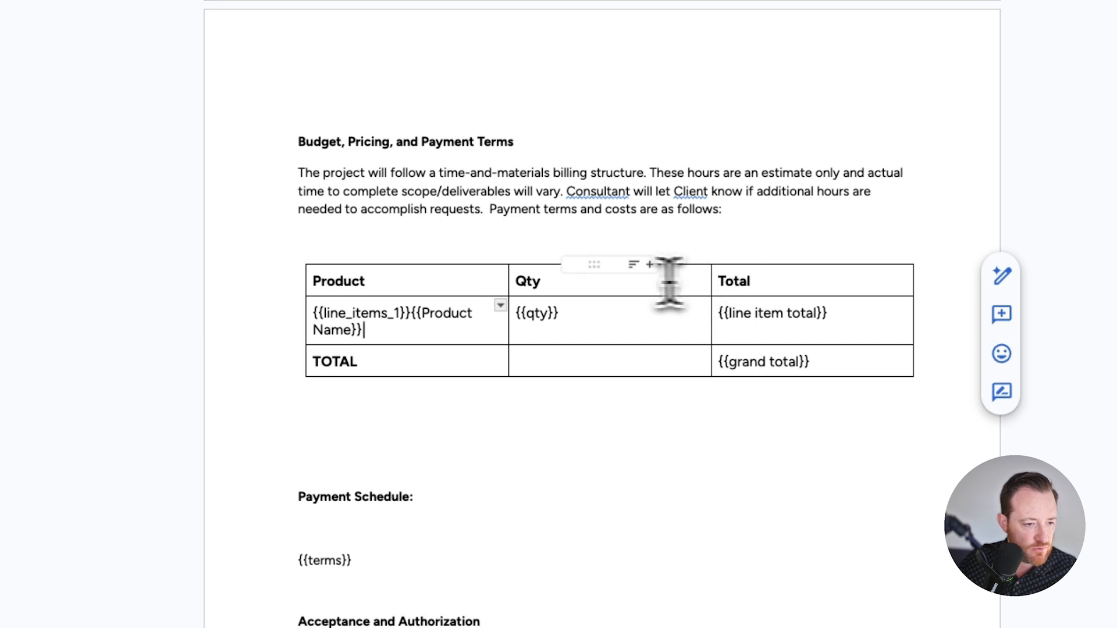
mouse_move(515, 286)
mouse_down()
mouse_move(541, 281)
mouse_move(661, 337)
mouse_move(649, 305)
mouse_up()
right_click(641, 284)
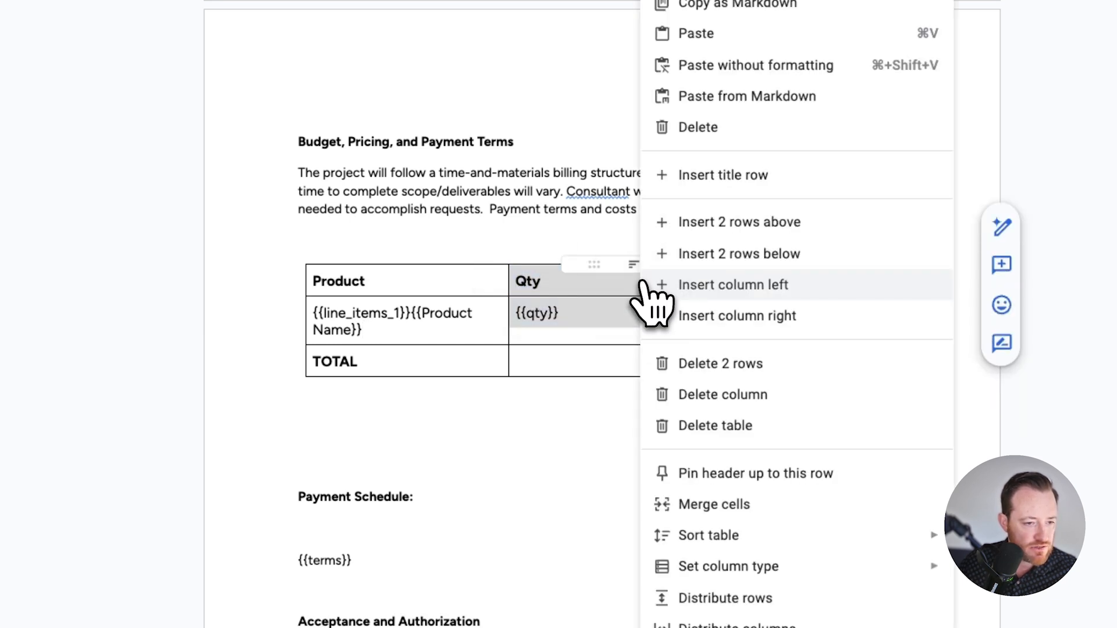
click(765, 316)
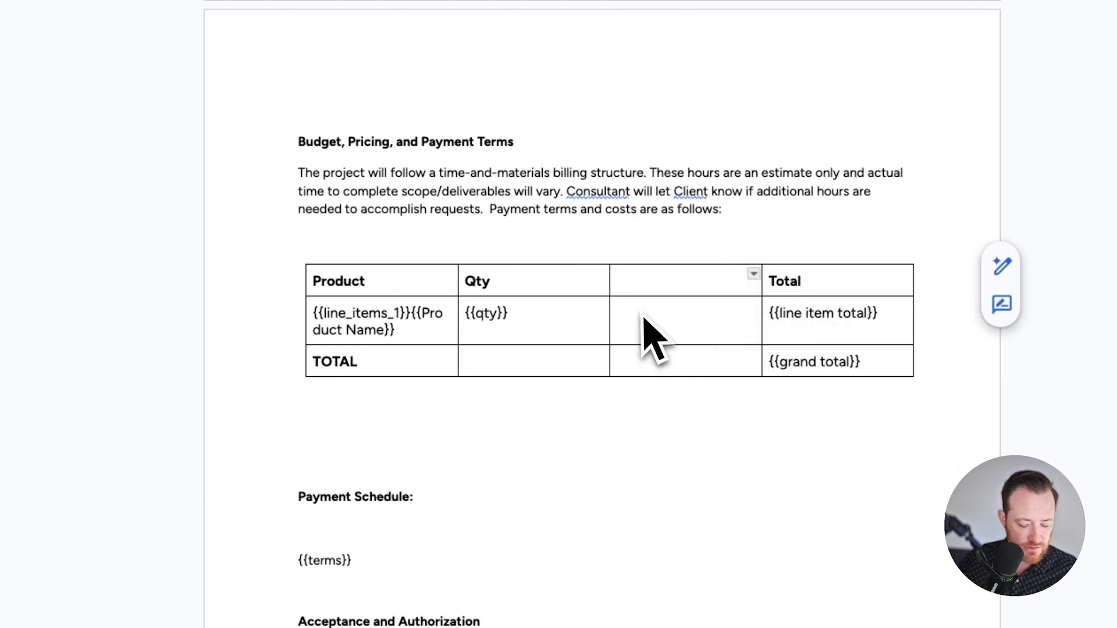
text(Cost Per Unit)
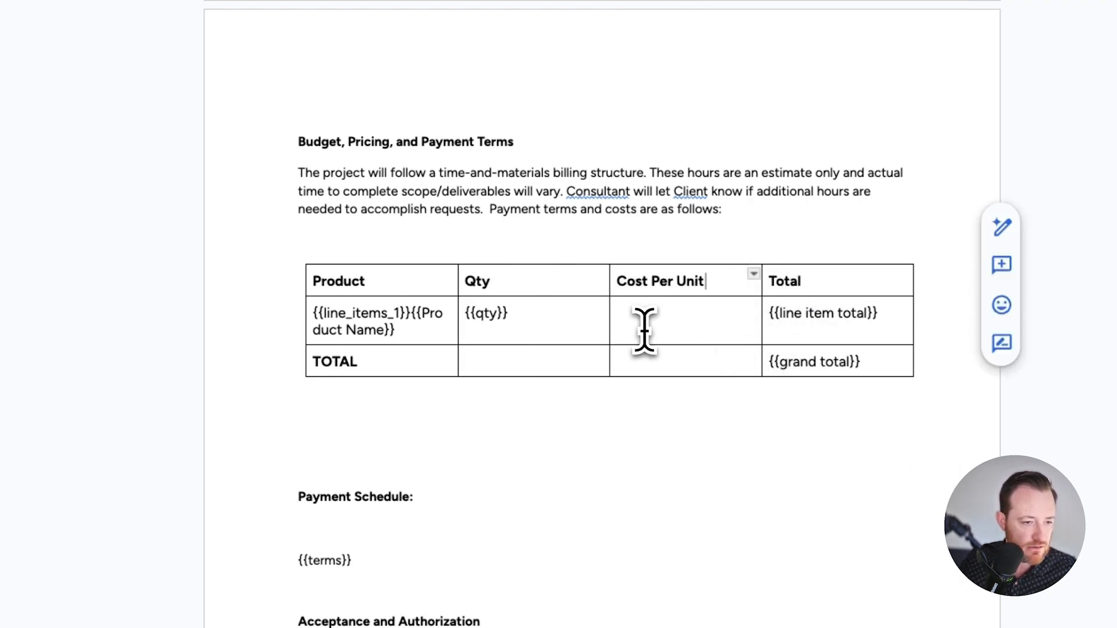
Step: Enter the placeholder {{cpu}} in the line item row under Cost Per Unit and save the template
click(645, 329)
text({{cpu)
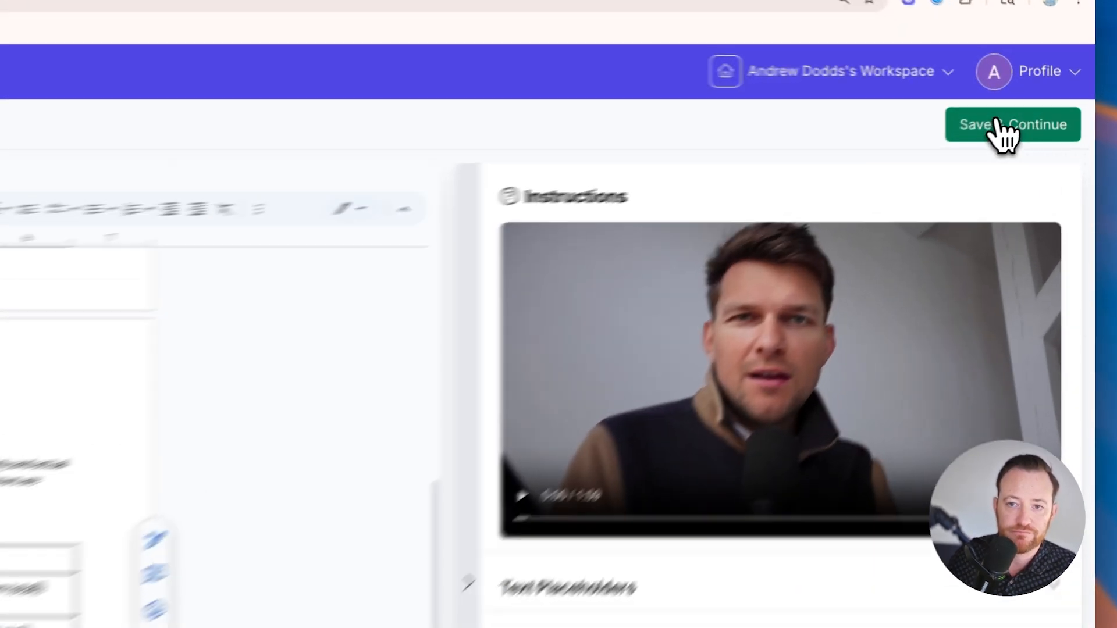
click(1037, 108)
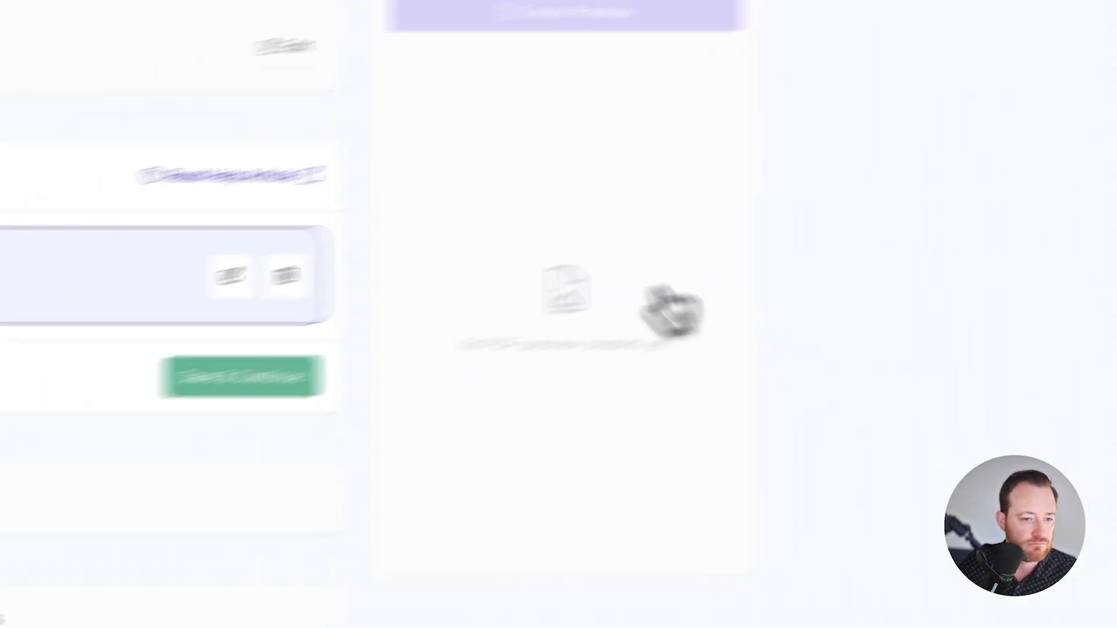
click(451, 347)
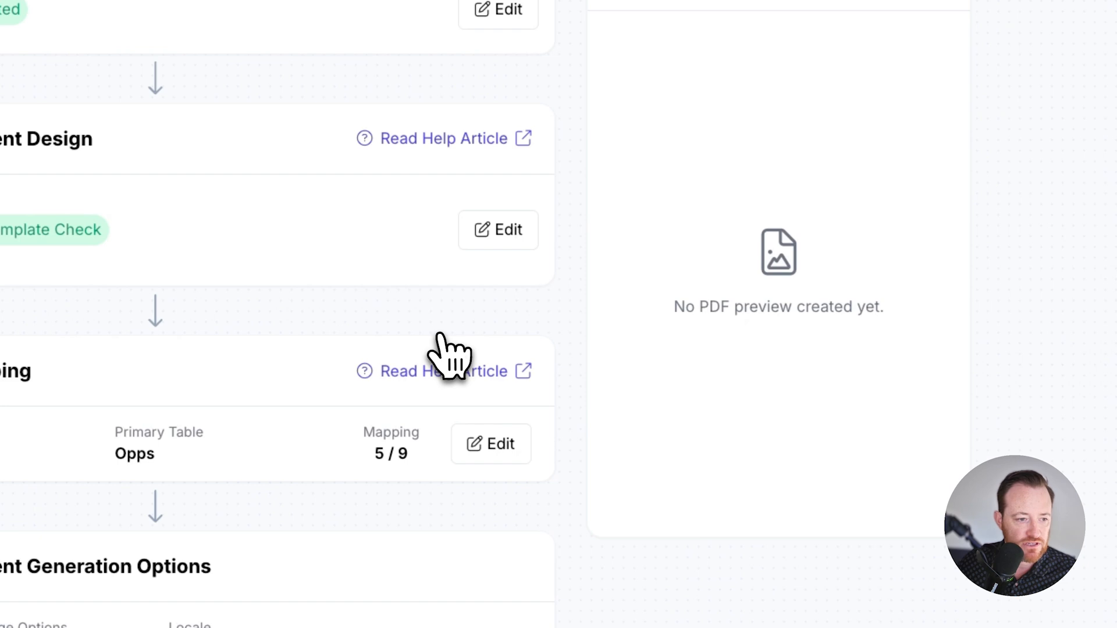
Step: Reopen the data mapping and, in Line Item Table 1, map {{Product Name}} to Name and {{qty}} to Qty
scroll(349, 424, down, 5)
scroll(349, 424, up, 2)
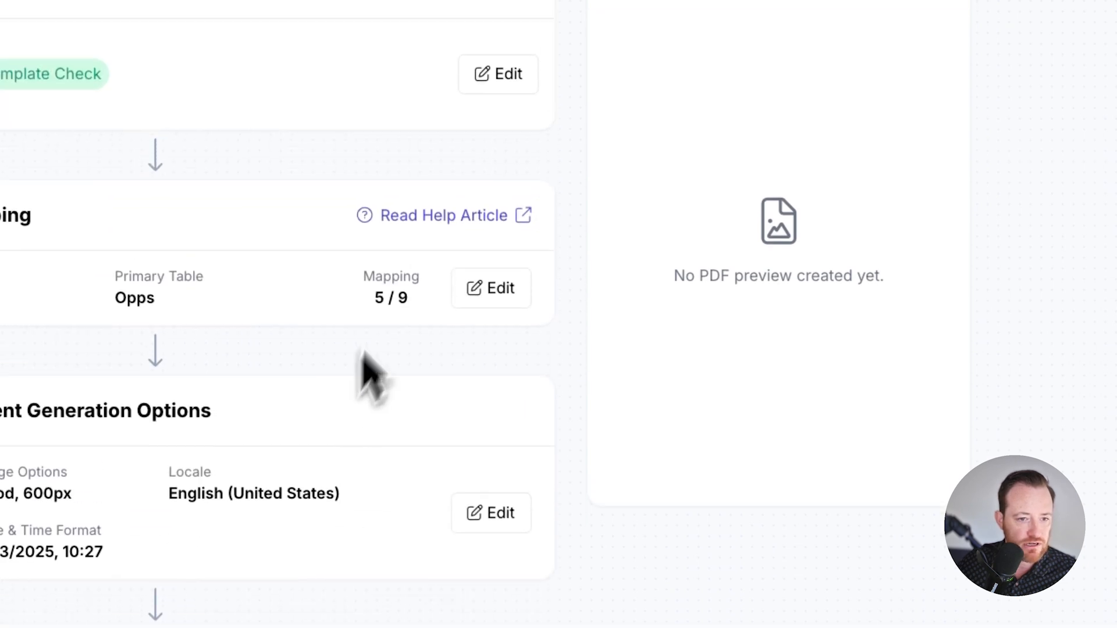
click(485, 289)
scroll(419, 425, down, 8)
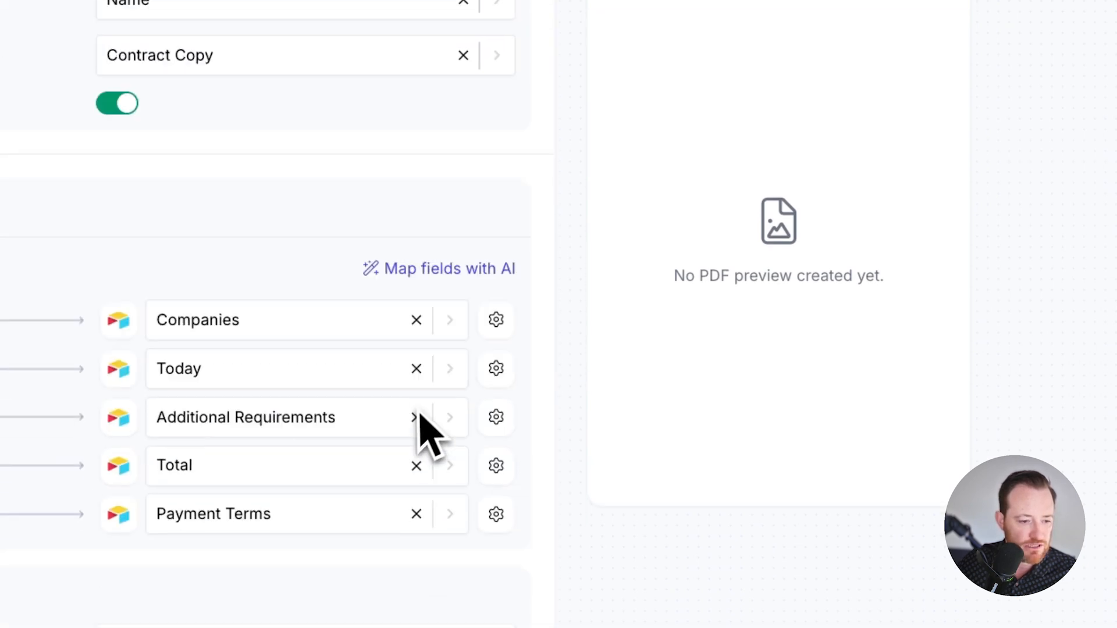
scroll(420, 441, down, 3)
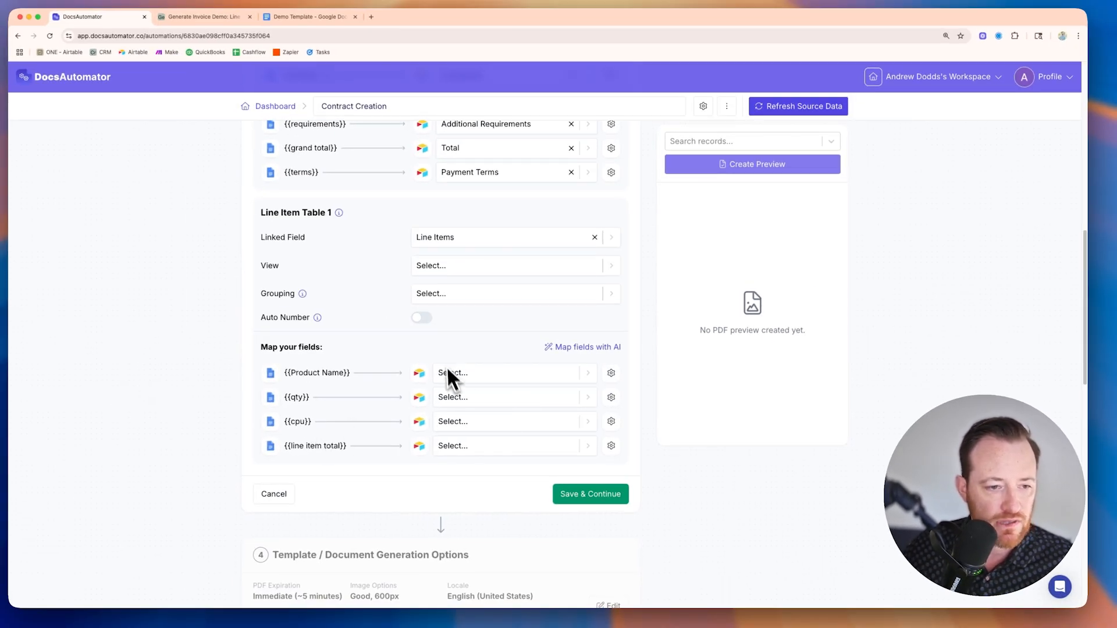
scroll(448, 375, down, 1)
click(587, 373)
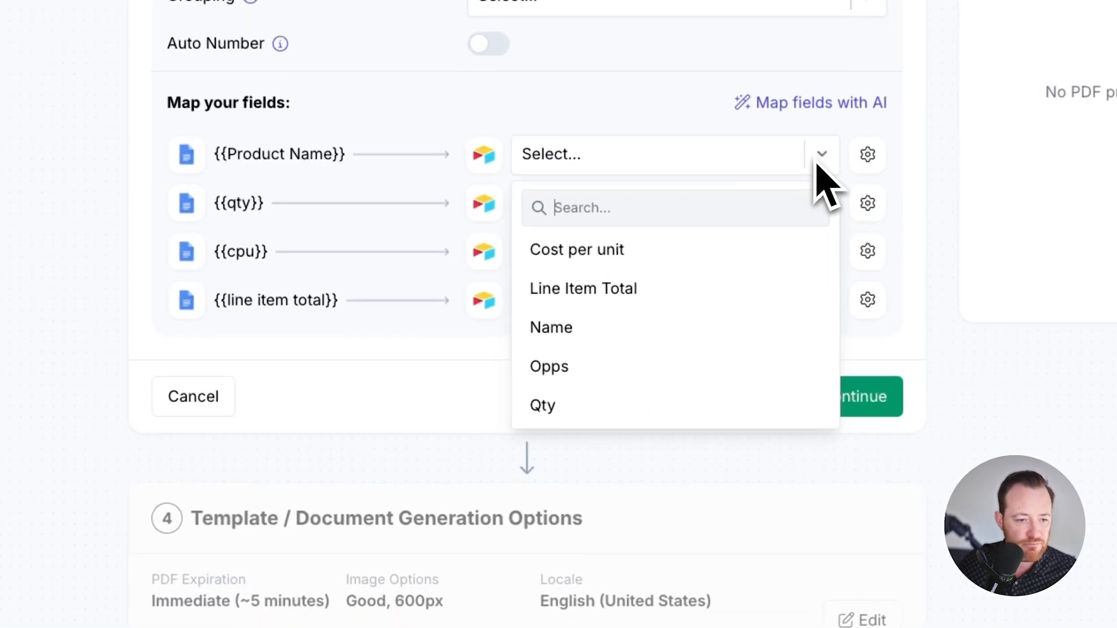
click(643, 326)
click(614, 210)
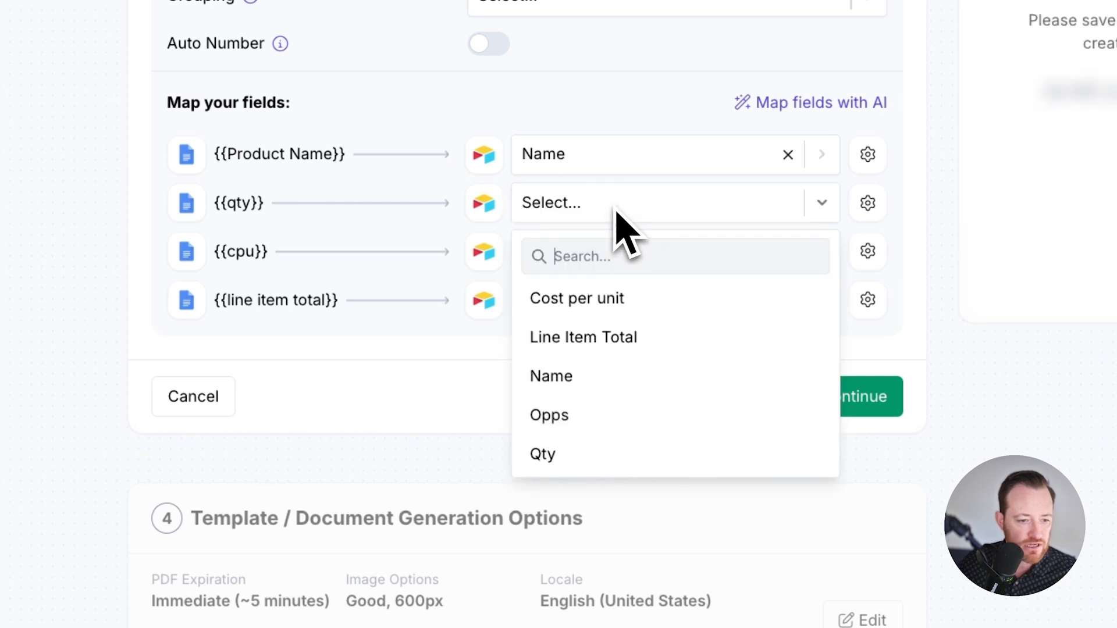
click(599, 453)
Step: Map {{cpu}} to Cost per unit and {{line item total}} to Line Item Total, and save the data mapping
click(557, 259)
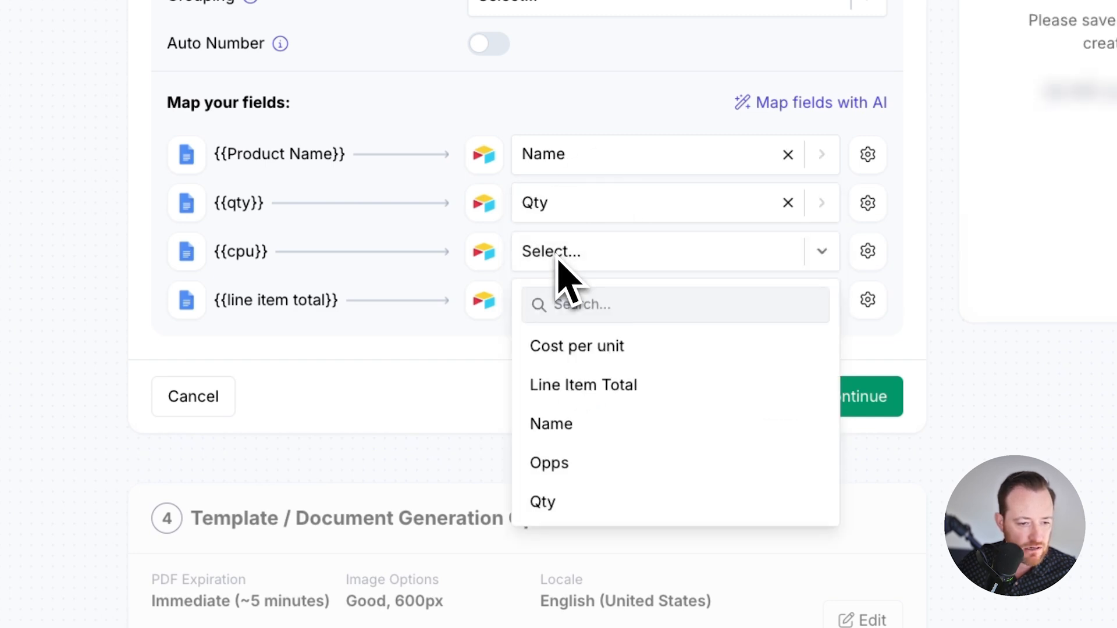
click(616, 349)
click(605, 305)
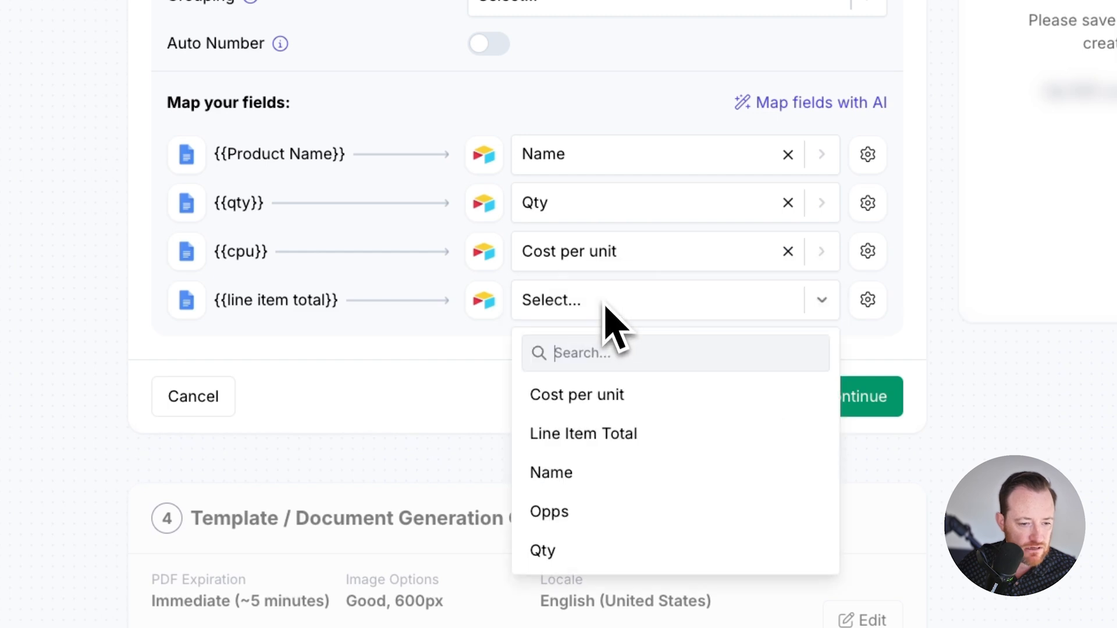
click(640, 436)
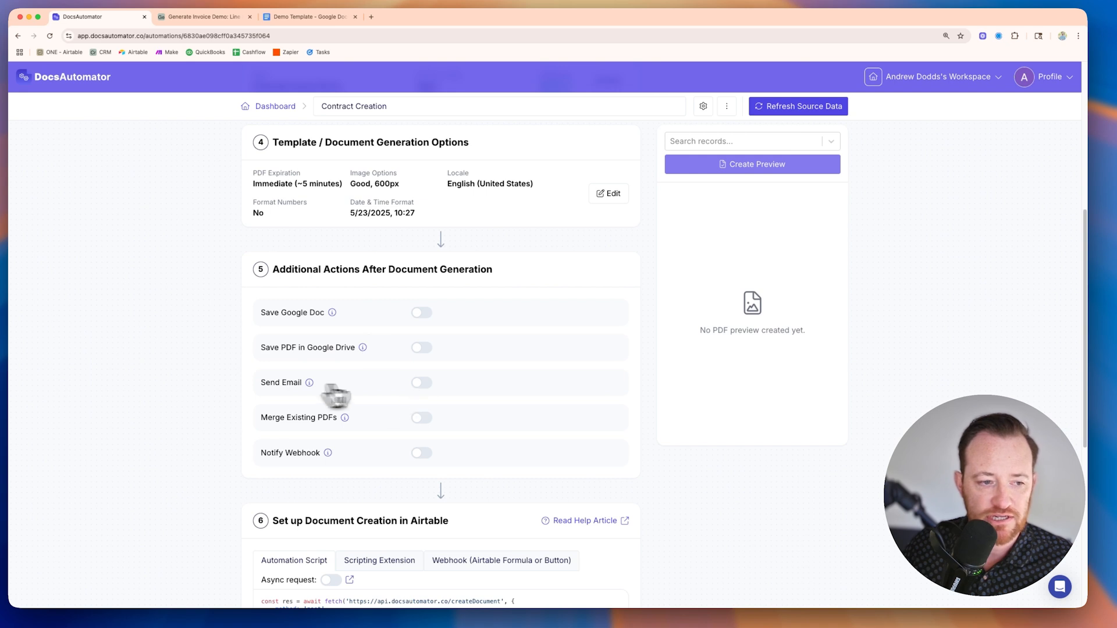
Step: Review the Airtable document creation options and copy the URL formula of the Webhook (Airtable Formula or Button) option
scroll(424, 424, down, 2)
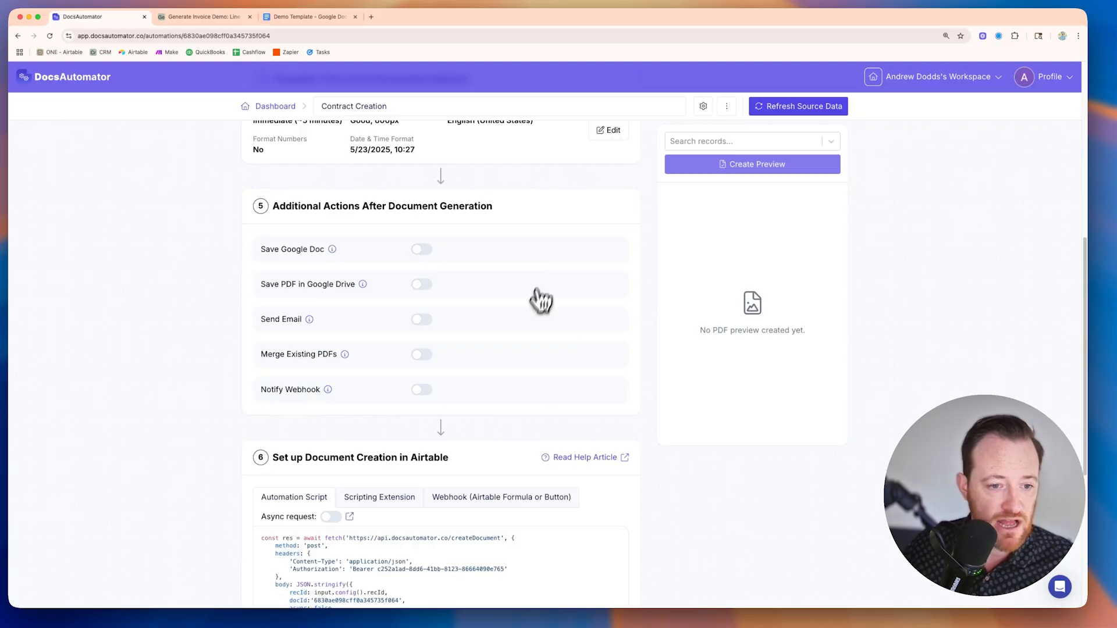
scroll(538, 297, up, 2)
scroll(531, 323, down, 6)
scroll(531, 326, down, 3)
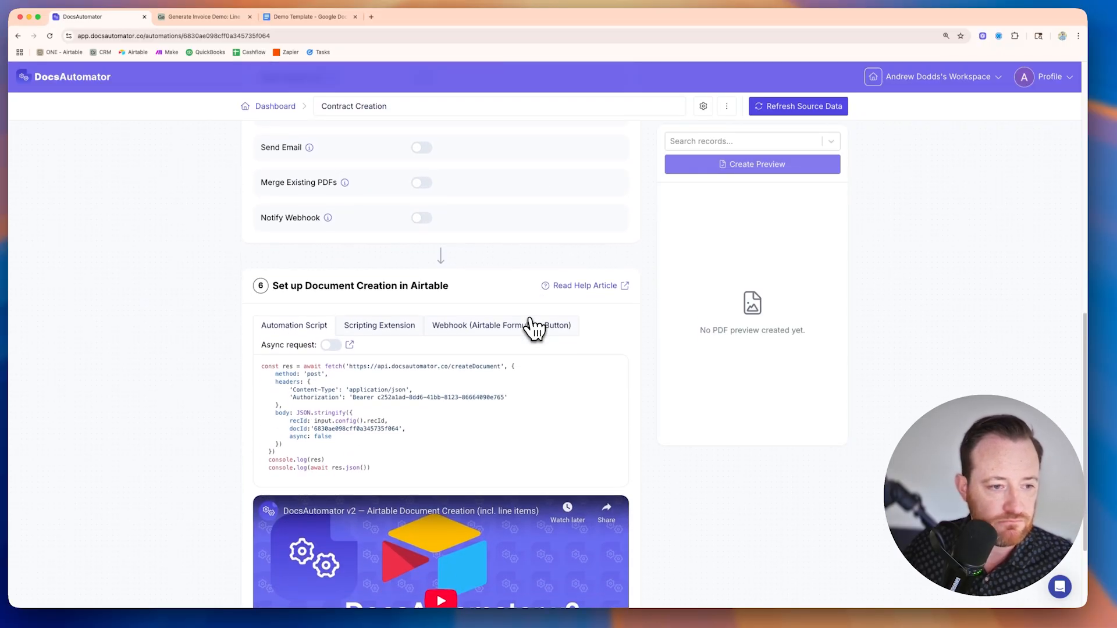
click(531, 319)
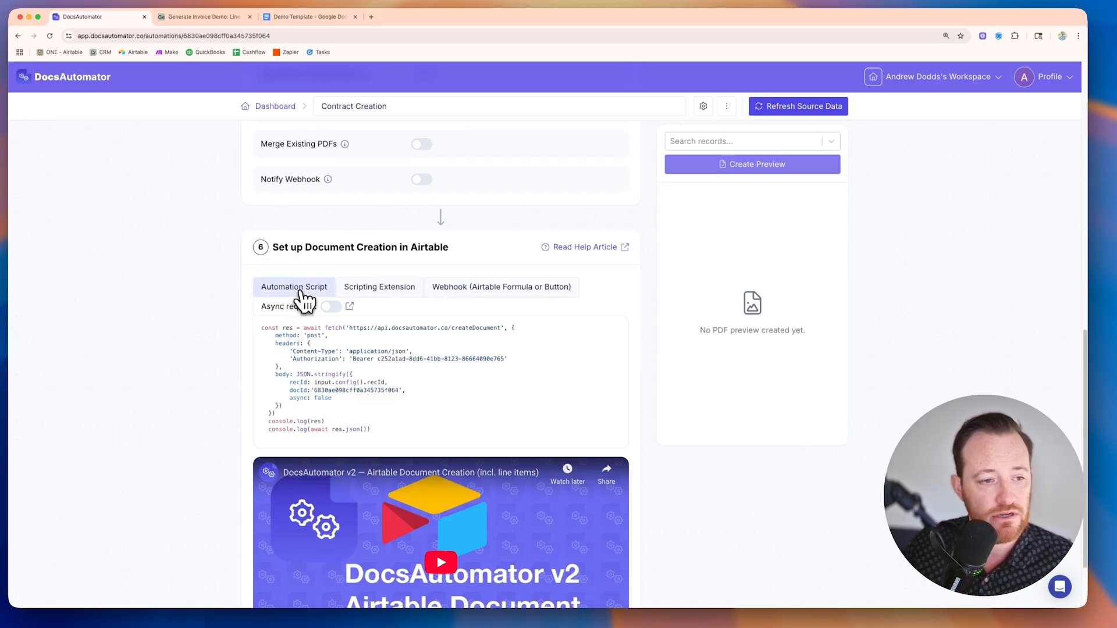
click(368, 295)
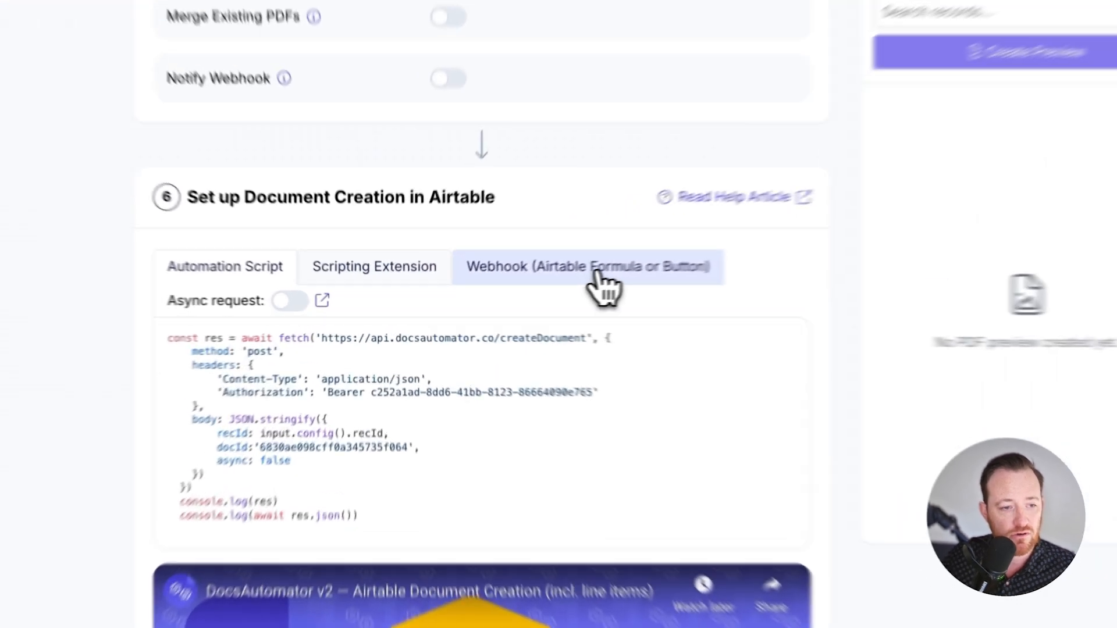
click(506, 291)
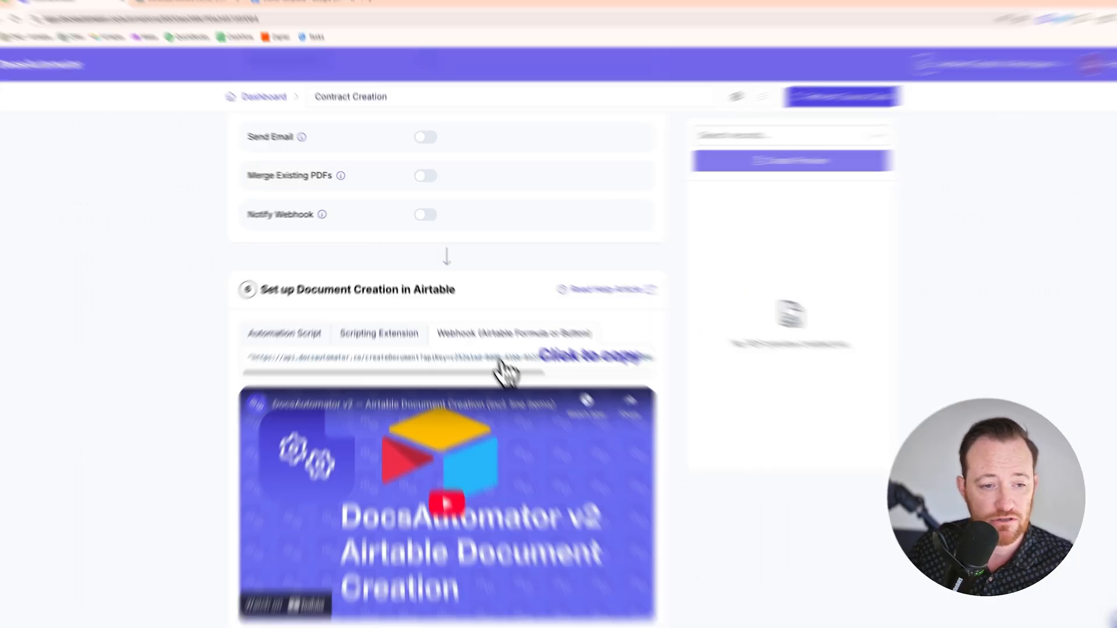
click(488, 345)
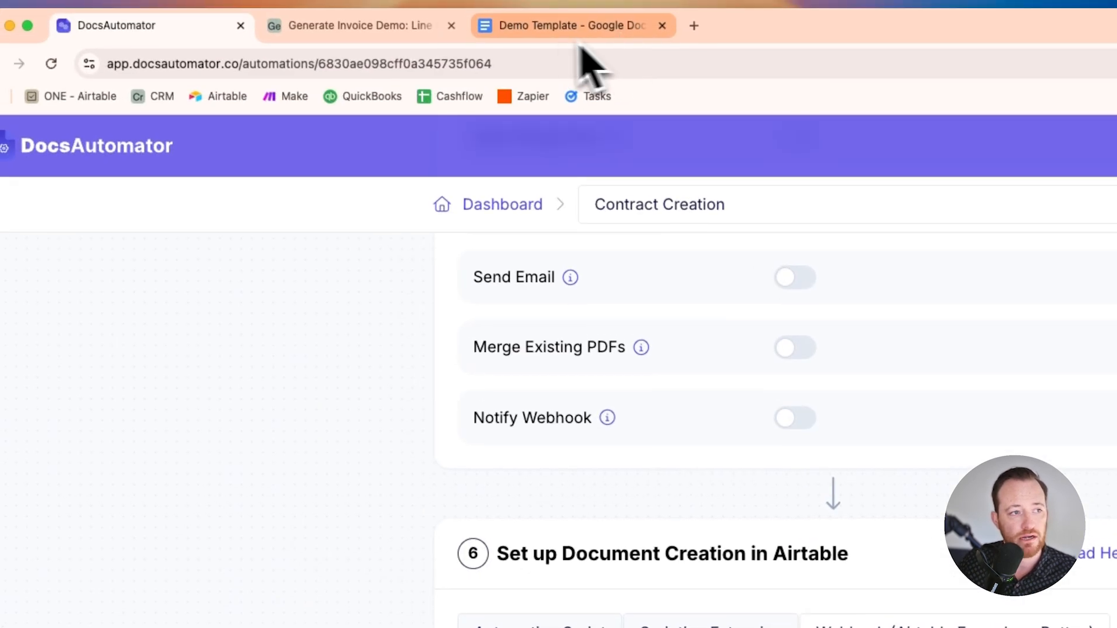
Step: Switch to Airtable and start a new formula field in the Opps table, pasting the copied webhook formula containing the API key
click(345, 35)
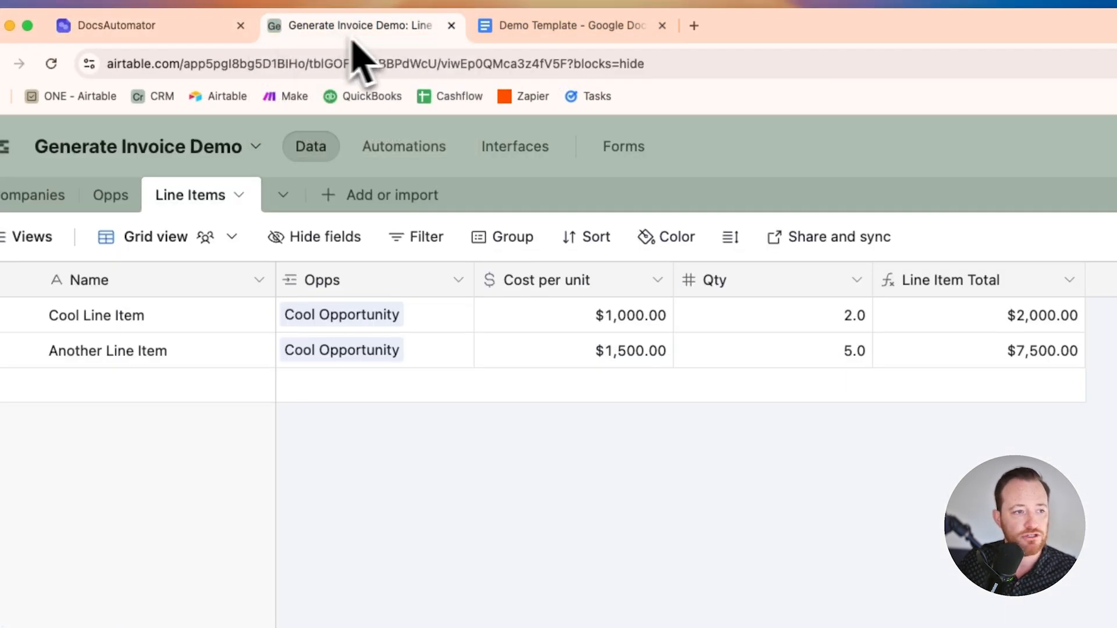
click(116, 196)
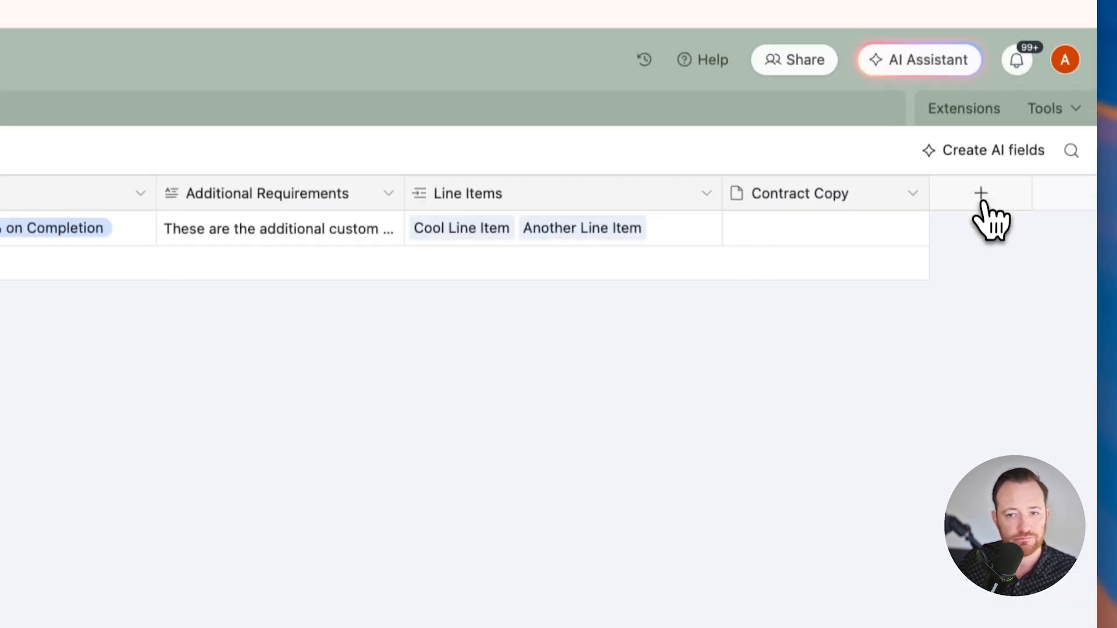
click(980, 197)
text(f)
click(737, 396)
click(649, 449)
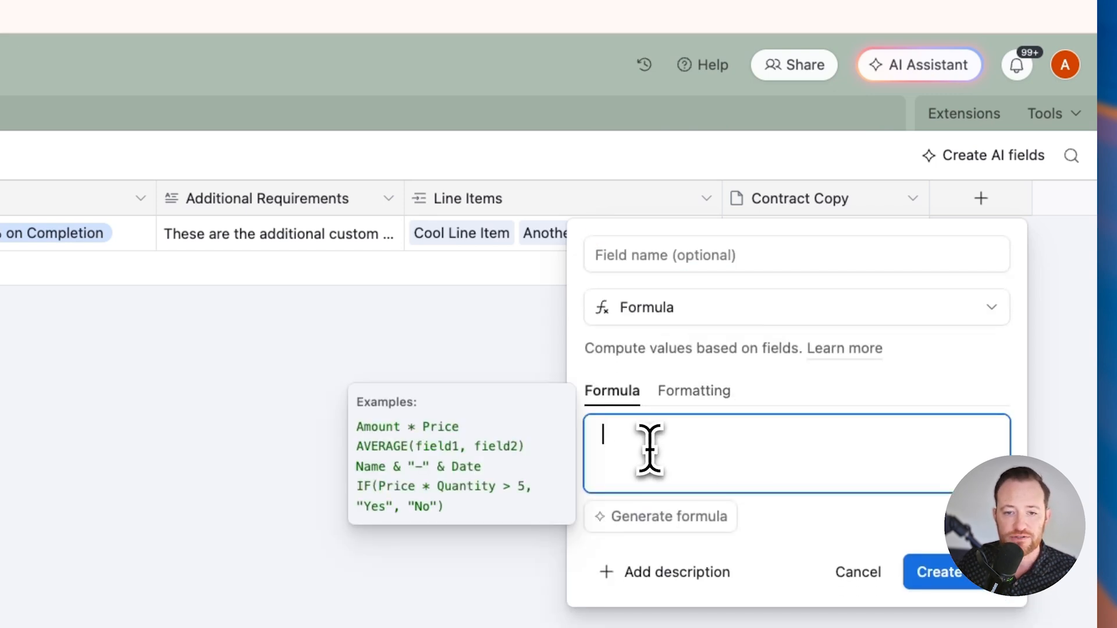
key(super+v)
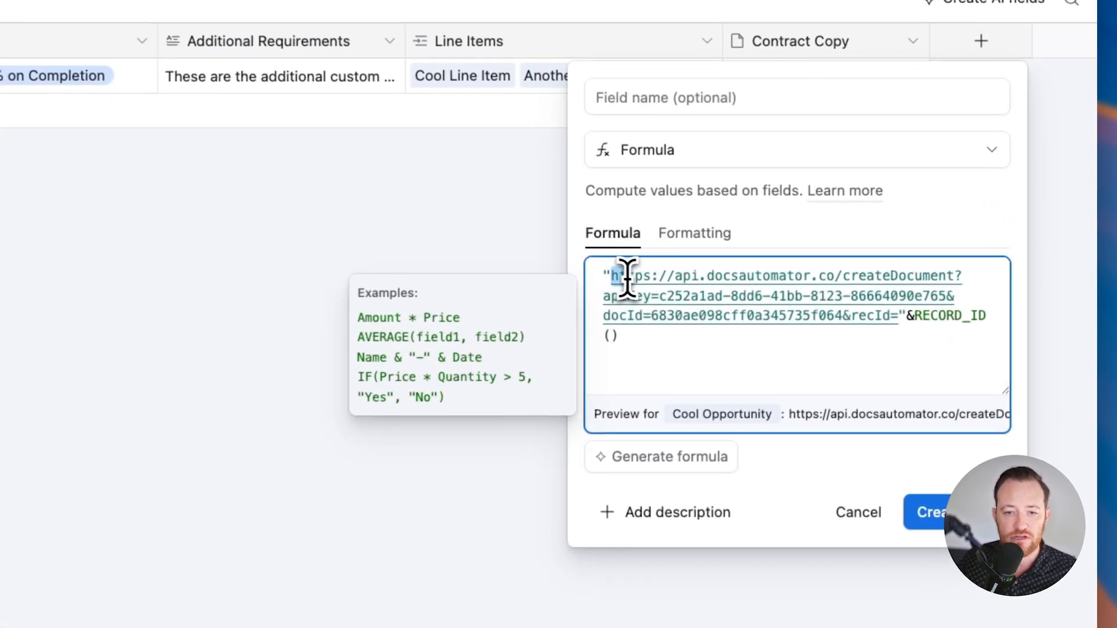
Step: Check the URL and RECORD_ID() parts of the formula, name the field Webhook, and create it
drag(844, 261, 977, 271)
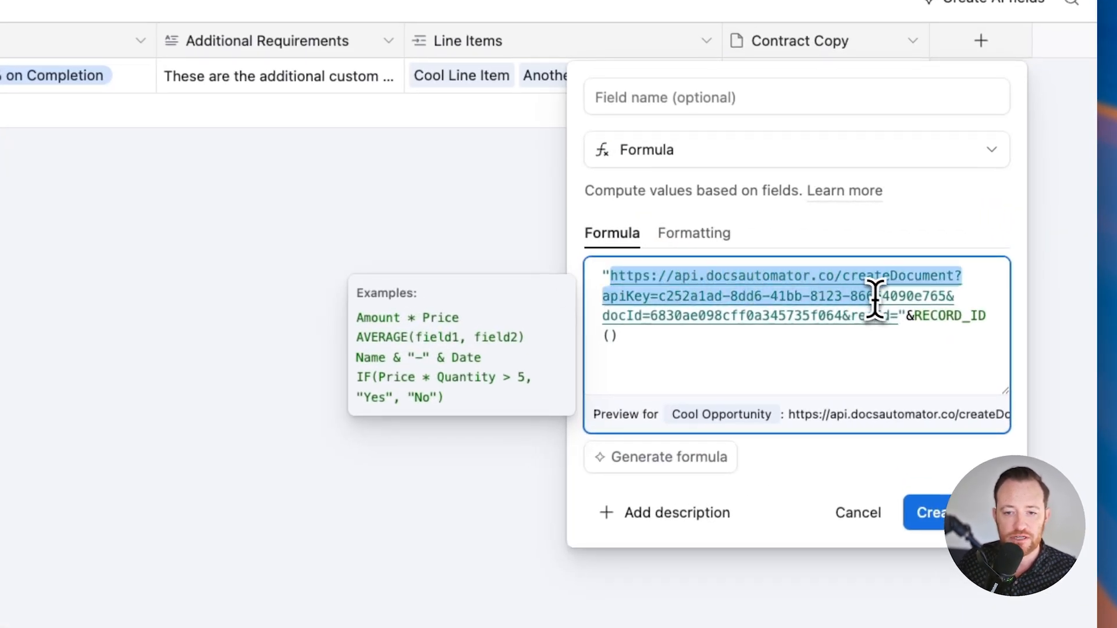
drag(885, 307, 932, 334)
click(912, 316)
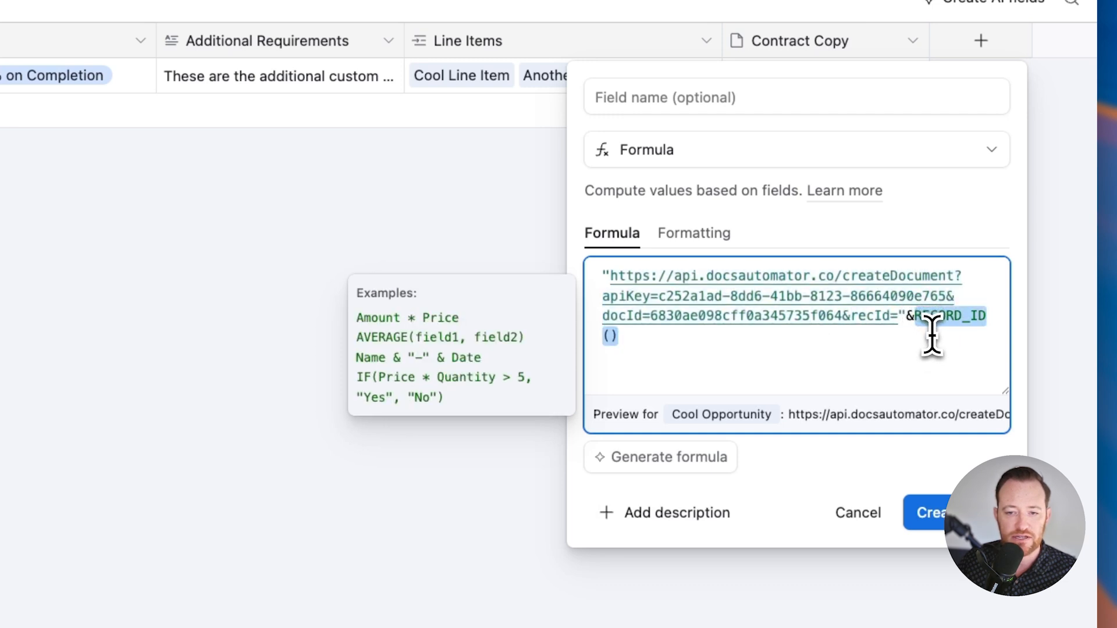
click(904, 361)
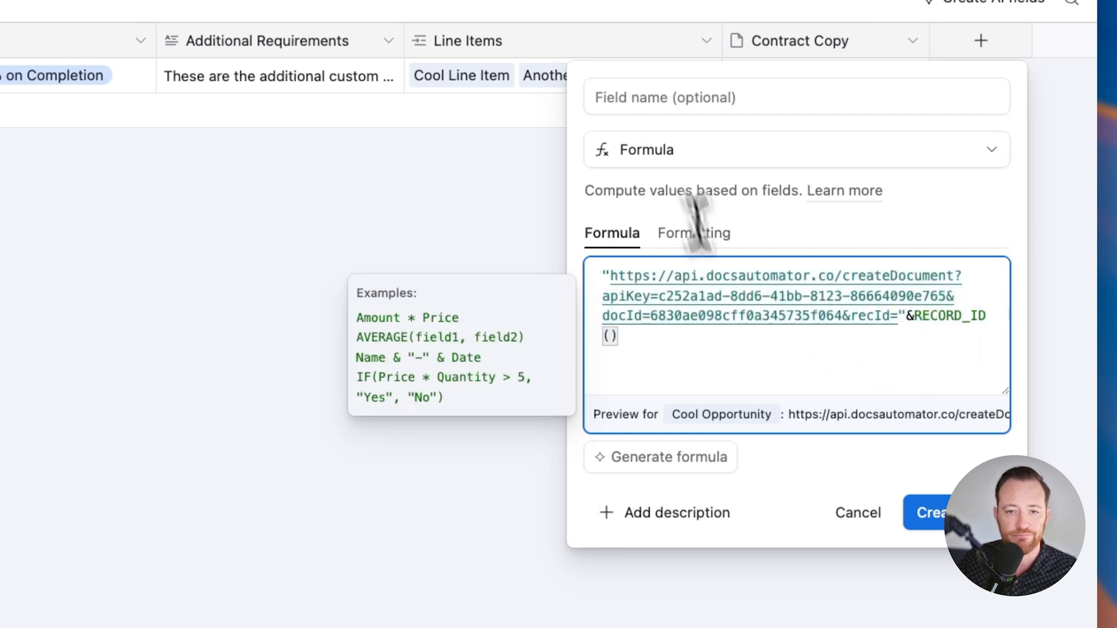
click(669, 104)
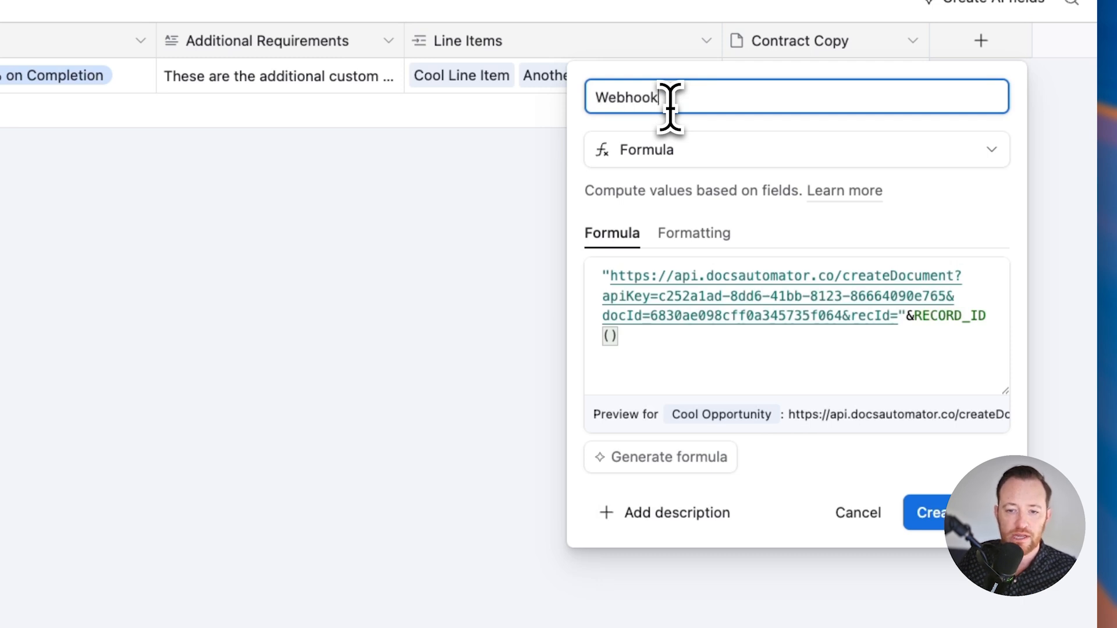
click(945, 515)
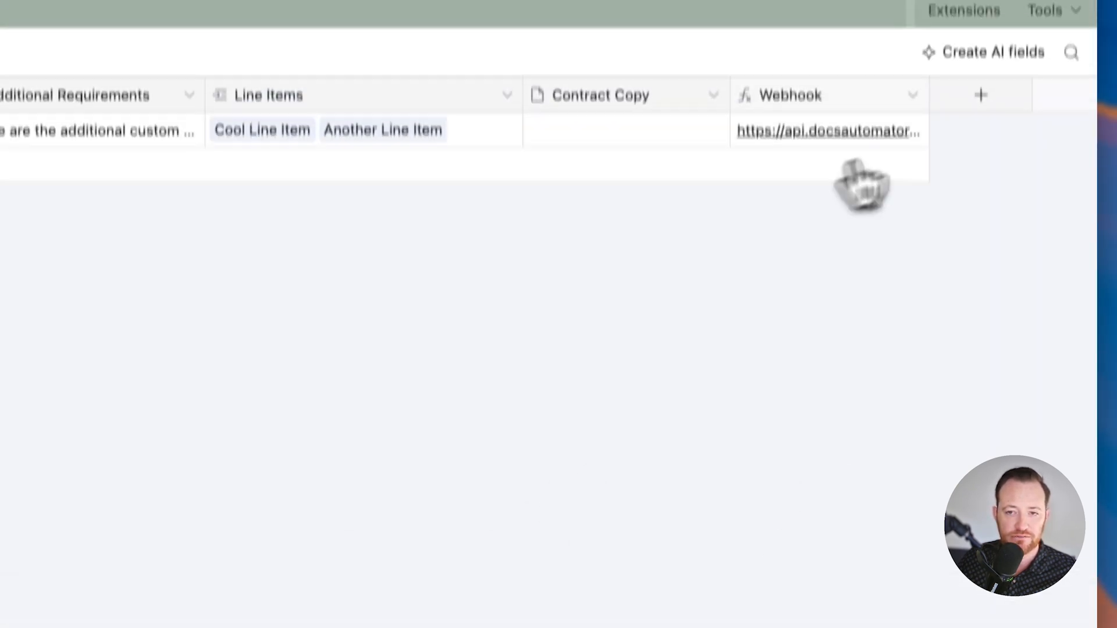
Step: Start a new Button field in the Opps table and give the button the Solid purple style
click(973, 131)
text(butt)
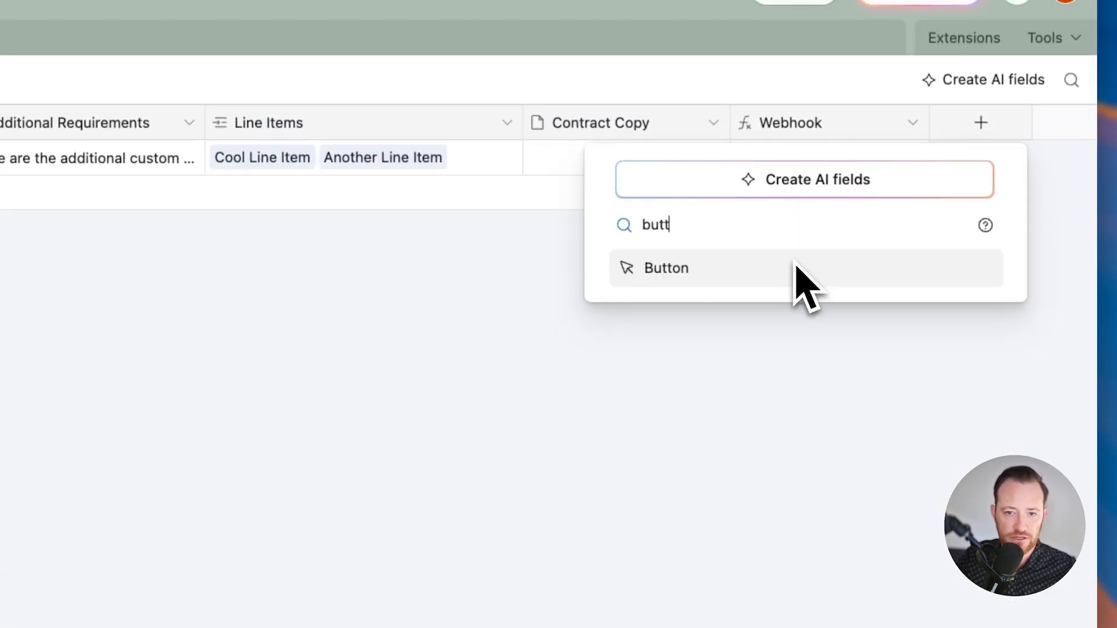
click(764, 267)
click(896, 359)
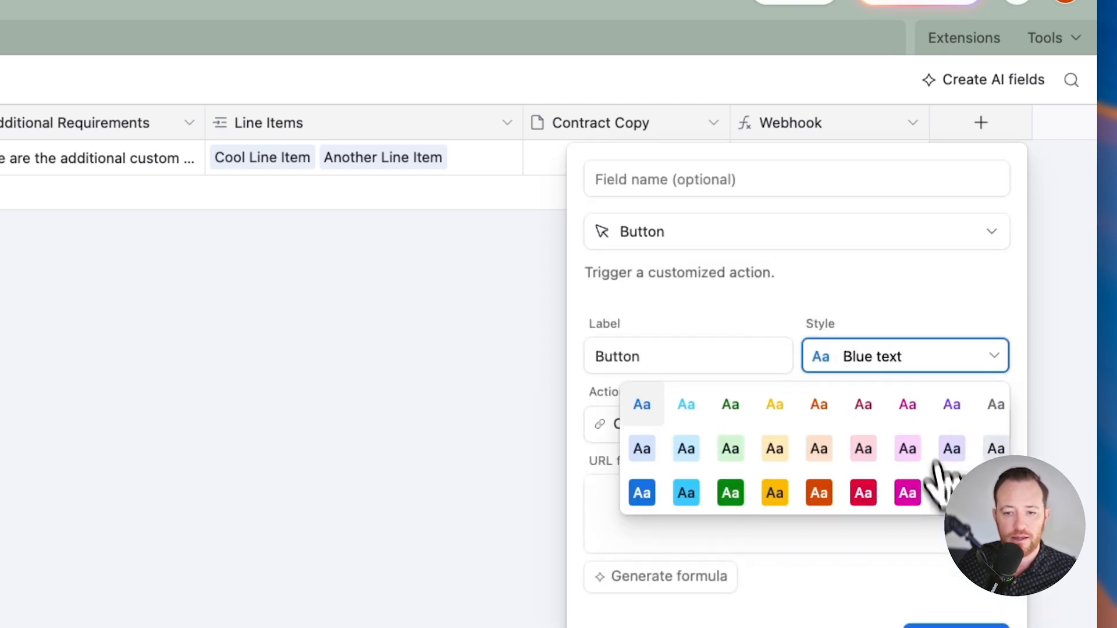
click(948, 494)
Step: Name the button field Create Contract and set its label to Create Contract
click(667, 180)
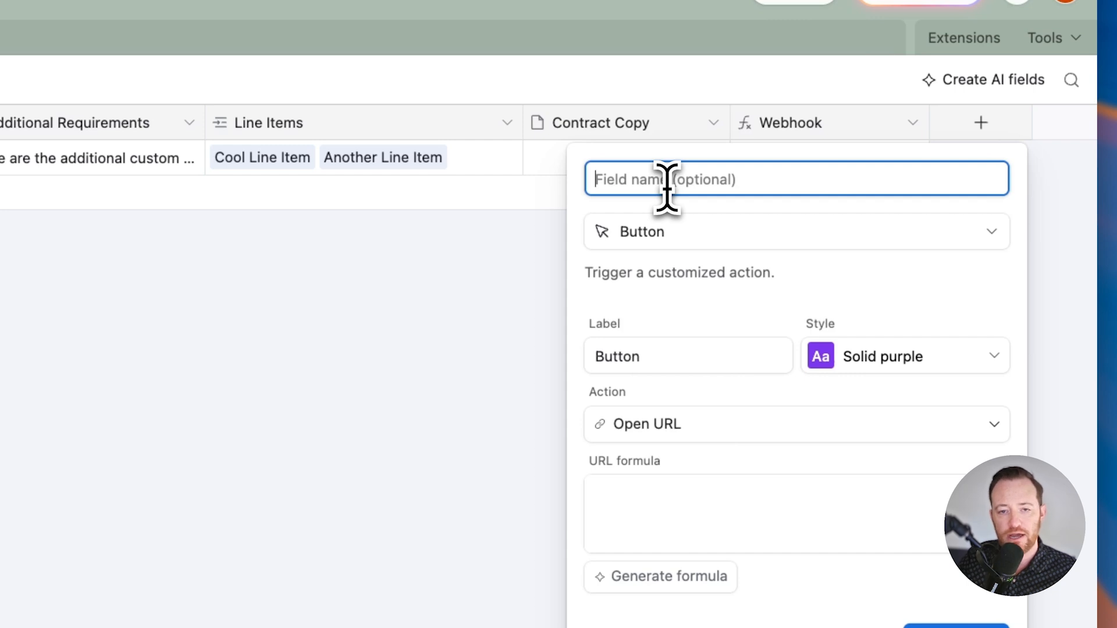
text(Create Contract)
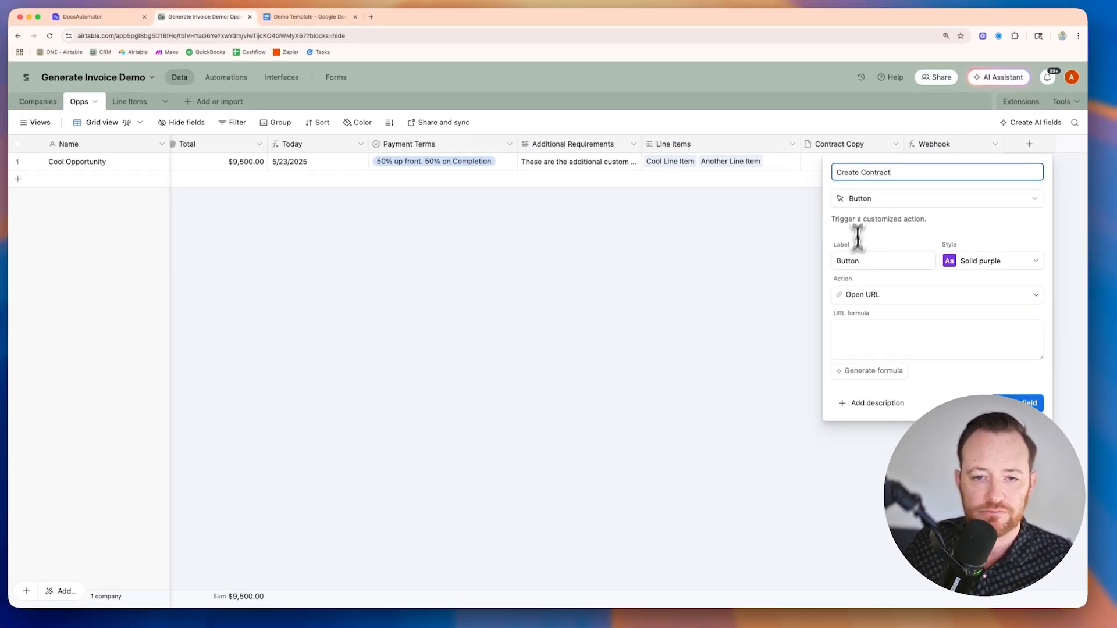
double_click(855, 260)
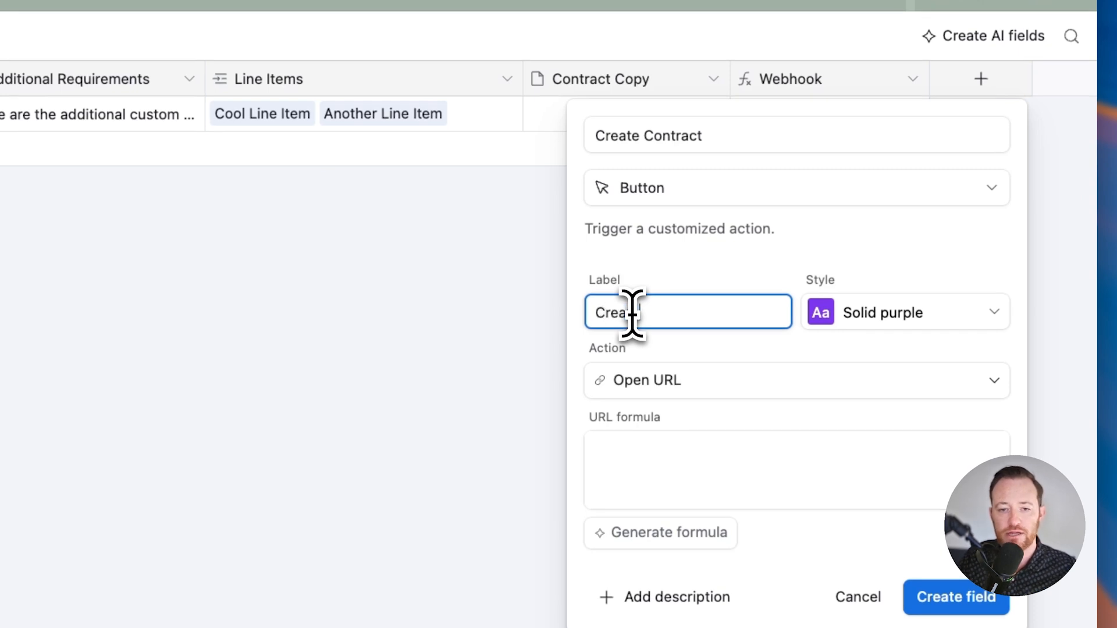
text(Create Contract)
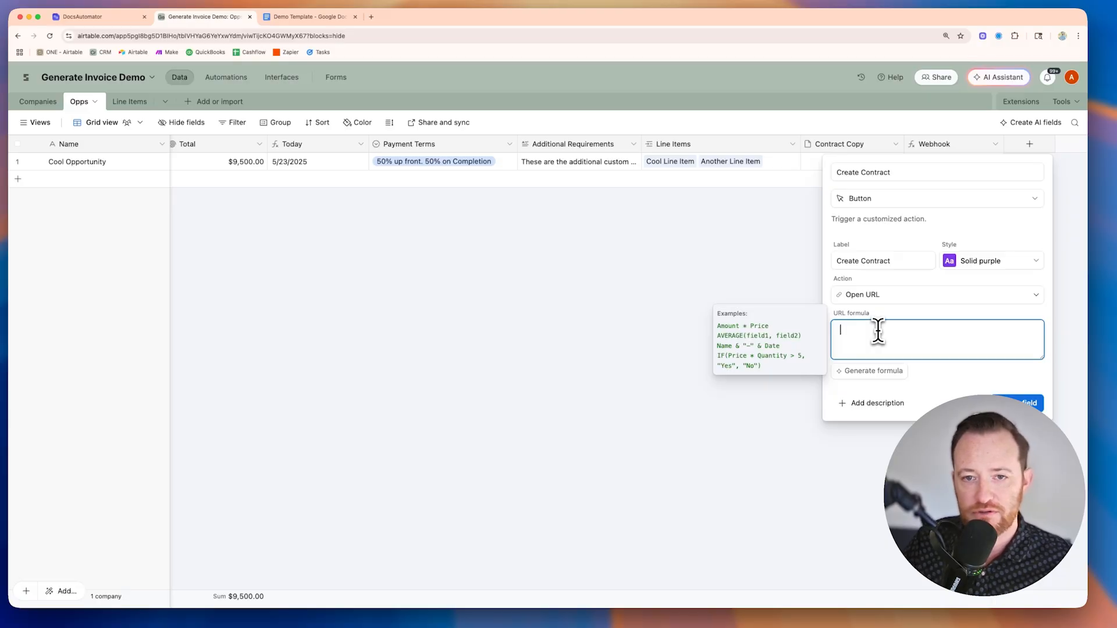
Step: Use the Webhook field as the button's URL formula and create the field
text(we)
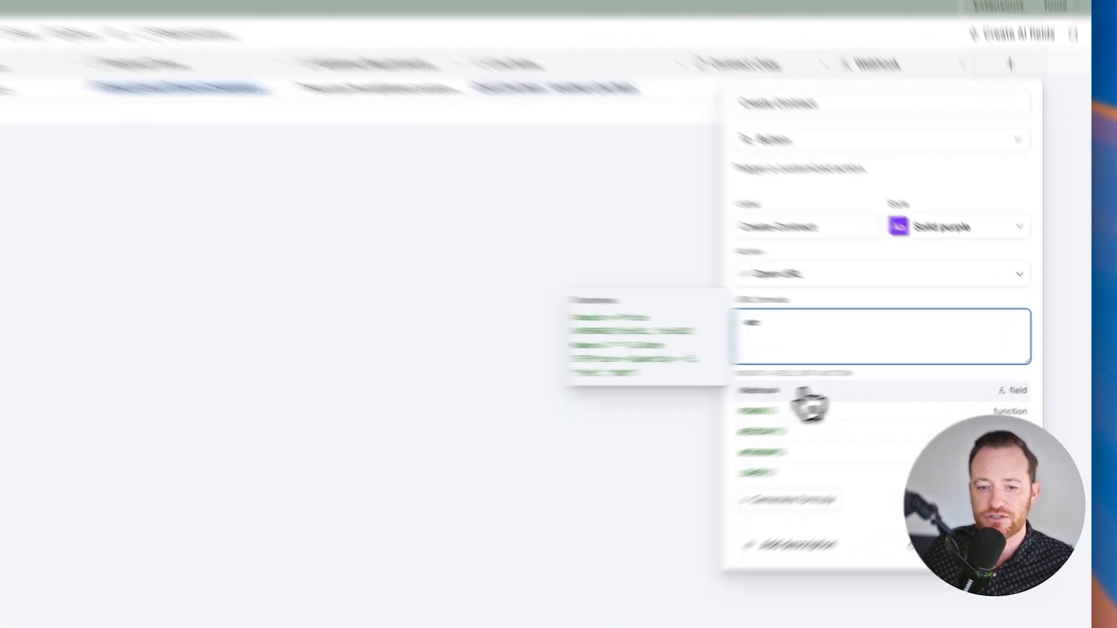
click(872, 378)
click(972, 460)
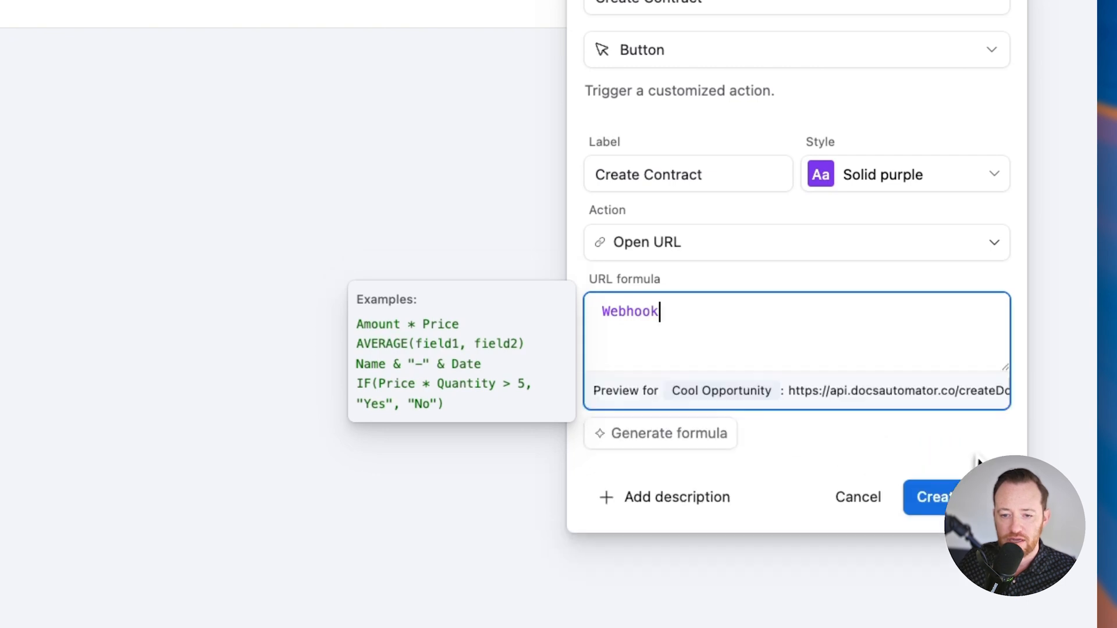
click(965, 498)
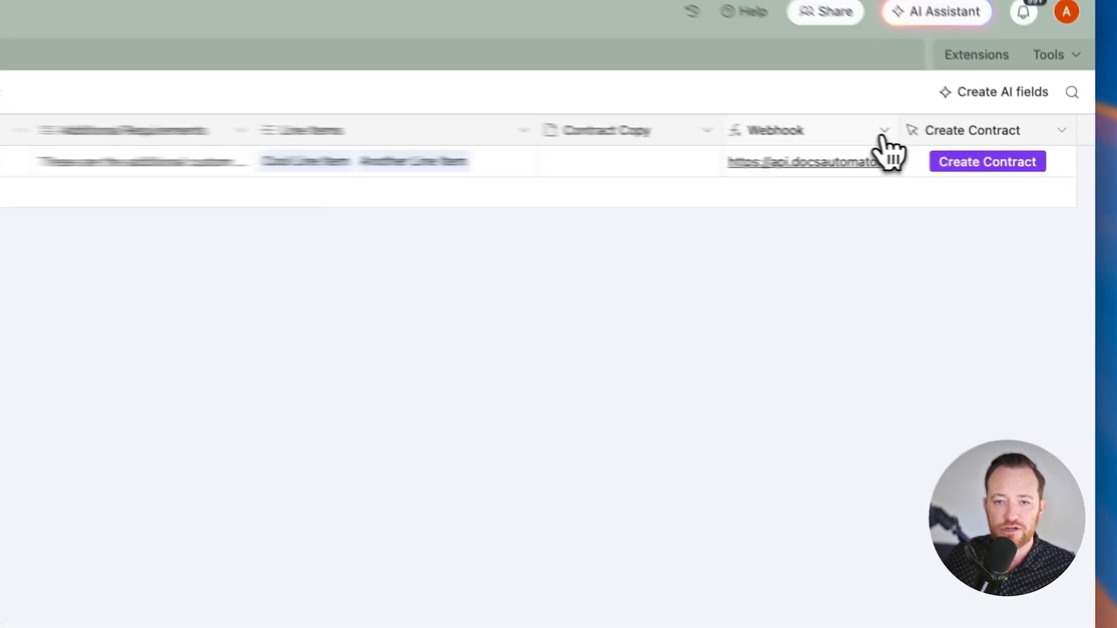
Step: Open the Webhook field's settings, examine the RECORD_ID() part of its formula, and close the settings
click(969, 143)
click(958, 180)
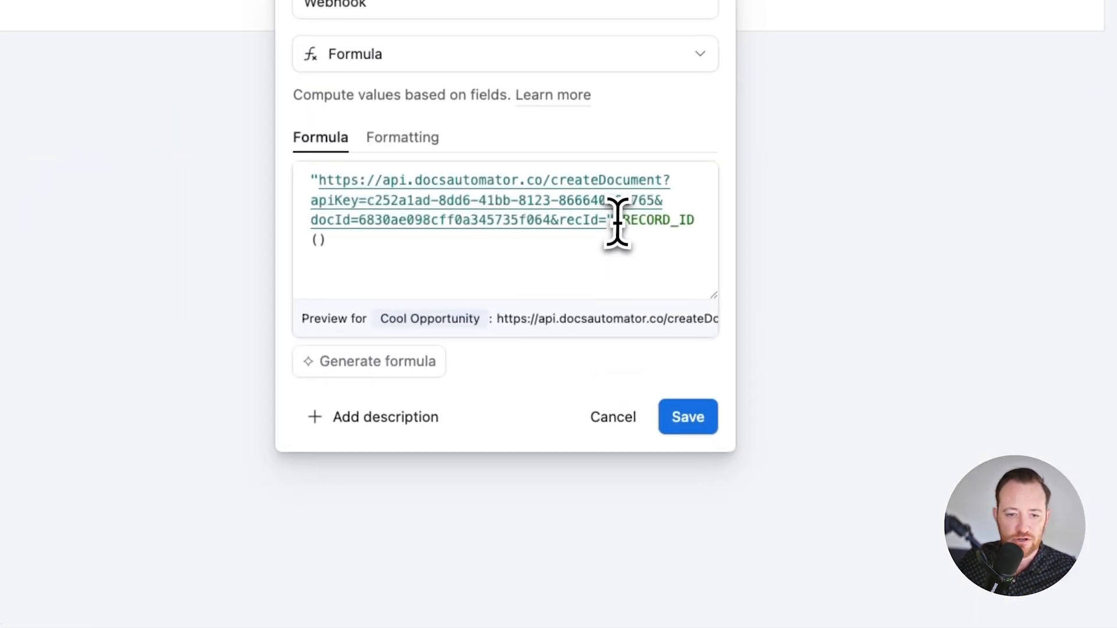
click(524, 319)
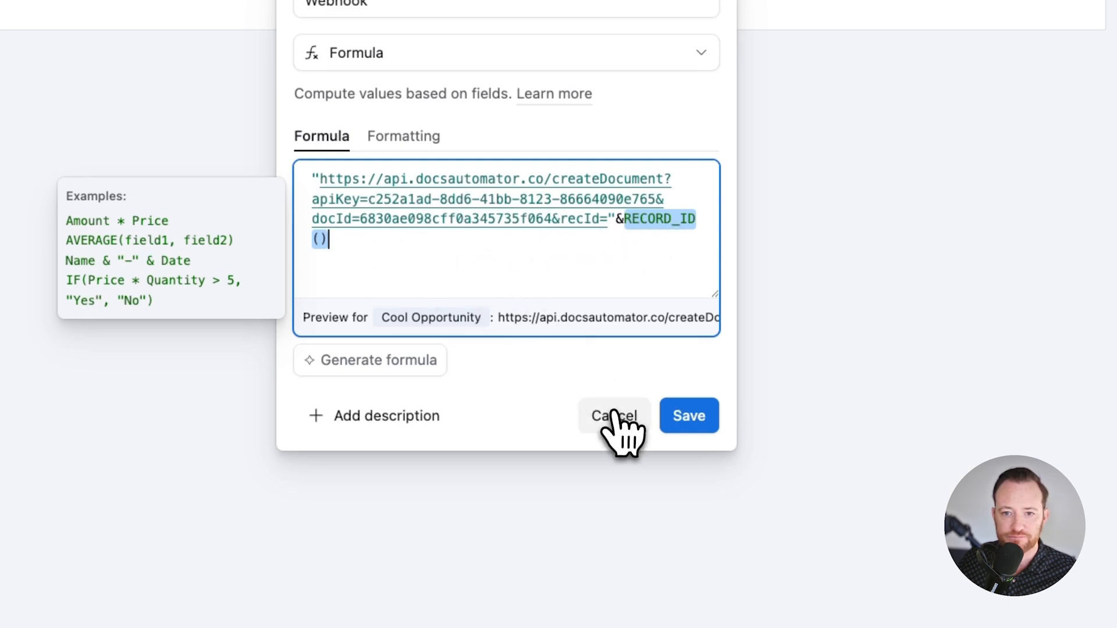
click(675, 410)
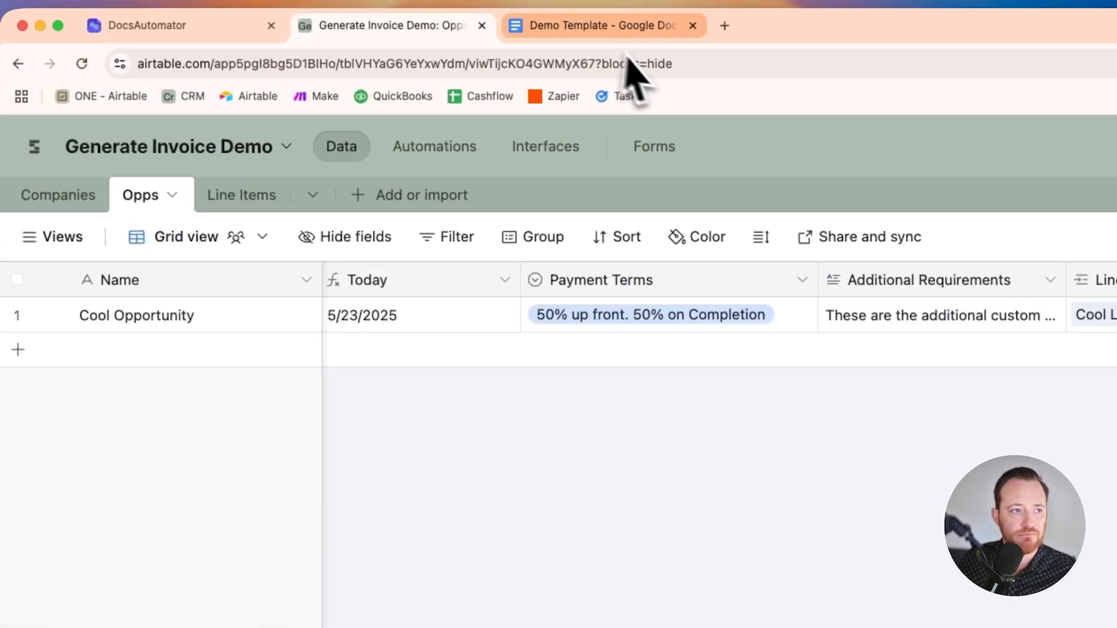
Step: Switch to DocsAutomator, review the sections and available actions of the Contract Creation automation, and return to the dashboard
click(180, 26)
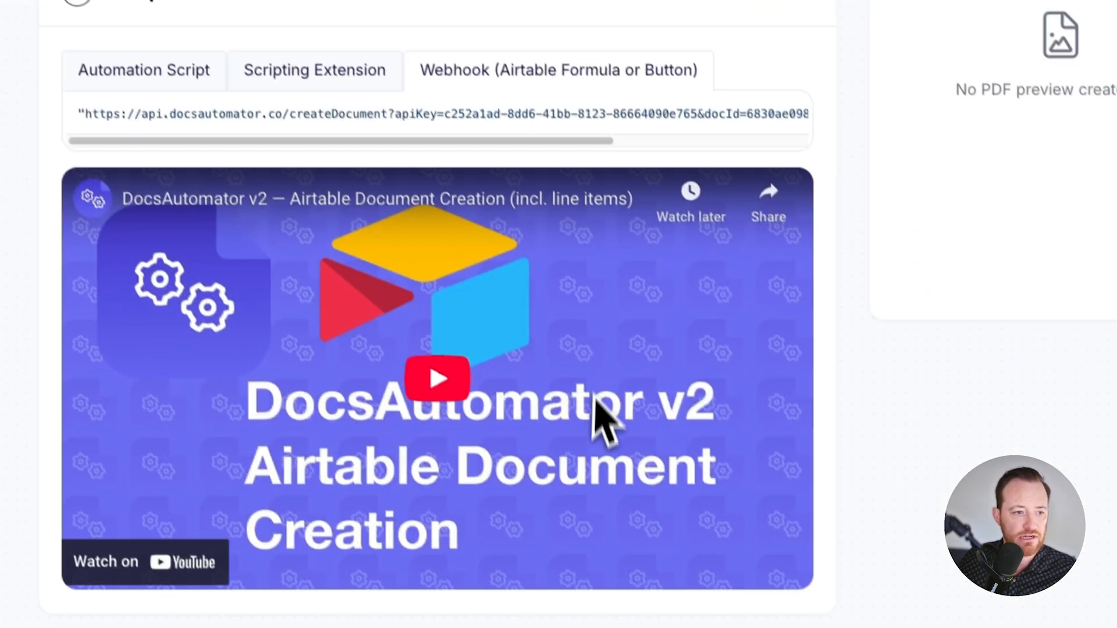
scroll(594, 401, up, 10)
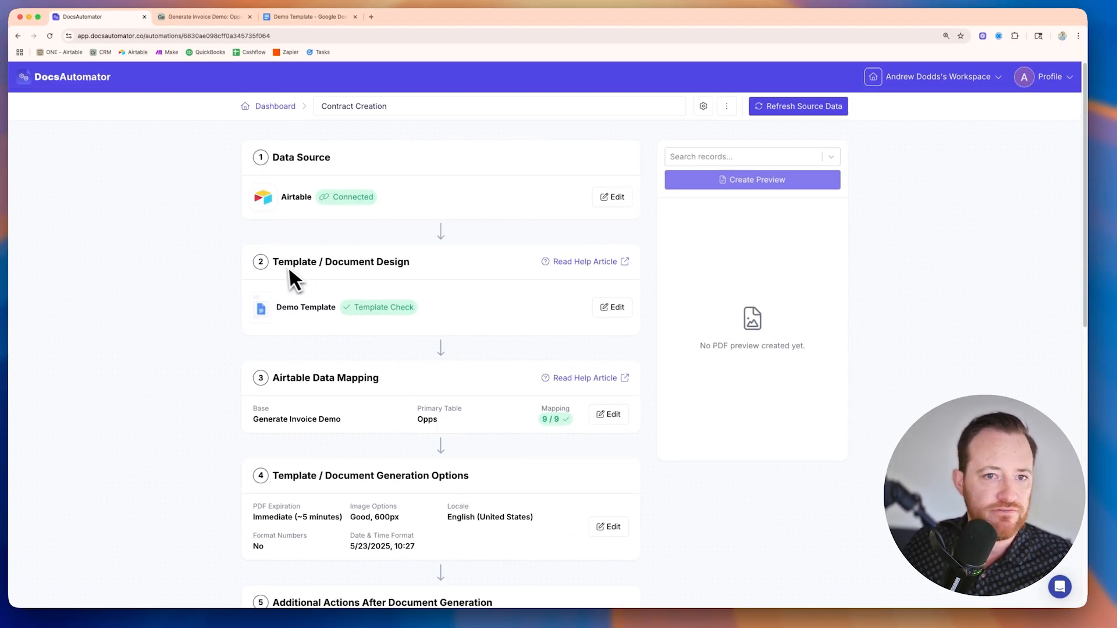
scroll(633, 462, down, 10)
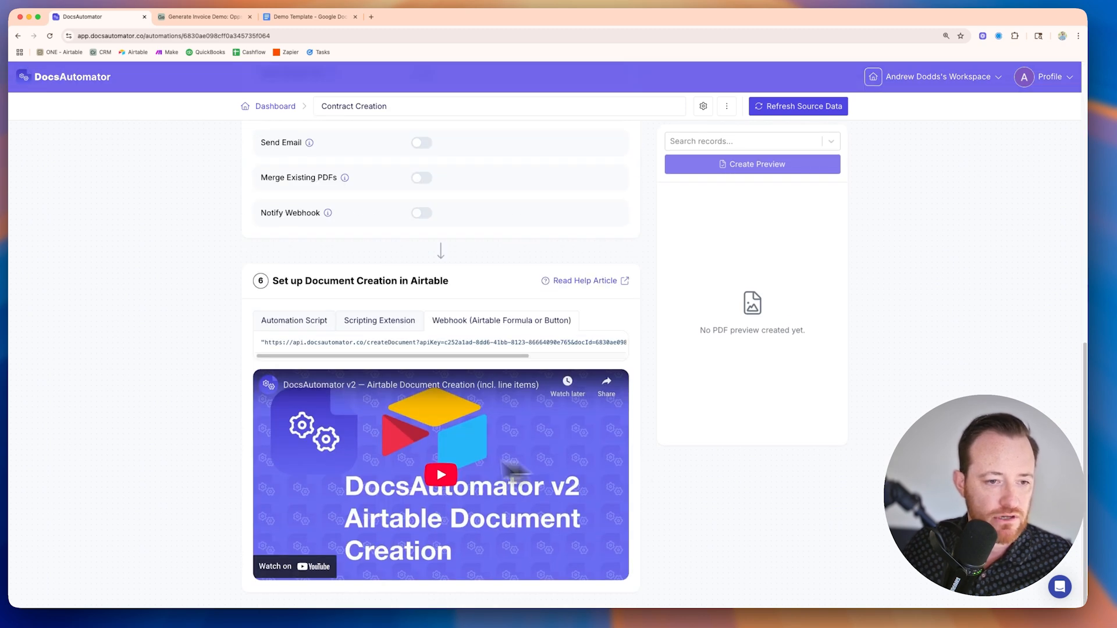
scroll(347, 372, up, 10)
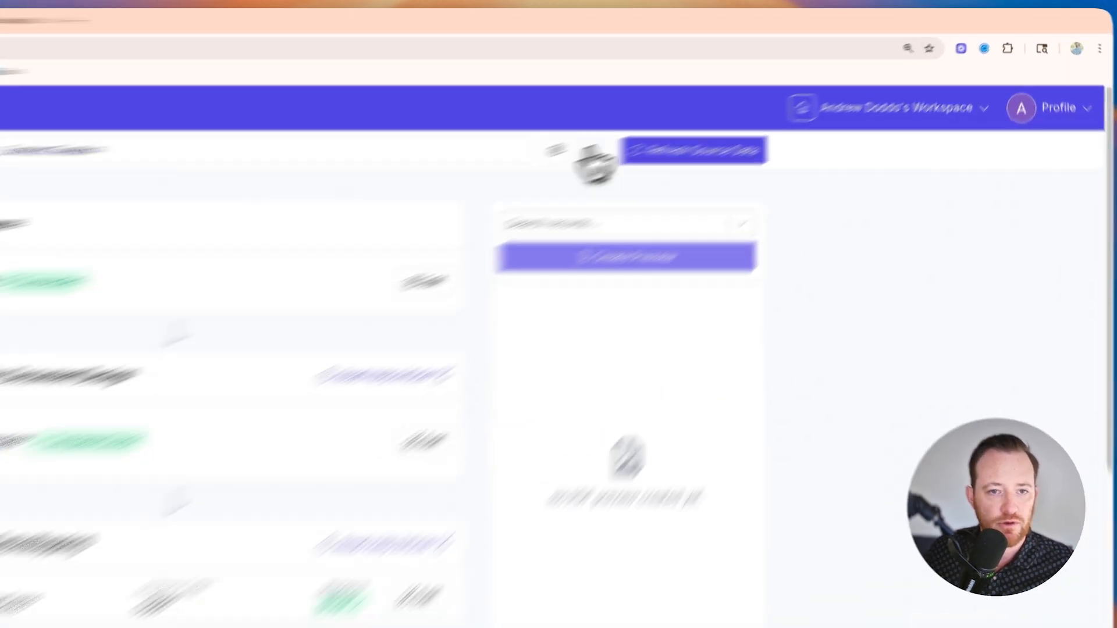
click(727, 106)
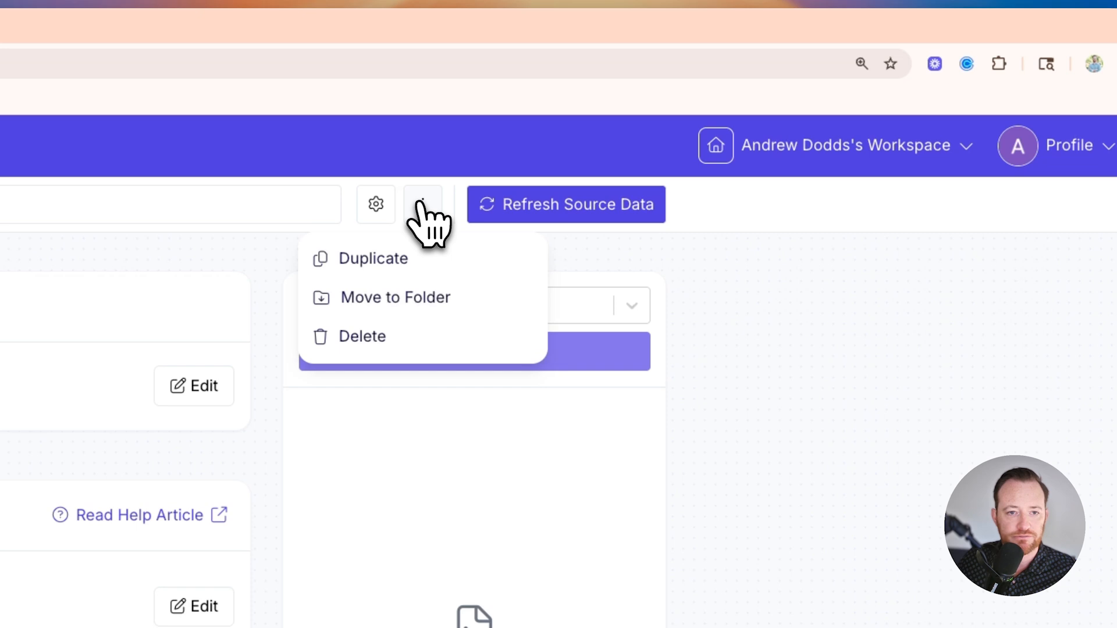
click(780, 319)
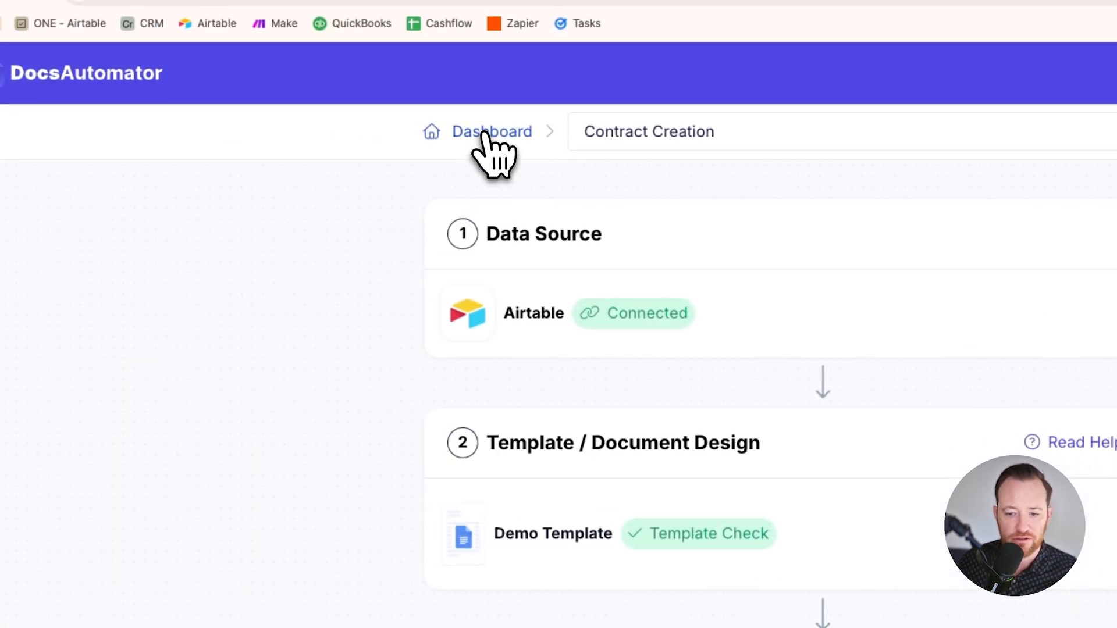
click(482, 134)
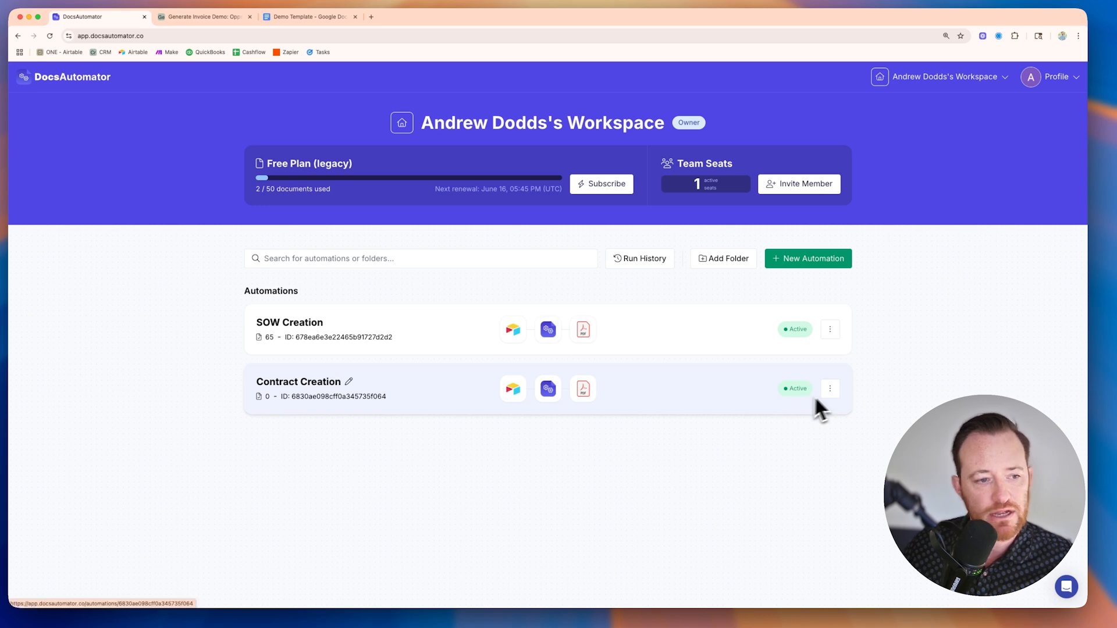
Step: Switch to the Airtable base, run Create Contract for the Cool Opportunity record, and close the webhook page it opens
click(220, 19)
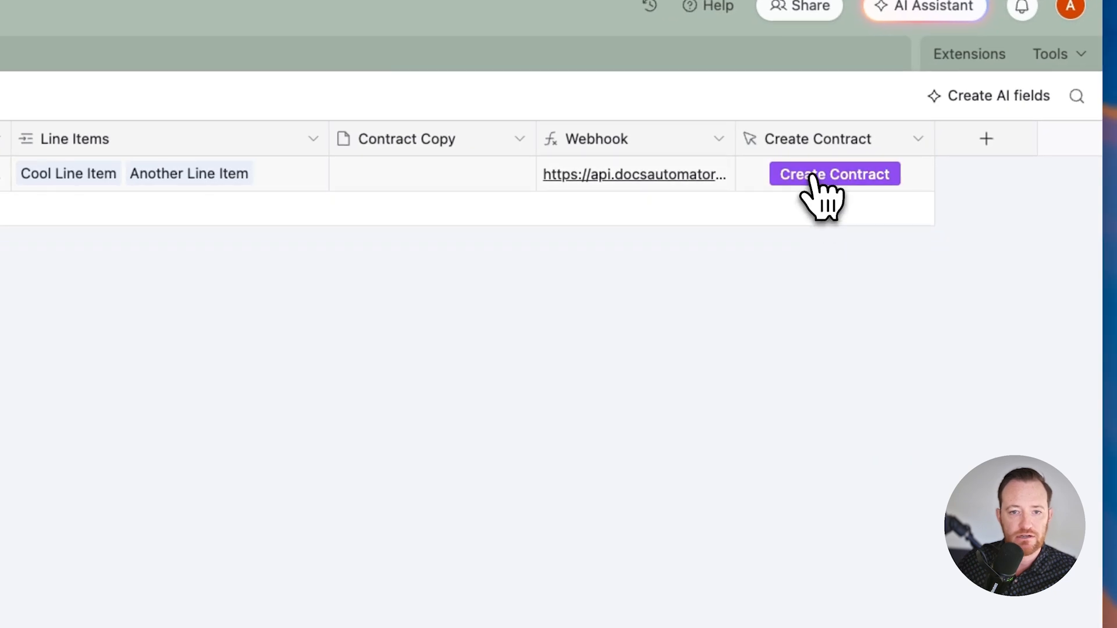
click(826, 177)
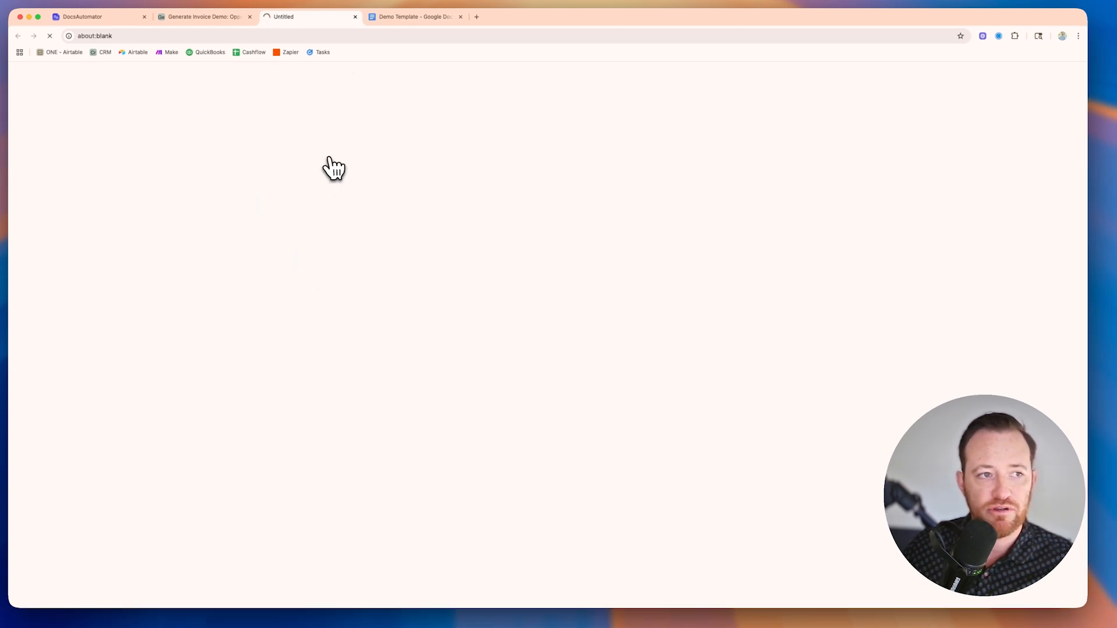
click(355, 17)
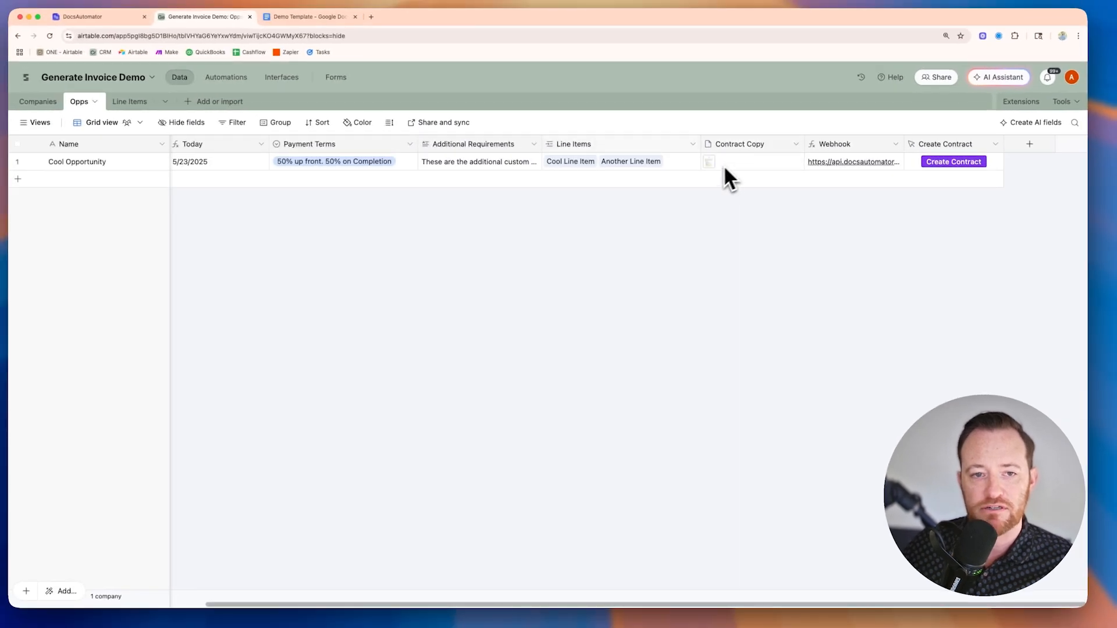
Step: Open the PDF in the record's Contract Copy field and check the client name, date and additional requirements text
click(708, 162)
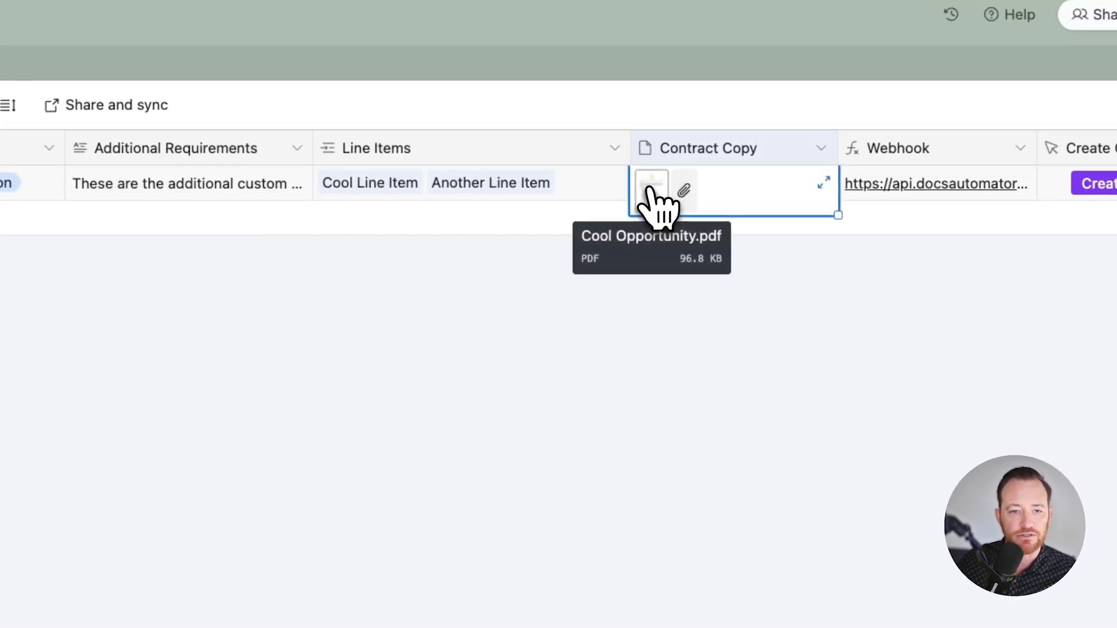
click(709, 162)
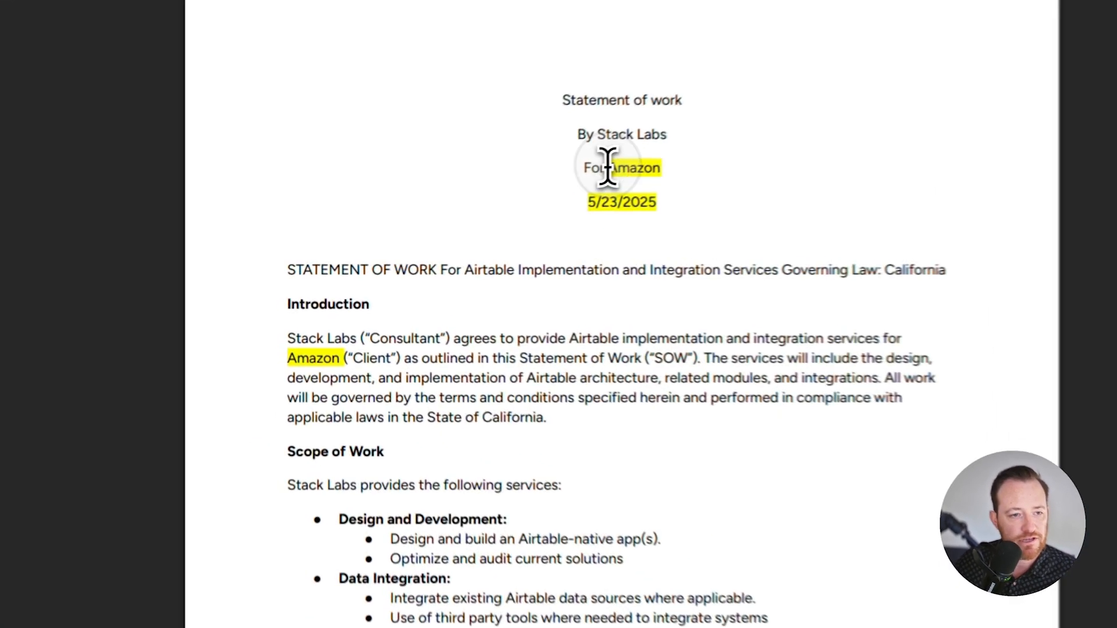
drag(452, 216, 493, 246)
scroll(705, 260, down, 8)
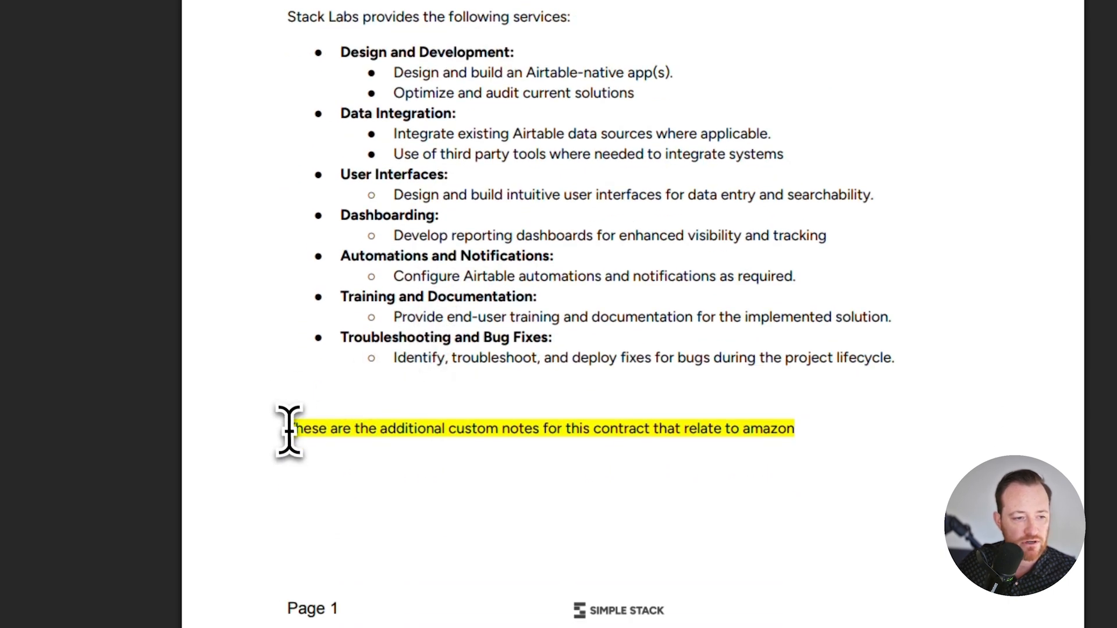
drag(304, 434, 847, 449)
Step: Examine the line items table, payment schedule and signature section of the contract PDF, and close the preview
scroll(785, 342, down, 10)
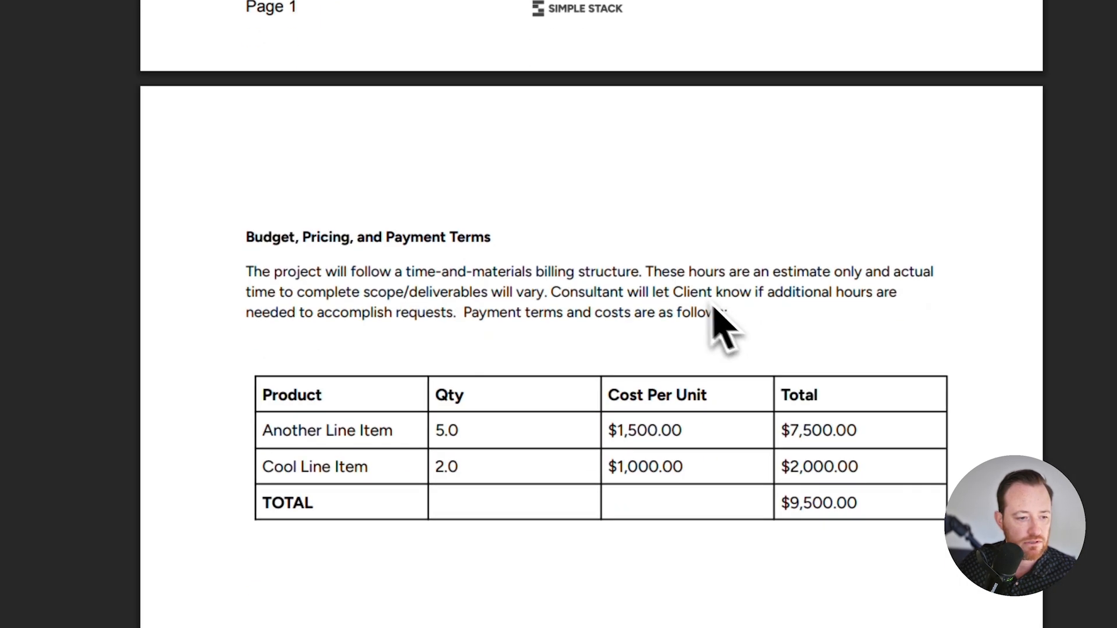
drag(263, 340, 864, 326)
scroll(643, 320, down, 7)
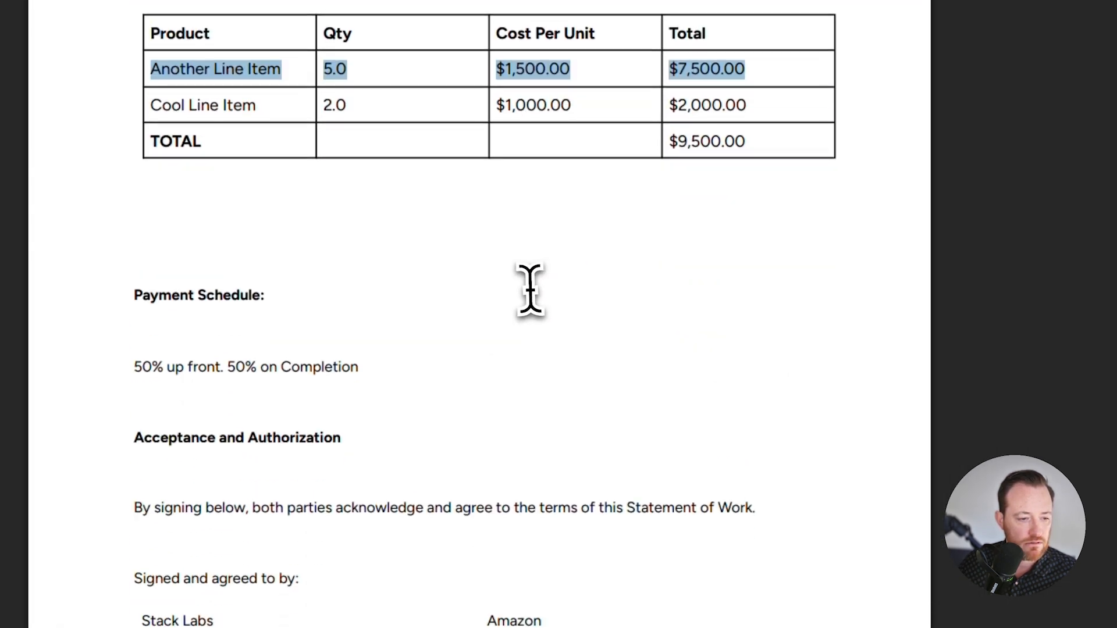
drag(129, 132, 420, 166)
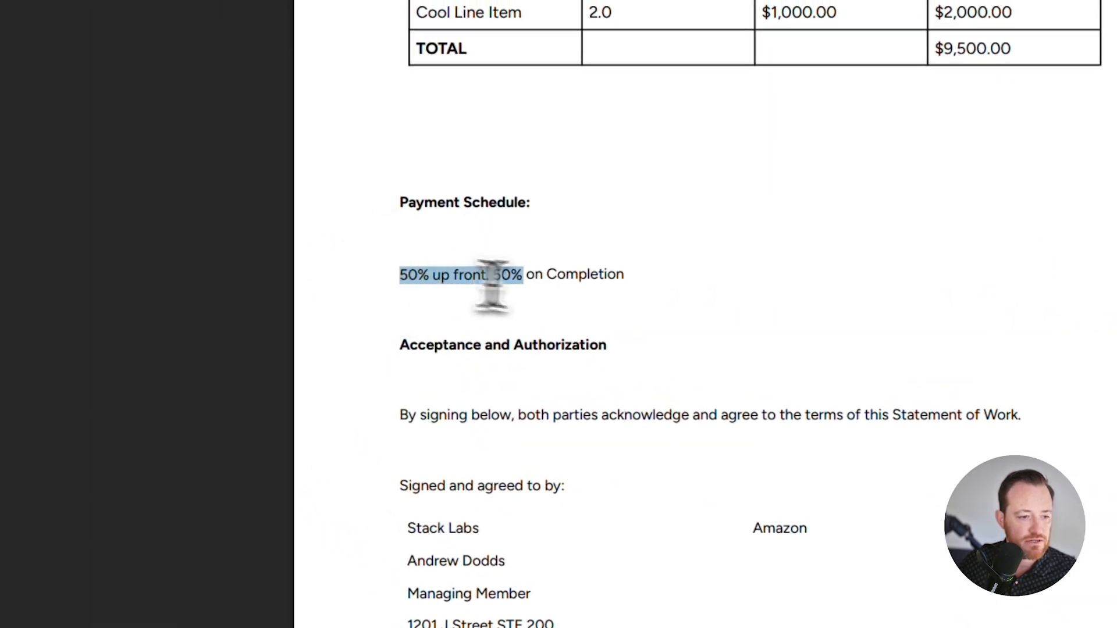
scroll(721, 307, down, 5)
scroll(741, 349, up, 10)
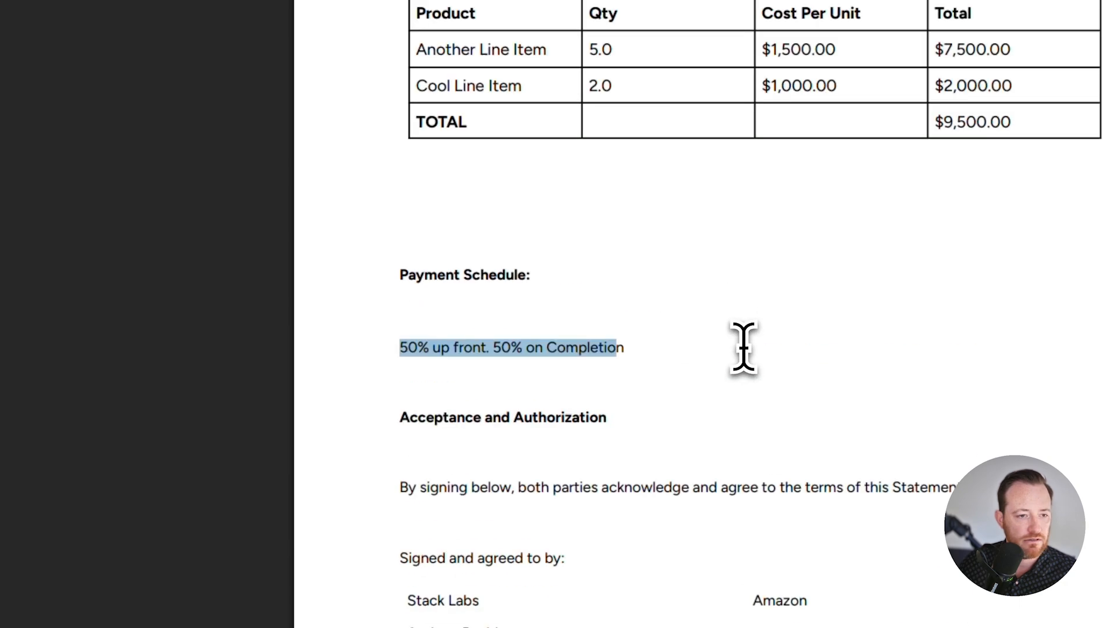
scroll(744, 347, up, 5)
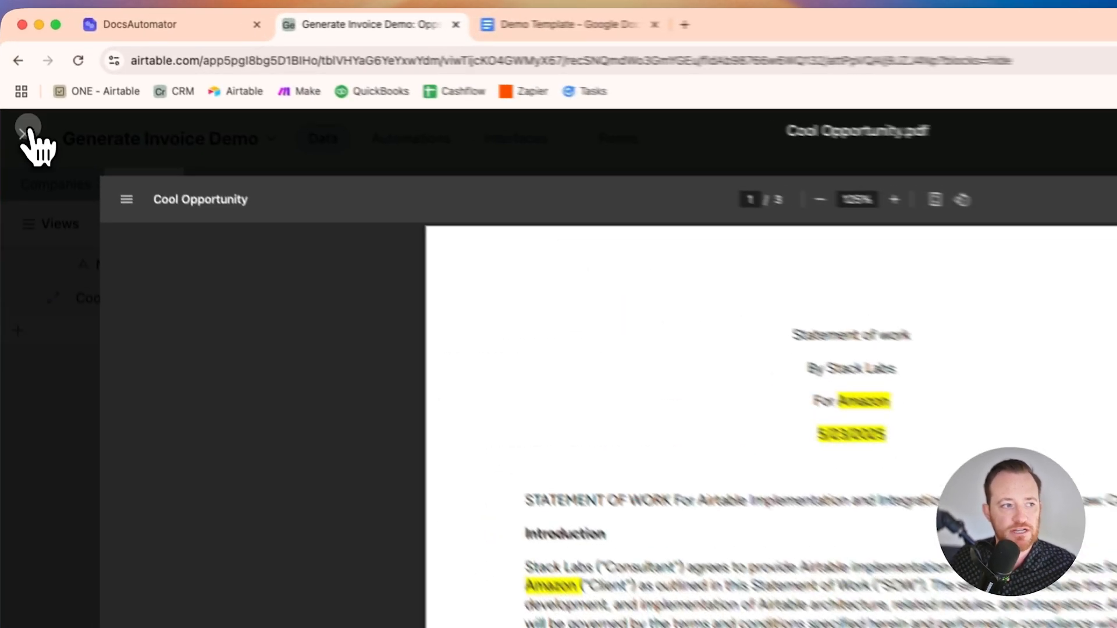
click(22, 76)
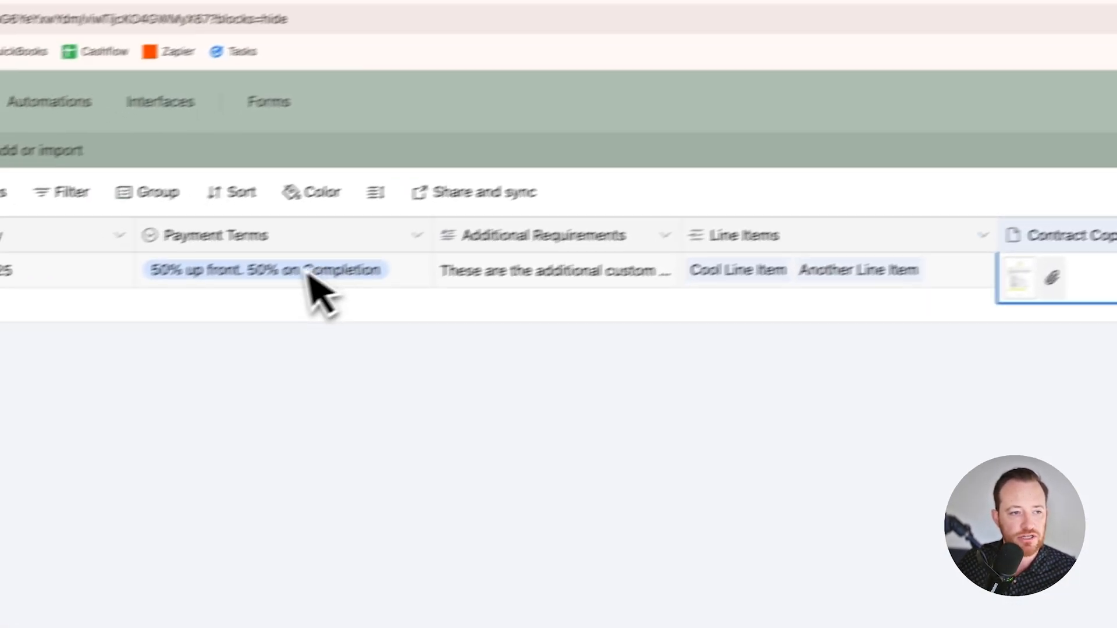
Step: Set the Cool Opportunity record's Payment Terms to Retainer Due Up front
click(311, 281)
click(309, 291)
click(248, 442)
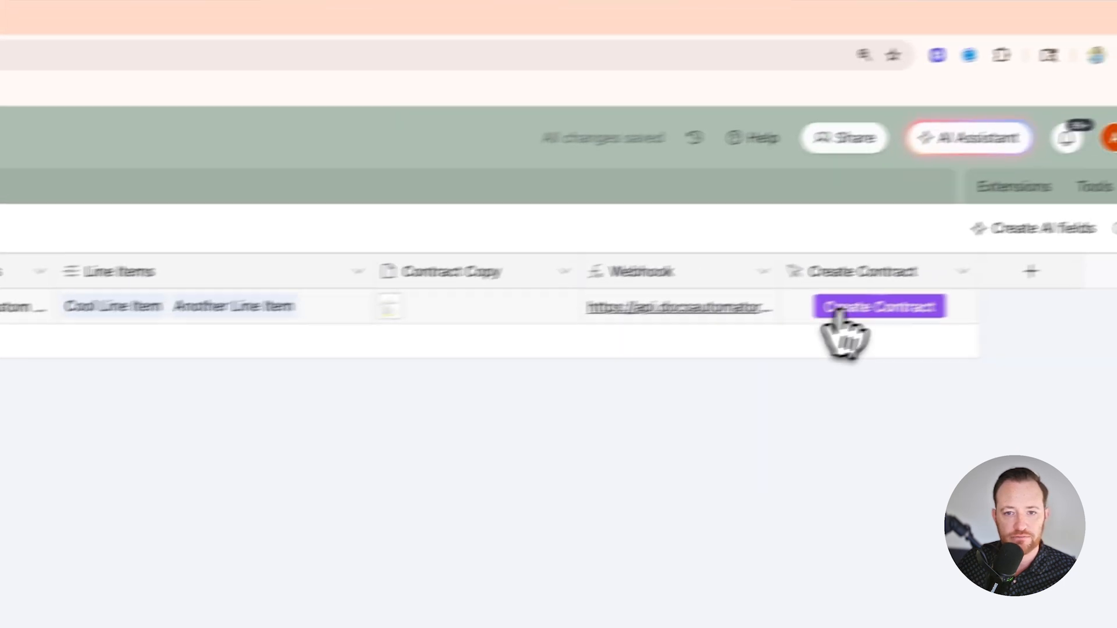
Step: Run Create Contract again for the record, close the webhook page, and select its Contract Copy cell
click(838, 317)
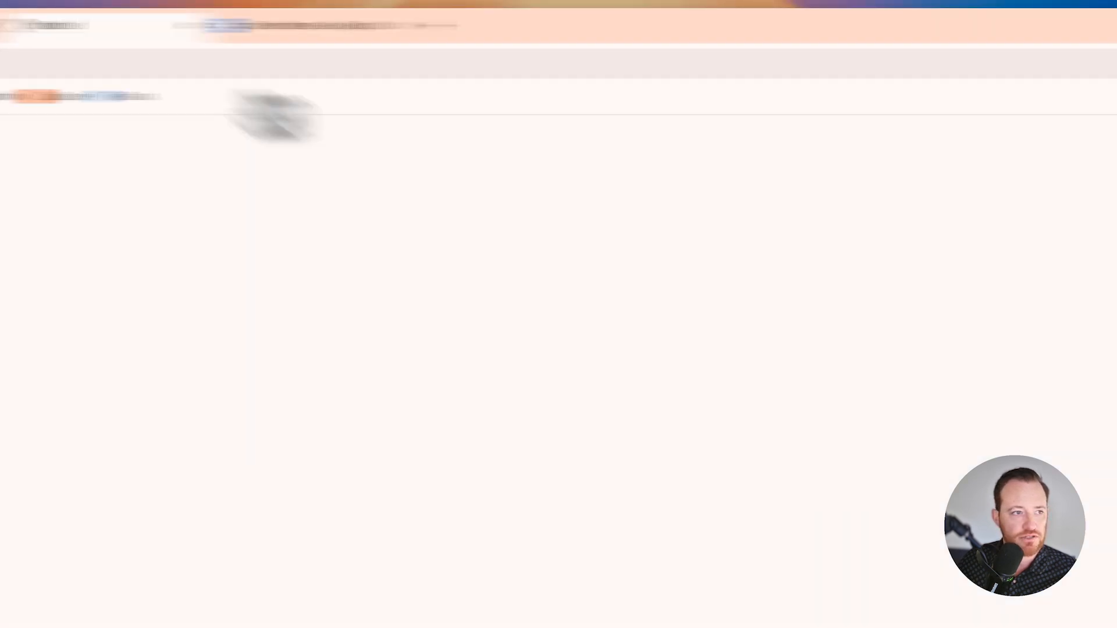
click(270, 26)
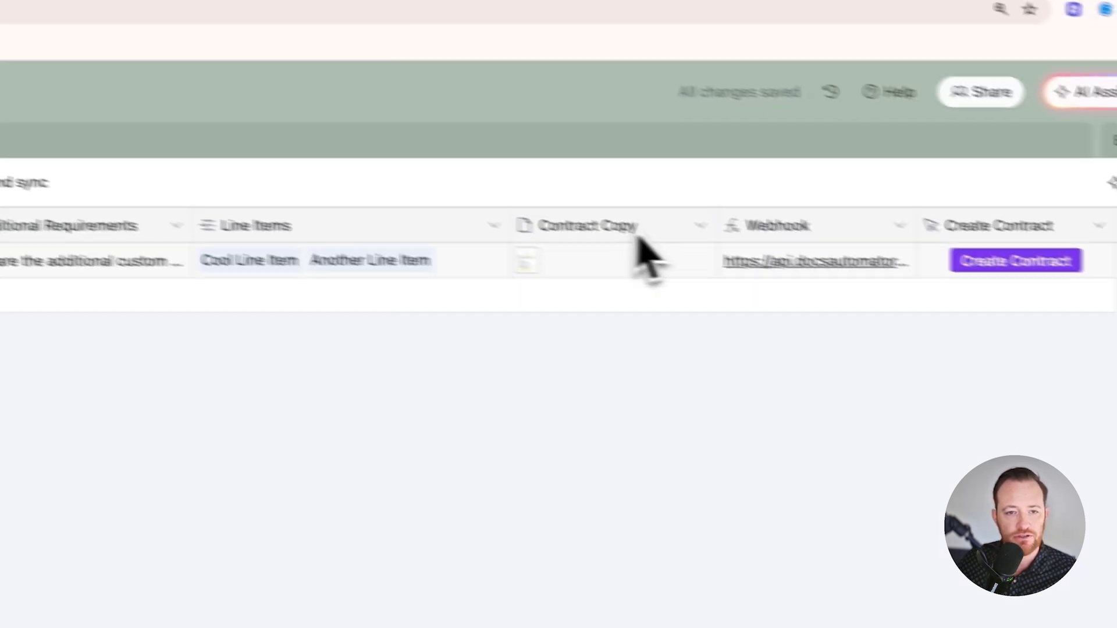
click(576, 271)
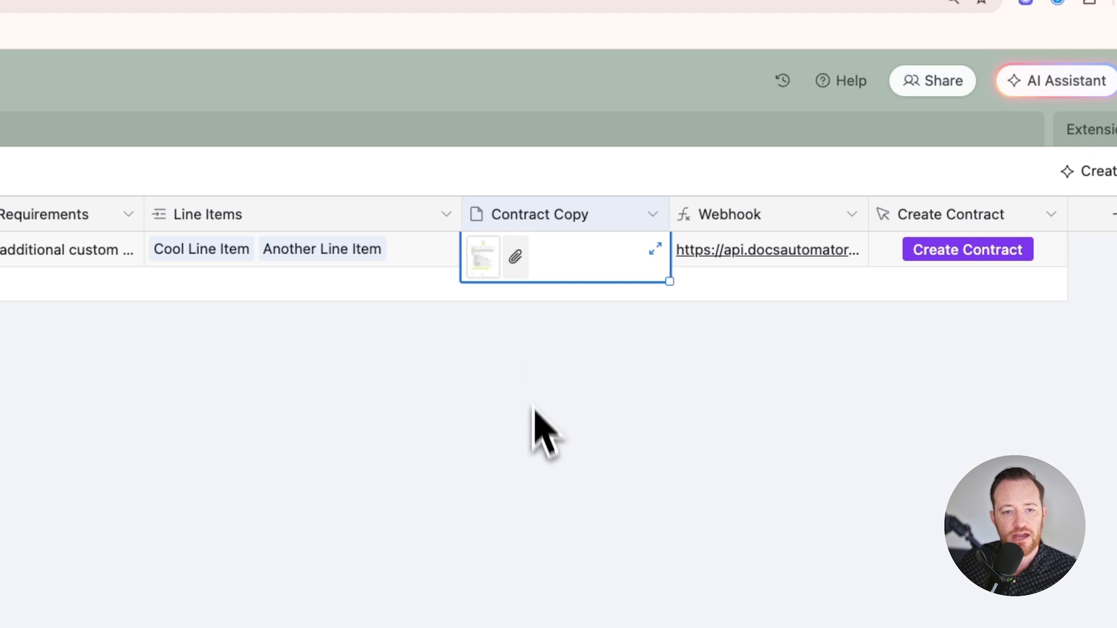